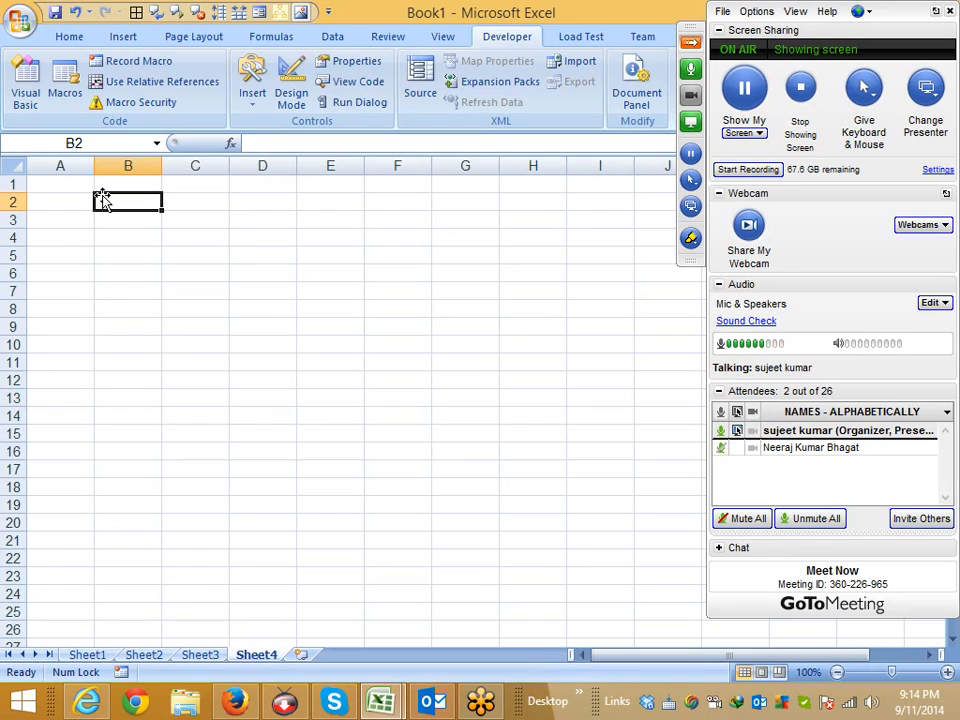
# Collapse the meeting control panel and enter 12, 32 and 25 in cells A2, B2 and C2.
pyautogui.press('Up')
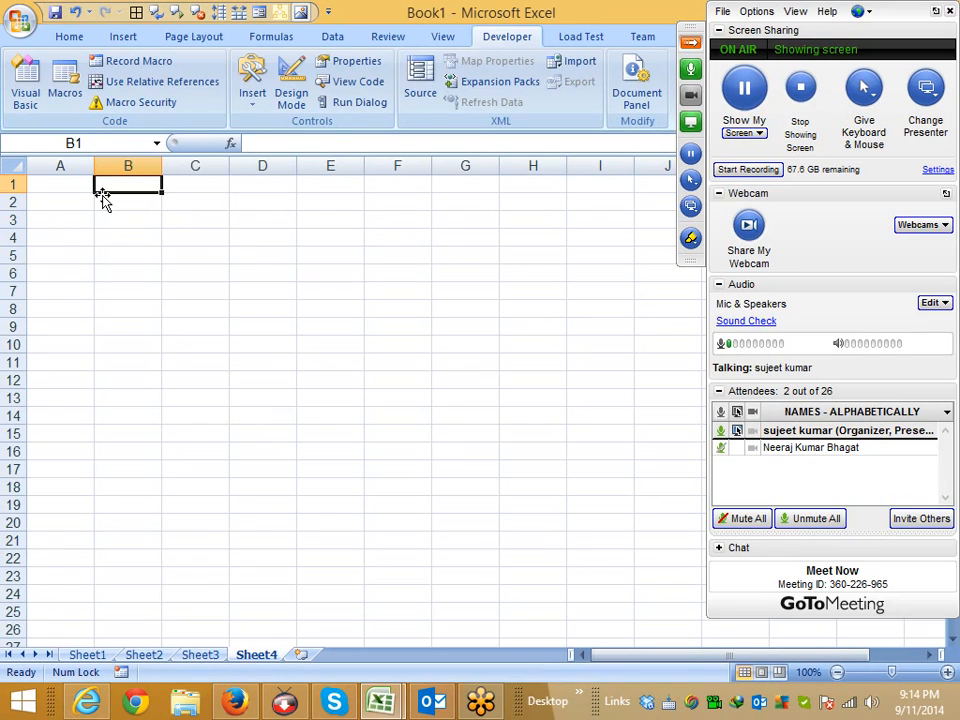
pyautogui.click(775, 172)
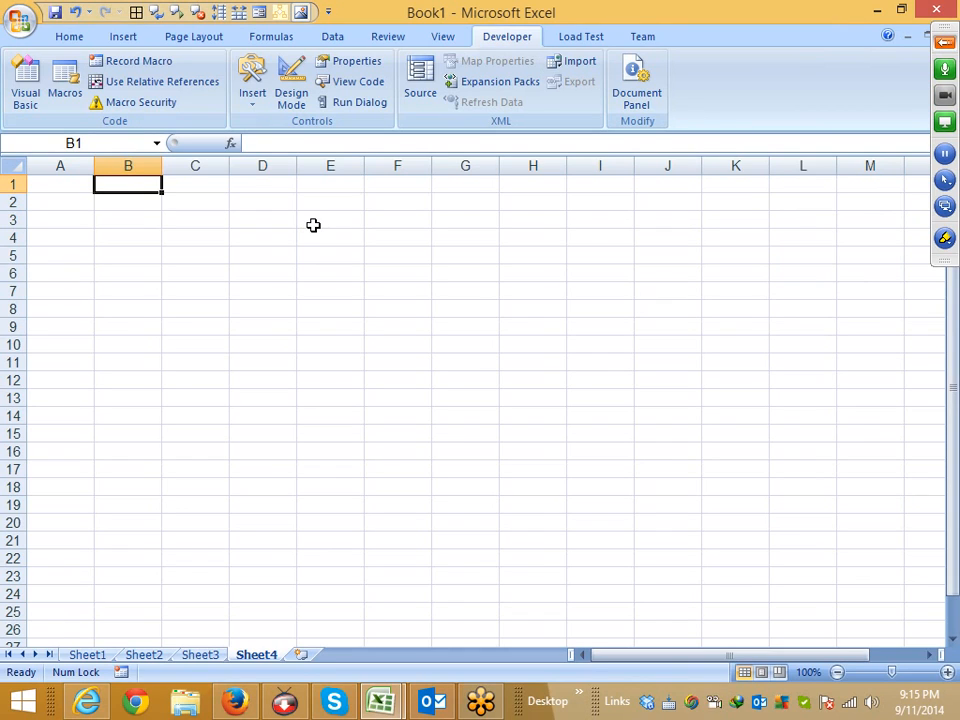
pyautogui.press('Left')
pyautogui.press('Down')
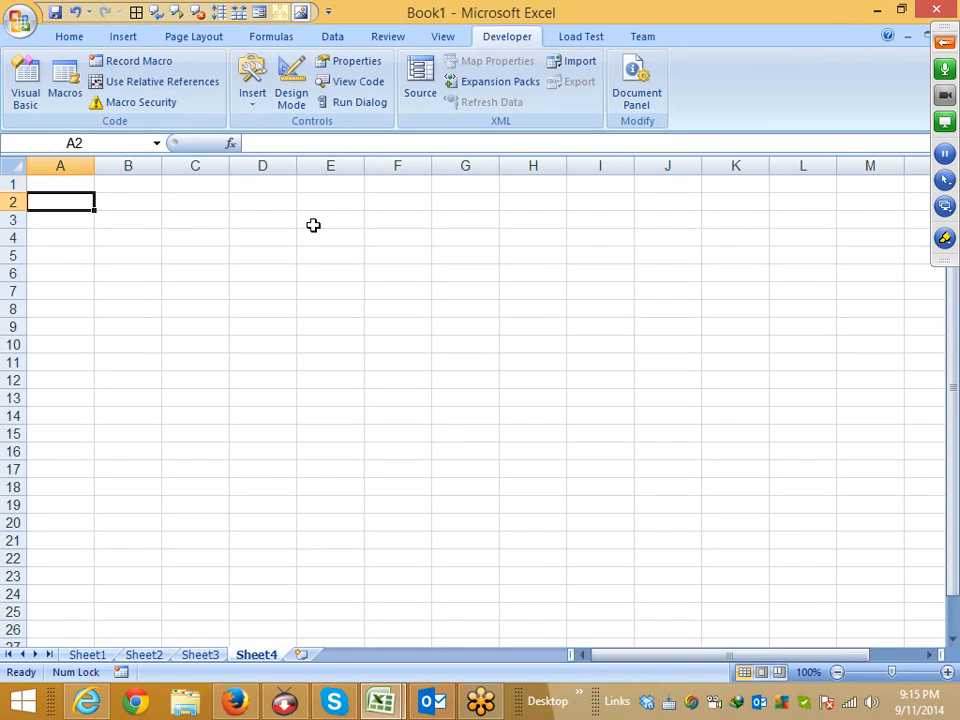
pyautogui.write('12')
pyautogui.press('Right')
pyautogui.write('32')
pyautogui.press('Right')
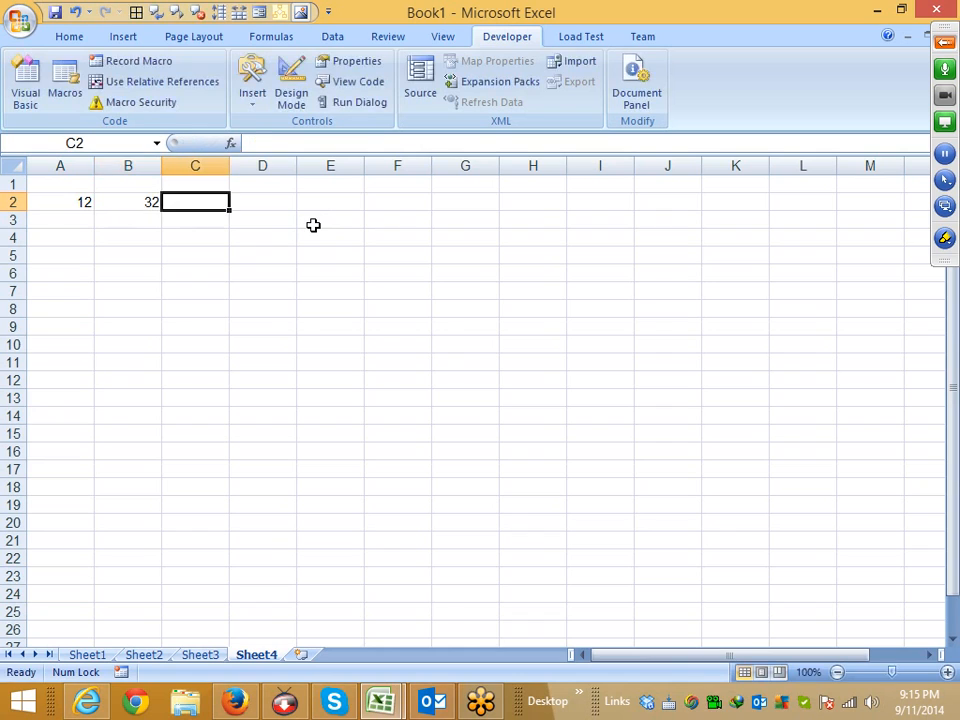
pyautogui.write('25')
pyautogui.press('Right')
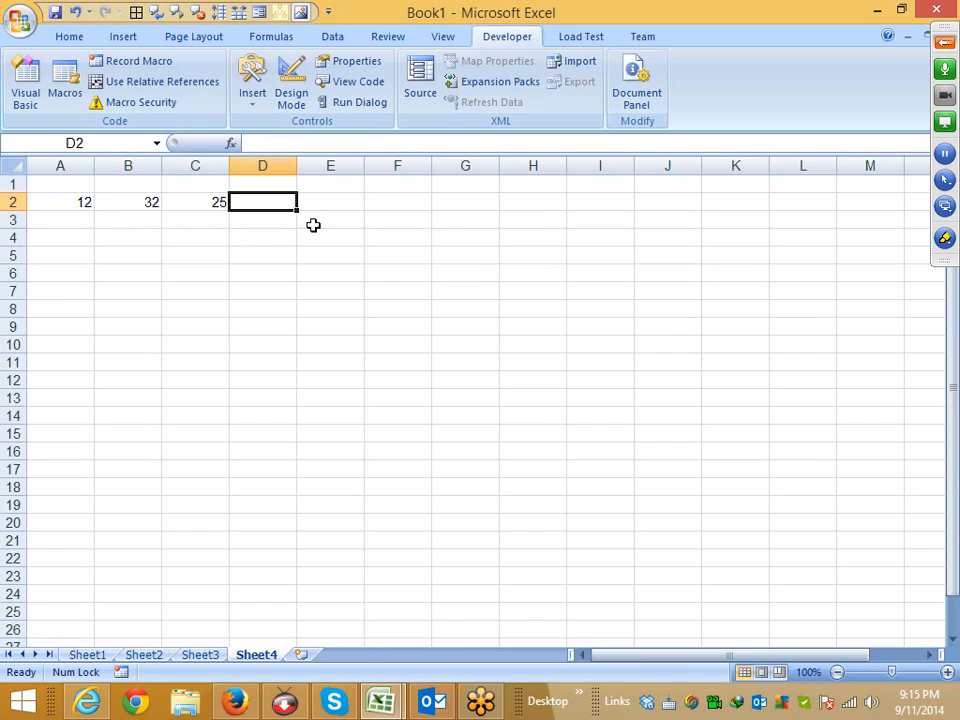
# Enter a SUM formula in D2 that adds the range A2:C2.
pyautogui.write('=')
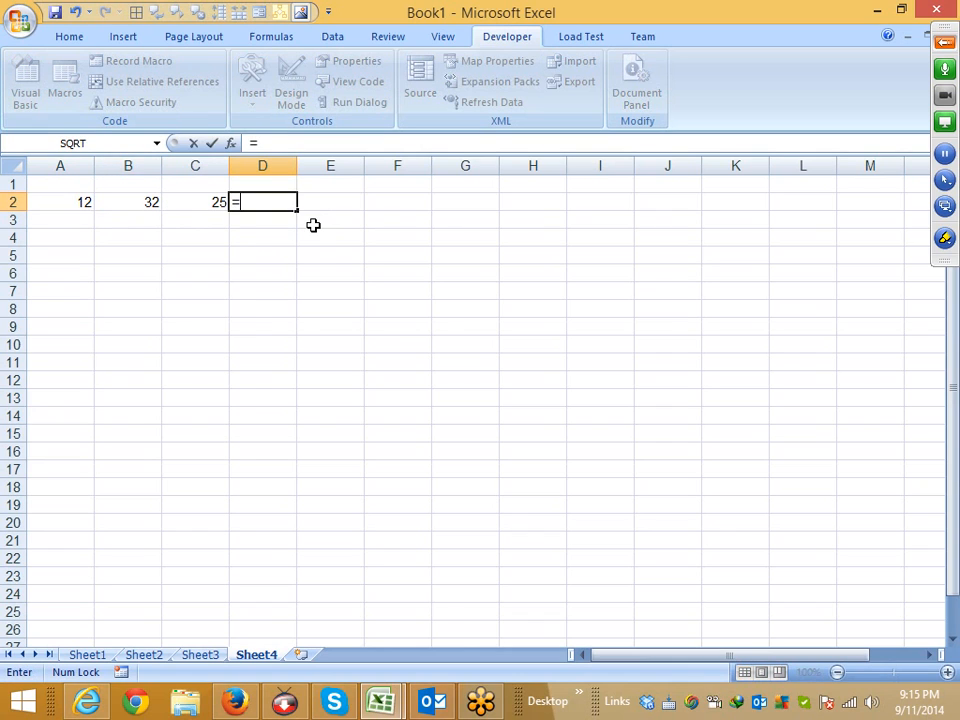
pyautogui.write('sum')
pyautogui.press('Tab')
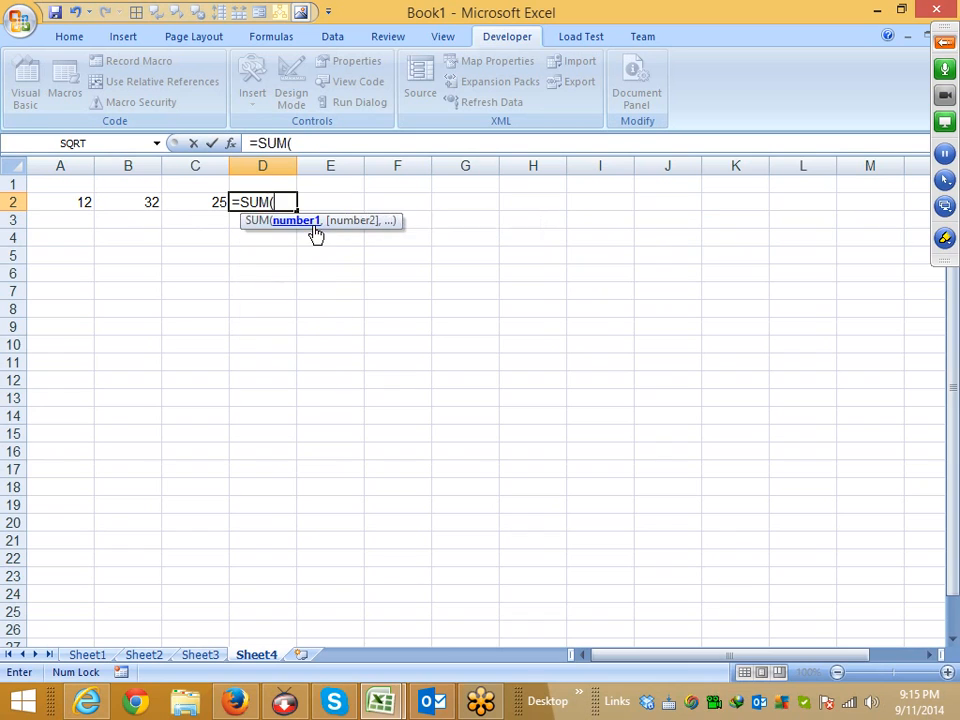
pyautogui.press('Left')
pyautogui.press('Left')
pyautogui.press('Left')
pyautogui.hotkey('shift', 'Right')
pyautogui.hotkey('shift', 'Right')
pyautogui.press('Return')
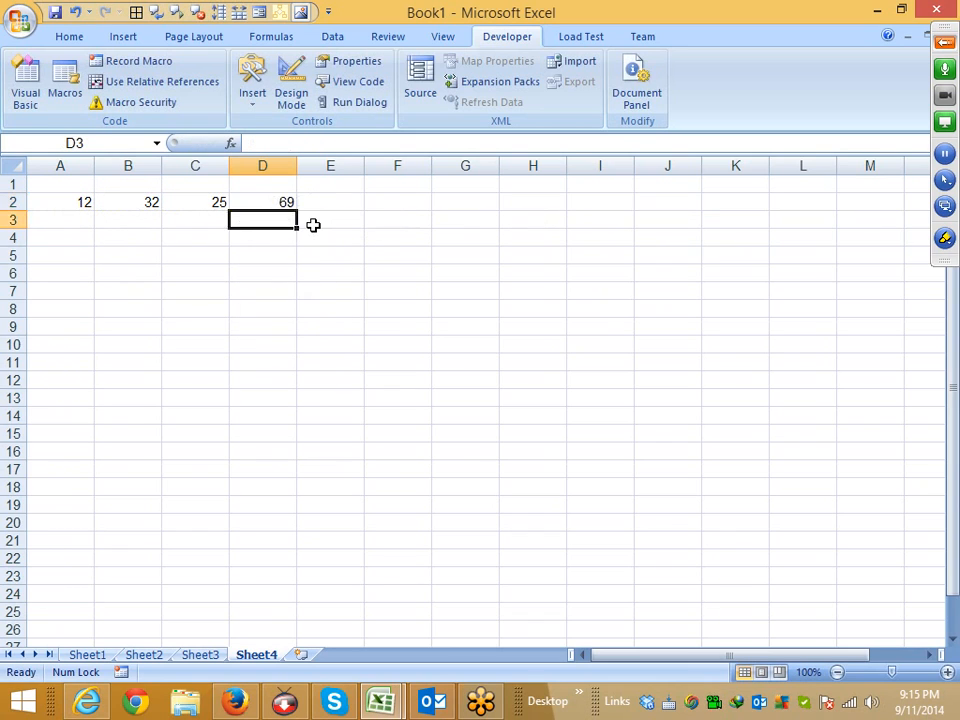
# Move the SUM formula from D2 to E1 and return to cell D2.
pyautogui.press('Up')
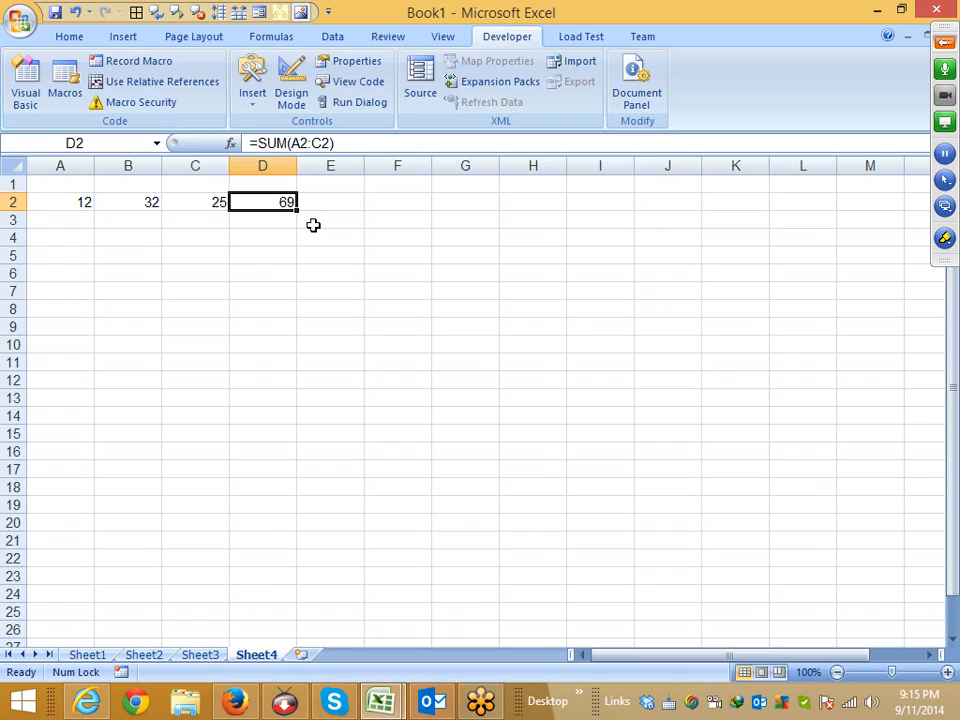
pyautogui.hotkey('ctrl', 'c')
pyautogui.press('Up')
pyautogui.press('Right')
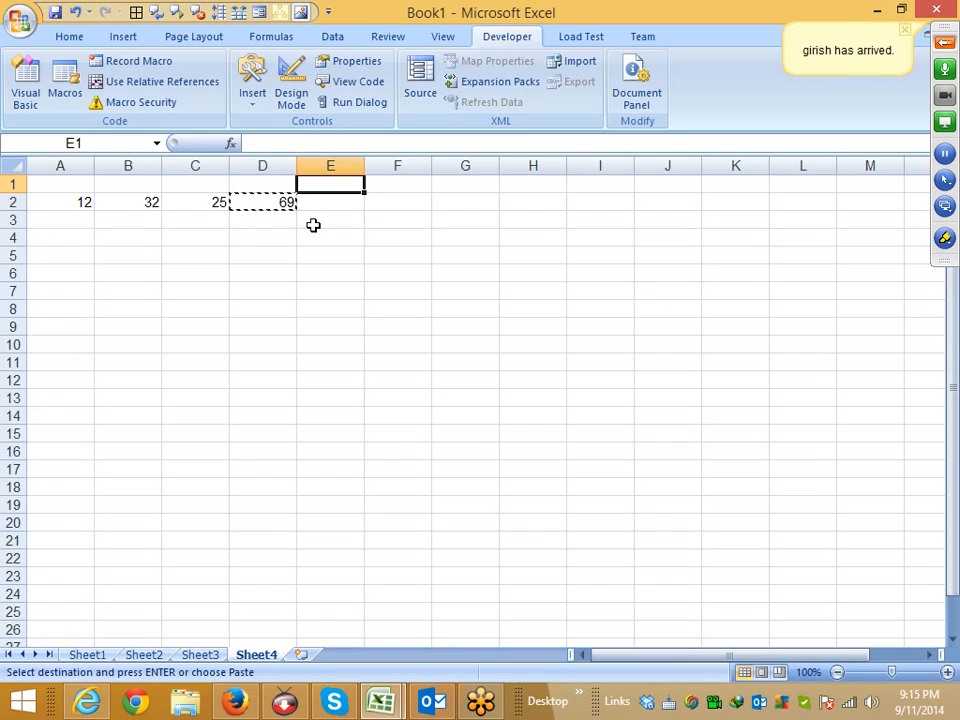
pyautogui.press('Return')
pyautogui.press('Down')
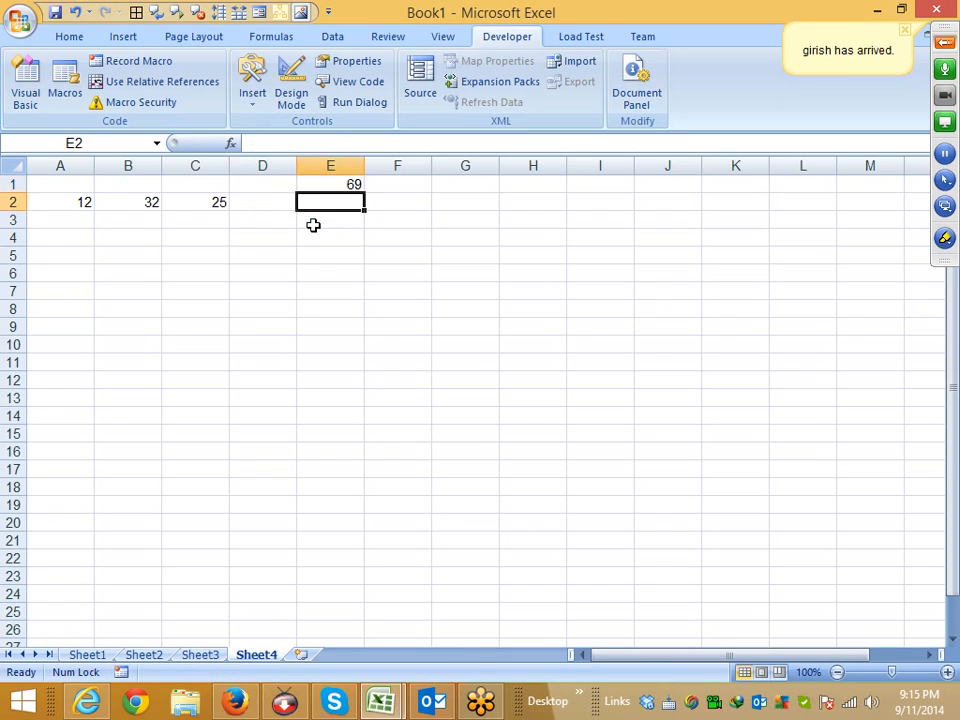
pyautogui.press('Left')
pyautogui.write('=sum')
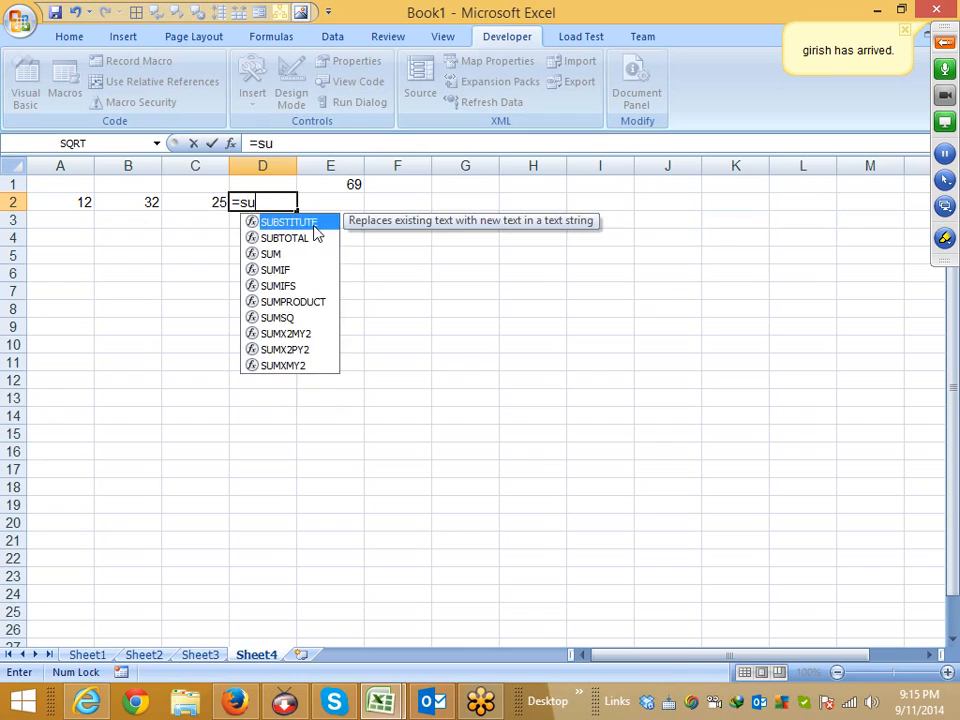
pyautogui.press('Tab')
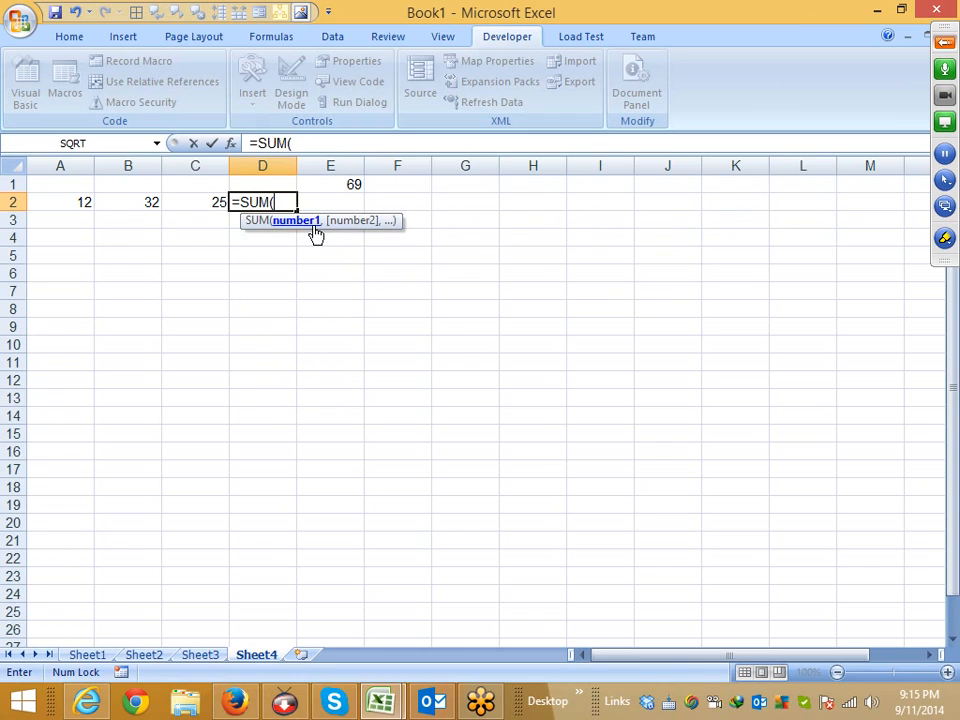
pyautogui.press('Escape')
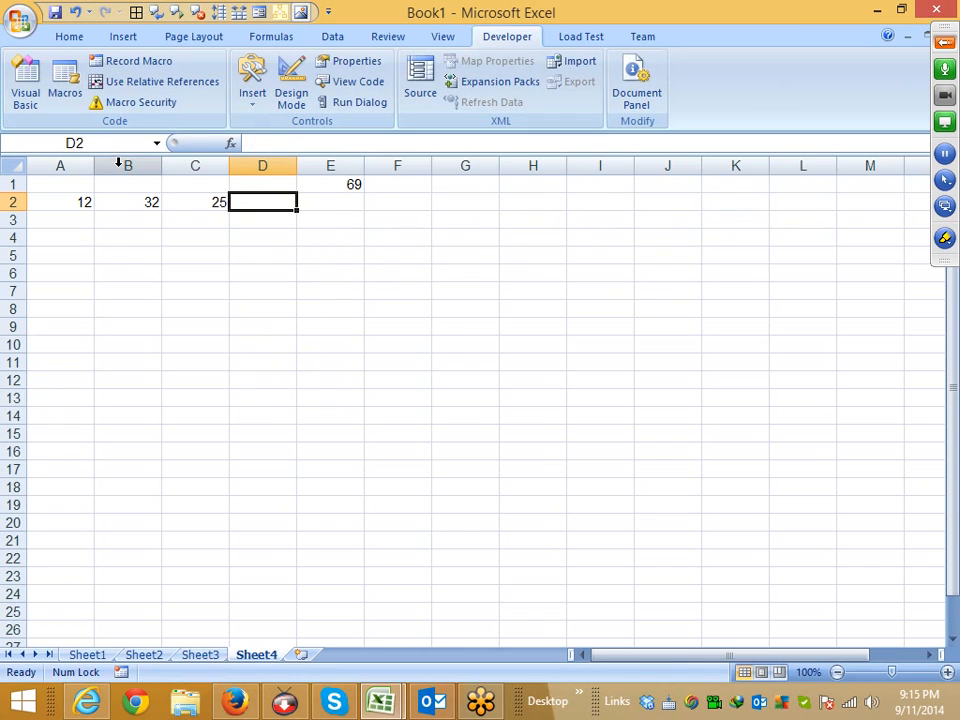
# Enter the formula =A2+B2+C2 in D2 and compare it with the SUM formula in E1.
pyautogui.write('=')
pyautogui.press('Left')
pyautogui.press('Left')
pyautogui.press('Left')
pyautogui.write('+')
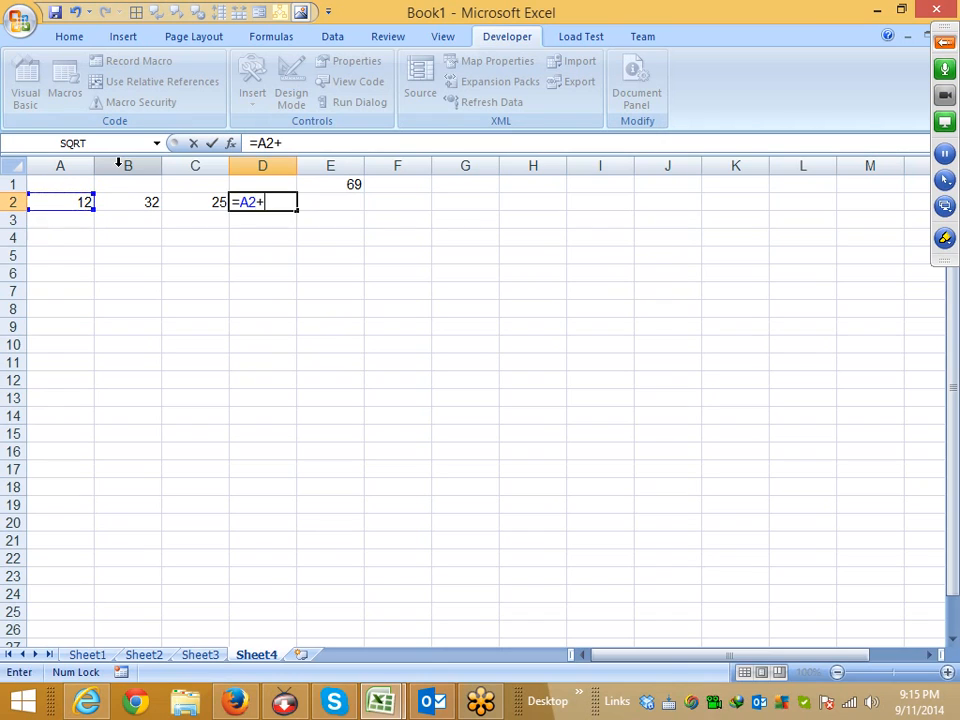
pyautogui.press('Left')
pyautogui.press('Left')
pyautogui.write('+')
pyautogui.press('Left')
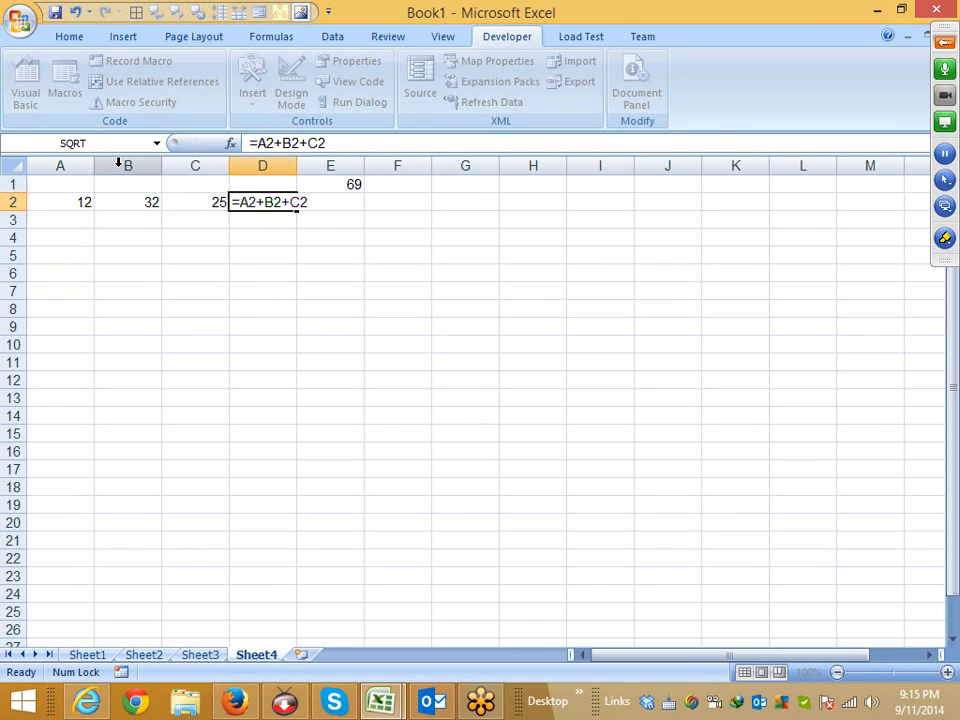
pyautogui.hotkey('ctrl', 'Return')
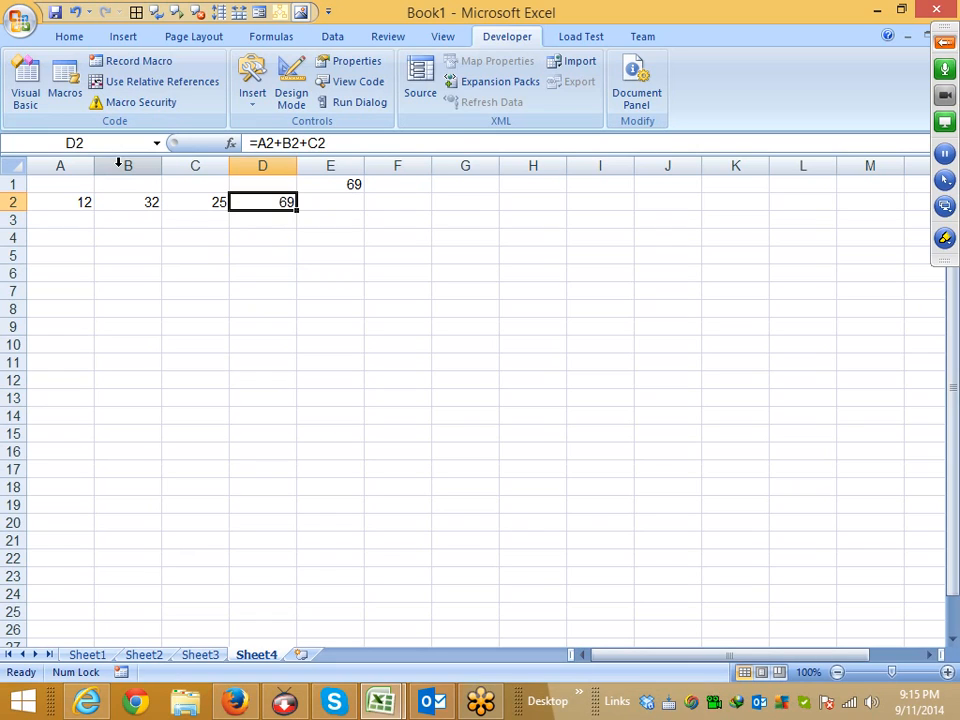
pyautogui.click(345, 183)
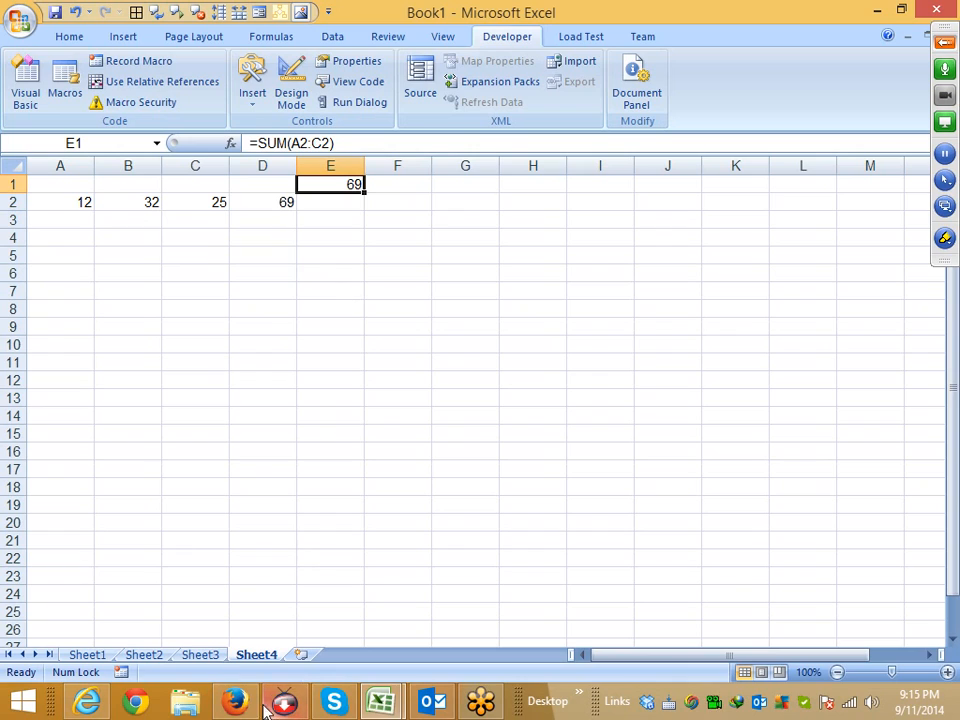
pyautogui.click(280, 201)
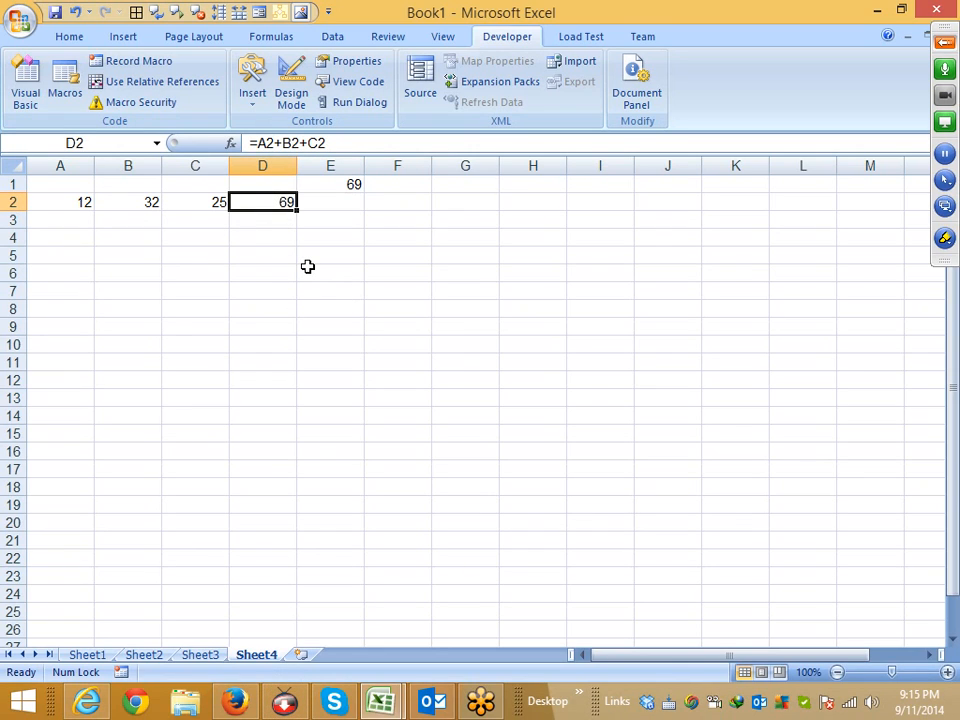
# Switch to Skype to check the conversation with the first contact under Today, and return to the Excel workbook.
pyautogui.click(334, 704)
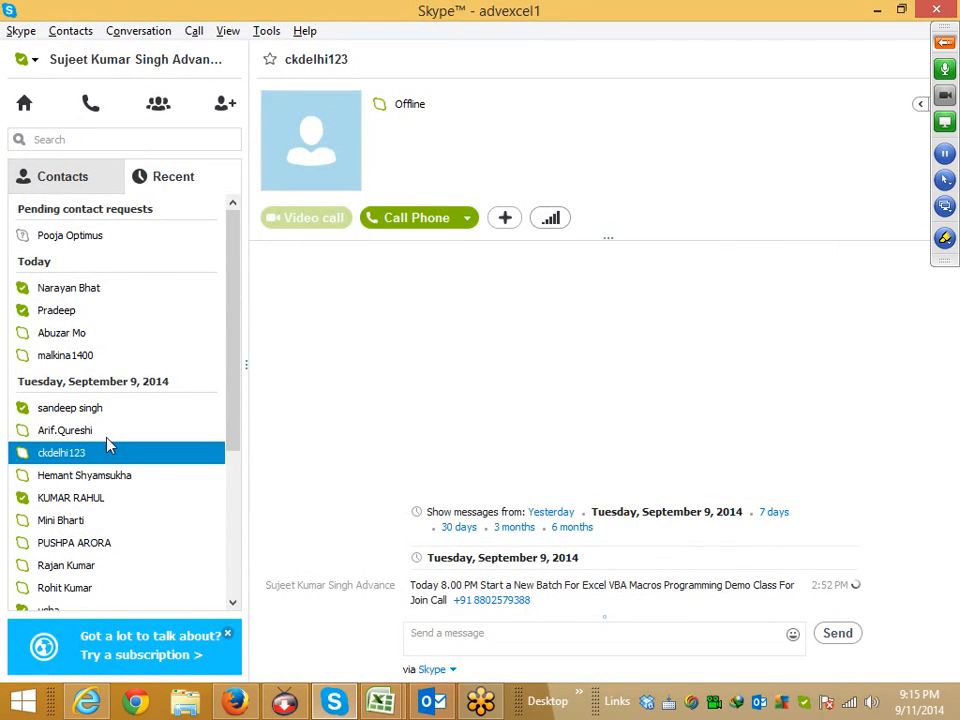
pyautogui.click(97, 289)
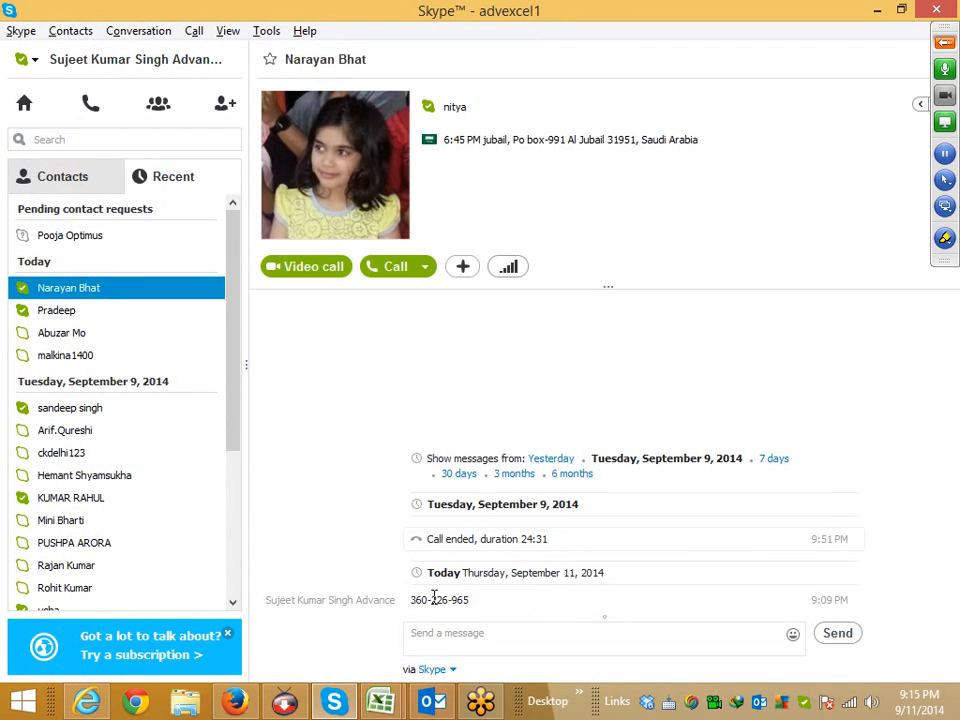
pyautogui.press('alt')
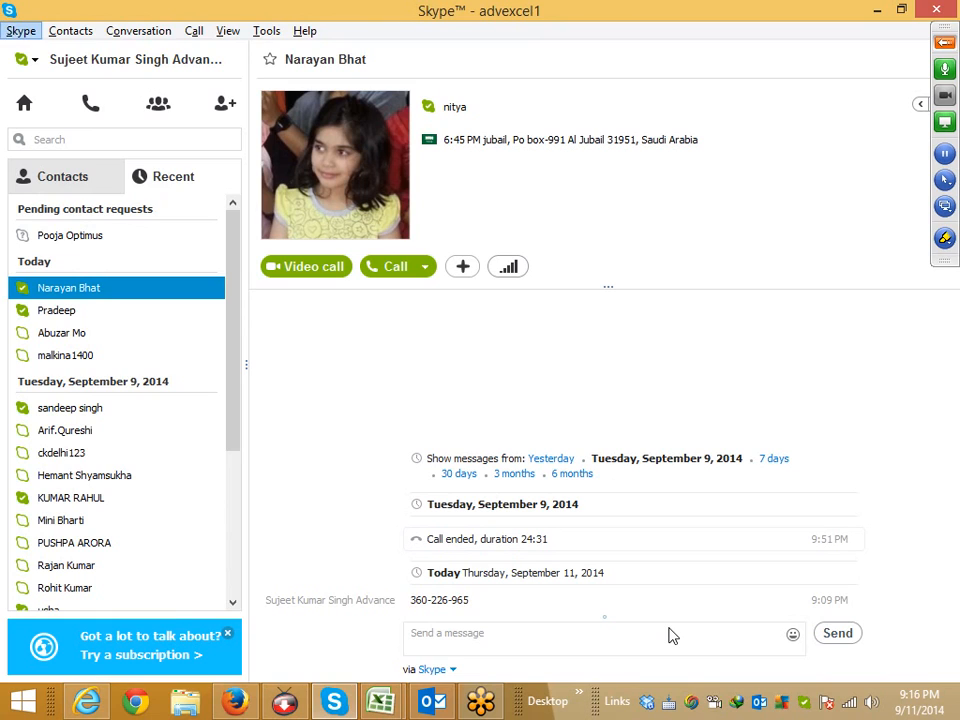
pyautogui.hotkey('alt', 'Tab')
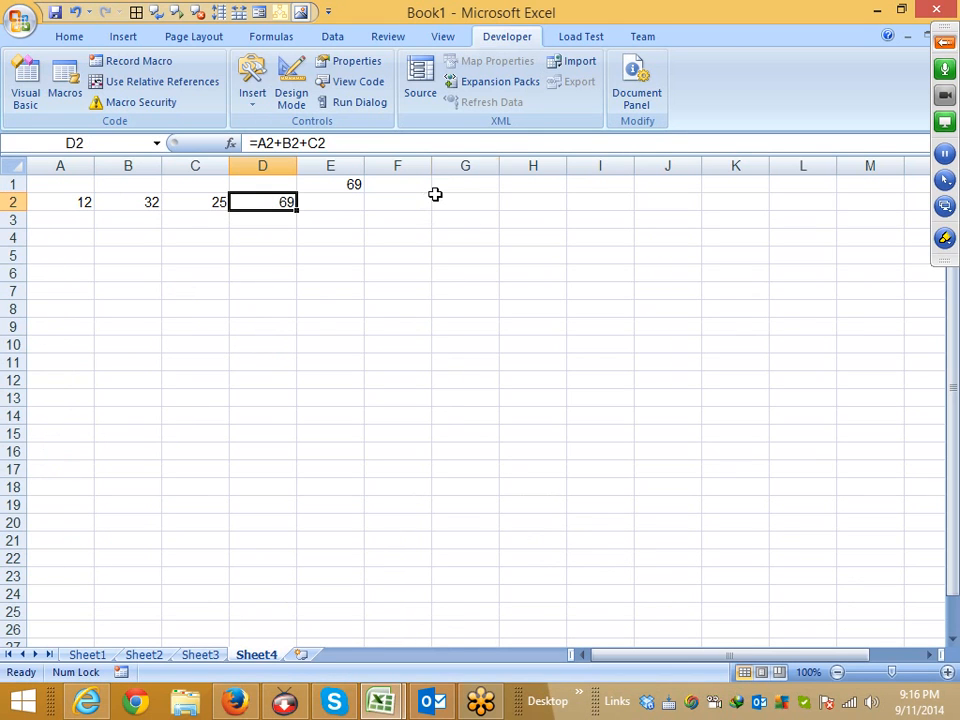
# List the arithmetic operators +, -, /, * and ^ in cells G2 to G6.
pyautogui.moveTo(435, 196); pyautogui.dragTo(431, 187)
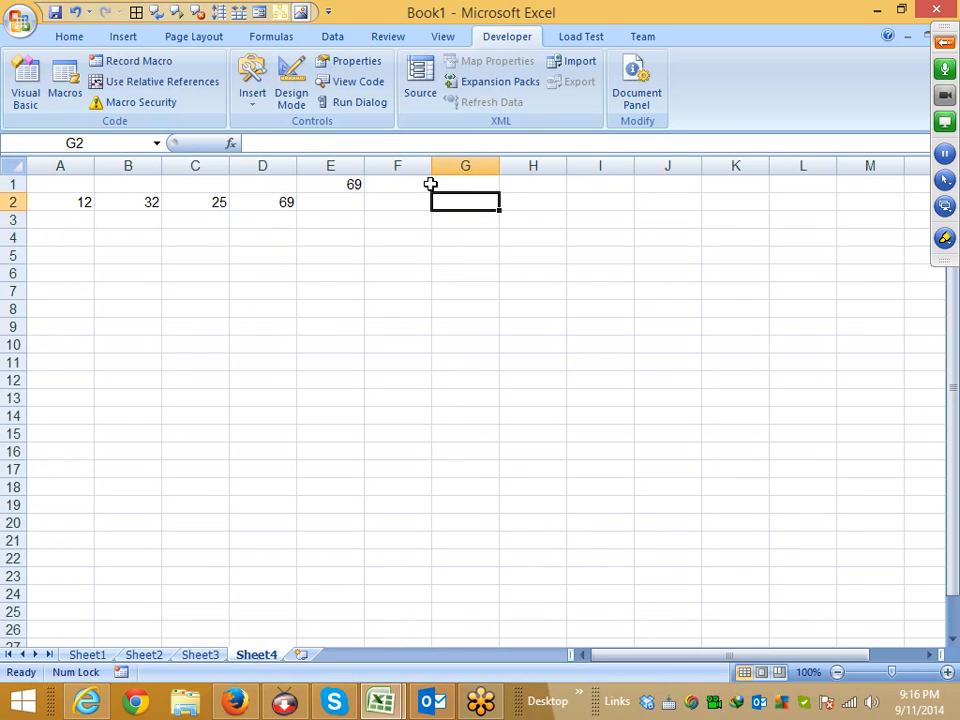
pyautogui.write('+')
pyautogui.press('Return')
pyautogui.write('-')
pyautogui.press('Return')
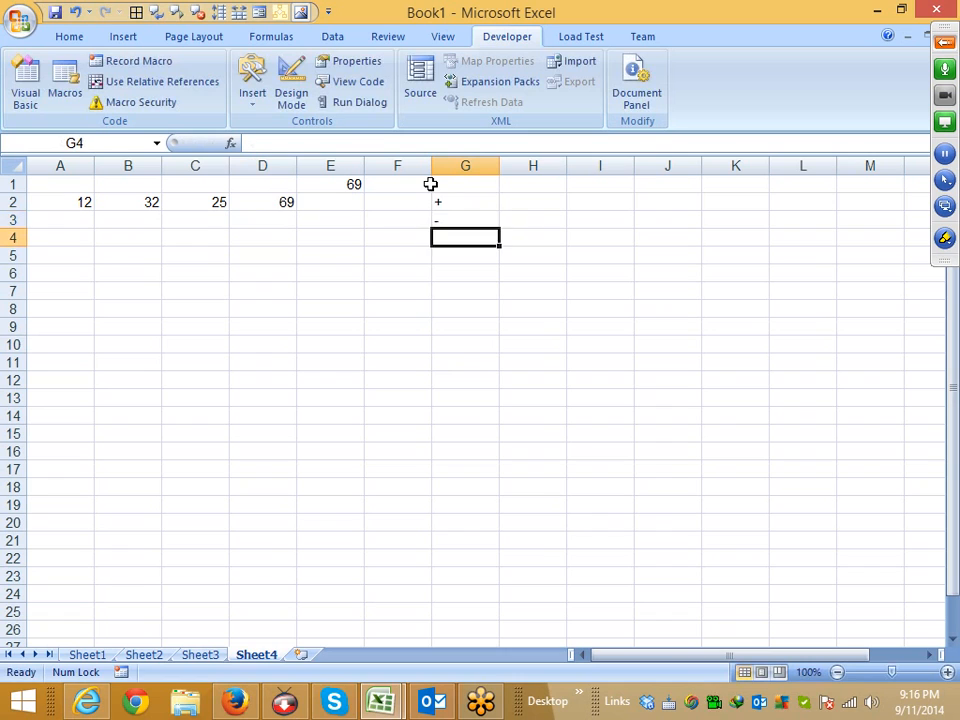
pyautogui.write('/')
pyautogui.press('Return')
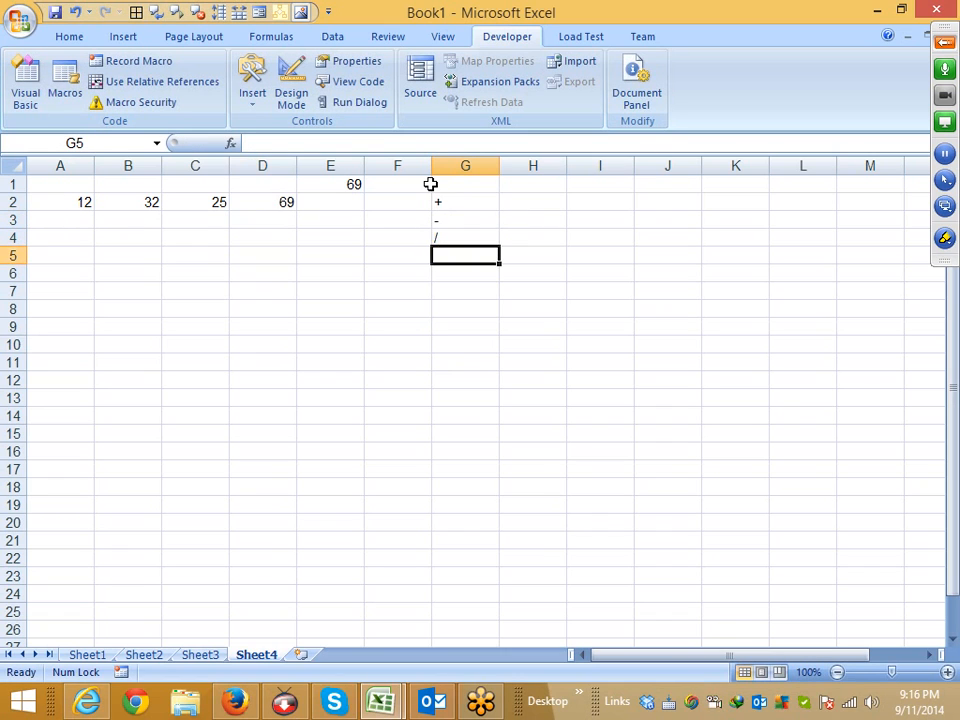
pyautogui.write('*')
pyautogui.press('Return')
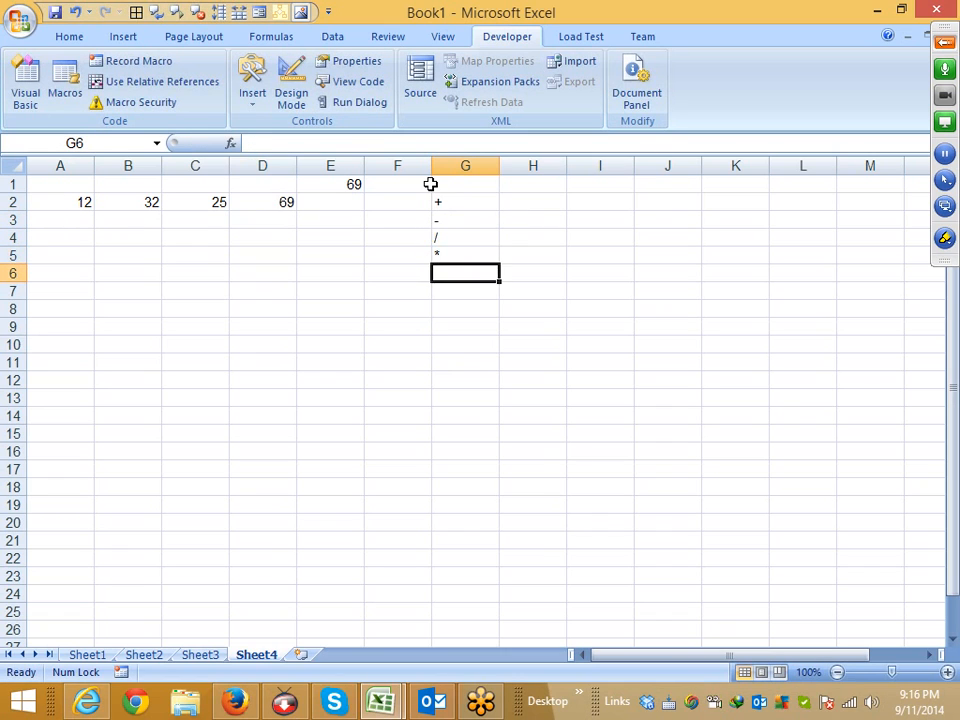
pyautogui.write('^')
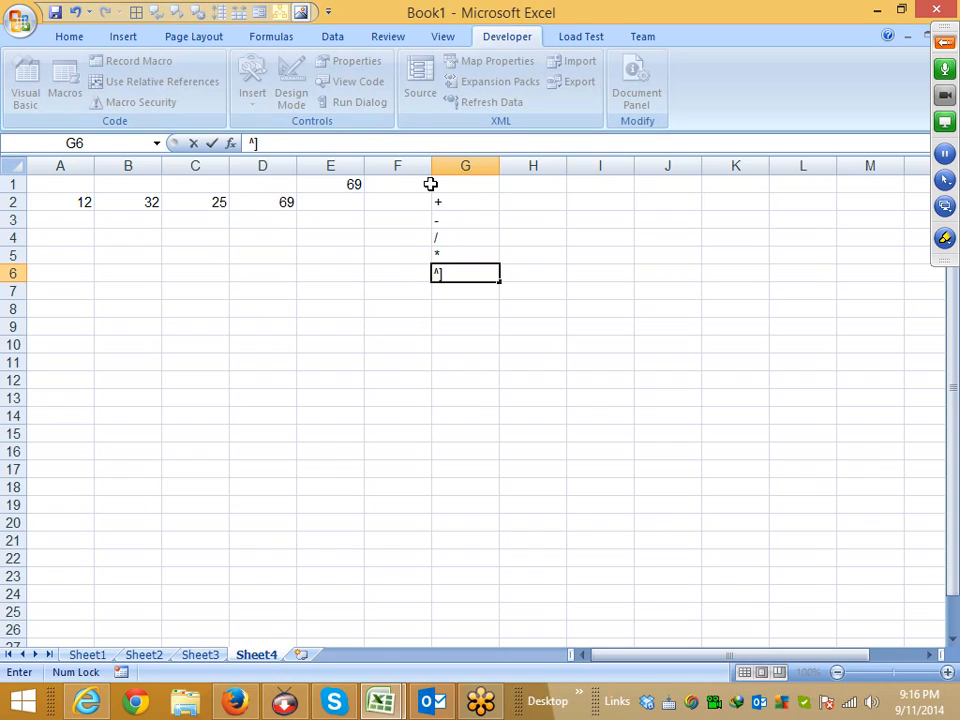
pyautogui.press('Return')
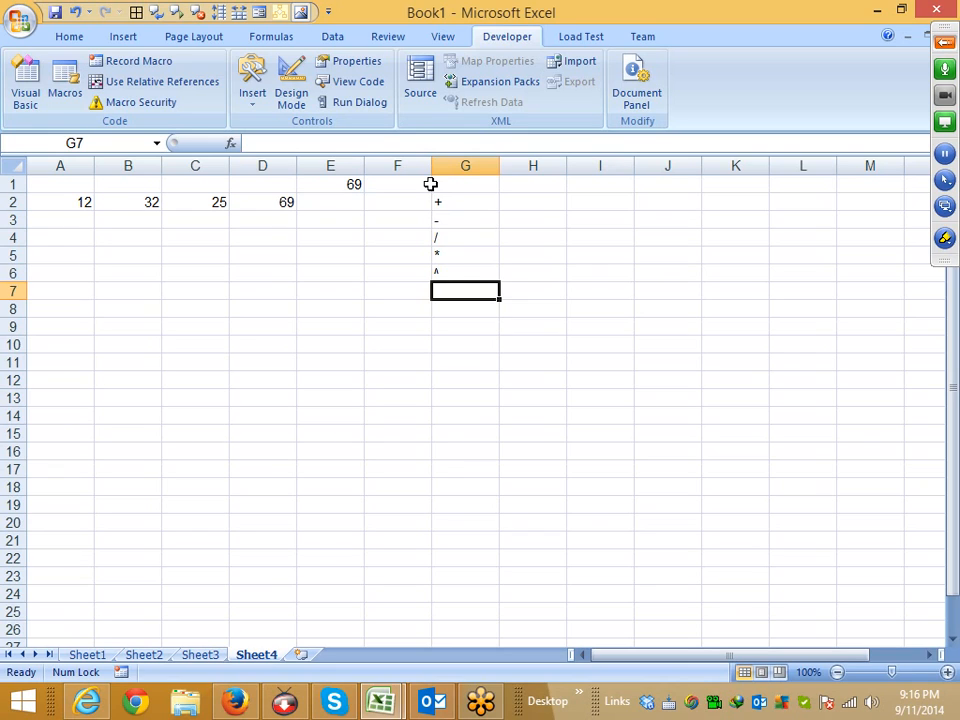
pyautogui.press('Up')
pyautogui.press('Up')
pyautogui.press('Up')
pyautogui.press('Up')
pyautogui.press('Up')
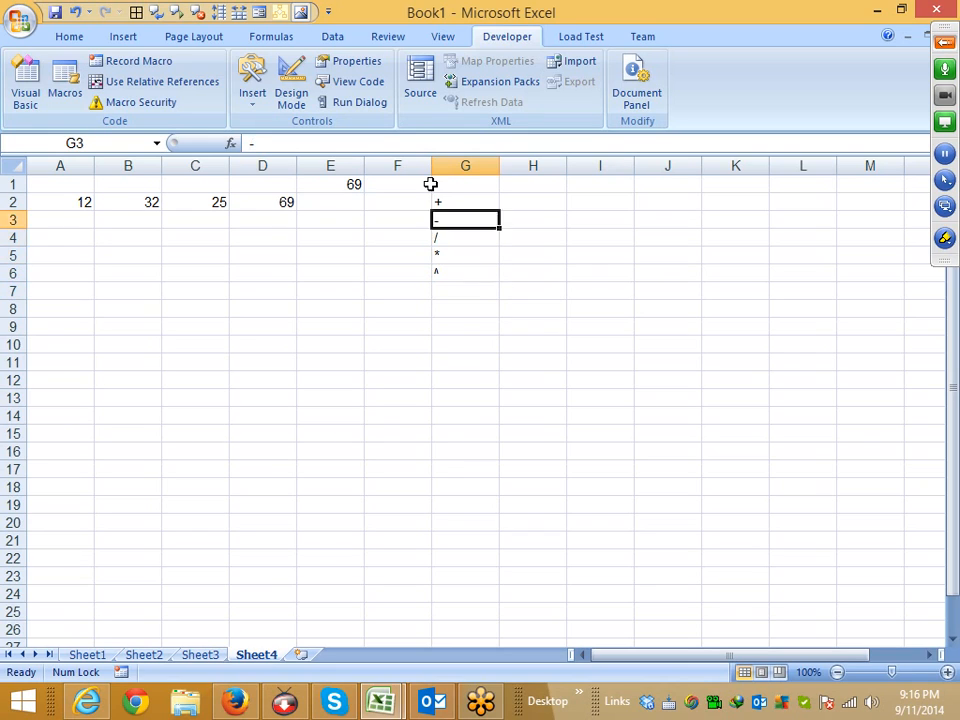
pyautogui.press('Left')
pyautogui.press('Left')
pyautogui.press('Left')
pyautogui.press('Left')
pyautogui.press('Left')
pyautogui.press('Left')
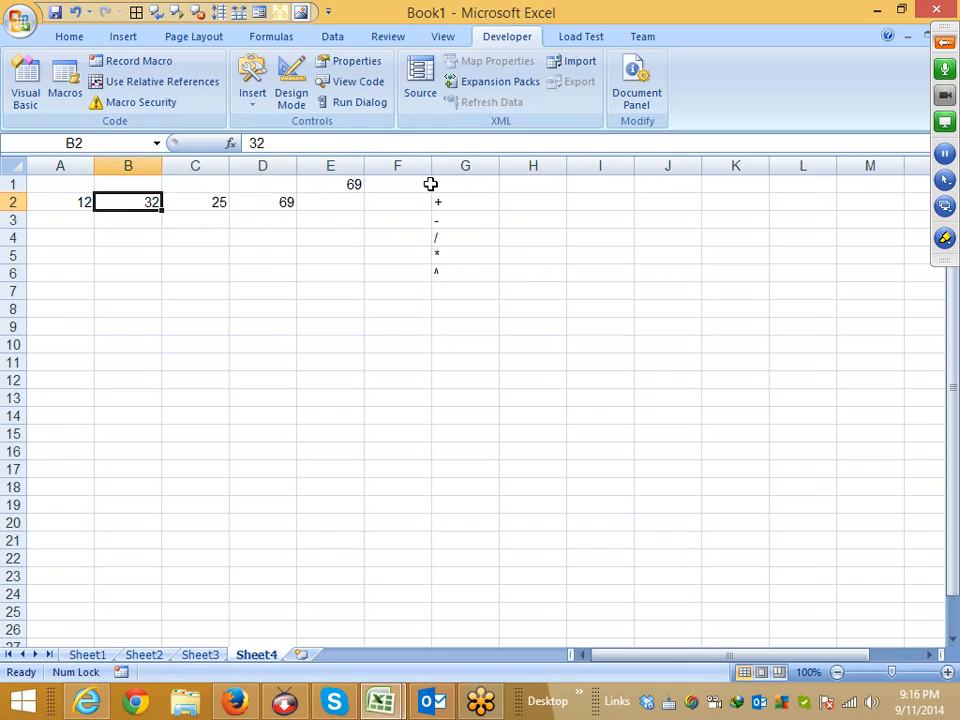
pyautogui.press('Right')
pyautogui.press('Right')
pyautogui.press('Right')
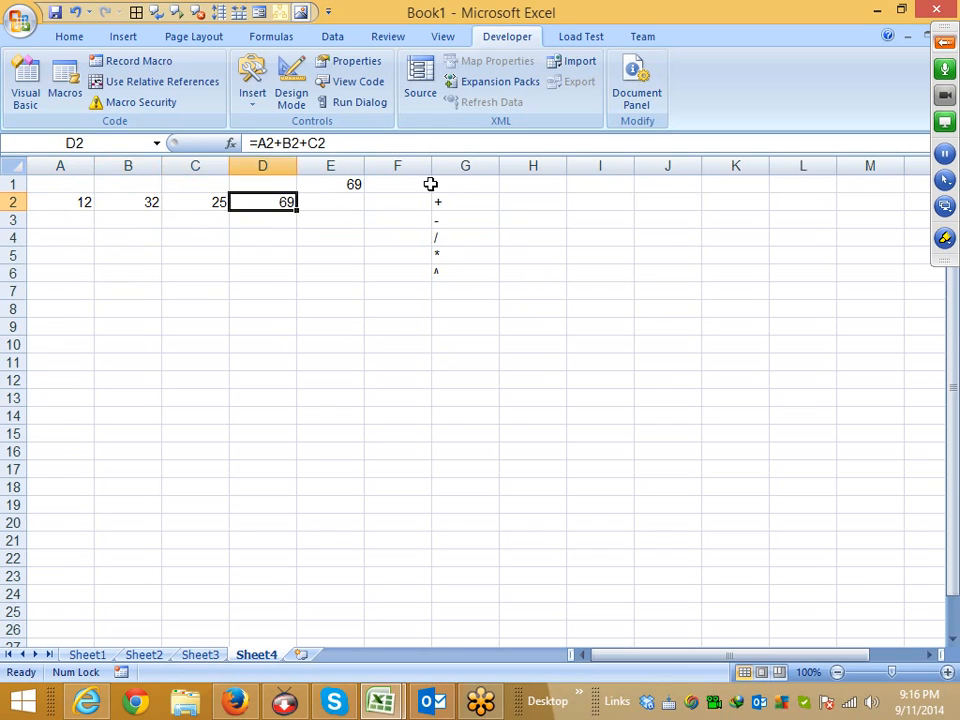
pyautogui.press('Right')
pyautogui.press('Right')
# Enter 360 in cell A4.
pyautogui.press('Down')
pyautogui.press('Left')
pyautogui.press('Left')
pyautogui.press('Left')
pyautogui.press('Left')
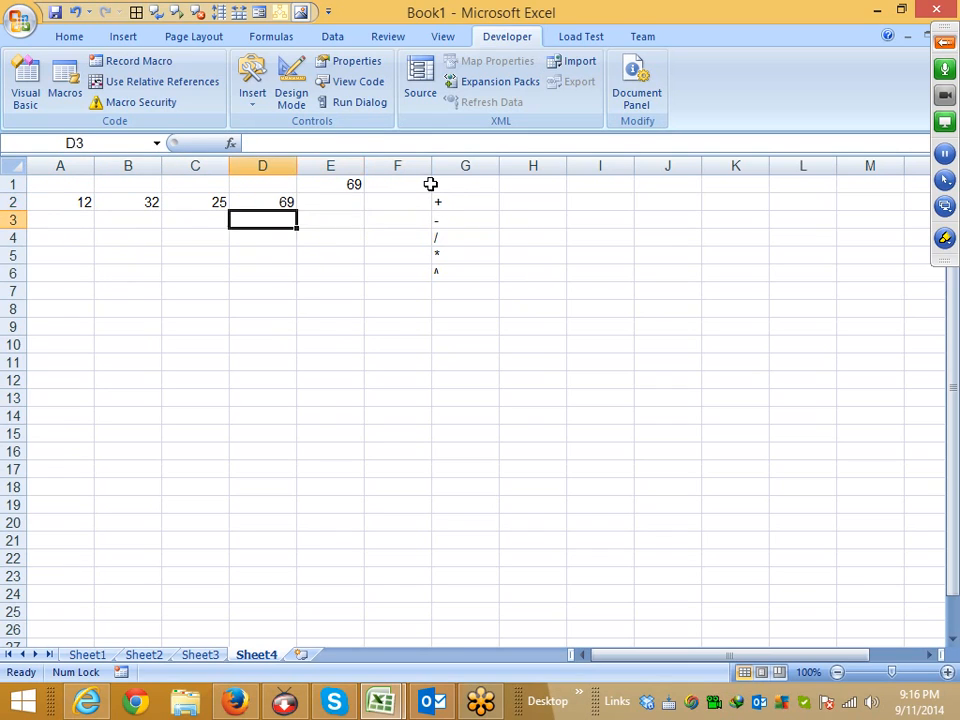
pyautogui.press('Down')
pyautogui.press('Left')
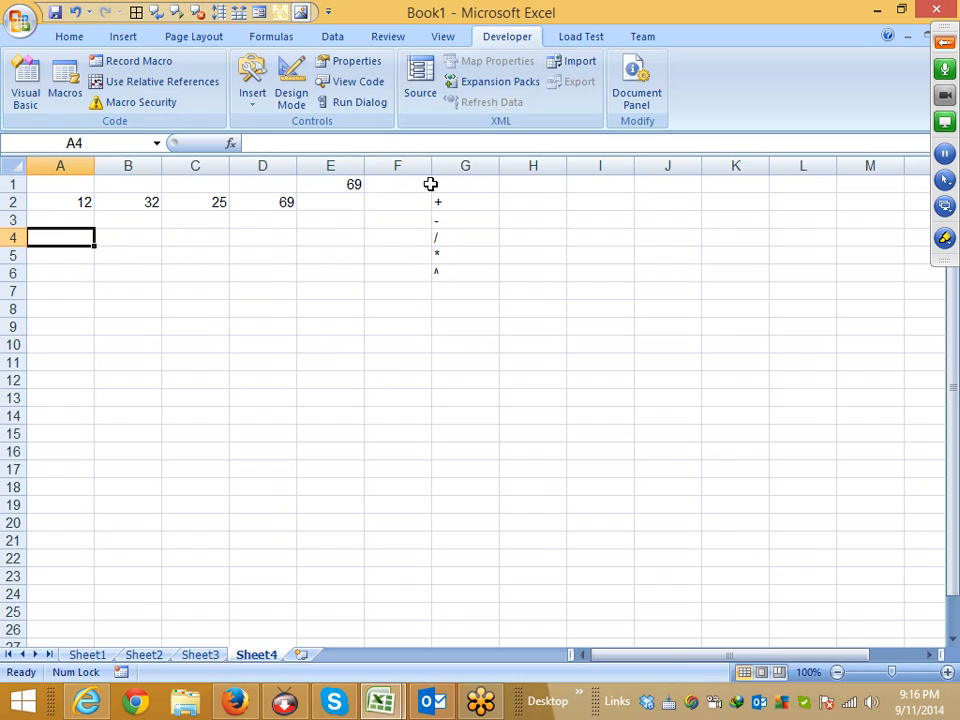
pyautogui.write('360')
pyautogui.press('Tab')
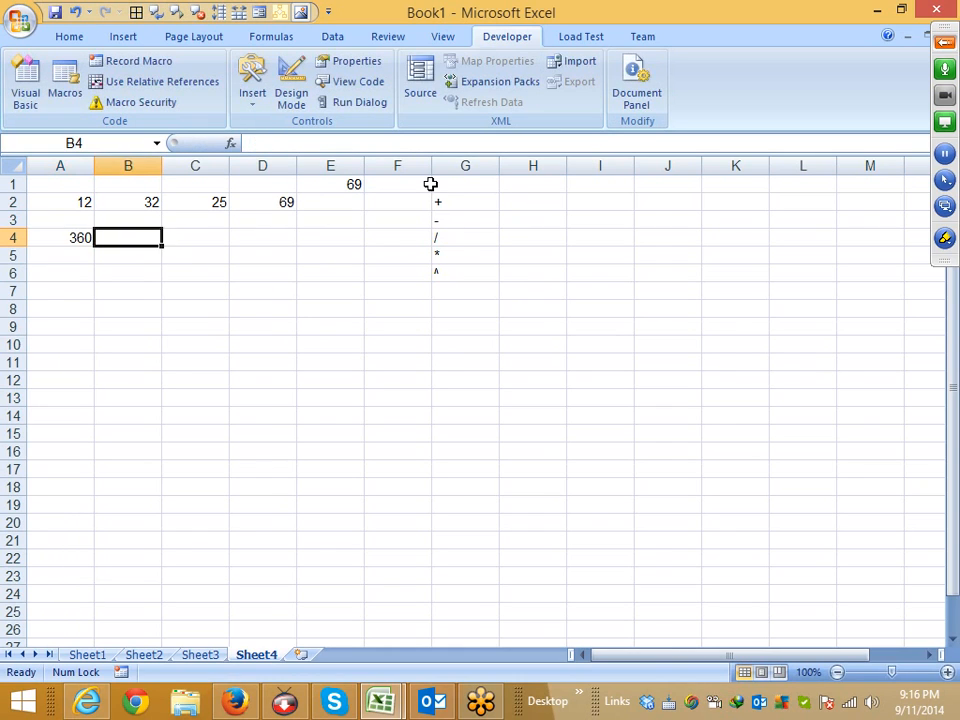
# Enter 10 in B4 and the division formula =A4/B4 in C4.
pyautogui.write('10')
pyautogui.press('Tab')
pyautogui.write('=')
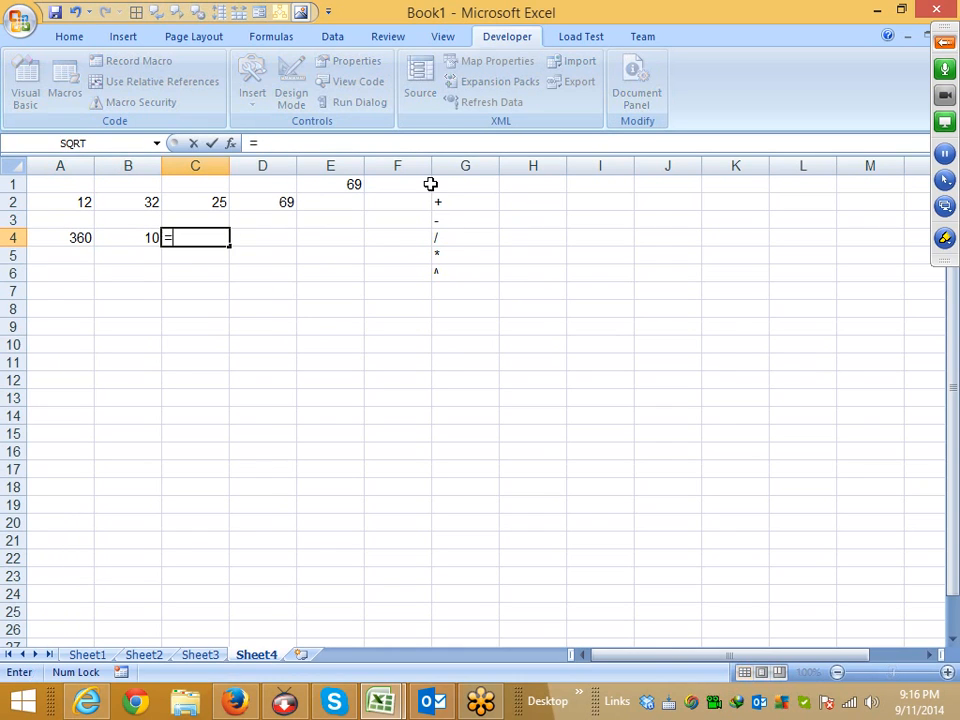
pyautogui.press('Left')
pyautogui.press('Left')
pyautogui.write('/')
pyautogui.press('Left')
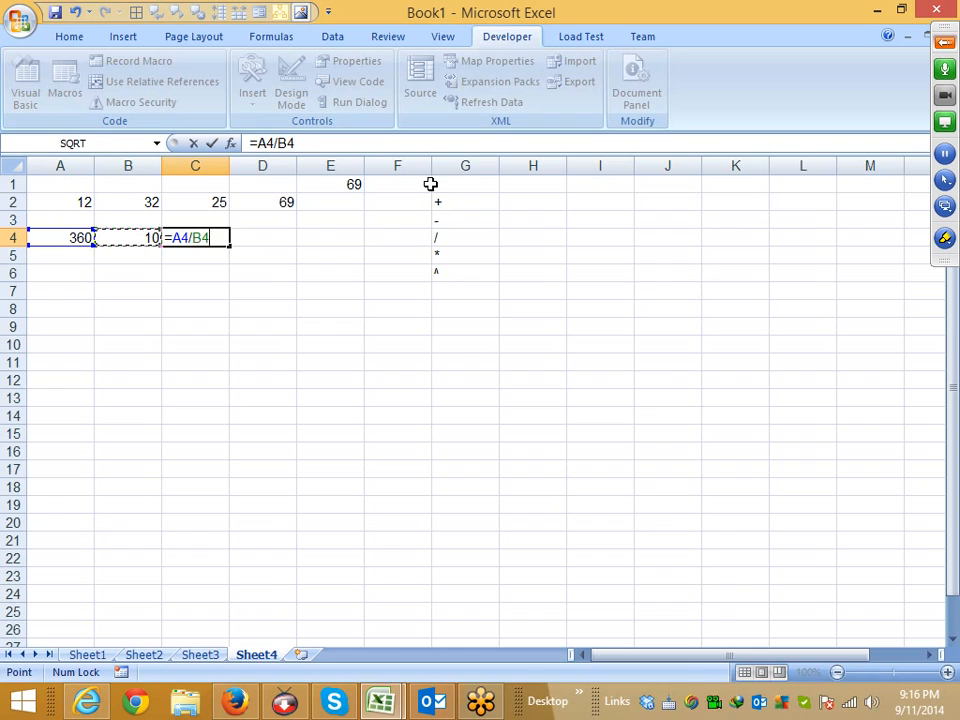
pyautogui.press('Return')
# Enter the formula =360/10 with typed constants in D4.
pyautogui.press('Up')
pyautogui.press('Right')
pyautogui.write('=')
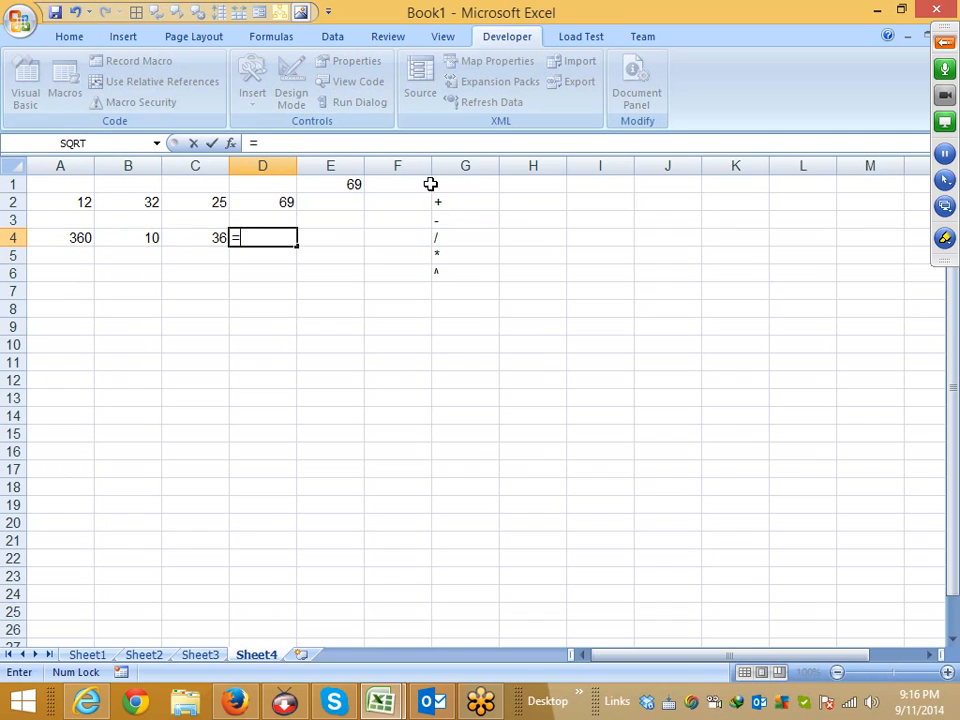
pyautogui.write('360/10')
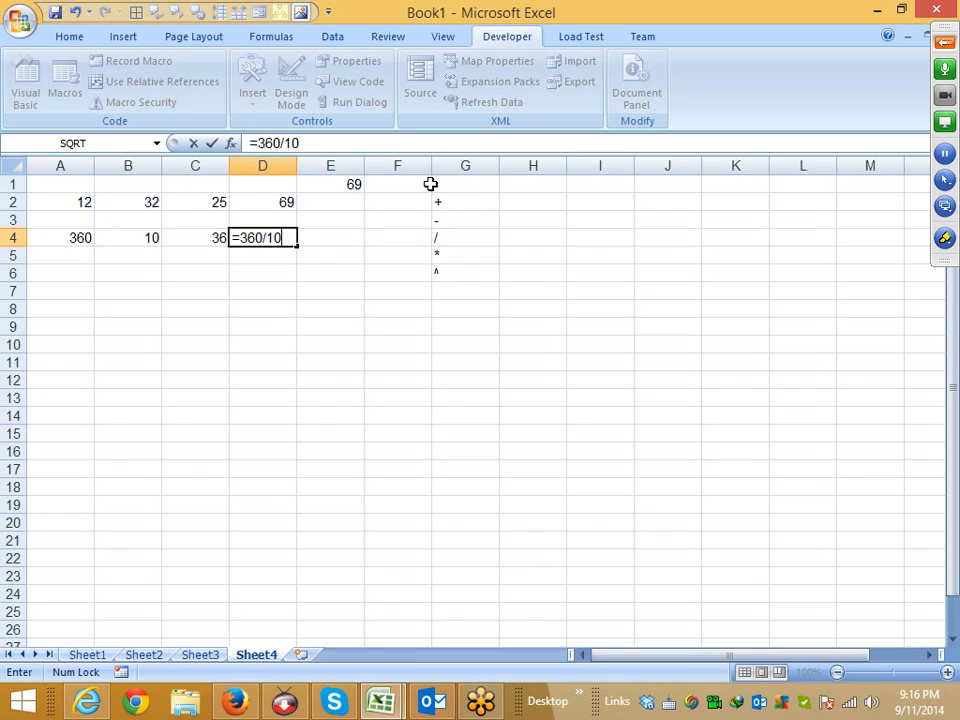
pyautogui.press('Return')
pyautogui.press('Up')
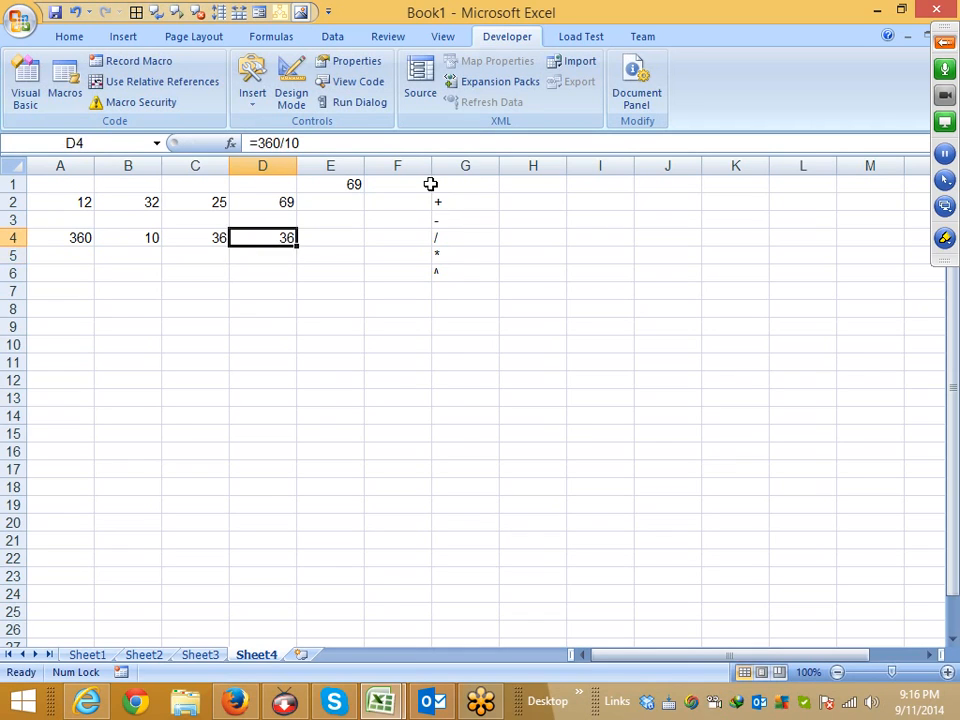
# Evaluate the formula in C4 step by step through to its result, and close the evaluation.
pyautogui.press('Left')
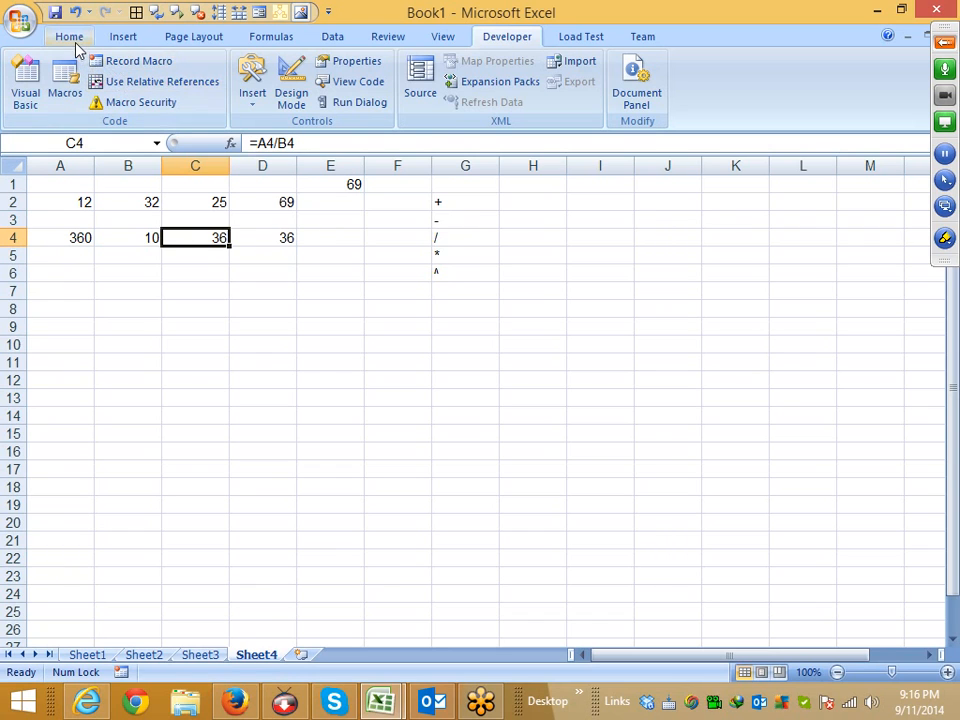
pyautogui.click(265, 37)
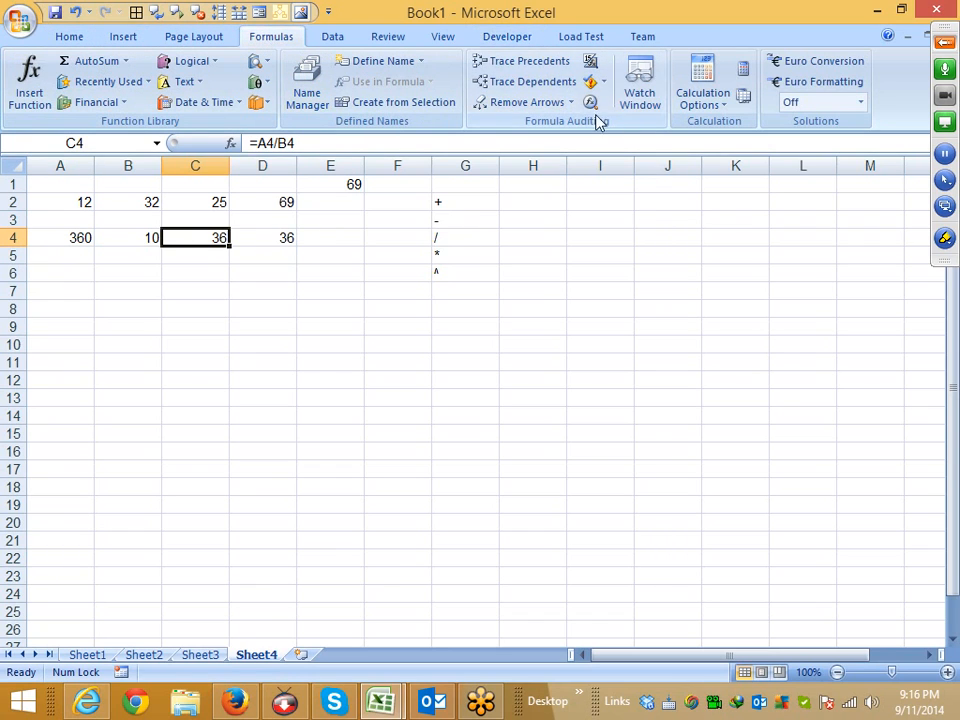
pyautogui.click(591, 102)
pyautogui.click(510, 461)
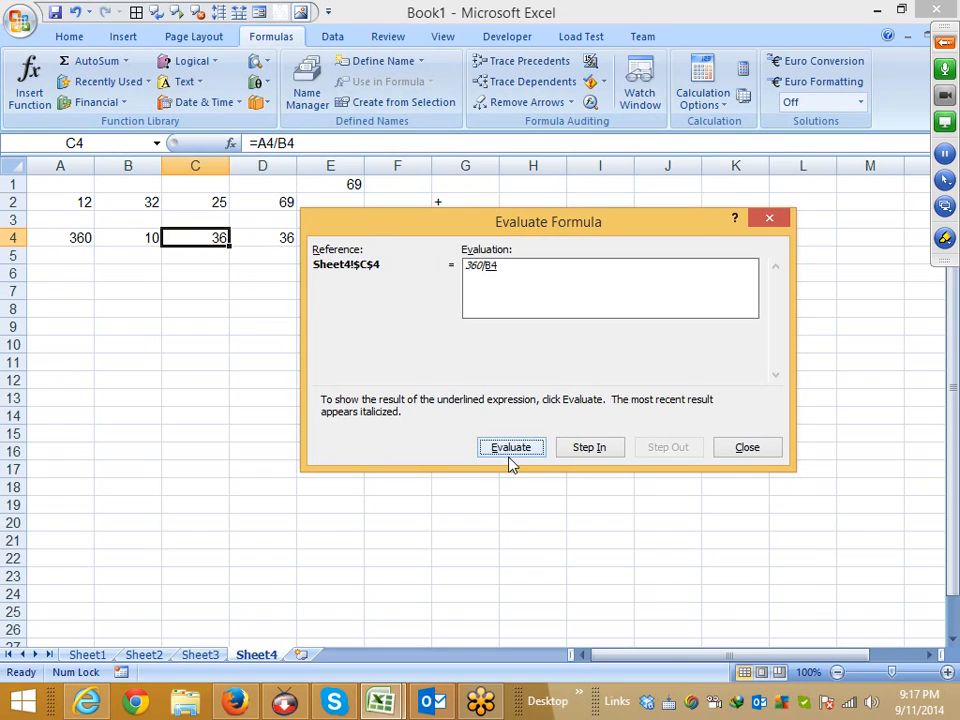
pyautogui.click(509, 457)
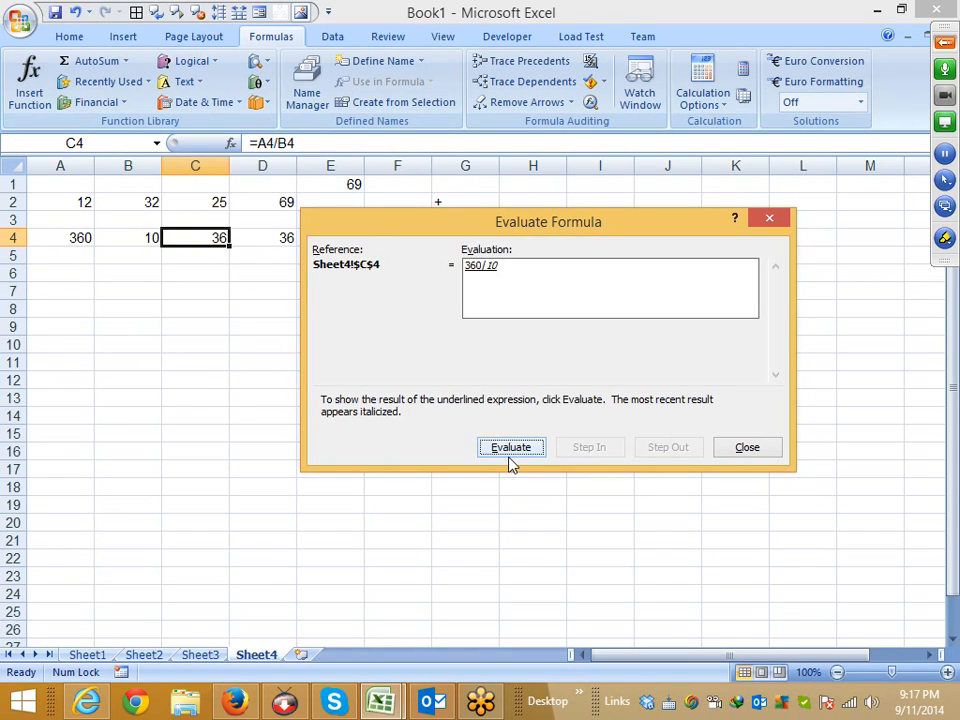
pyautogui.click(510, 458)
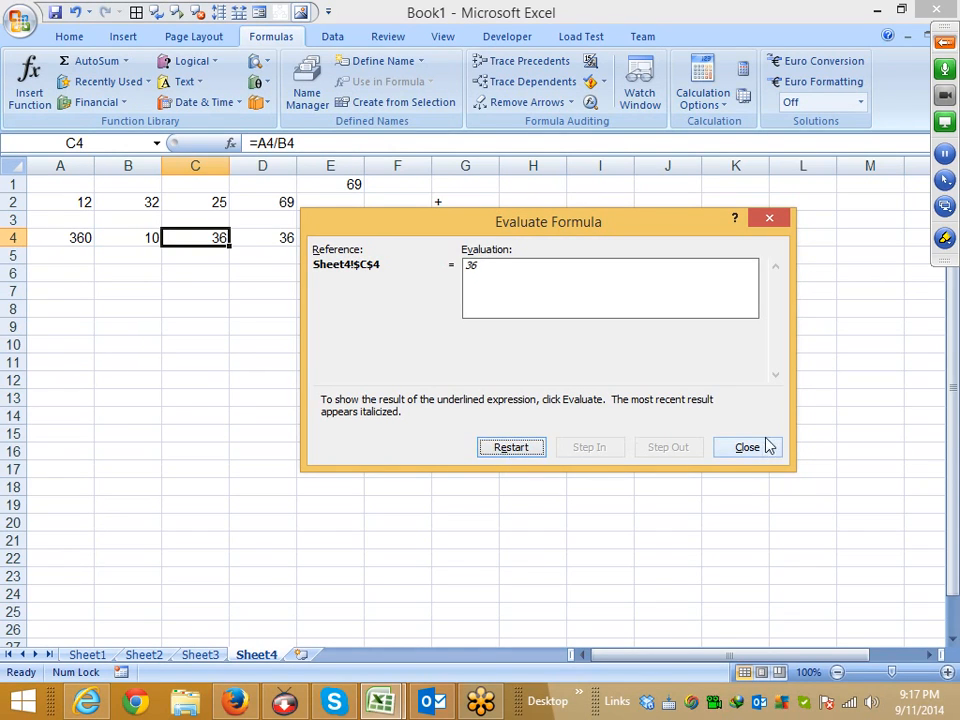
pyautogui.click(722, 443)
# Evaluate the constant-based formula in D4 to its result, and close the evaluation.
pyautogui.click(285, 236)
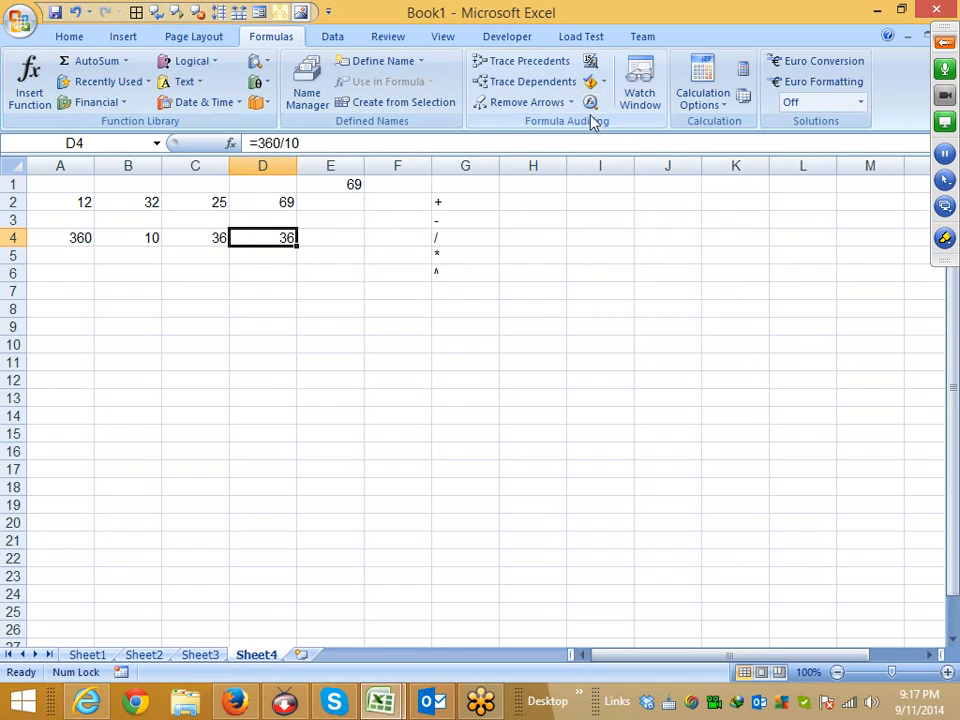
pyautogui.click(590, 102)
pyautogui.click(512, 447)
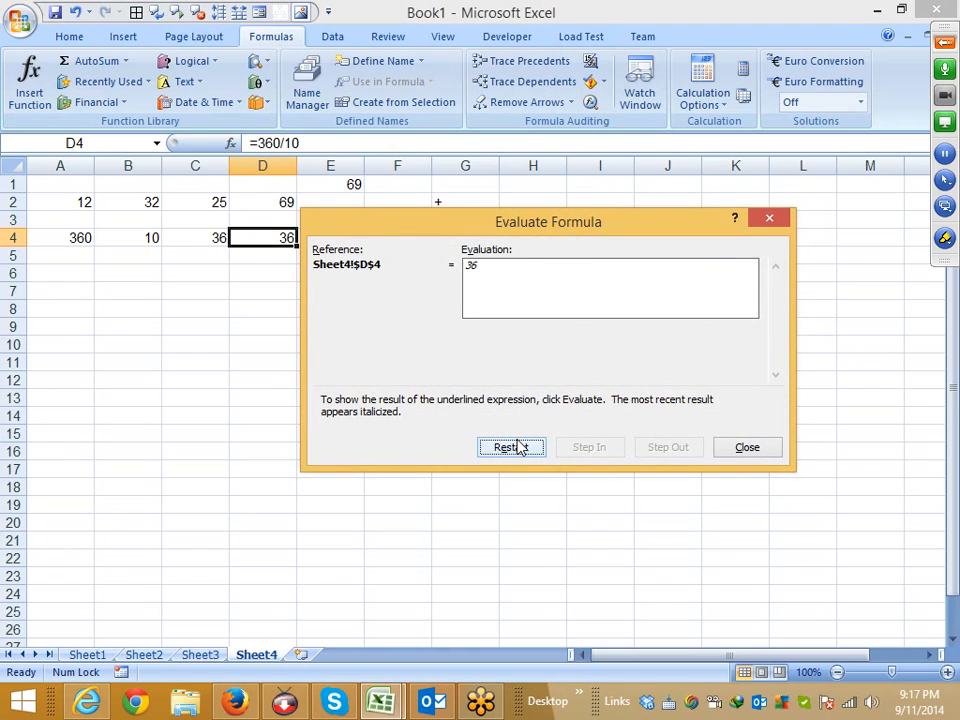
pyautogui.click(752, 450)
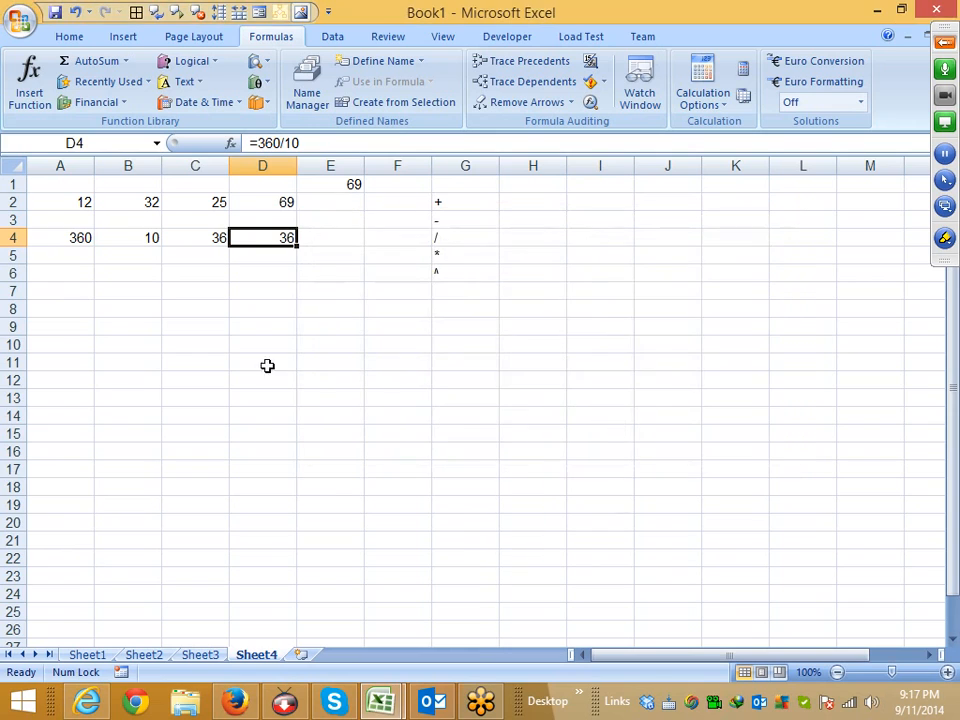
# Review the cell references in C4's formula without changing it.
pyautogui.click(148, 239)
pyautogui.click(206, 237)
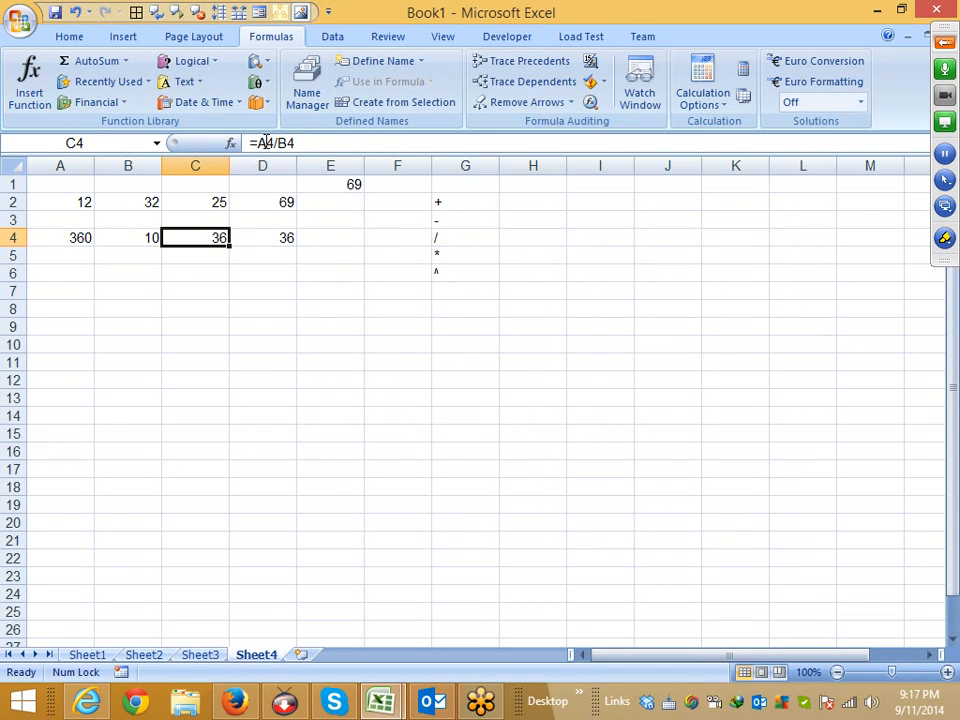
pyautogui.moveTo(315, 145); pyautogui.dragTo(4, 131)
pyautogui.press('Escape')
# Change the divisor in B4 to 11 and check the formula result in C4.
pyautogui.click(104, 237)
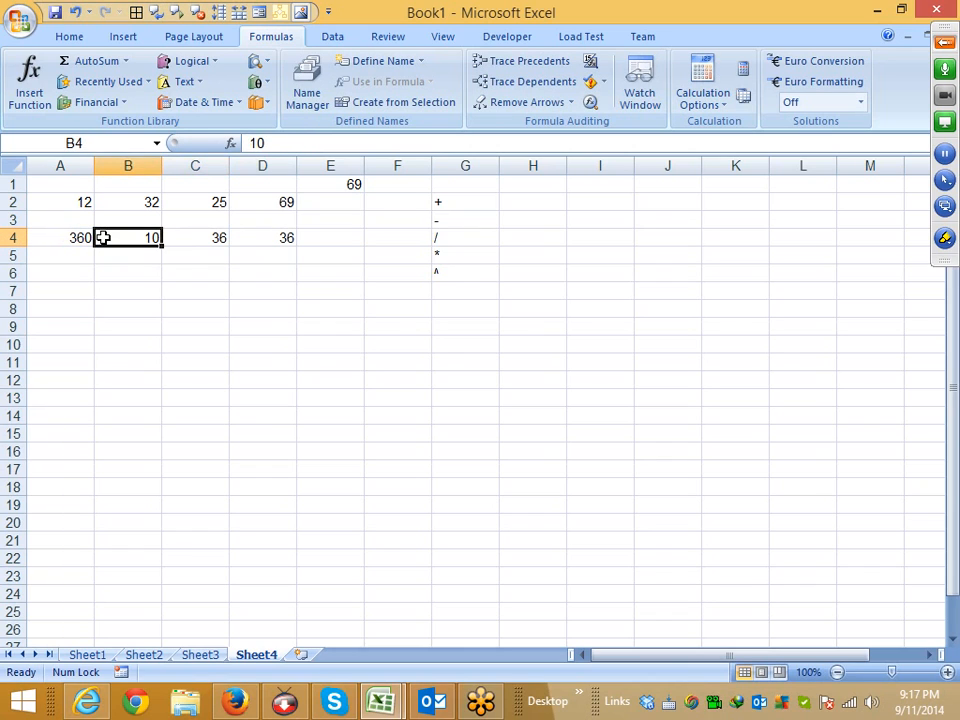
pyautogui.write('11')
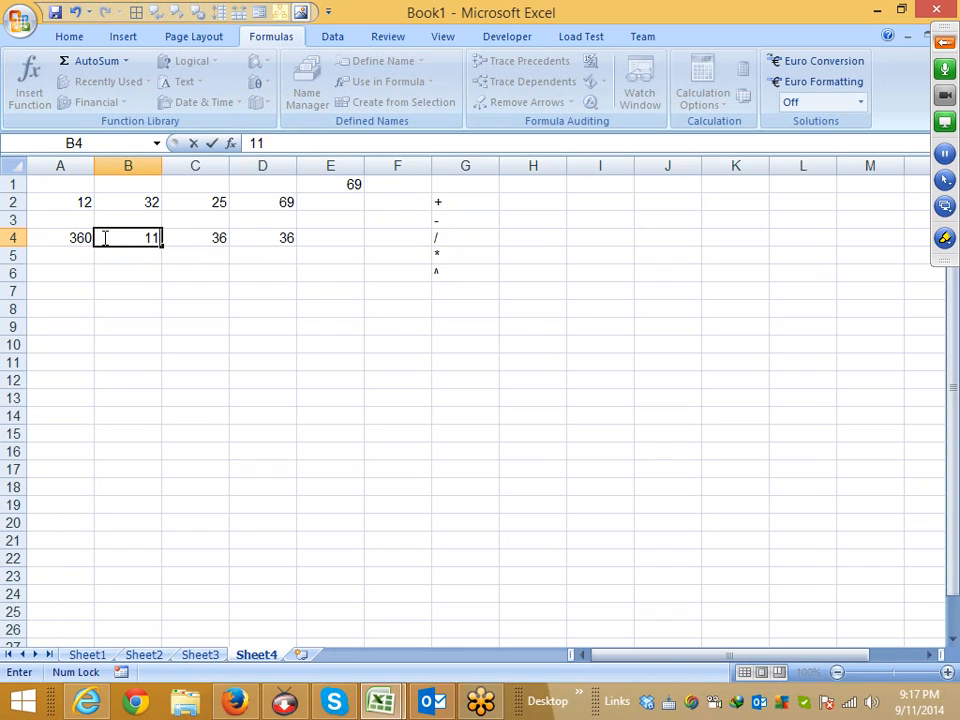
pyautogui.press('Return')
pyautogui.press('Up')
pyautogui.press('Right')
# Edit the formula in D4 to =360/11.
pyautogui.press('Right')
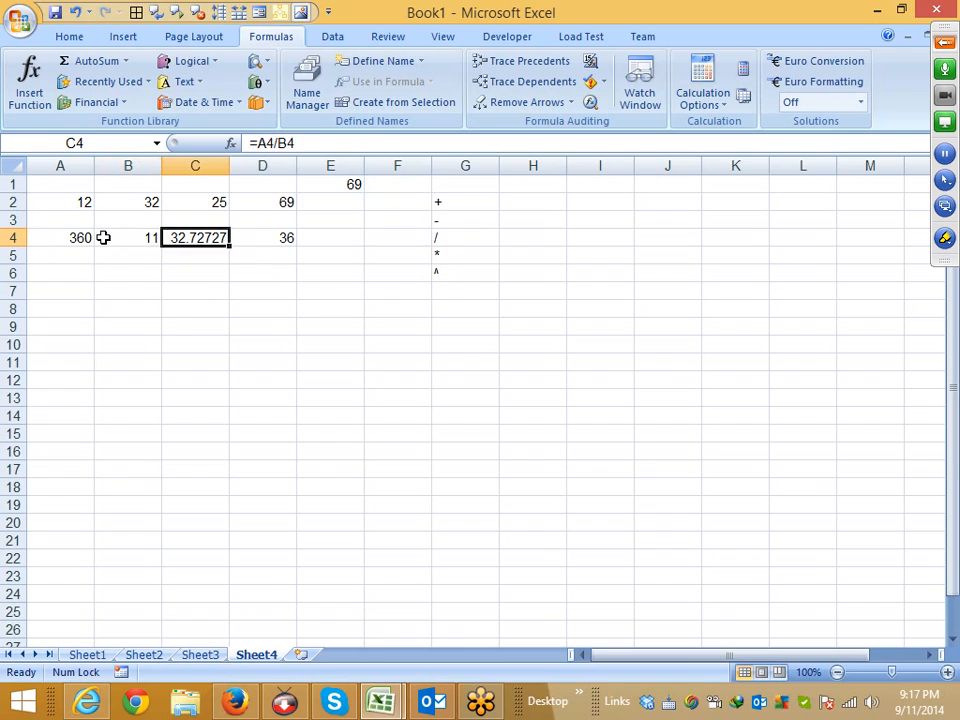
pyautogui.press('F2')
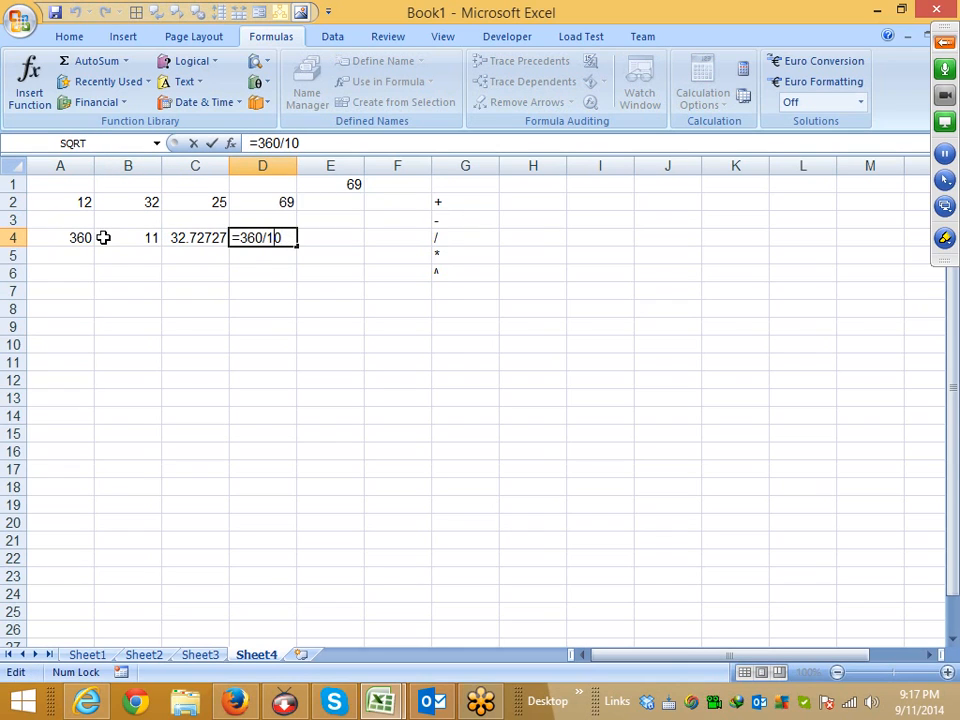
pyautogui.press('BackSpace')
pyautogui.write('1')
pyautogui.press('Return')
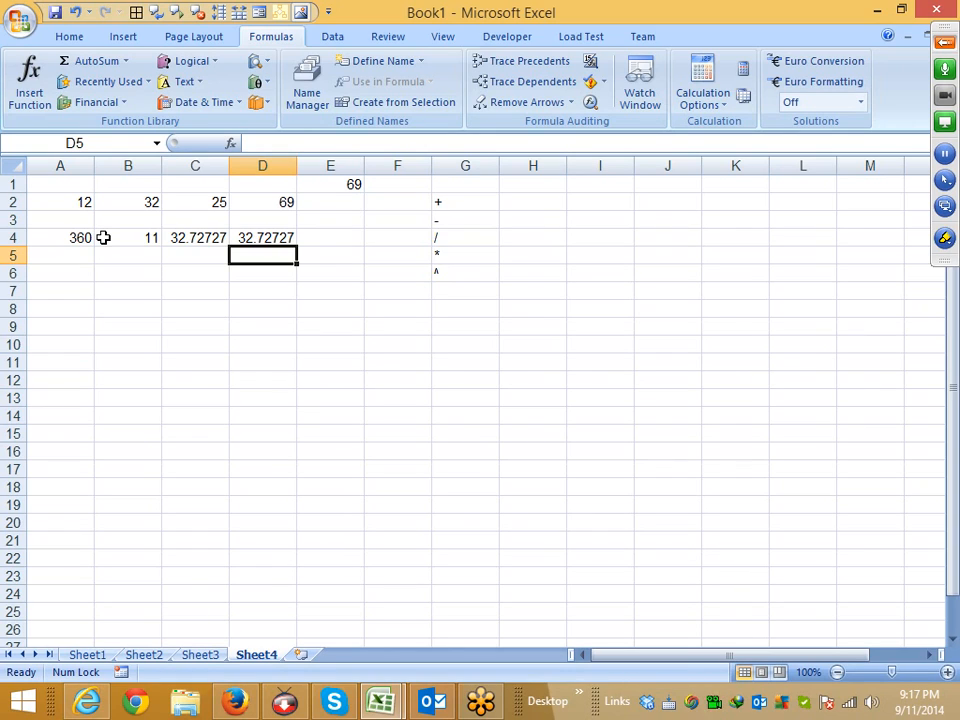
pyautogui.press('Right')
pyautogui.press('Right')
pyautogui.press('Right')
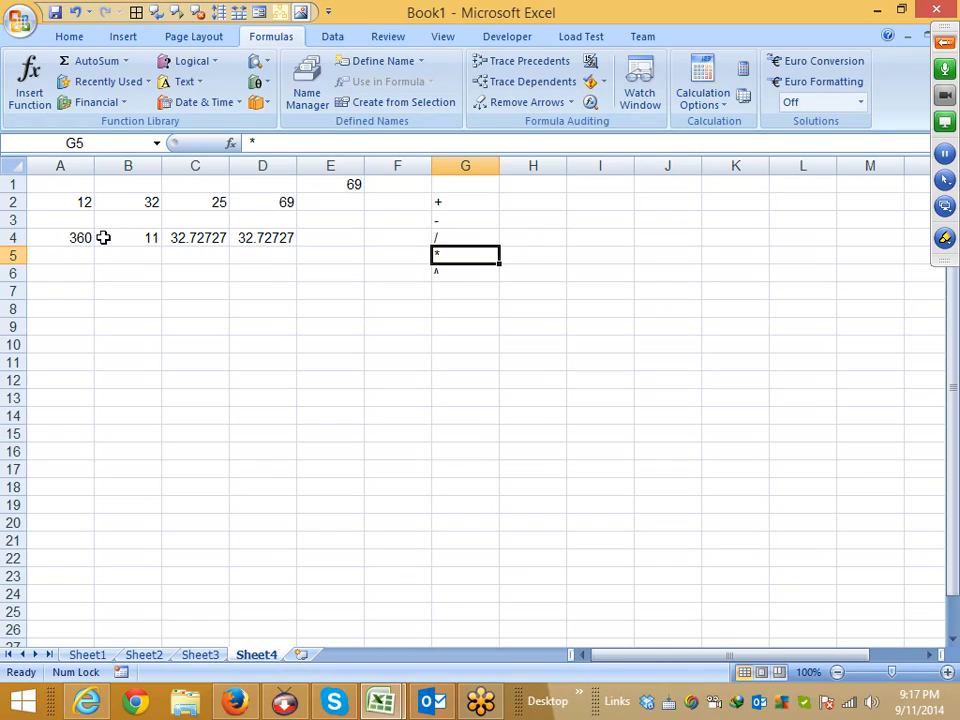
pyautogui.click(945, 238)
pyautogui.click(868, 282)
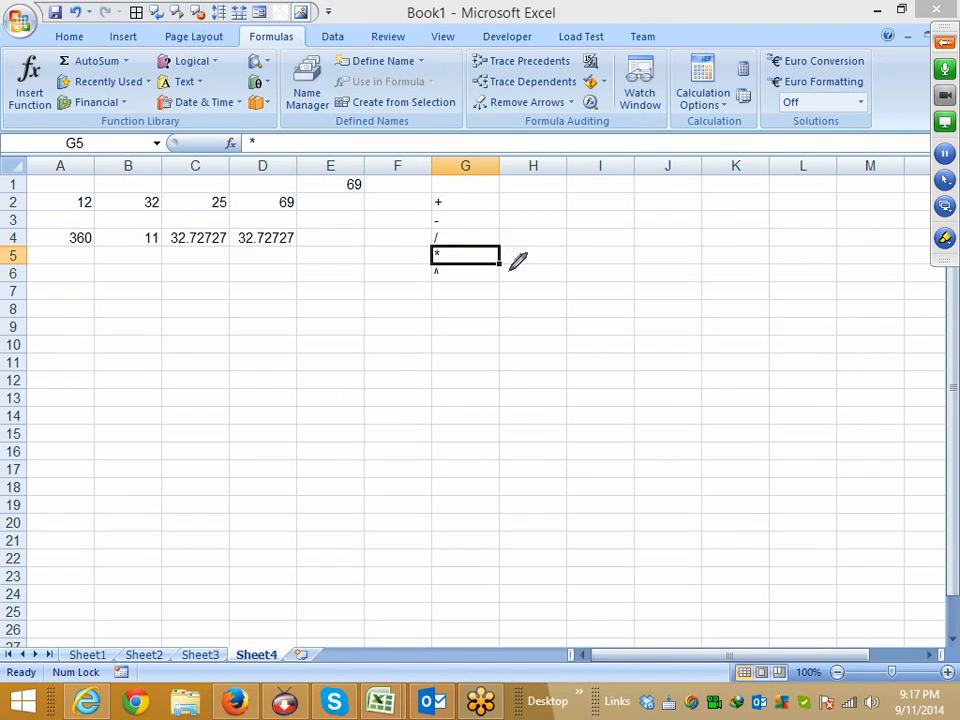
pyautogui.rightClick(512, 268)
pyautogui.click(545, 304)
# Enter the headers Q1 and Q2 in A8 and B8, with the values 500 and 300 beneath them.
pyautogui.click(91, 306)
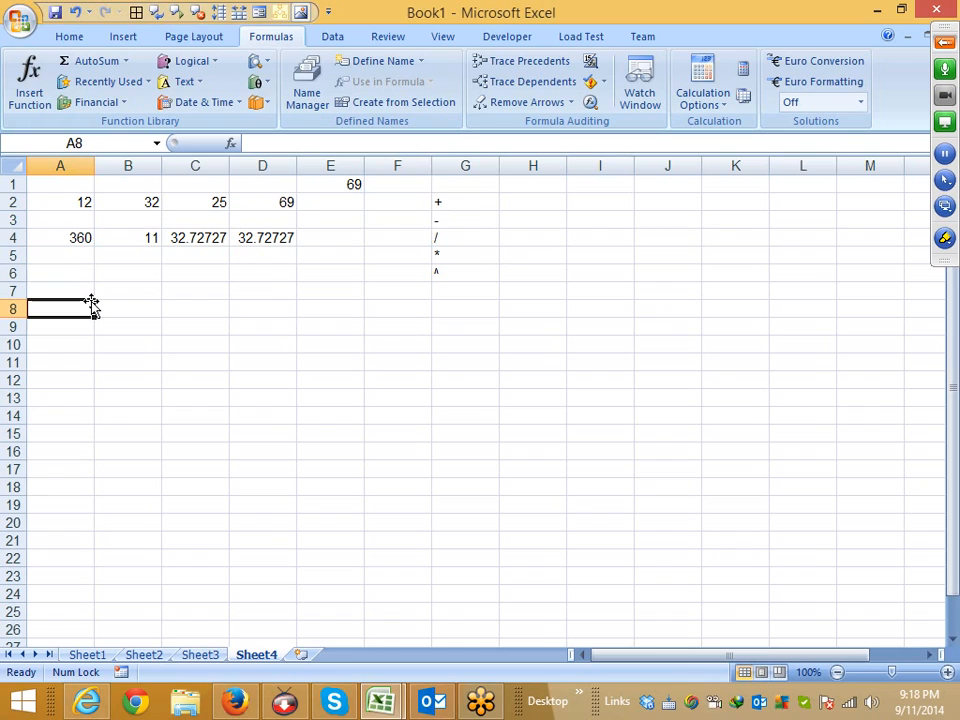
pyautogui.write('Q1')
pyautogui.press('Tab')
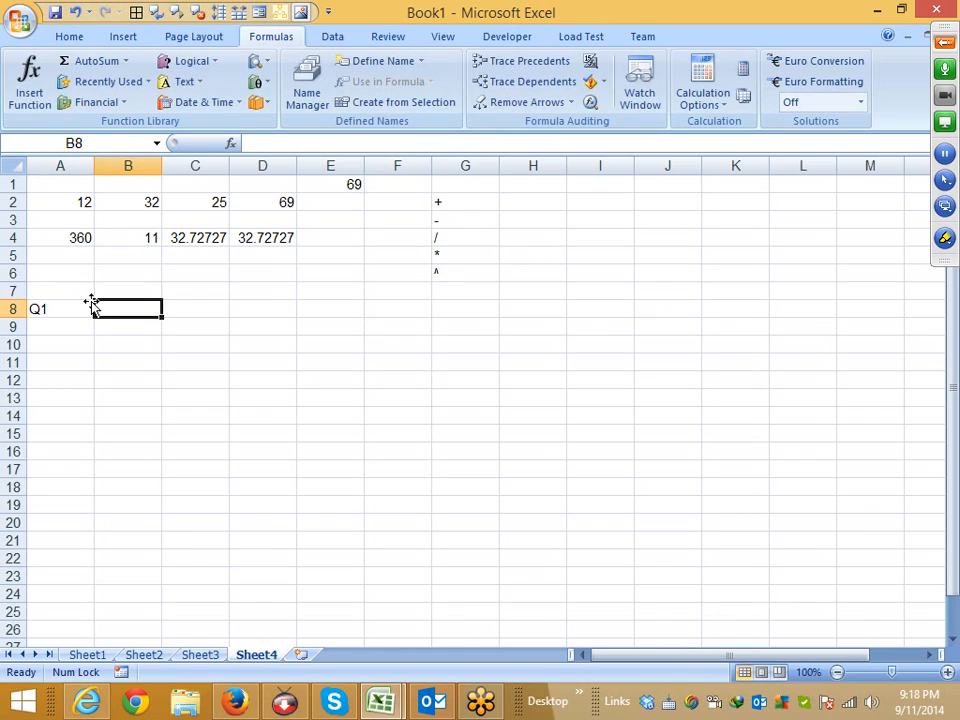
pyautogui.write('Q2')
pyautogui.press('Return')
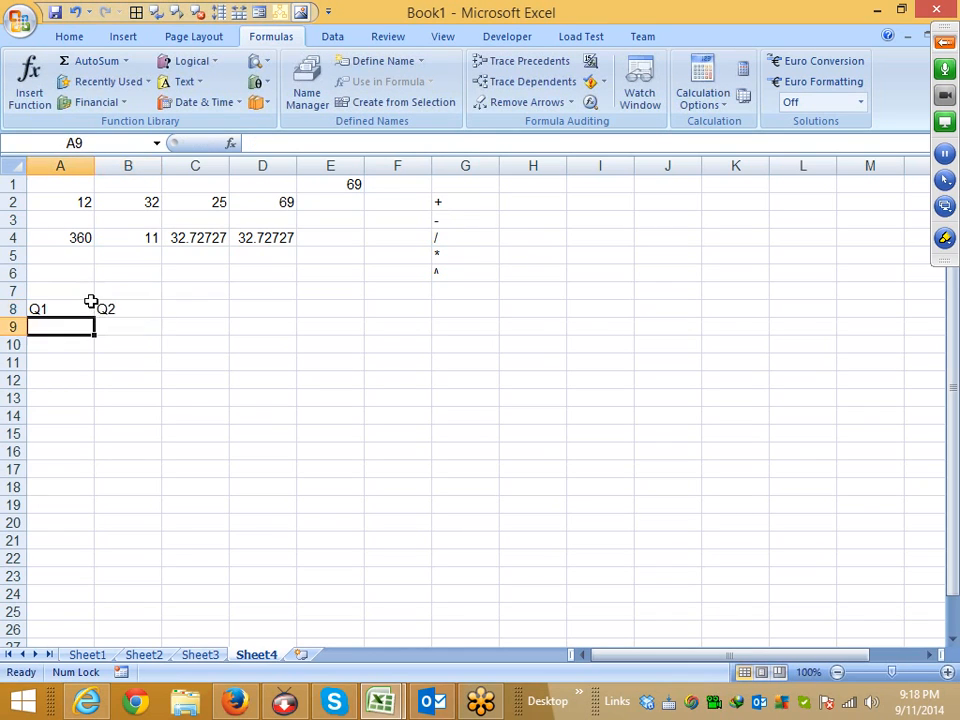
pyautogui.write('500')
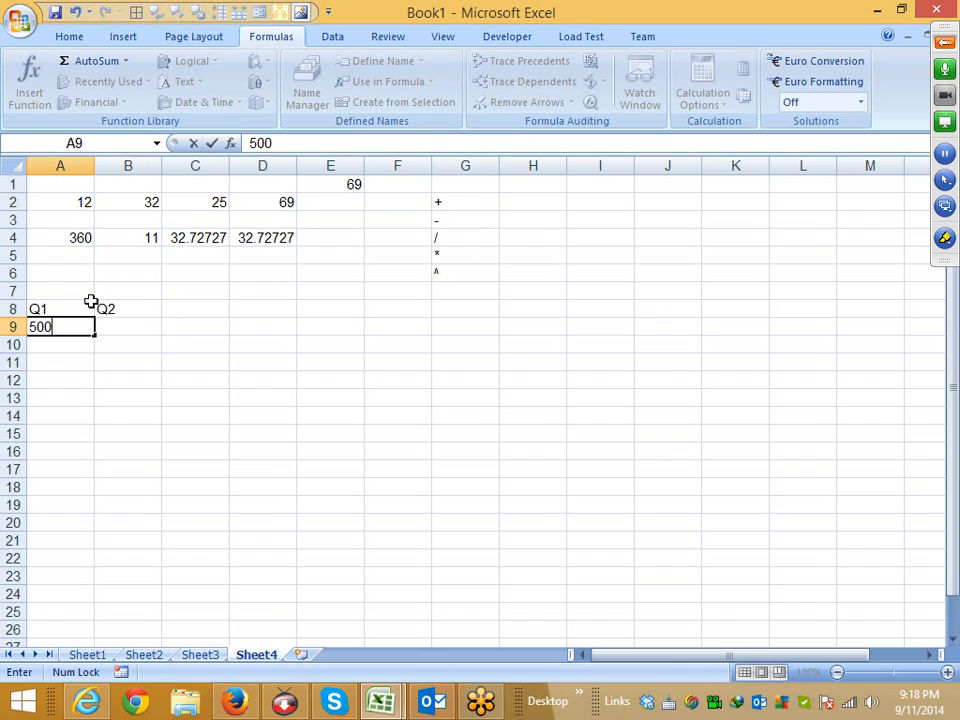
pyautogui.press('Tab')
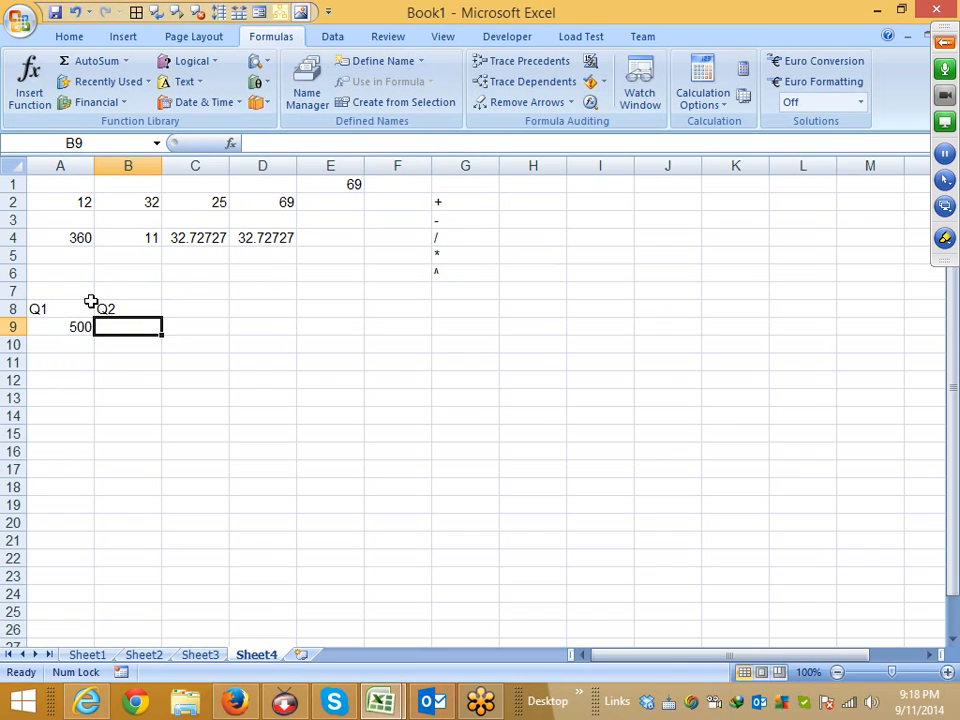
pyautogui.write('300')
pyautogui.press('Return')
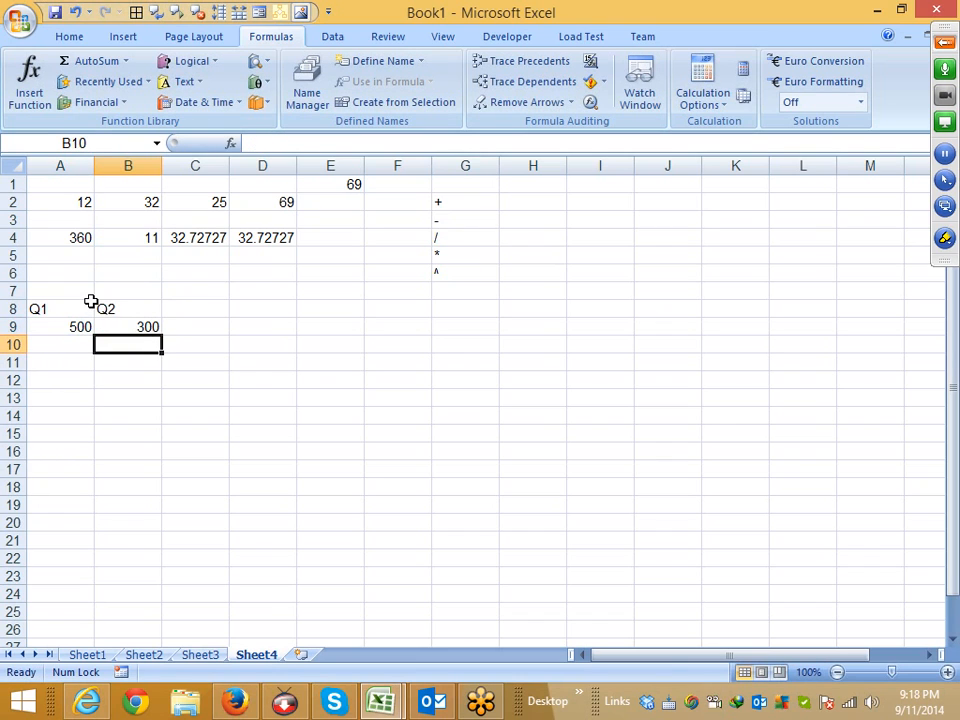
# Add the header Gr in C8, next to Q2.
pyautogui.press('Right')
pyautogui.press('Up')
pyautogui.press('Up')
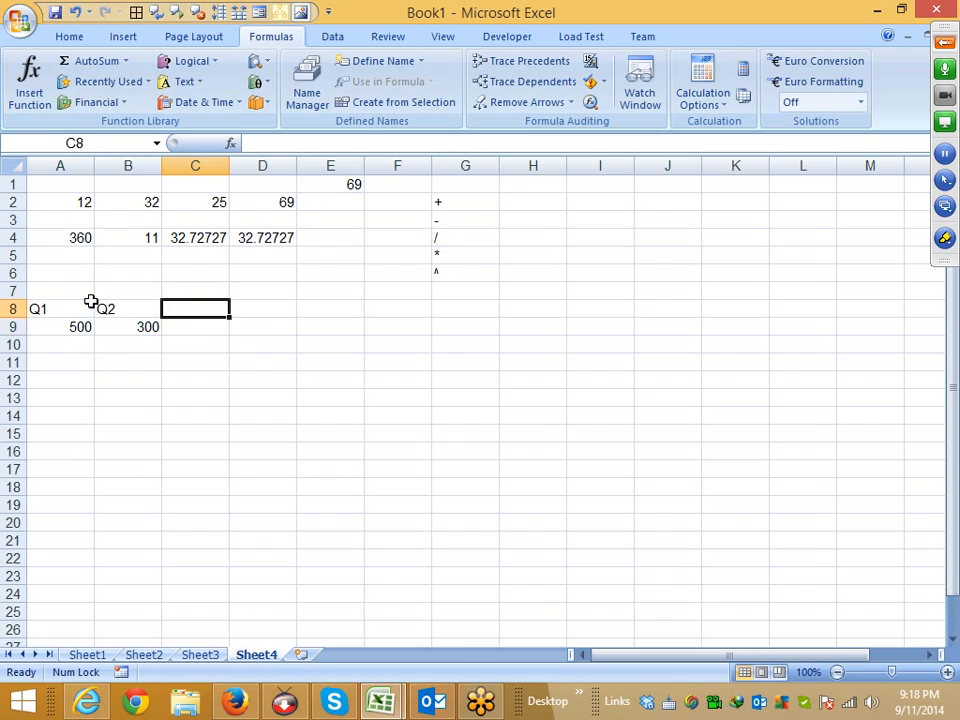
pyautogui.write('Gr')
pyautogui.press('Return')
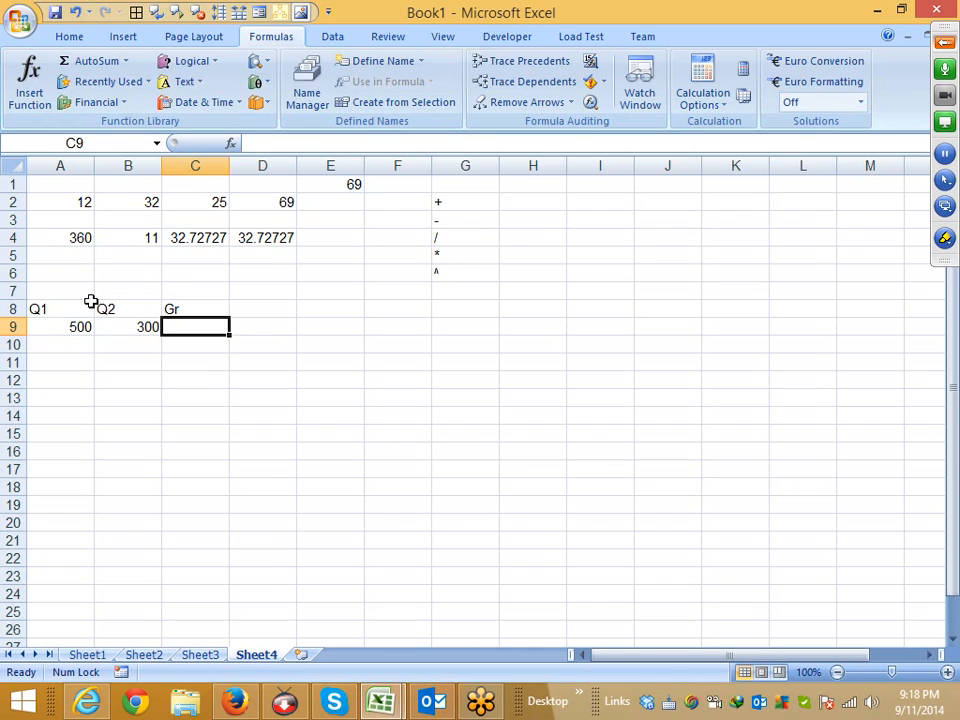
# Annotate the empty area around columns F to I with the pen, writing Q2 - Q1 over a fraction line with Q1 below.
pyautogui.click(948, 212)
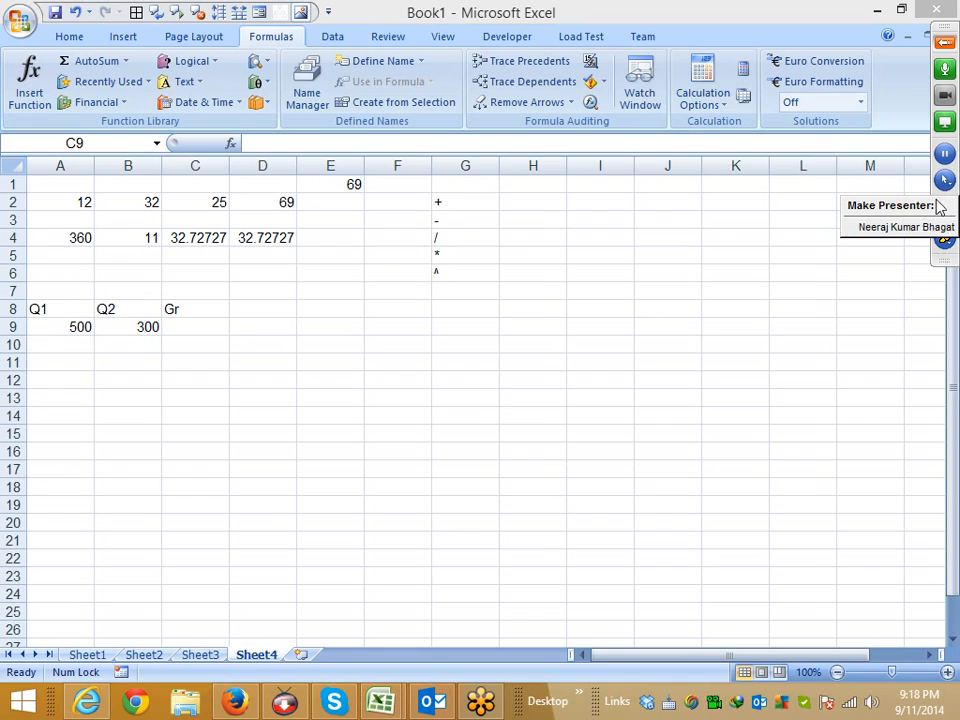
pyautogui.click(751, 271)
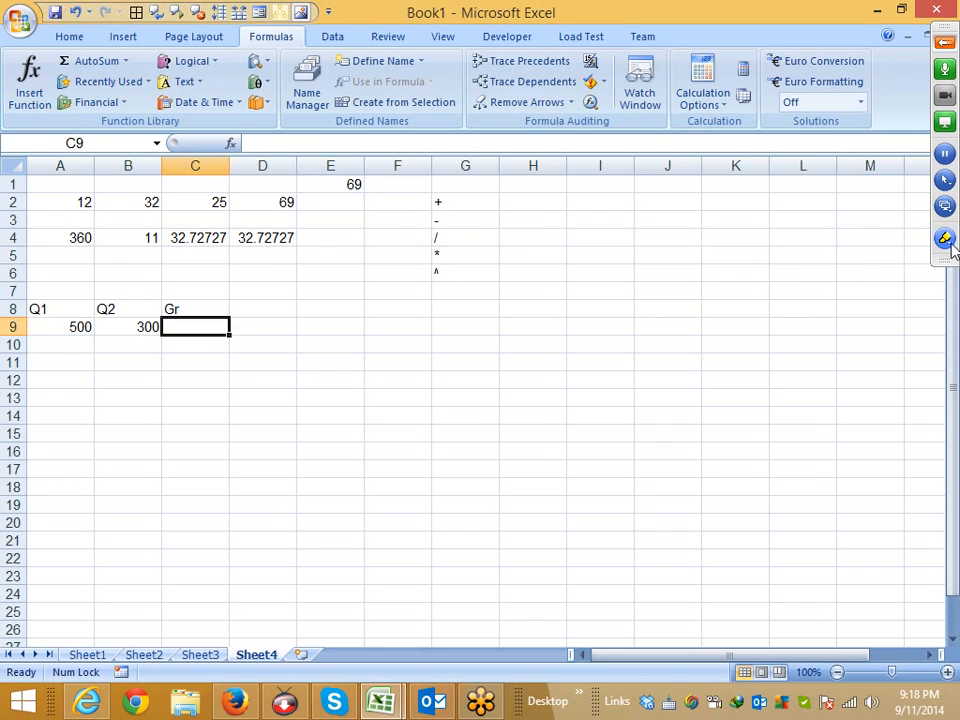
pyautogui.click(944, 237)
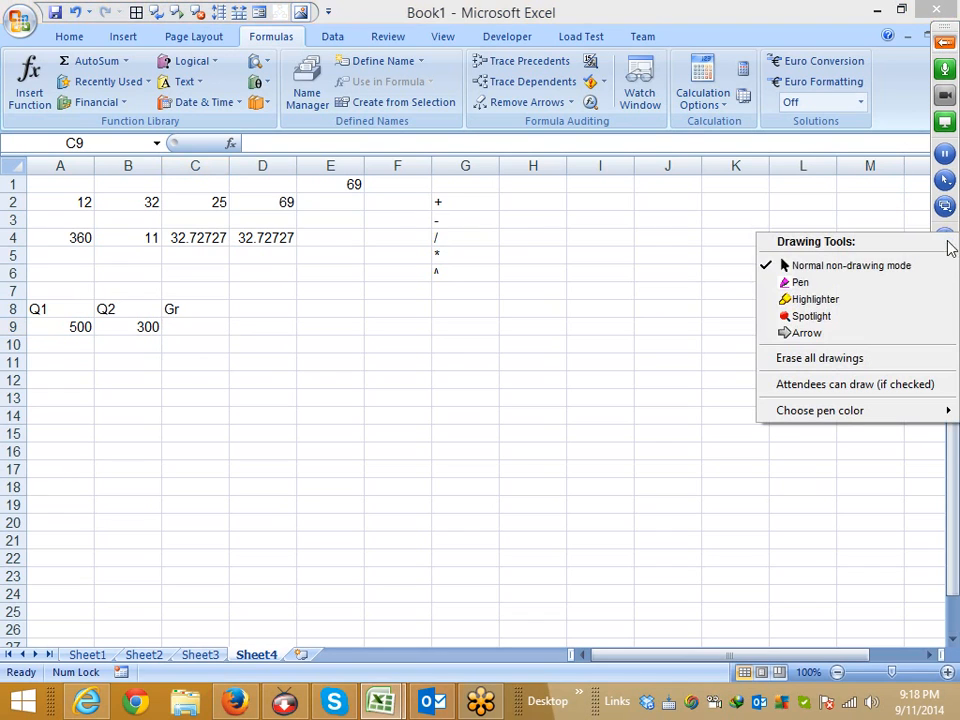
pyautogui.click(895, 285)
pyautogui.moveTo(406, 352)
pyautogui.mouseDown()
pyautogui.moveTo(429, 364)
pyautogui.moveTo(460, 414)
pyautogui.moveTo(465, 353)
pyautogui.moveTo(498, 385)
pyautogui.moveTo(535, 321)
pyautogui.moveTo(561, 321)
pyautogui.moveTo(574, 279)
pyautogui.moveTo(628, 346)
pyautogui.mouseUp()
pyautogui.moveTo(632, 277); pyautogui.dragTo(634, 345)
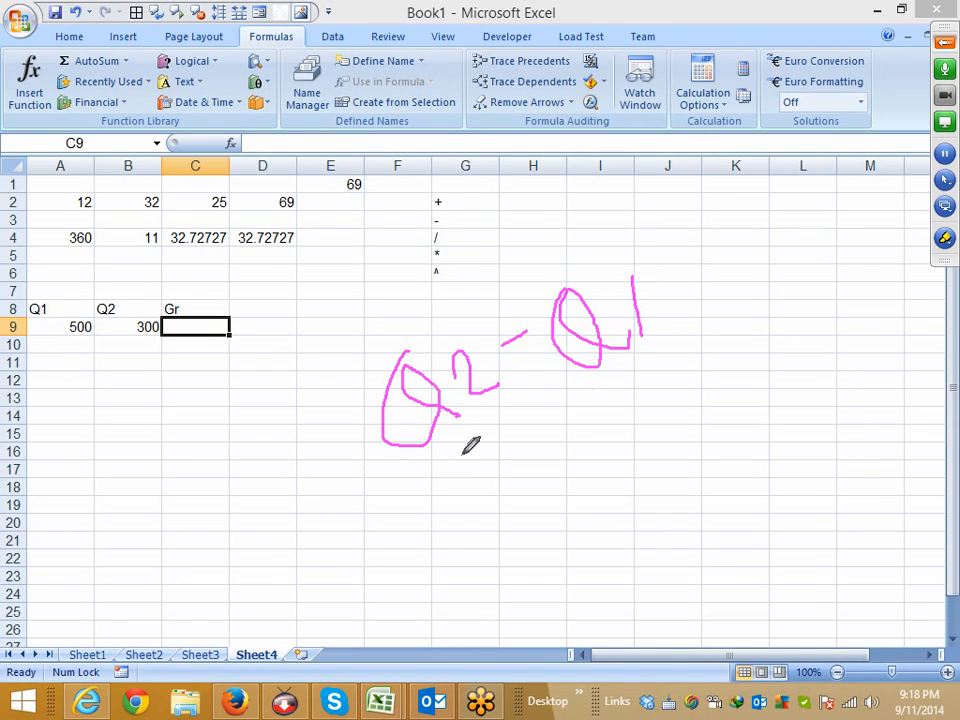
pyautogui.moveTo(408, 473); pyautogui.dragTo(652, 381)
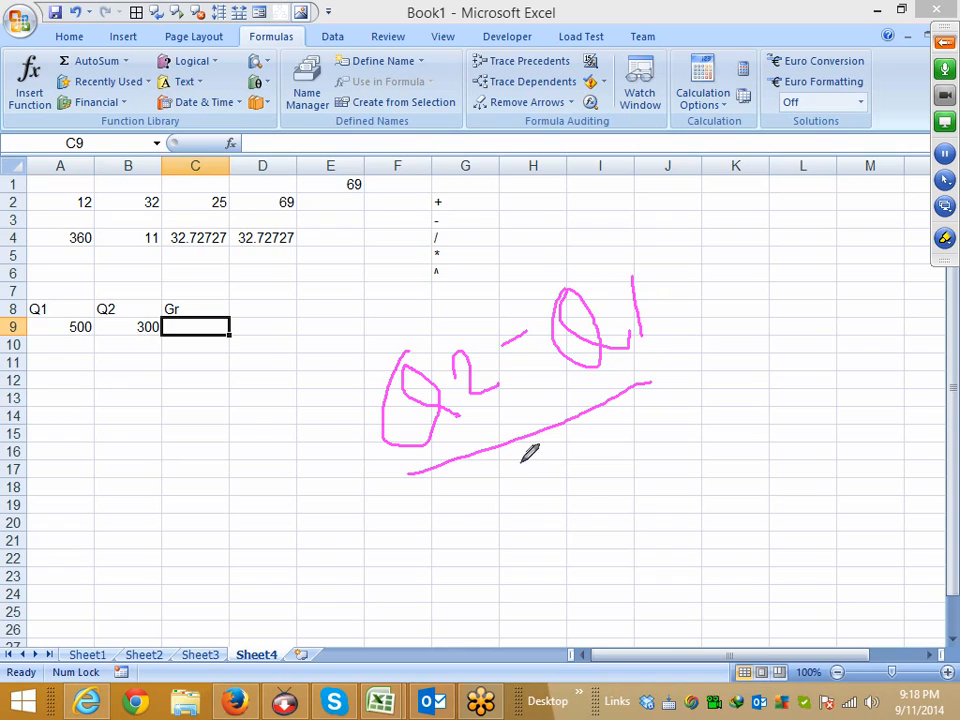
pyautogui.moveTo(529, 452); pyautogui.dragTo(548, 508)
pyautogui.moveTo(563, 462)
pyautogui.mouseDown()
pyautogui.moveTo(598, 499)
pyautogui.moveTo(595, 512)
pyautogui.mouseUp()
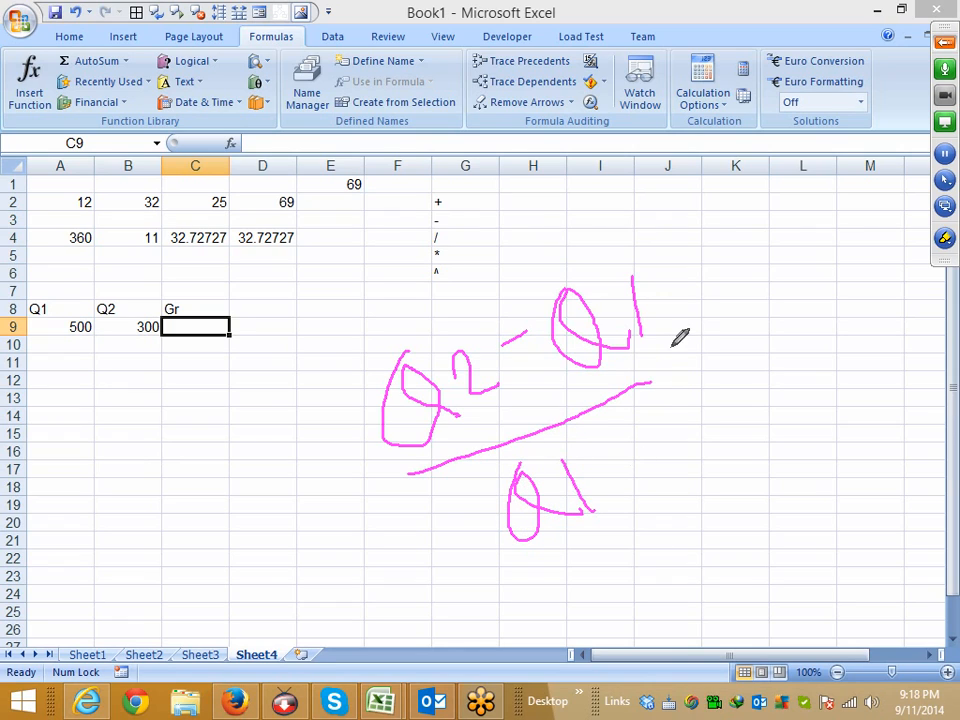
# Extend the handwritten growth formula with × 100 after Q2 - Q1 and return to the non-drawing mode.
pyautogui.moveTo(657, 305); pyautogui.dragTo(716, 374)
pyautogui.moveTo(697, 310); pyautogui.dragTo(688, 410)
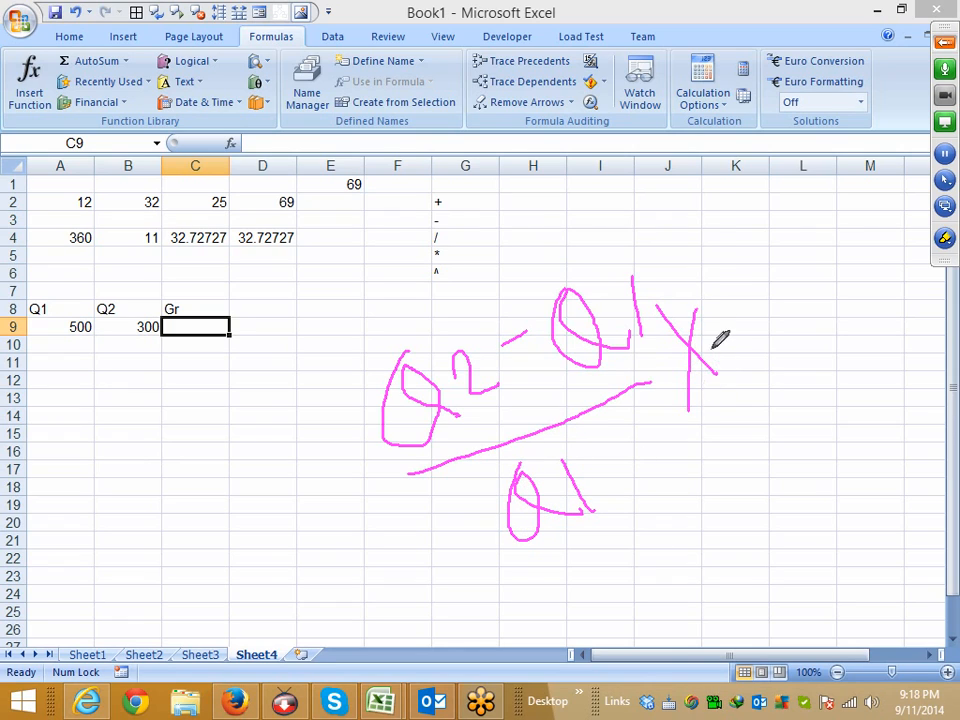
pyautogui.moveTo(726, 297); pyautogui.dragTo(743, 352)
pyautogui.moveTo(772, 300)
pyautogui.mouseDown()
pyautogui.moveTo(771, 292)
pyautogui.moveTo(816, 305)
pyautogui.moveTo(795, 289)
pyautogui.mouseUp()
pyautogui.rightClick(790, 248)
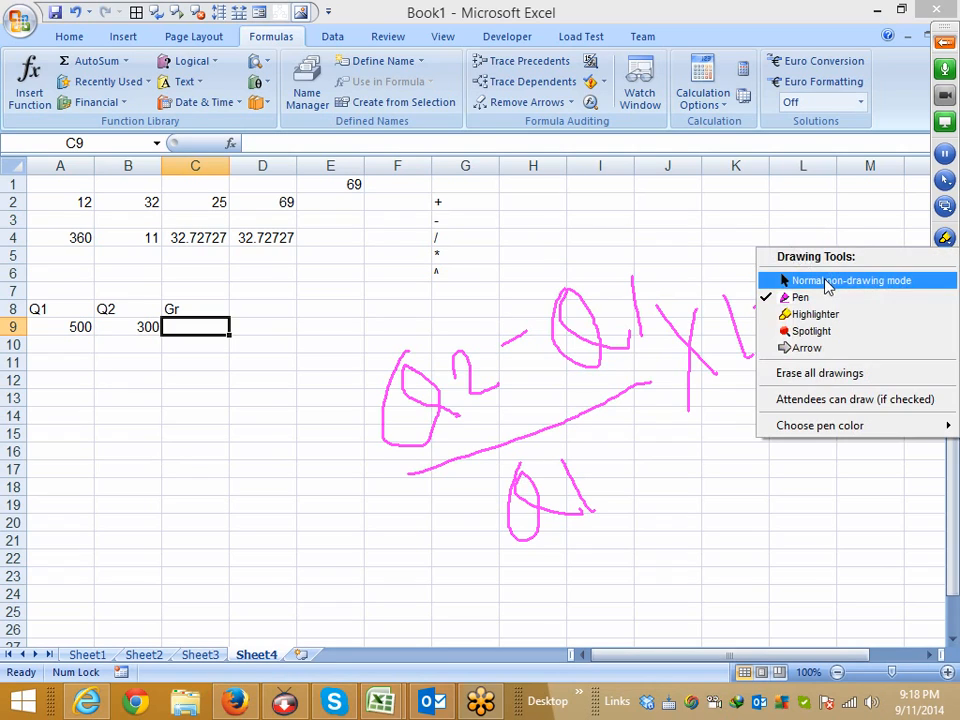
pyautogui.click(826, 282)
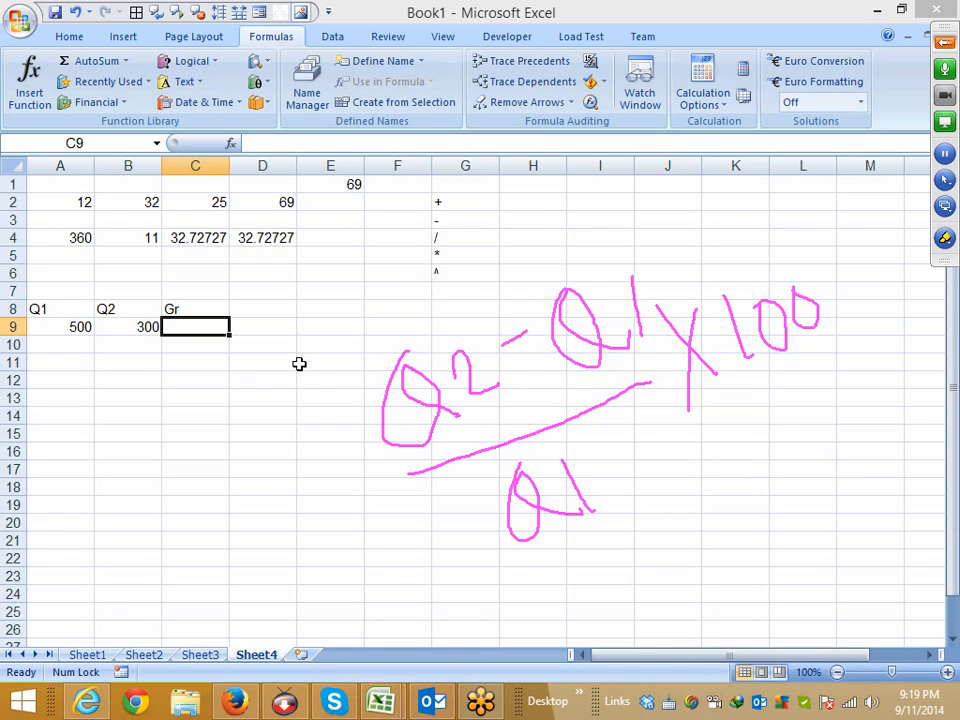
# Enter the growth formula =B9-A9/A9 in C9 under the Gr header.
pyautogui.click(263, 358)
pyautogui.click(178, 331)
pyautogui.write('=')
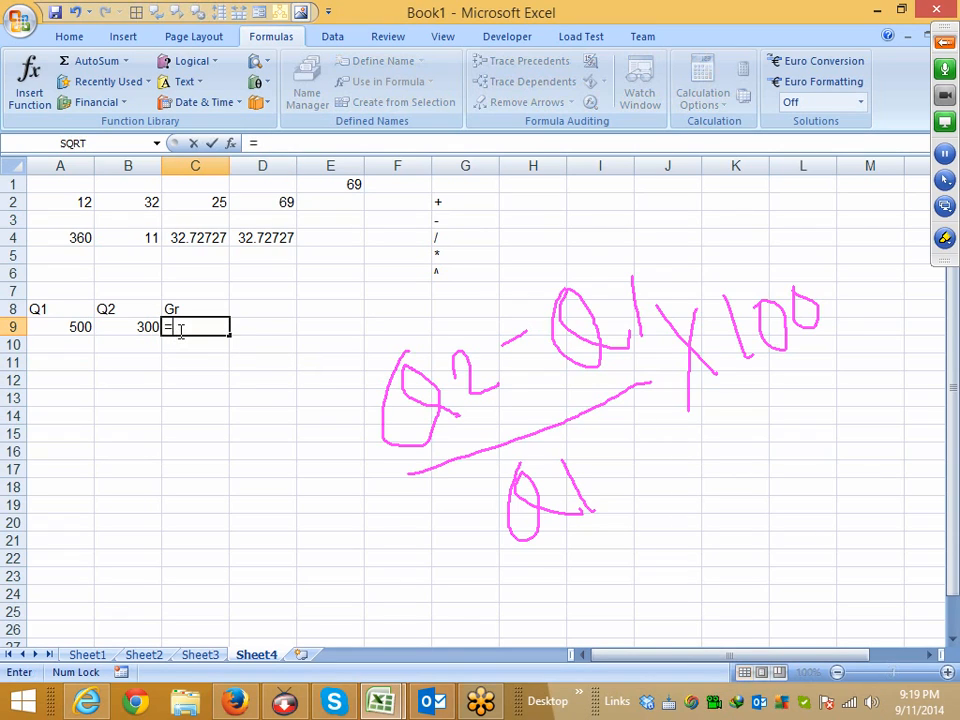
pyautogui.press('Left')
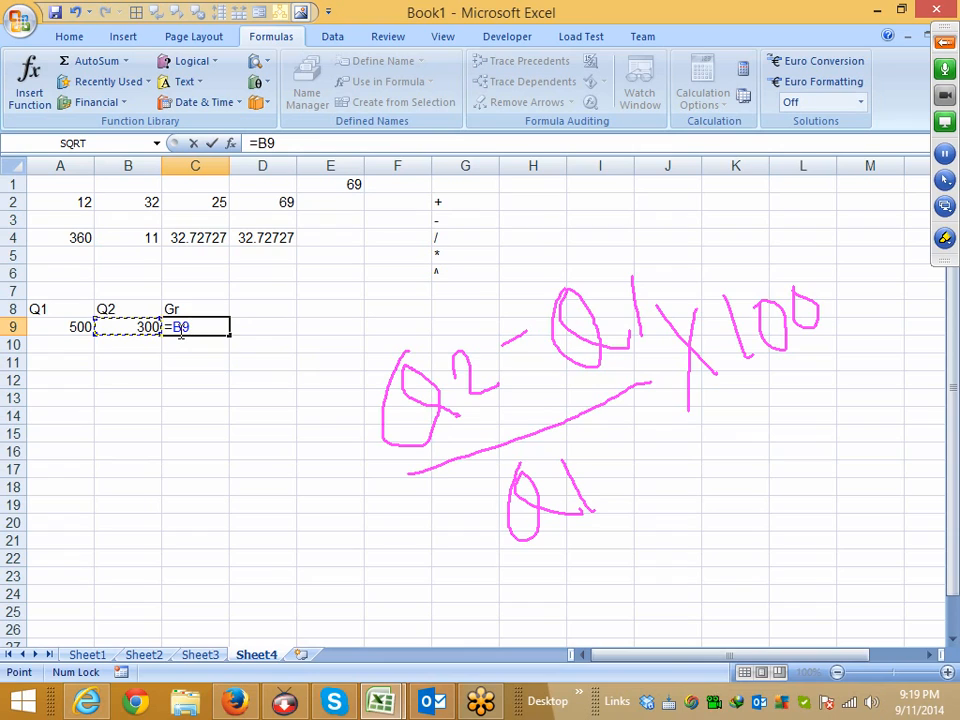
pyautogui.write('-')
pyautogui.press('Left')
pyautogui.press('Left')
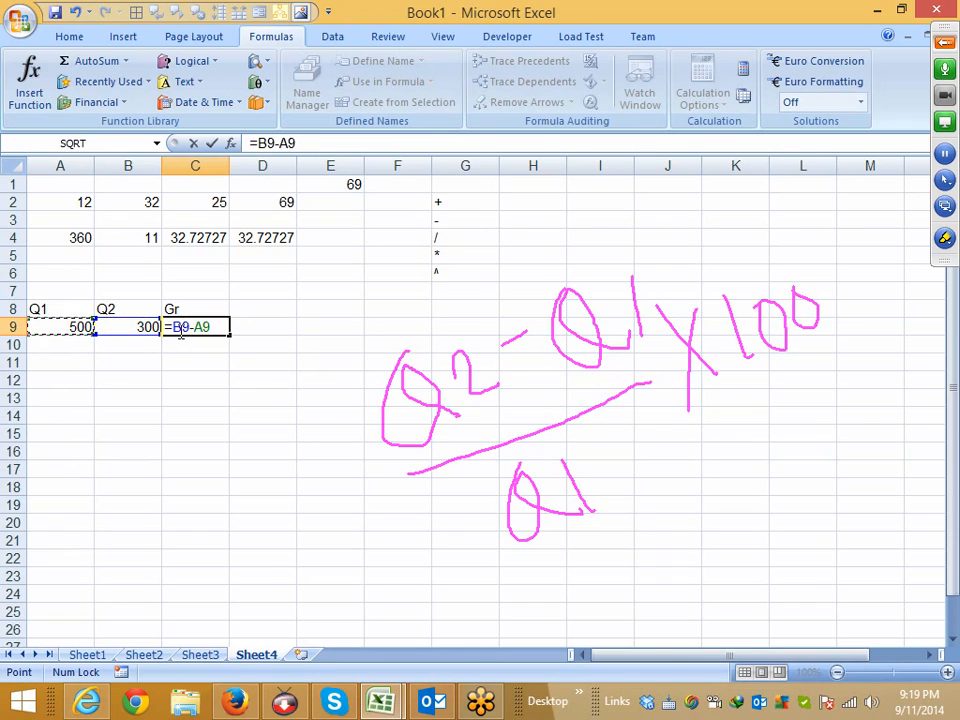
pyautogui.write('/')
pyautogui.press('Left')
pyautogui.press('Left')
pyautogui.press('Return')
# Add parentheses around the subtraction in C9 to make the formula =(B9-A9)/A9.
pyautogui.click(178, 330)
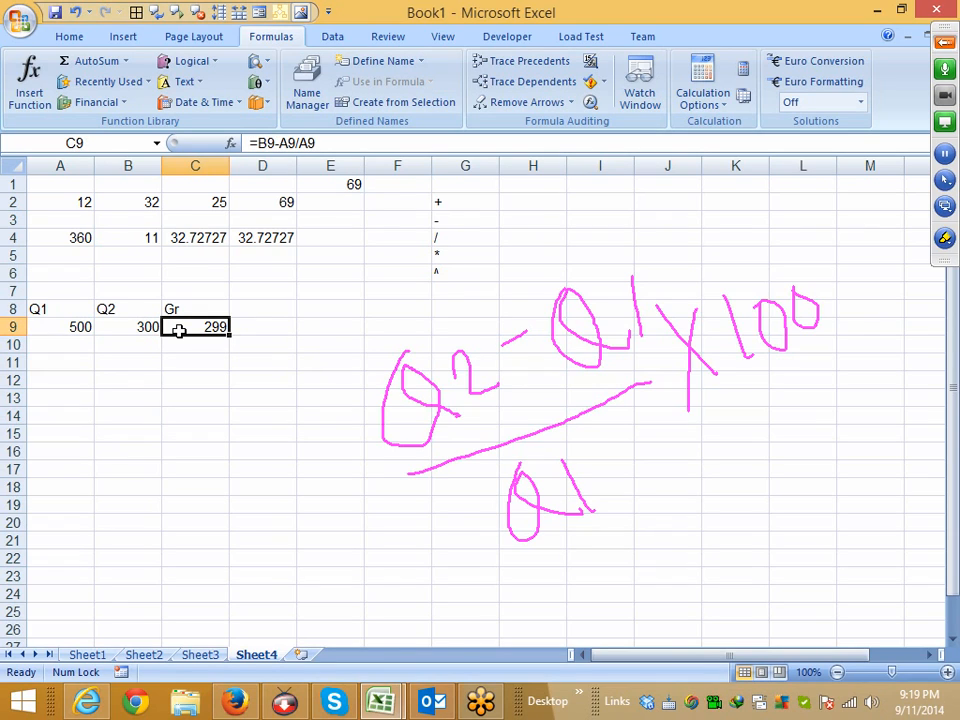
pyautogui.click(255, 143)
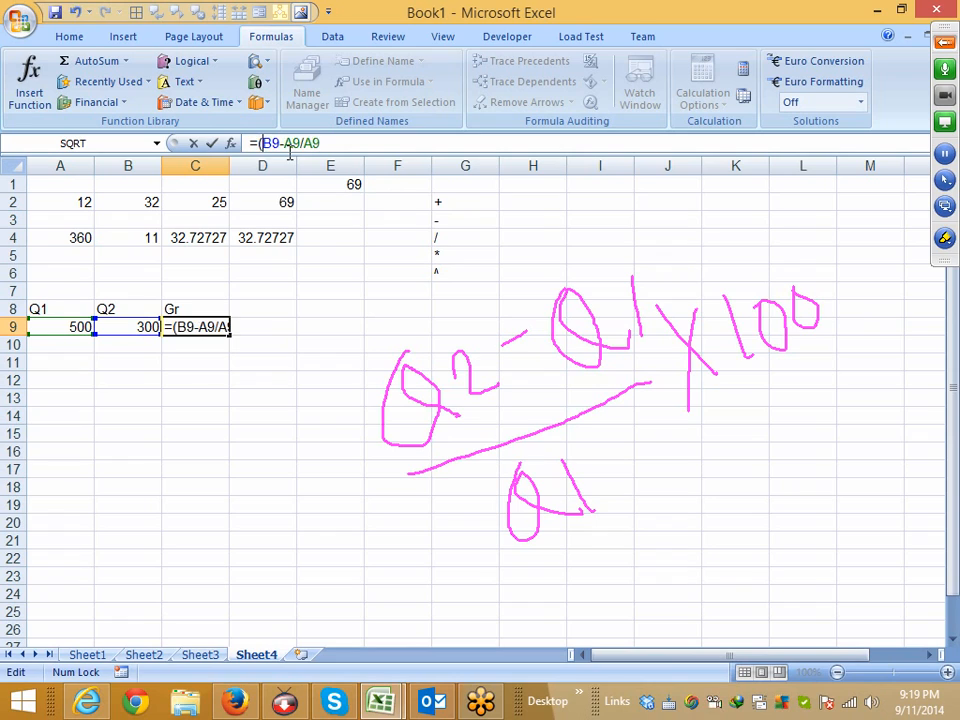
pyautogui.write('(')
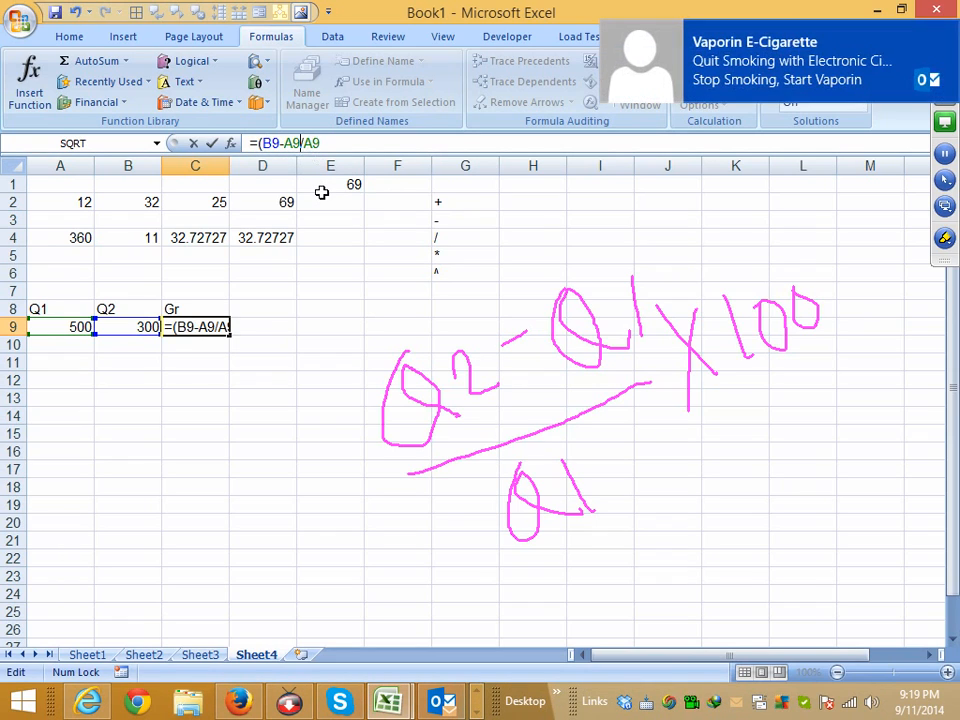
pyautogui.write(')')
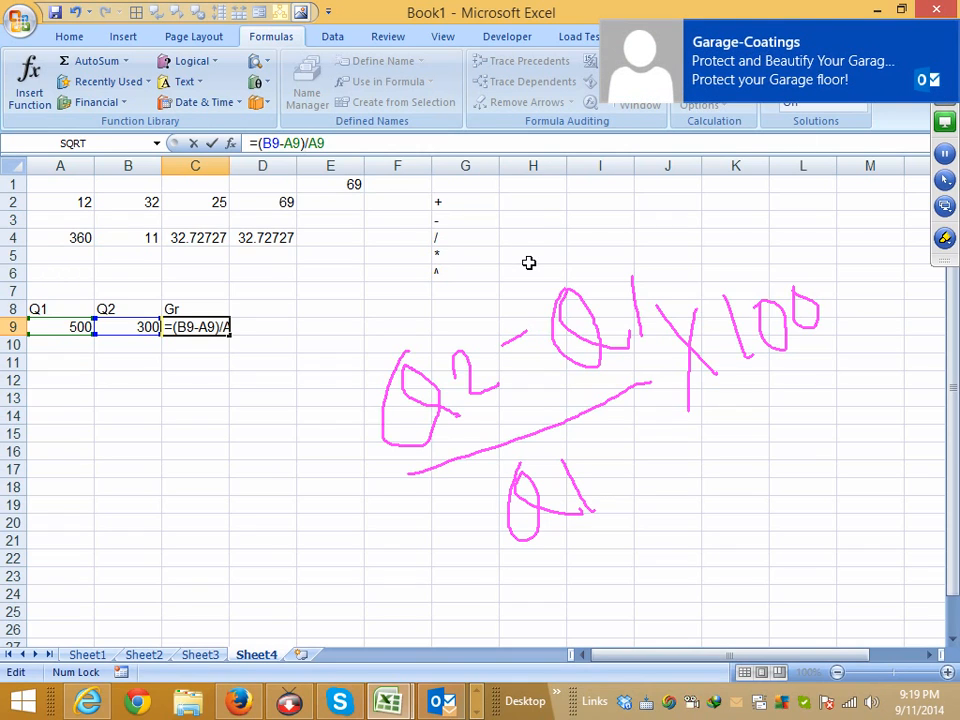
pyautogui.press('Return')
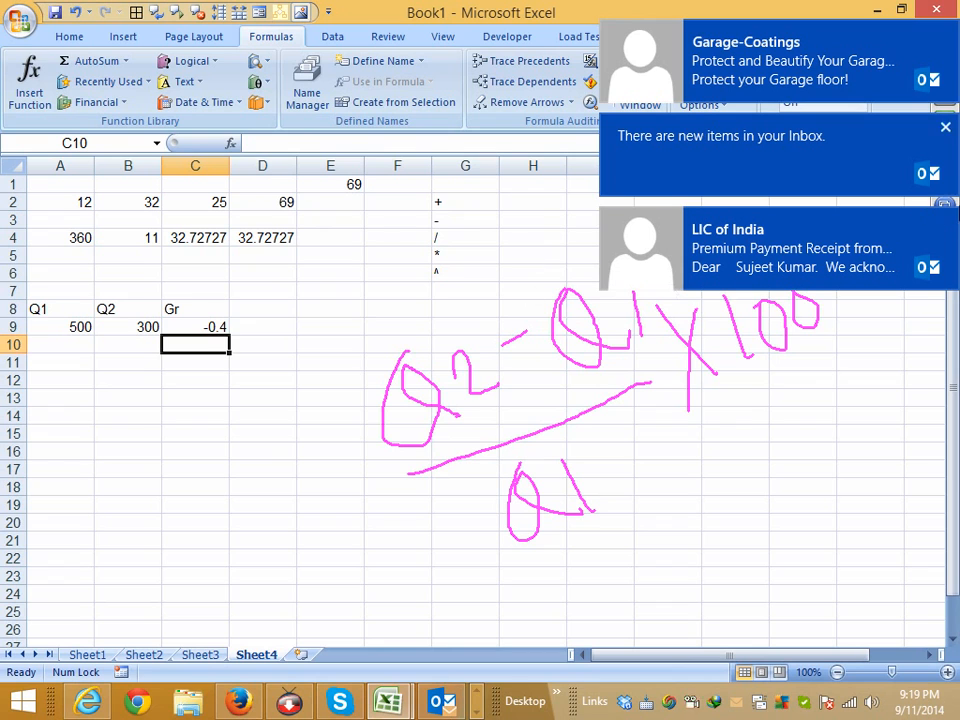
# Open the premium receipt e-mail from its notification, view the attached PDF receipt and return to the Excel workbook.
pyautogui.click(845, 258)
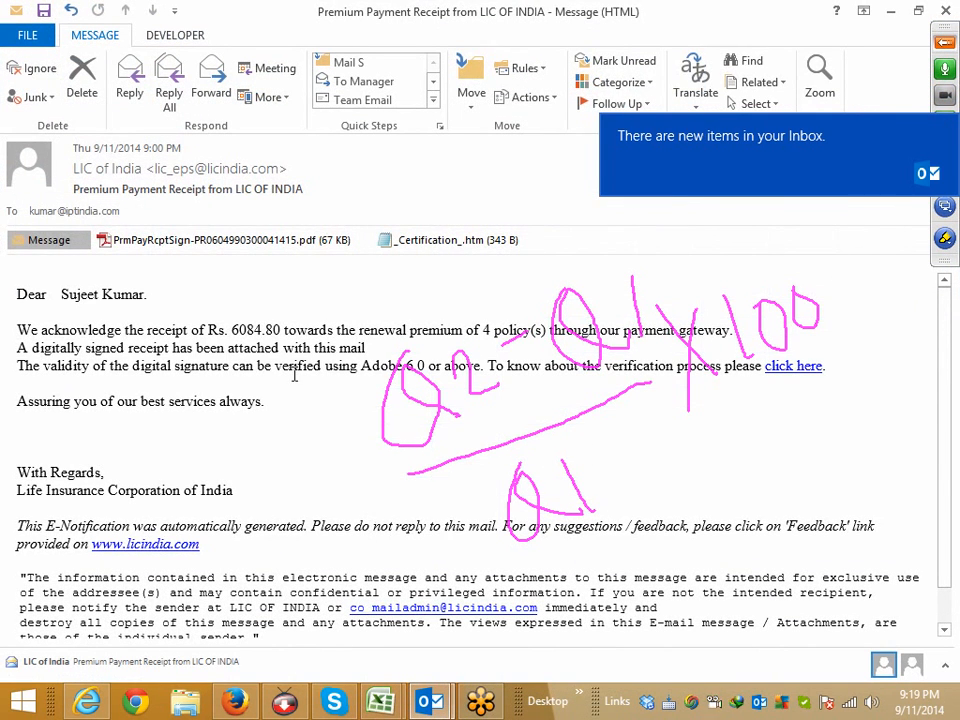
pyautogui.doubleClick(225, 241)
pyautogui.click(380, 399)
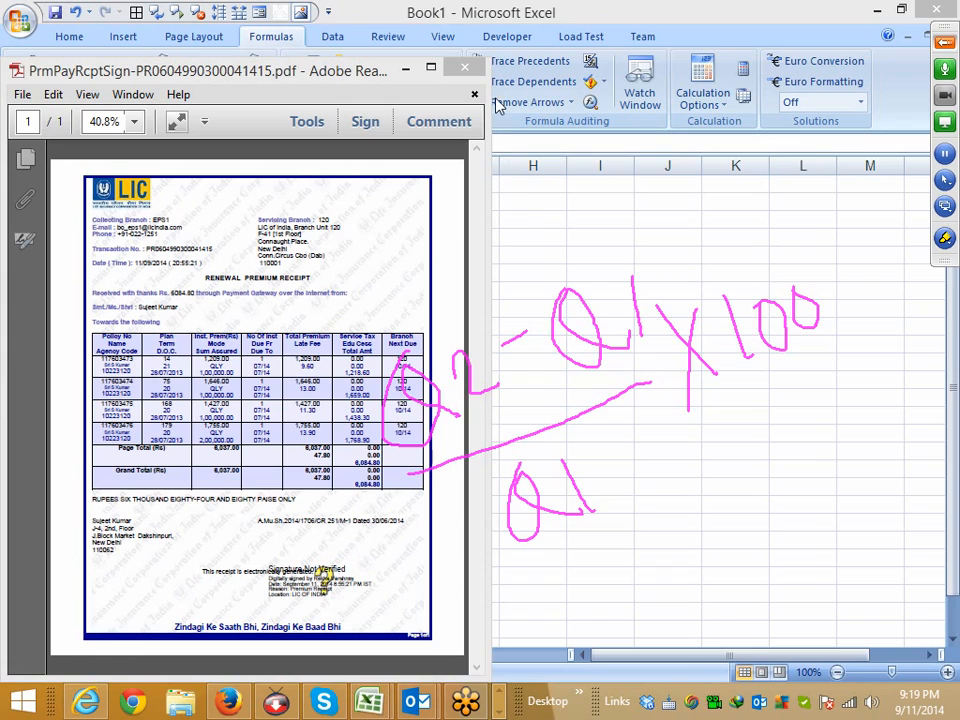
pyautogui.click(573, 358)
# Review the growth formula in C9 and undo the parentheses added around the subtraction.
pyautogui.click(219, 321)
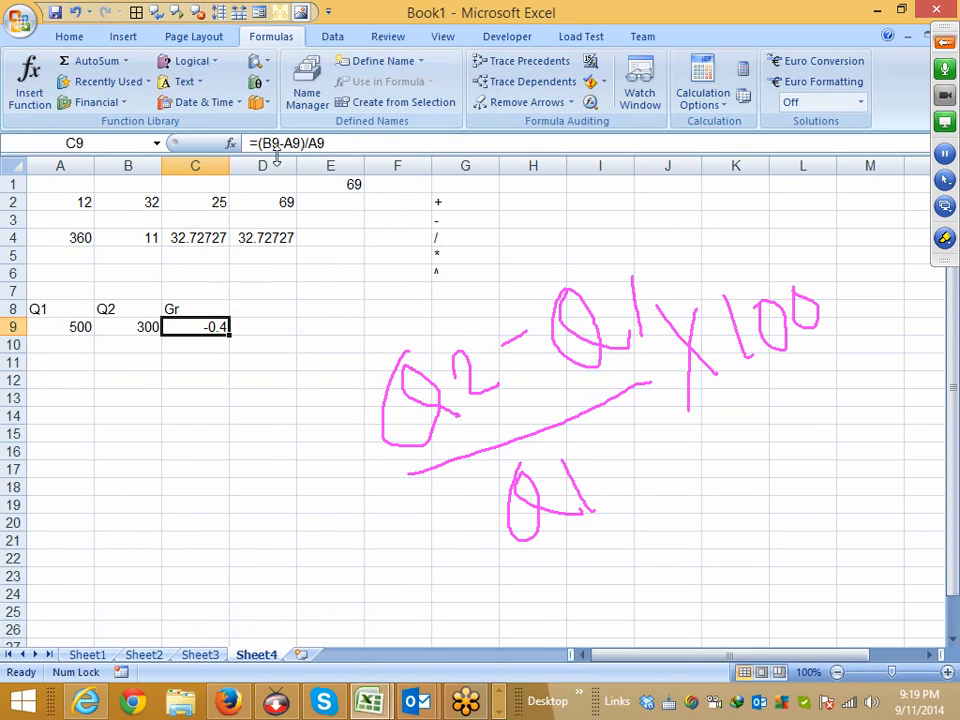
pyautogui.moveTo(279, 145); pyautogui.dragTo(304, 282)
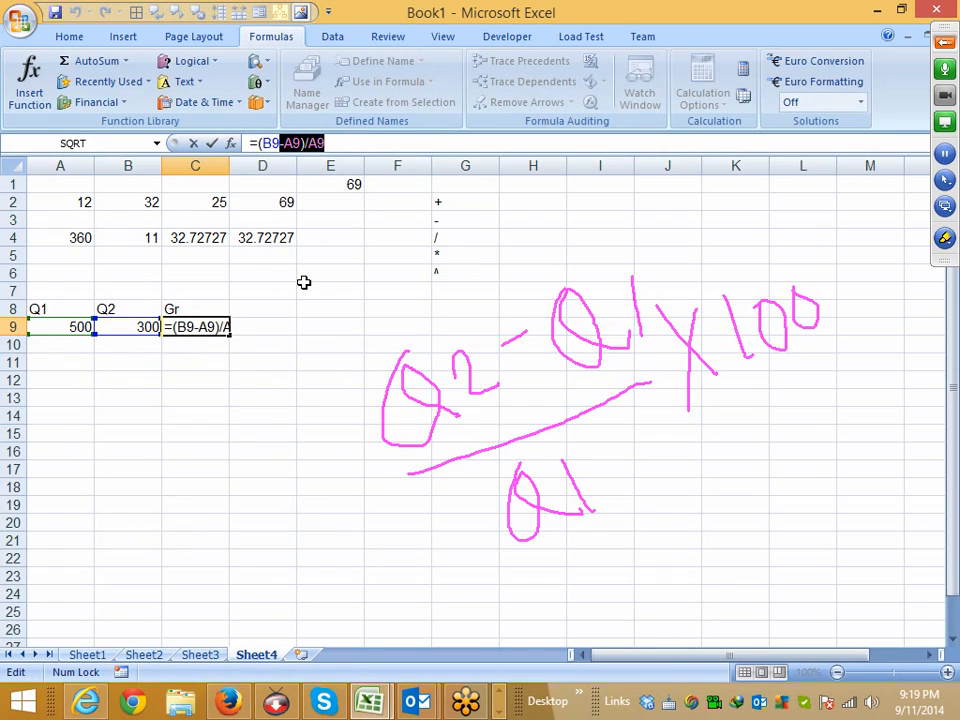
pyautogui.click(295, 144)
pyautogui.moveTo(328, 143); pyautogui.dragTo(287, 143)
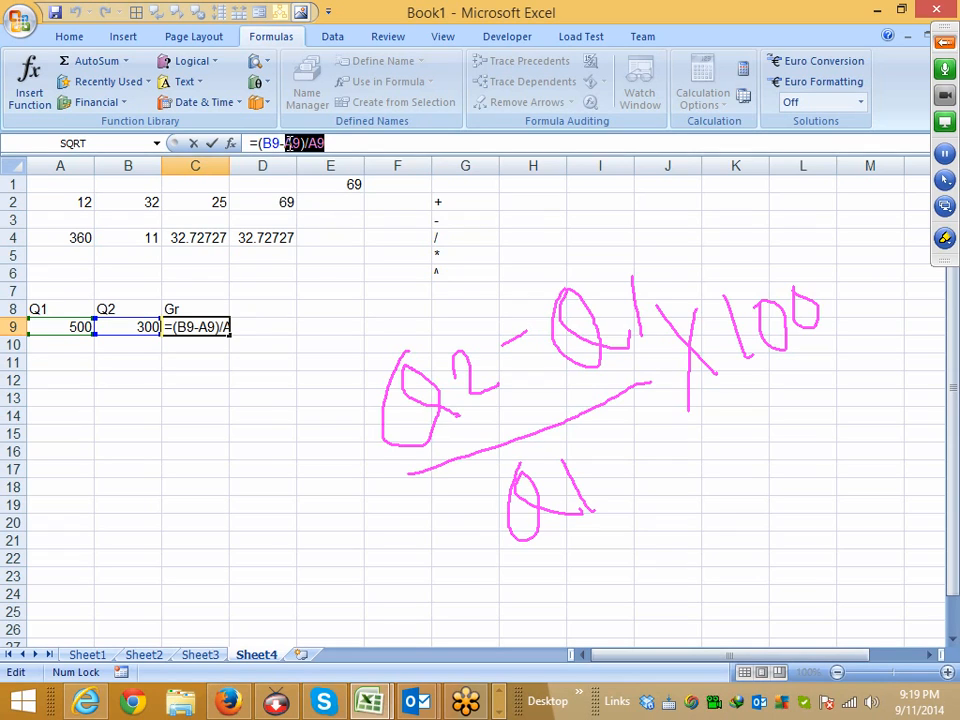
pyautogui.press('Escape')
pyautogui.hotkey('ctrl', 'z')
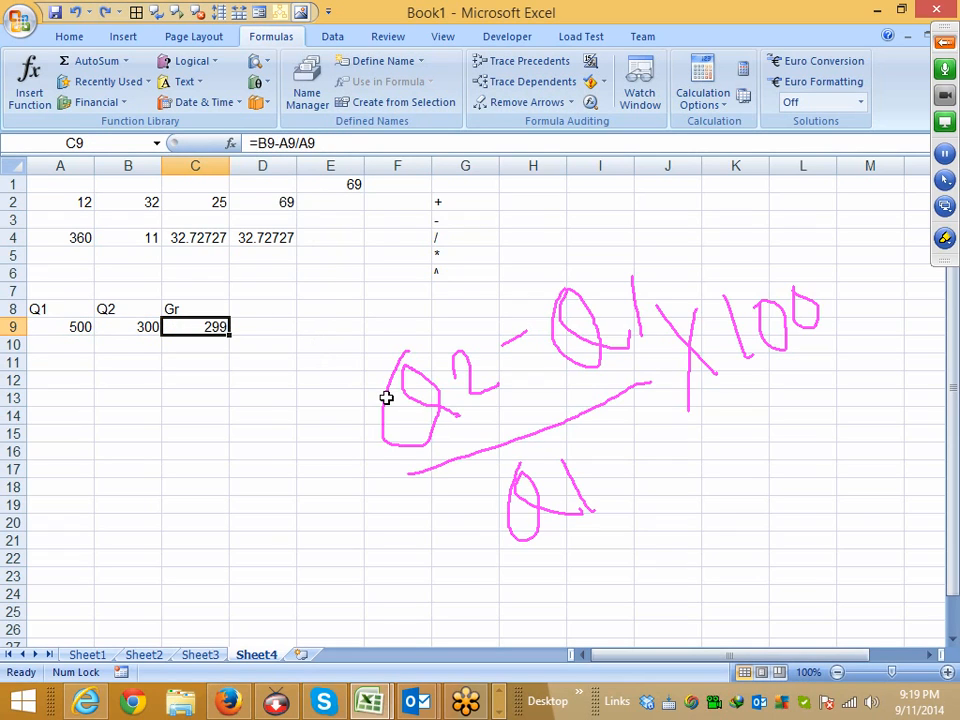
pyautogui.press('Delete')
pyautogui.hotkey('ctrl', 'z')
# Evaluate the unparenthesised formula in C9 step by step with Evaluate Formula to examine the order of operations, and close the dialog.
pyautogui.click(589, 104)
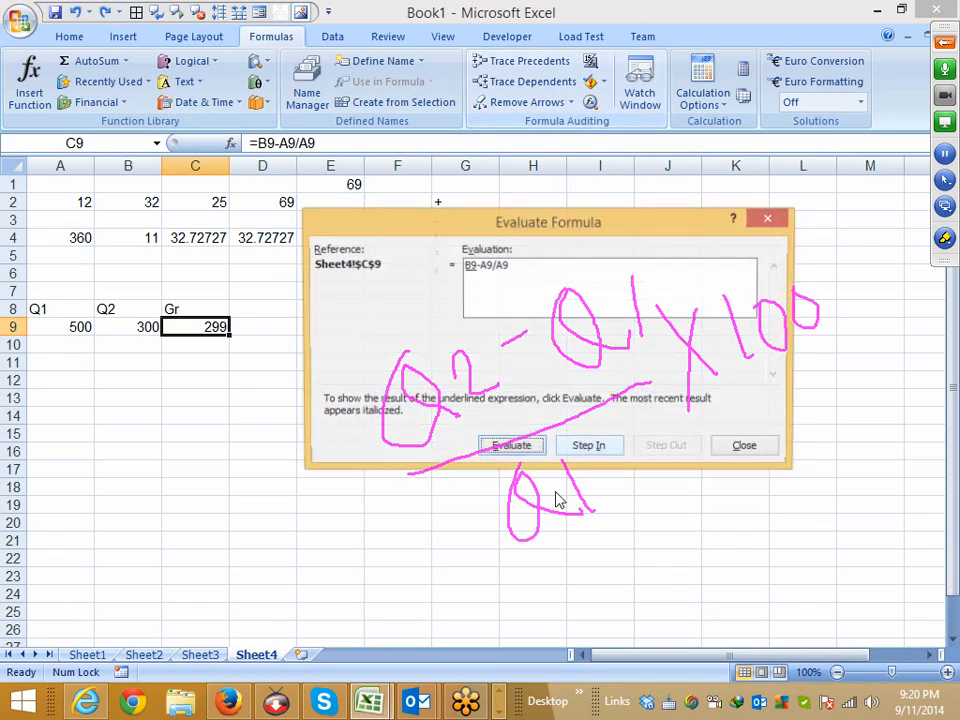
pyautogui.click(512, 450)
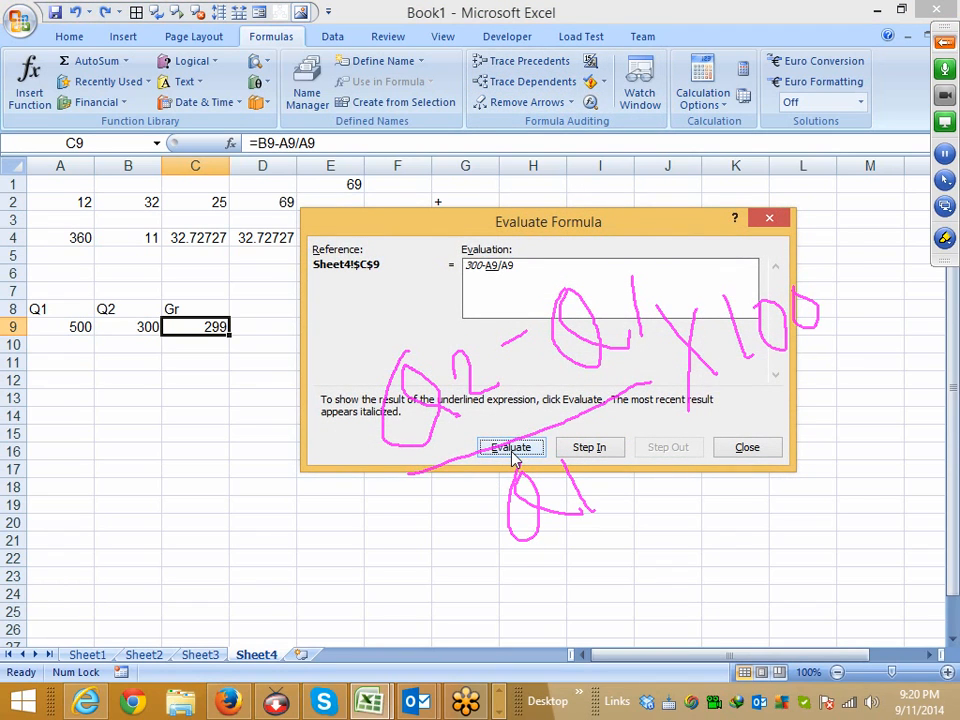
pyautogui.click(511, 448)
pyautogui.click(512, 452)
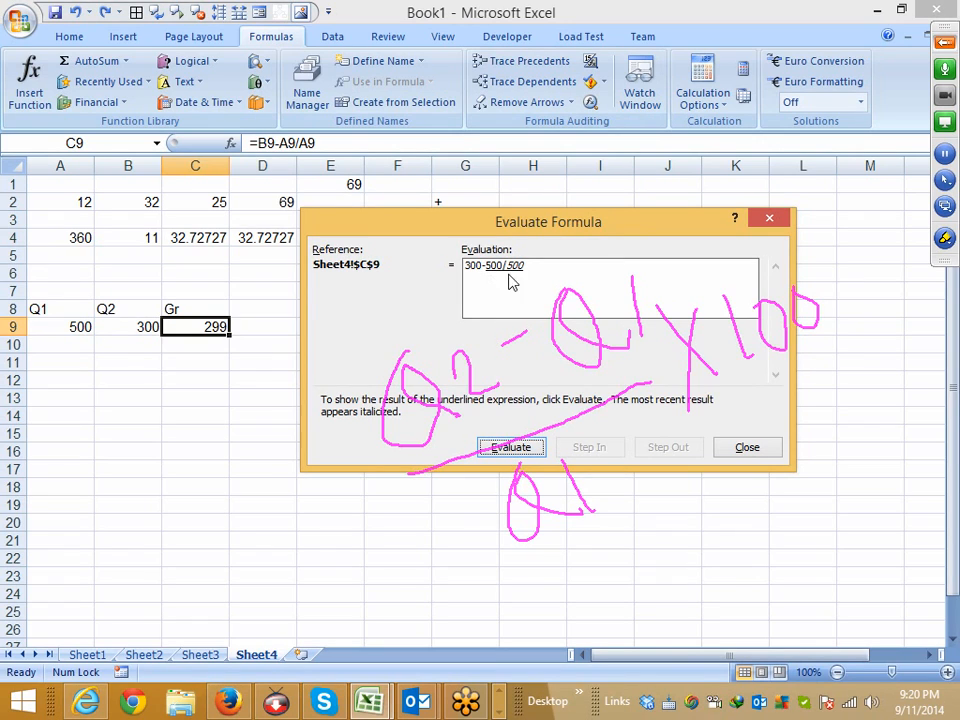
pyautogui.click(522, 449)
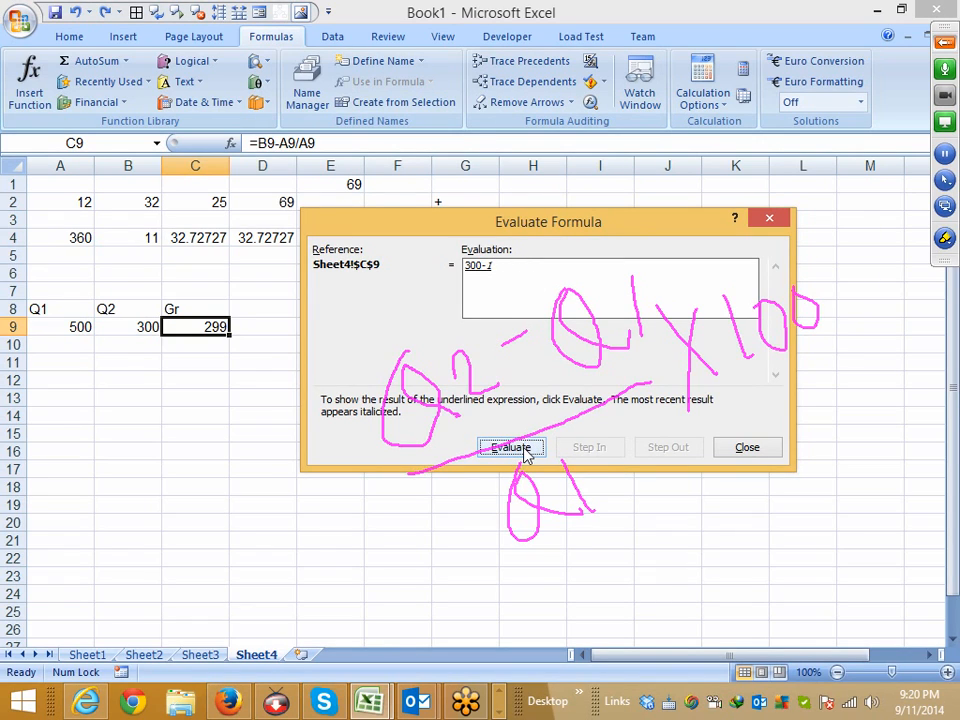
pyautogui.click(525, 452)
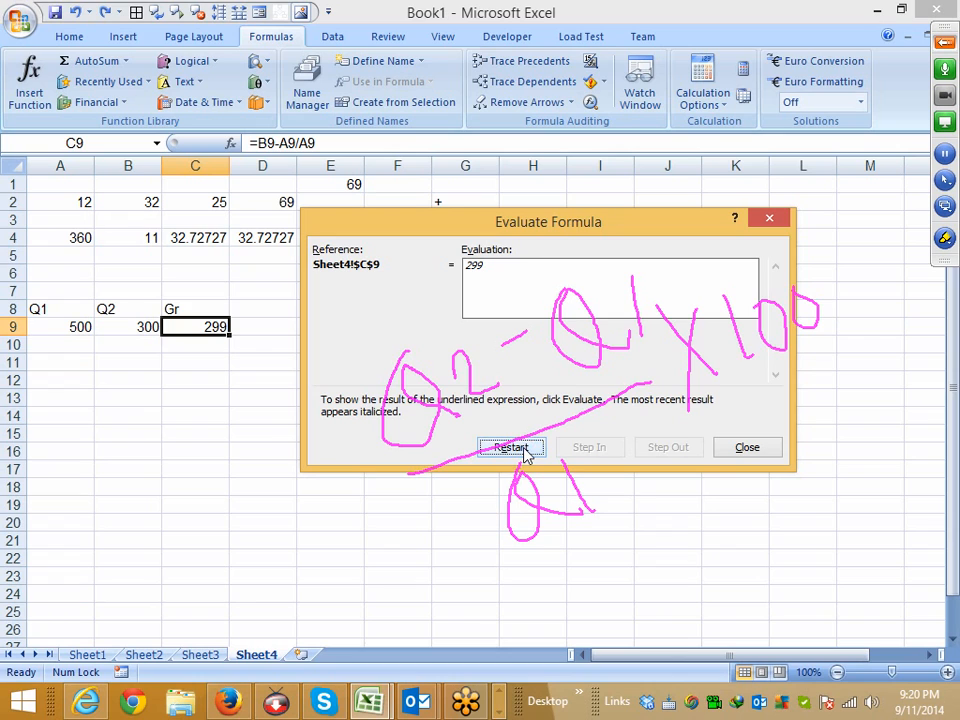
pyautogui.click(748, 447)
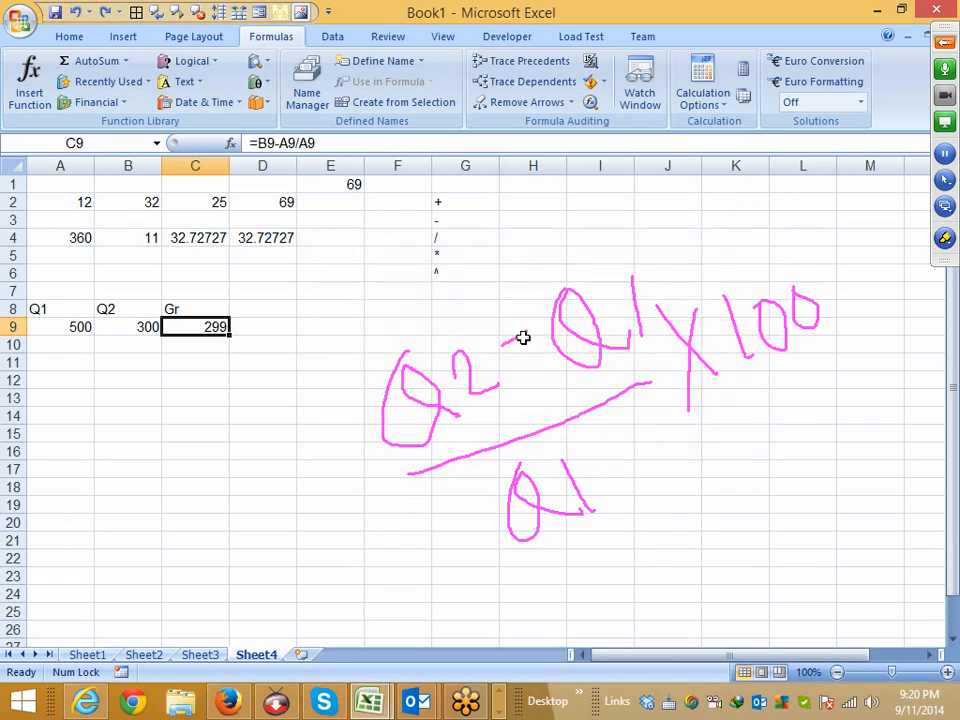
# Edit the C9 formula to =(B9-A9)/A9 so the subtraction is enclosed in parentheses.
pyautogui.click(258, 143)
pyautogui.write('(')
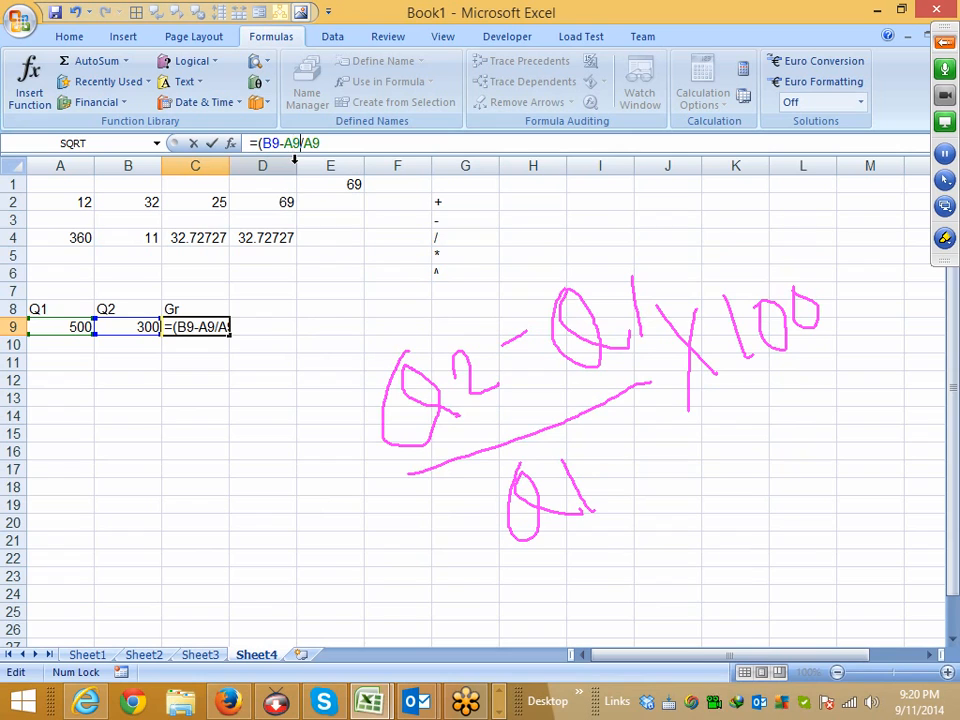
pyautogui.click(291, 143)
pyautogui.write(')')
pyautogui.press('Return')
pyautogui.press('Up')
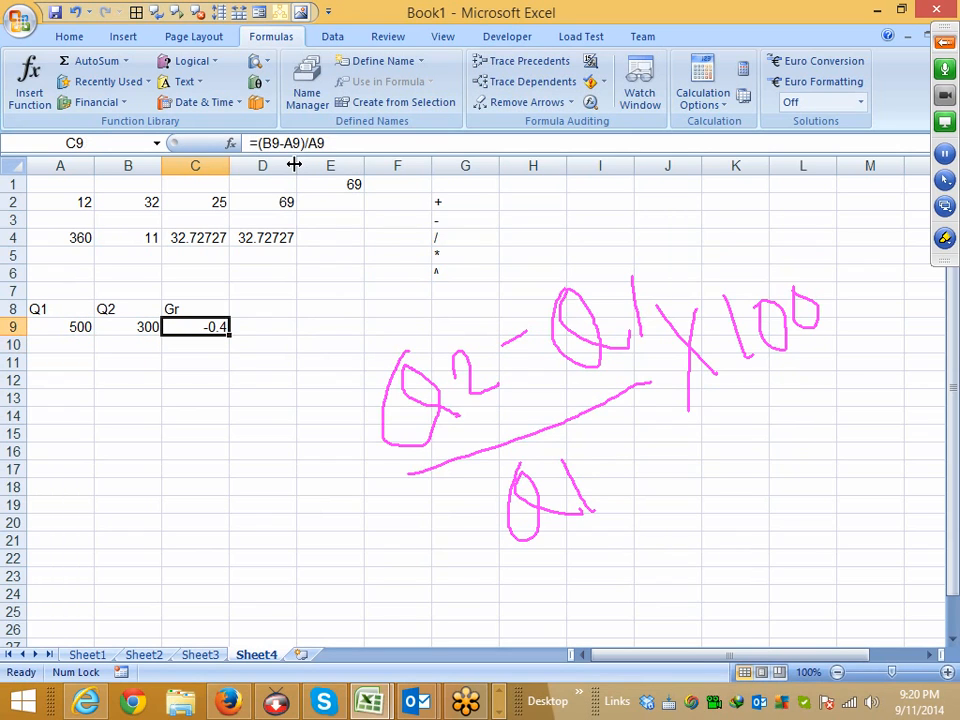
# Evaluate the parenthesised formula in C9 step by step to examine its calculation order, and close the dialog.
pyautogui.click(590, 102)
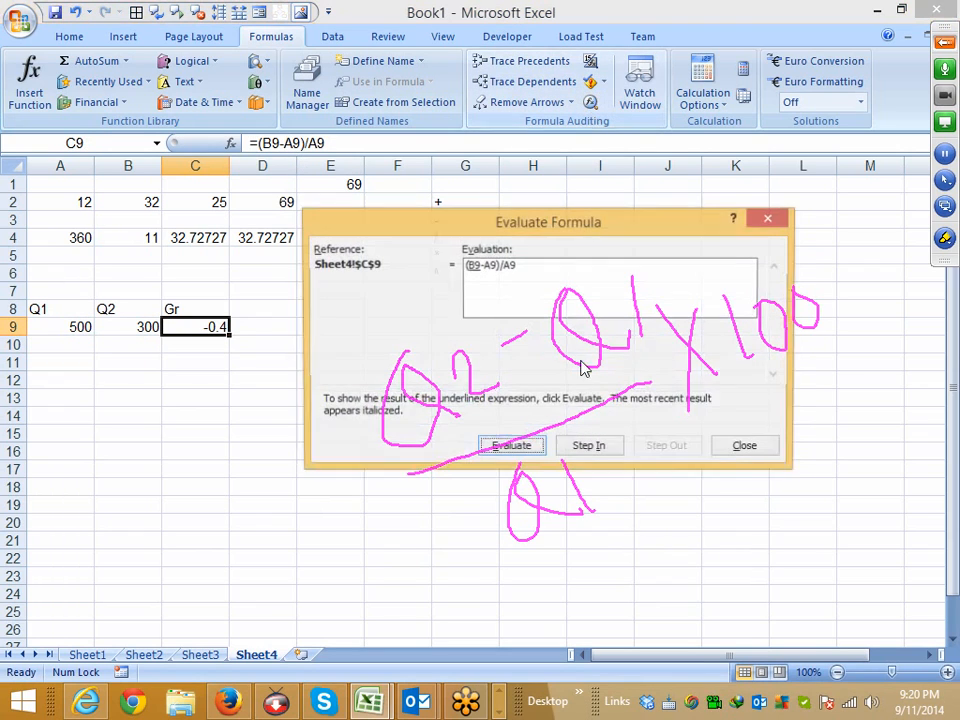
pyautogui.click(531, 447)
pyautogui.click(531, 447)
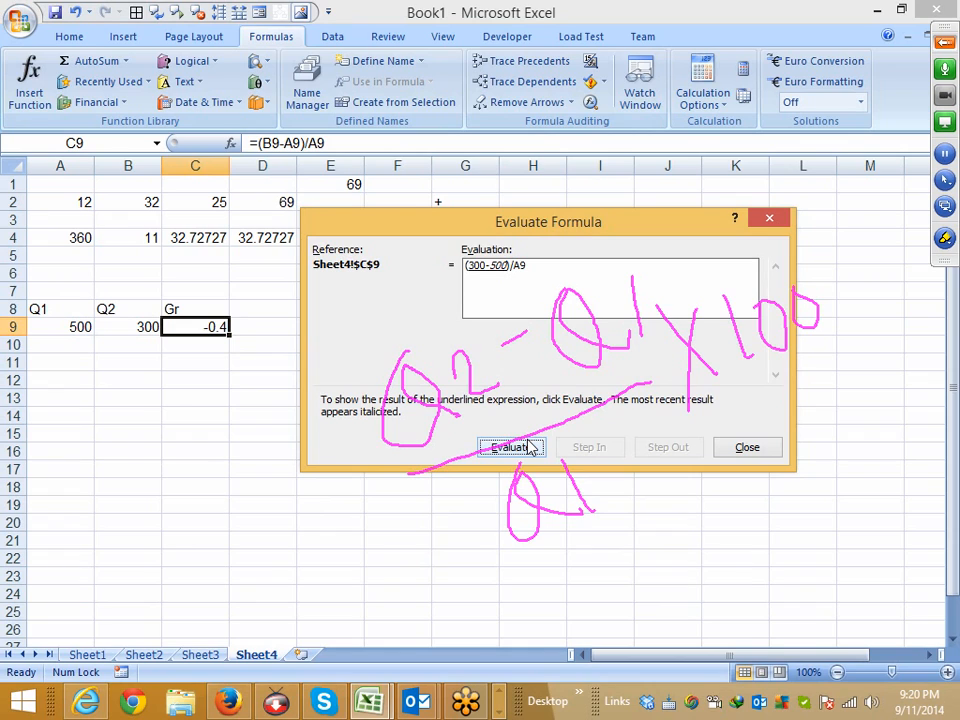
pyautogui.click(531, 447)
pyautogui.click(531, 447)
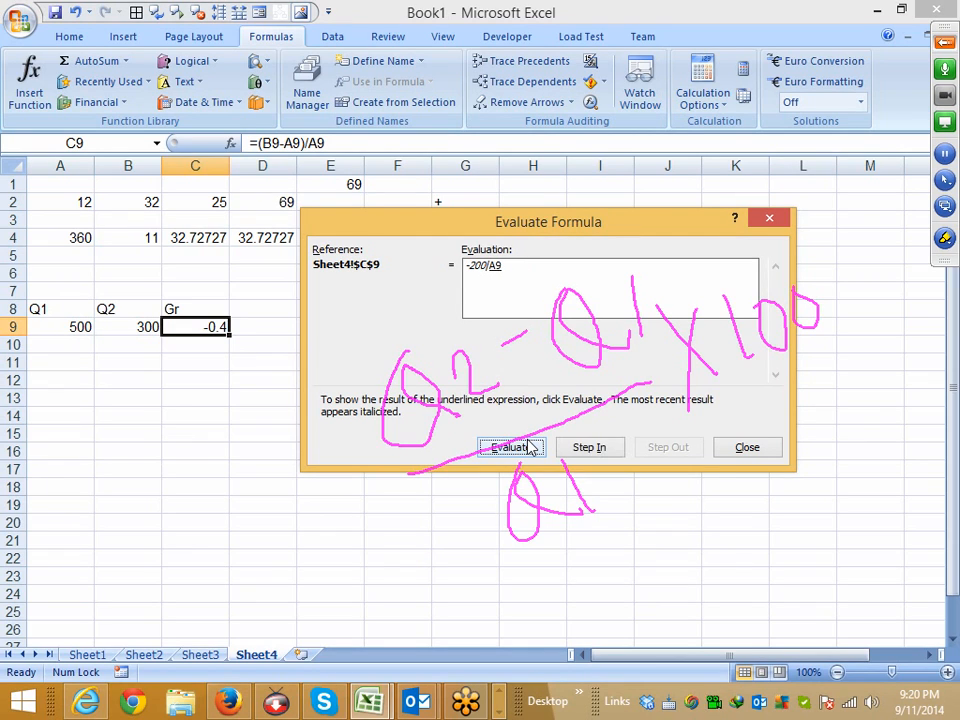
pyautogui.click(531, 447)
pyautogui.click(531, 447)
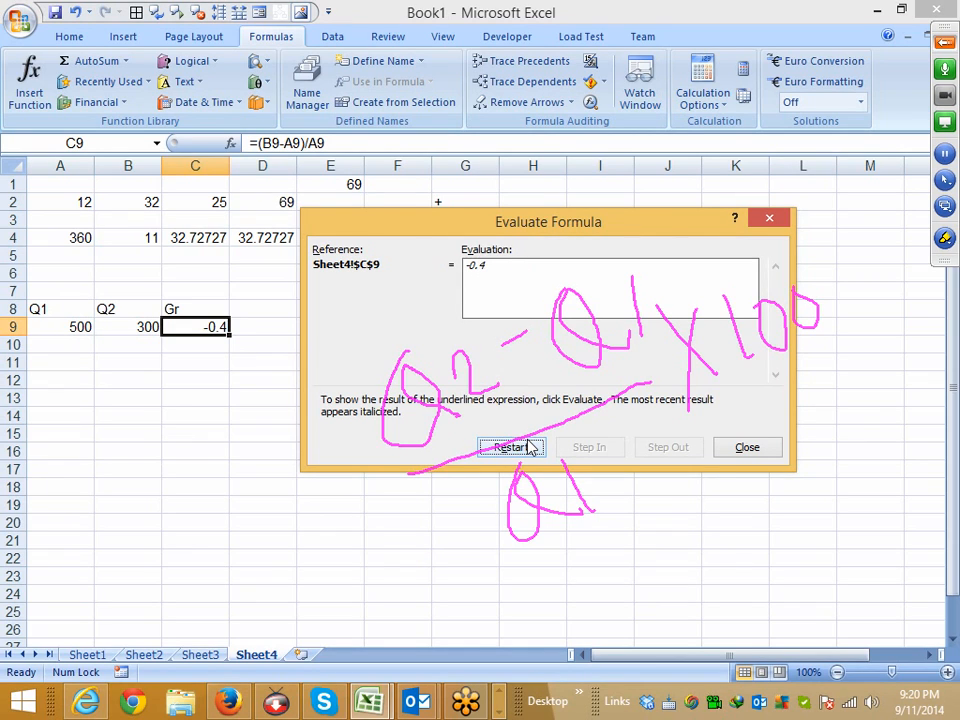
pyautogui.click(750, 450)
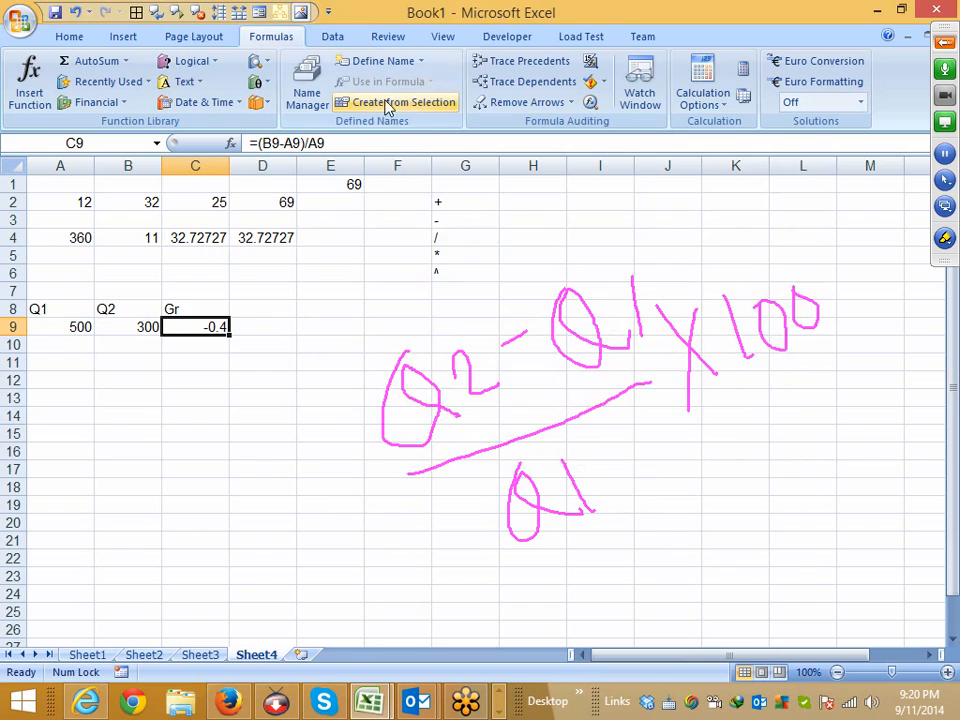
# Format the growth result in C9 as a percentage.
pyautogui.click(69, 37)
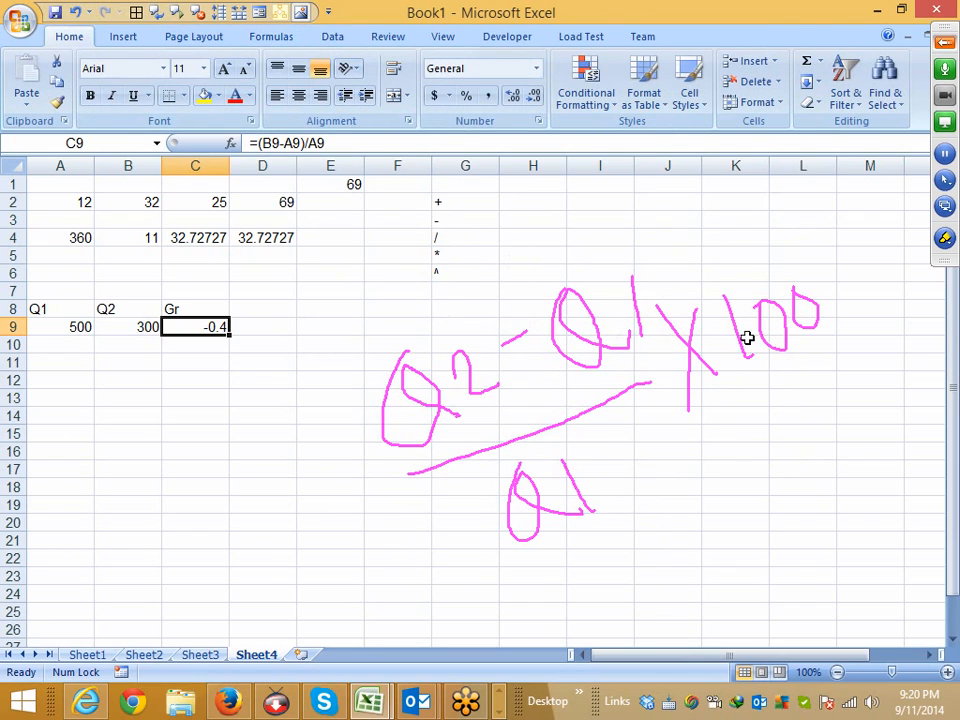
pyautogui.click(468, 98)
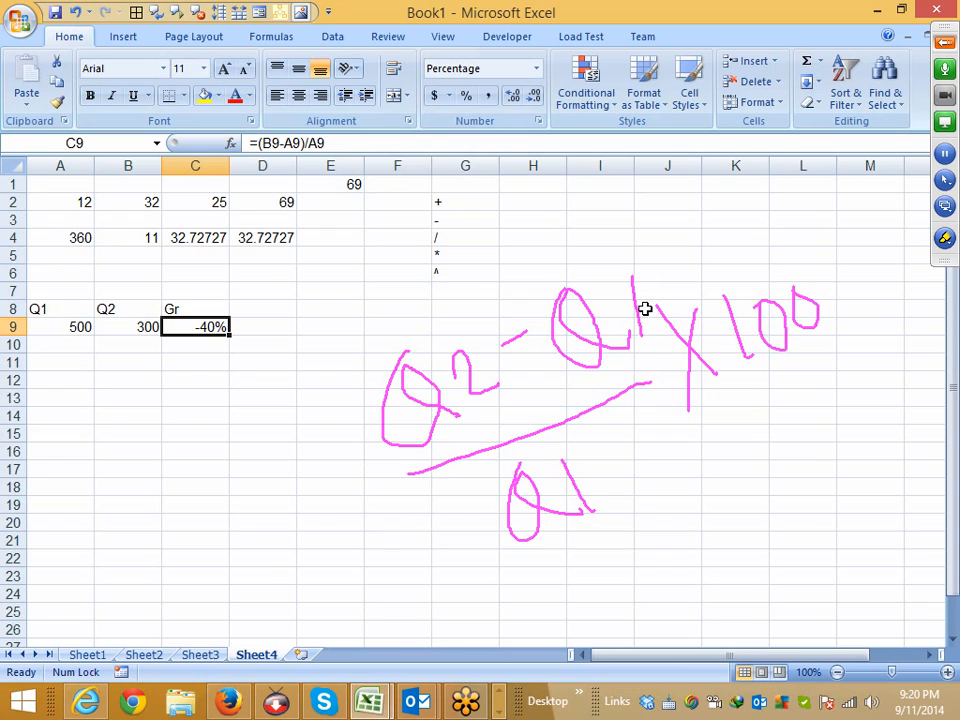
# Erase all the pen drawings of the growth formula from the sheet.
pyautogui.click(942, 210)
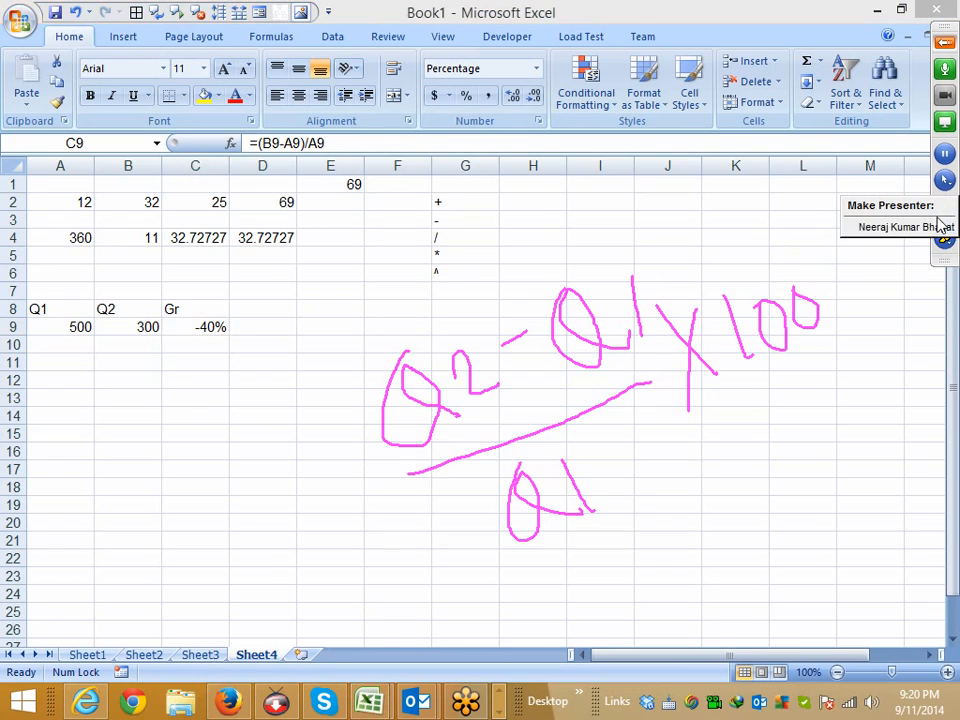
pyautogui.click(925, 229)
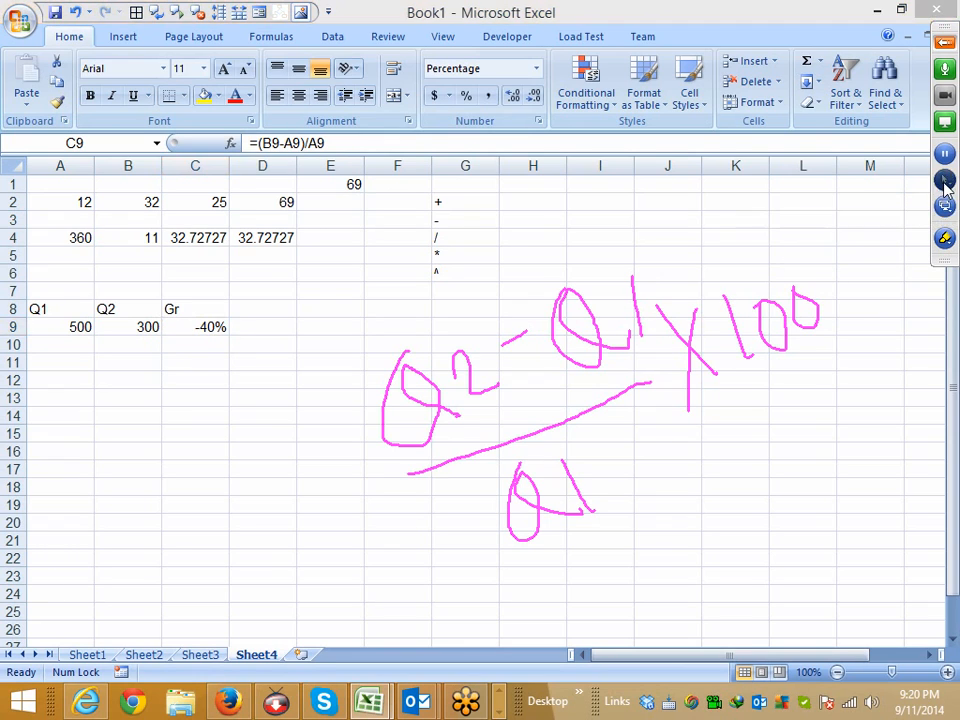
pyautogui.click(945, 186)
pyautogui.click(892, 218)
pyautogui.click(943, 238)
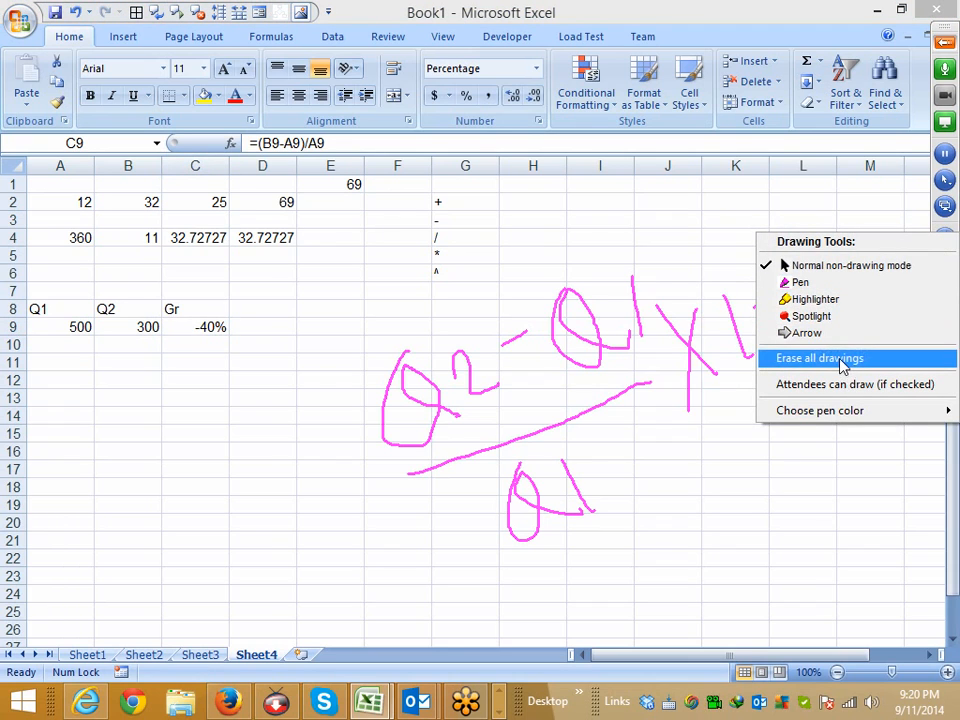
pyautogui.click(842, 366)
# Enter the loan inputs 50000, 10% and 5 in cells A13 to A15.
pyautogui.click(195, 411)
pyautogui.scroll(-3, 195, 409)
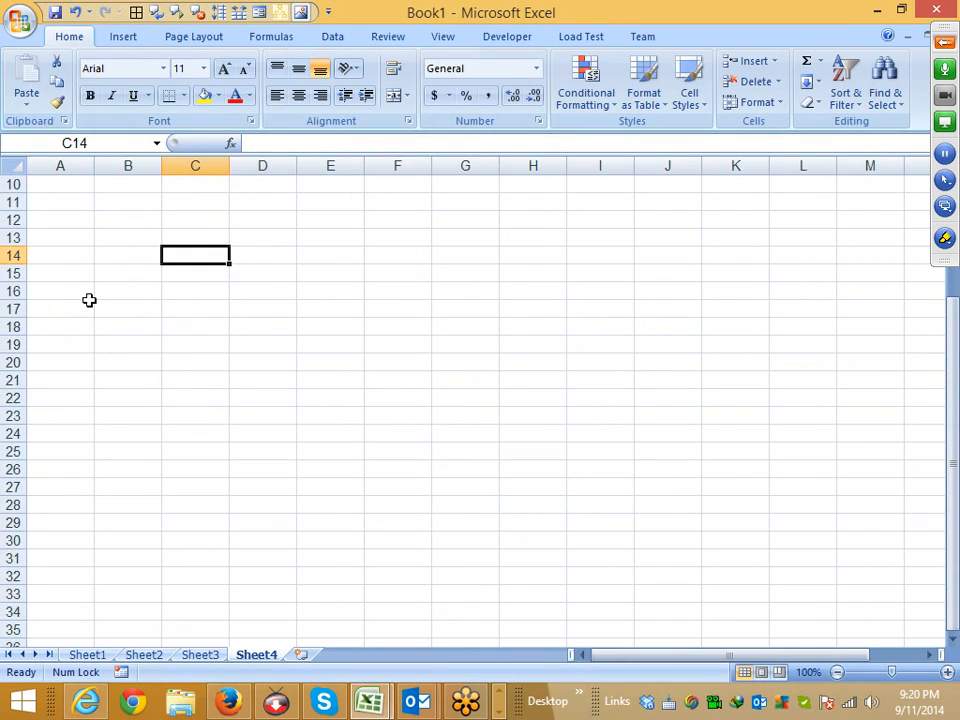
pyautogui.click(89, 302)
pyautogui.scroll(3, 100, 306)
pyautogui.scroll(-3, 107, 354)
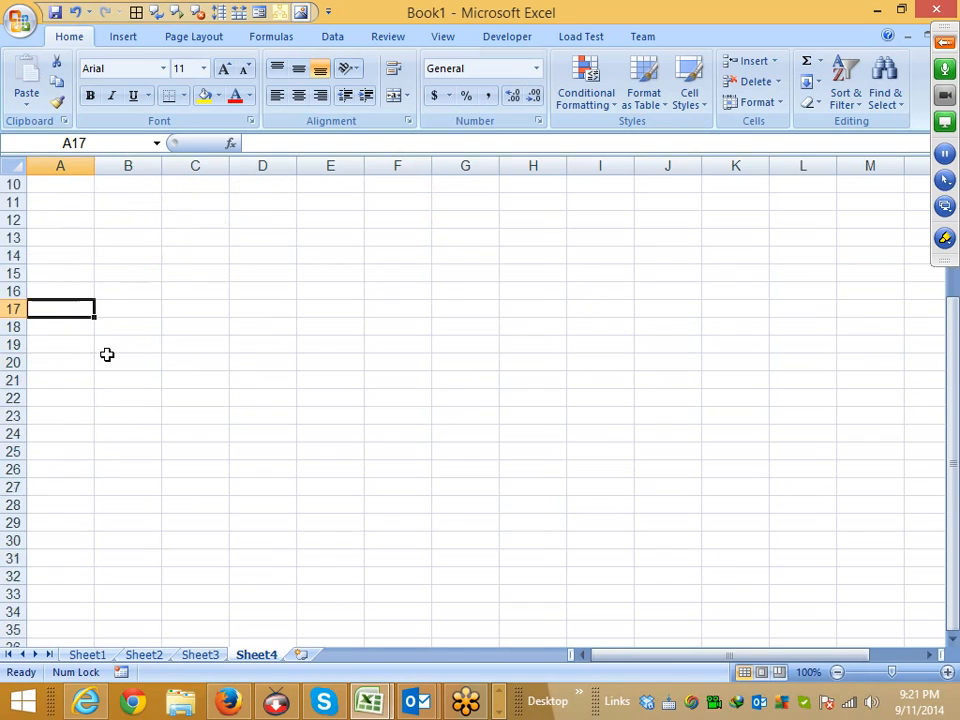
pyautogui.scroll(1, 107, 354)
pyautogui.click(90, 289)
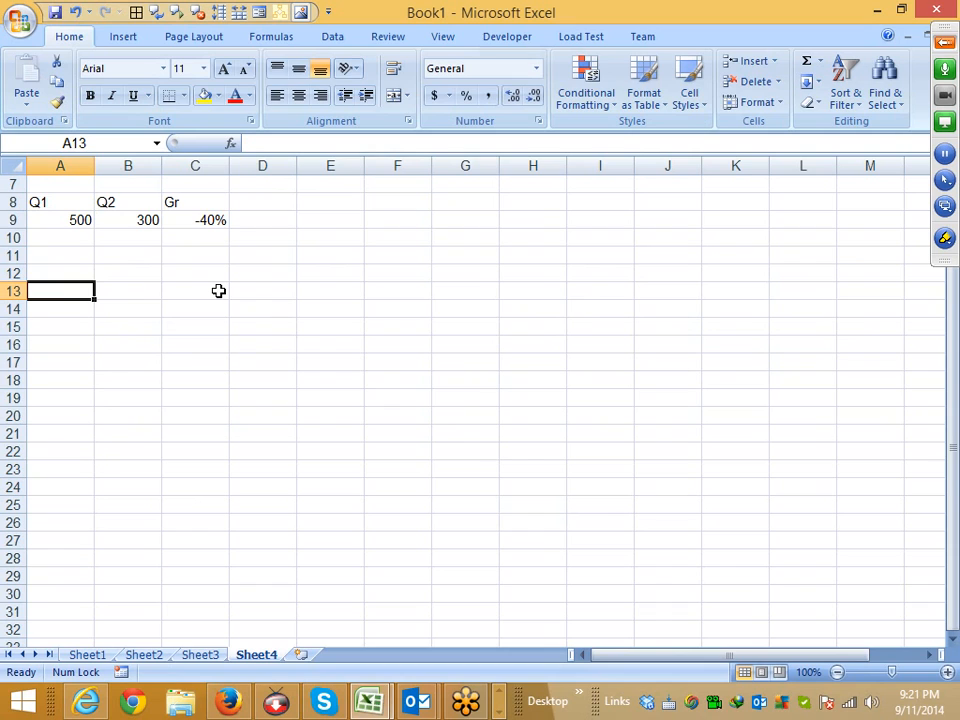
pyautogui.write('50000')
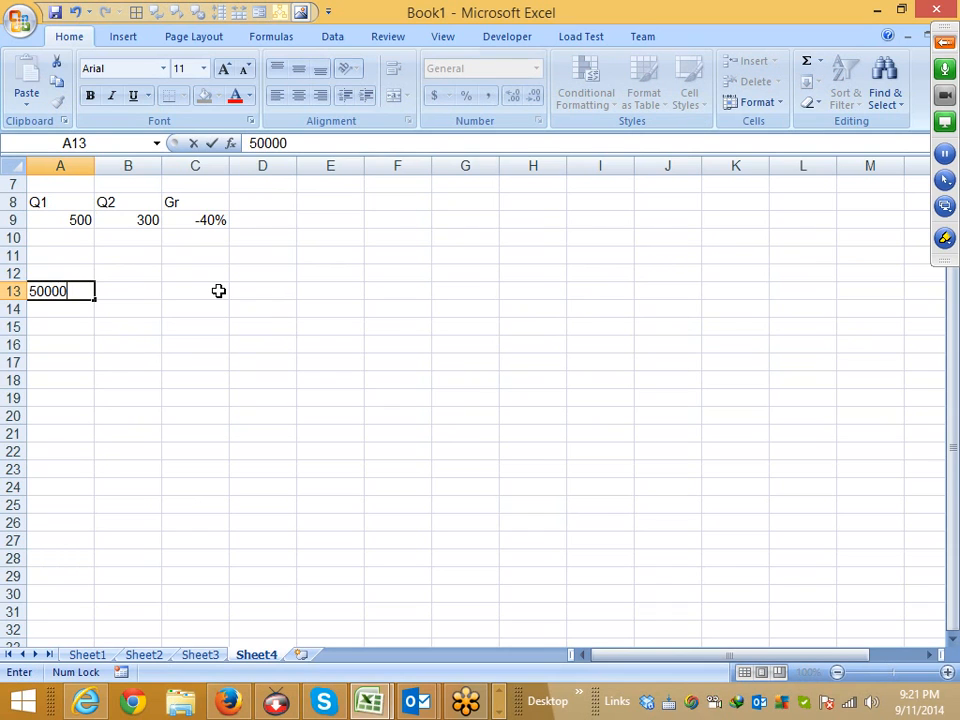
pyautogui.press('Return')
pyautogui.write('10%')
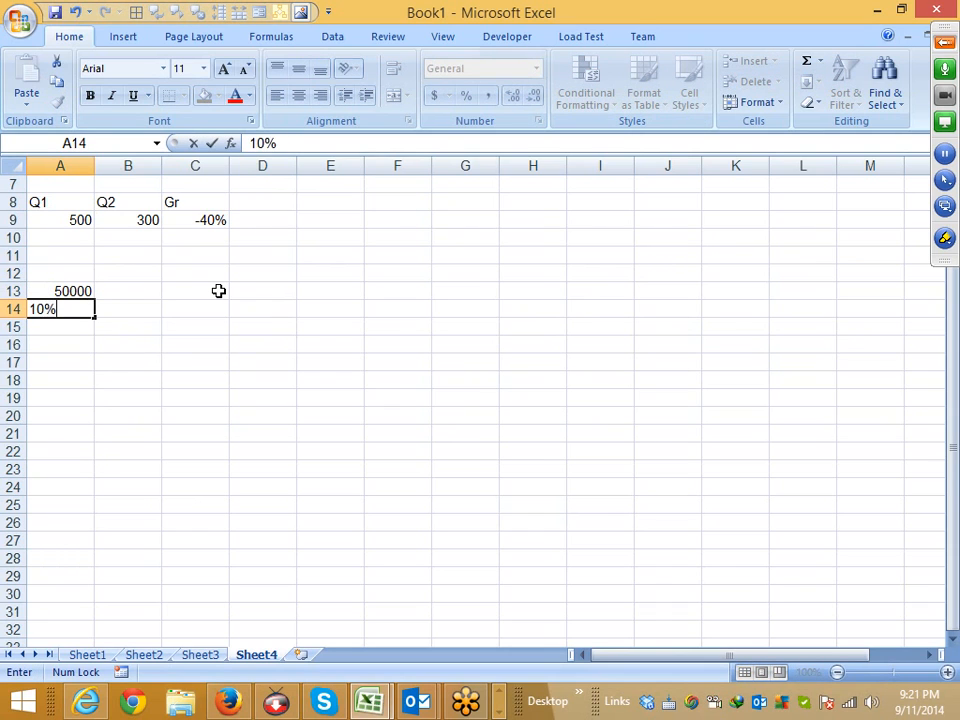
pyautogui.press('Return')
pyautogui.write('5')
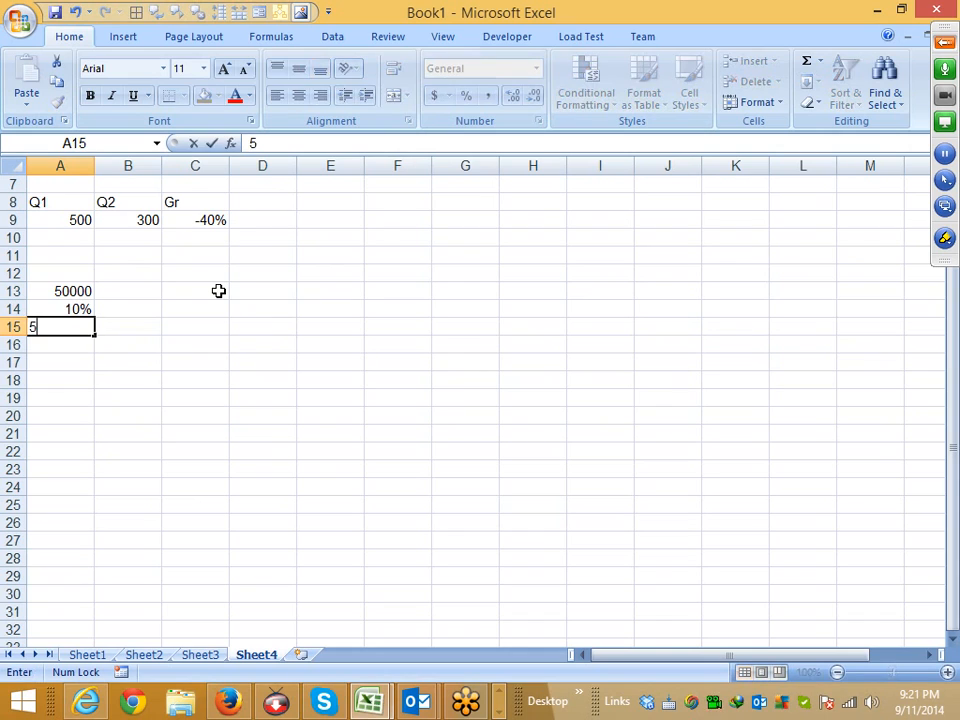
pyautogui.press('Tab')
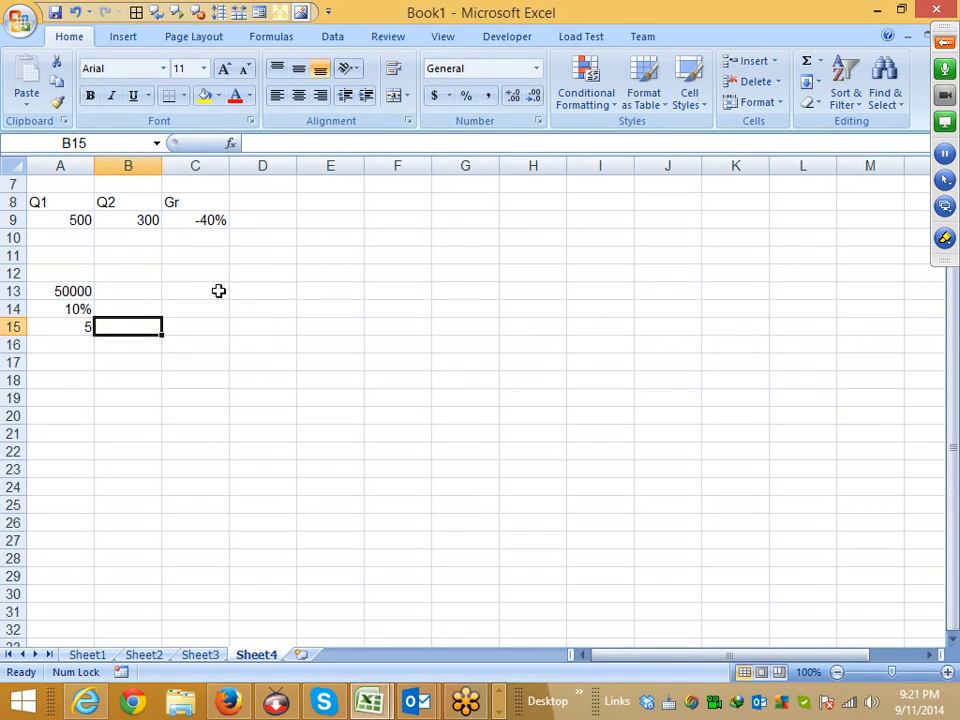
# Label cell B16 as amt and select the empty cell C16 beside it.
pyautogui.press('Down')
pyautogui.write('amt')
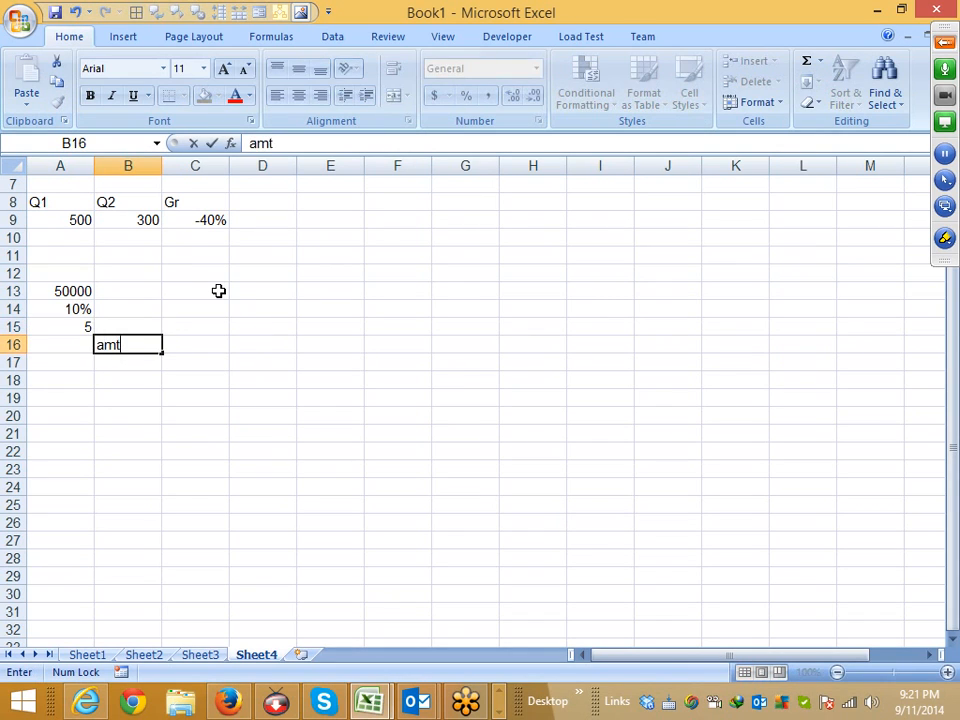
pyautogui.press('Return')
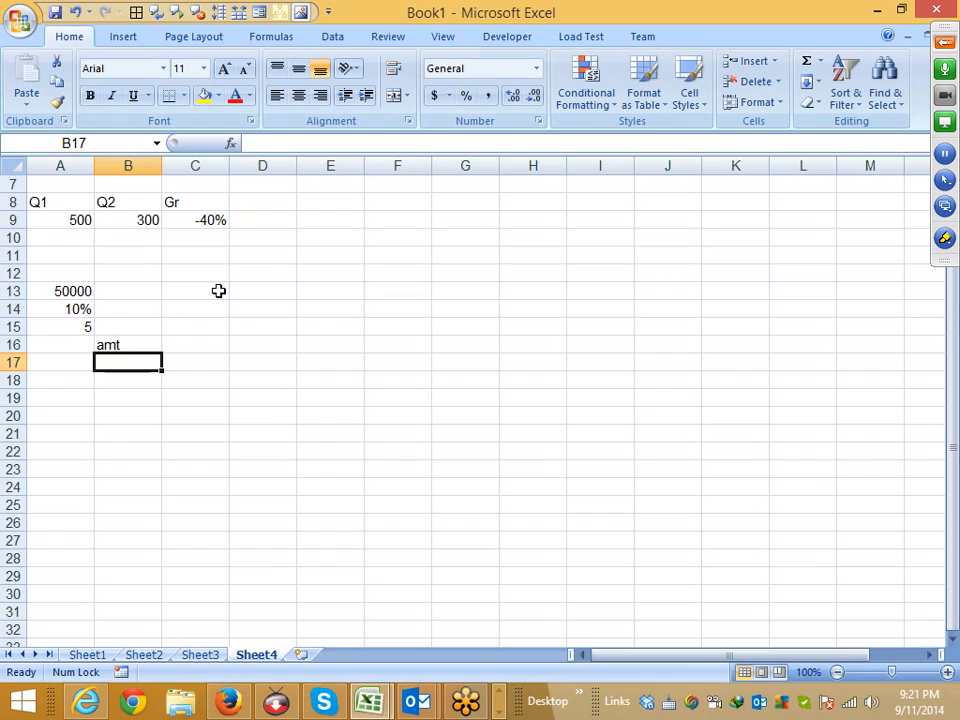
pyautogui.press('Right')
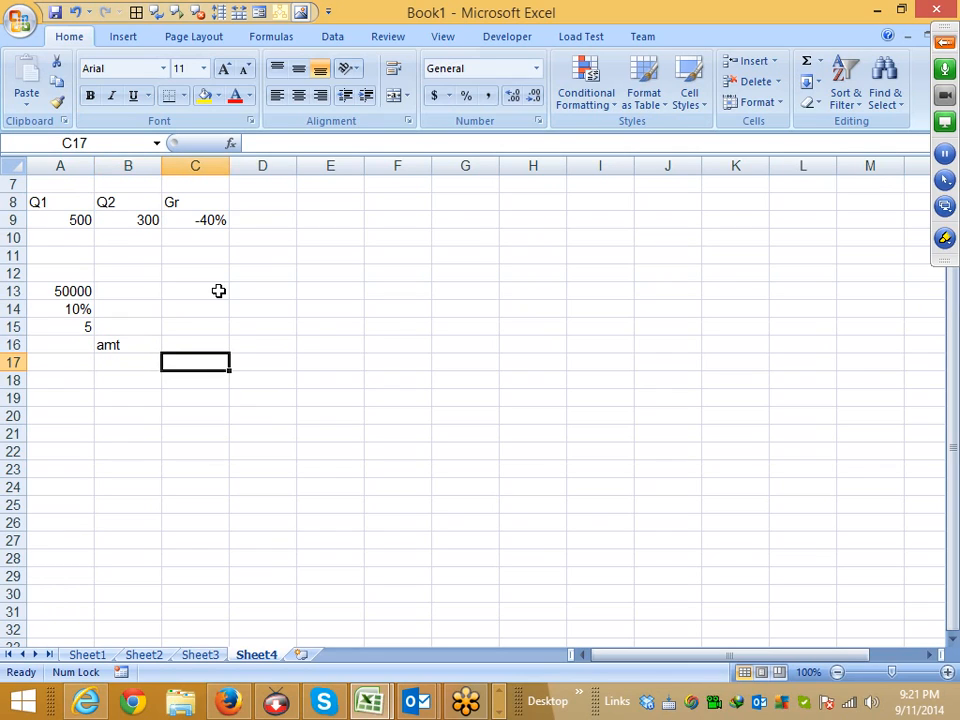
pyautogui.press('Up')
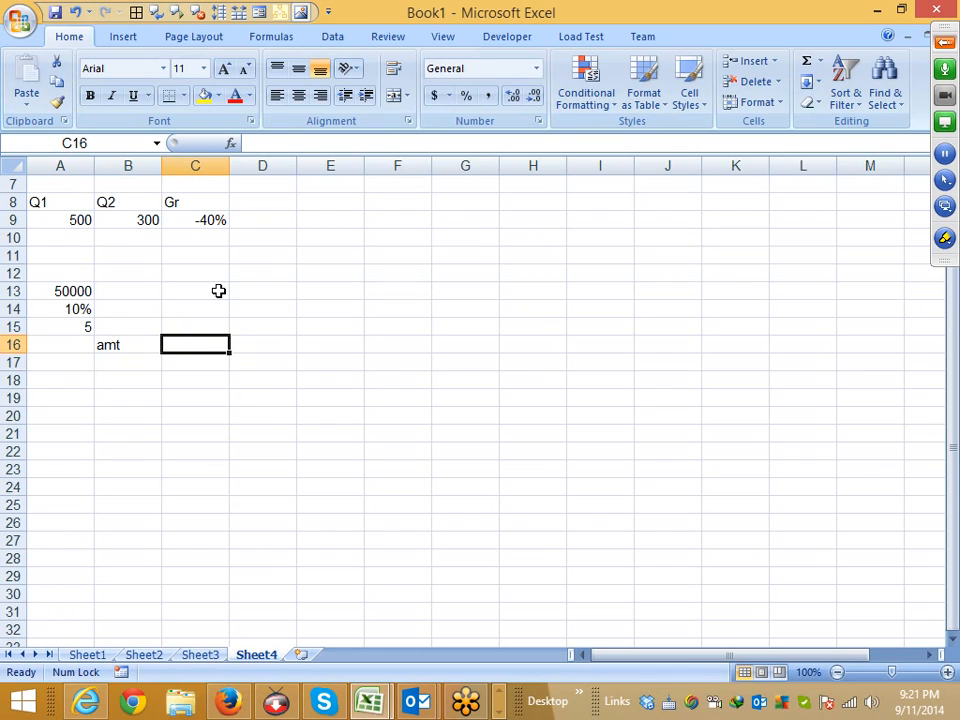
# Handwrite the compound interest formula P×(1+r/N)^(T×N) over the empty cells with the Pen tool, and leave drawing mode.
pyautogui.click(945, 238)
pyautogui.click(798, 282)
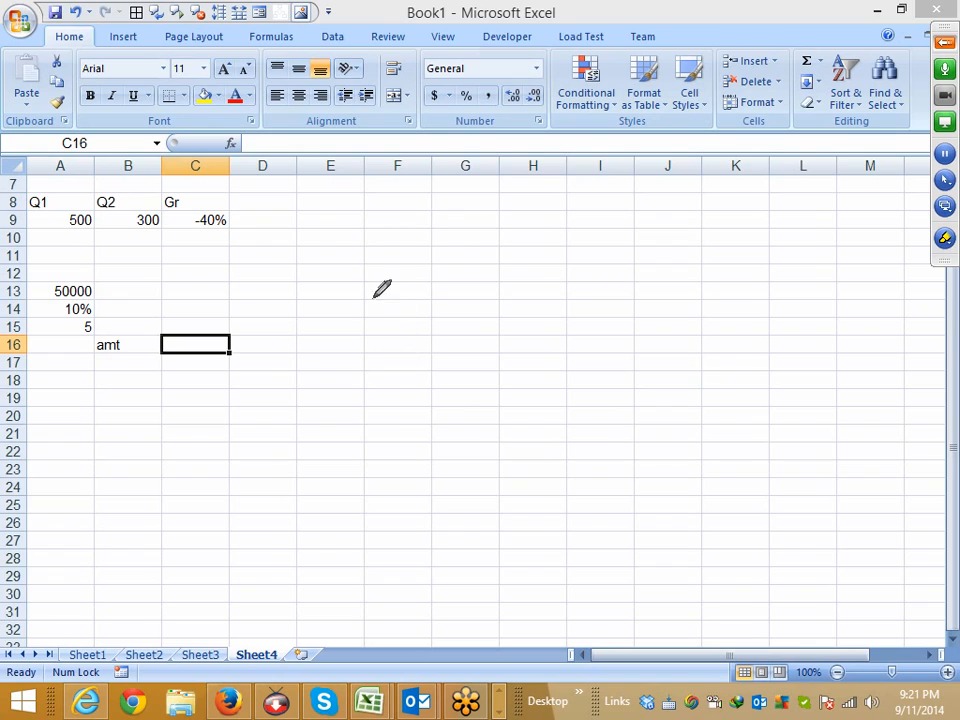
pyautogui.moveTo(317, 298)
pyautogui.mouseDown()
pyautogui.moveTo(324, 285)
pyautogui.moveTo(331, 309)
pyautogui.moveTo(320, 312)
pyautogui.moveTo(376, 293)
pyautogui.moveTo(364, 326)
pyautogui.mouseUp()
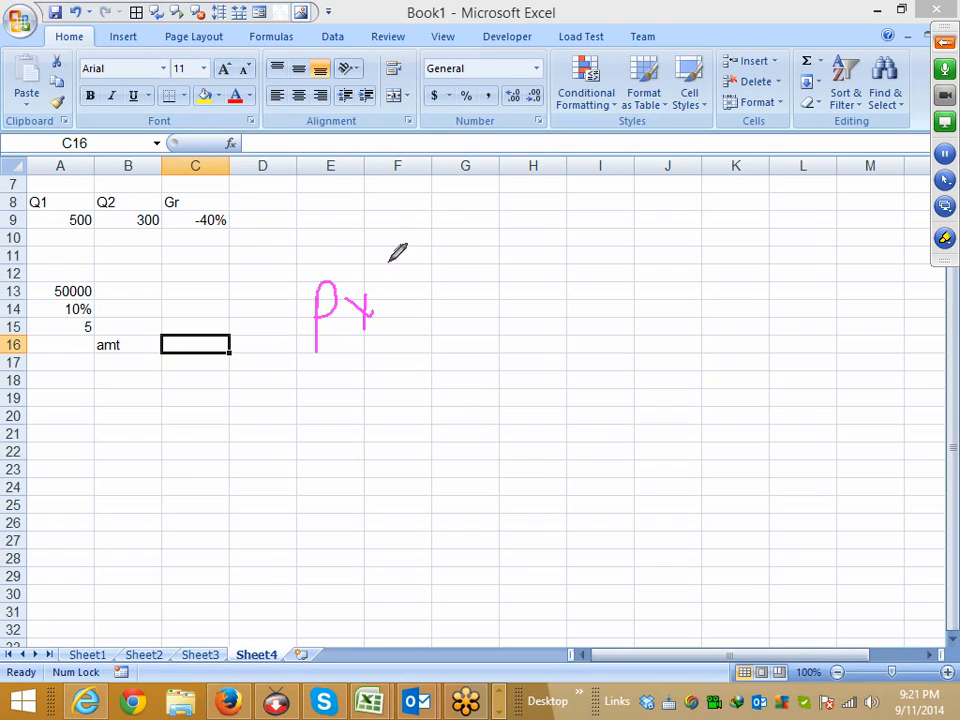
pyautogui.moveTo(389, 262); pyautogui.dragTo(476, 389)
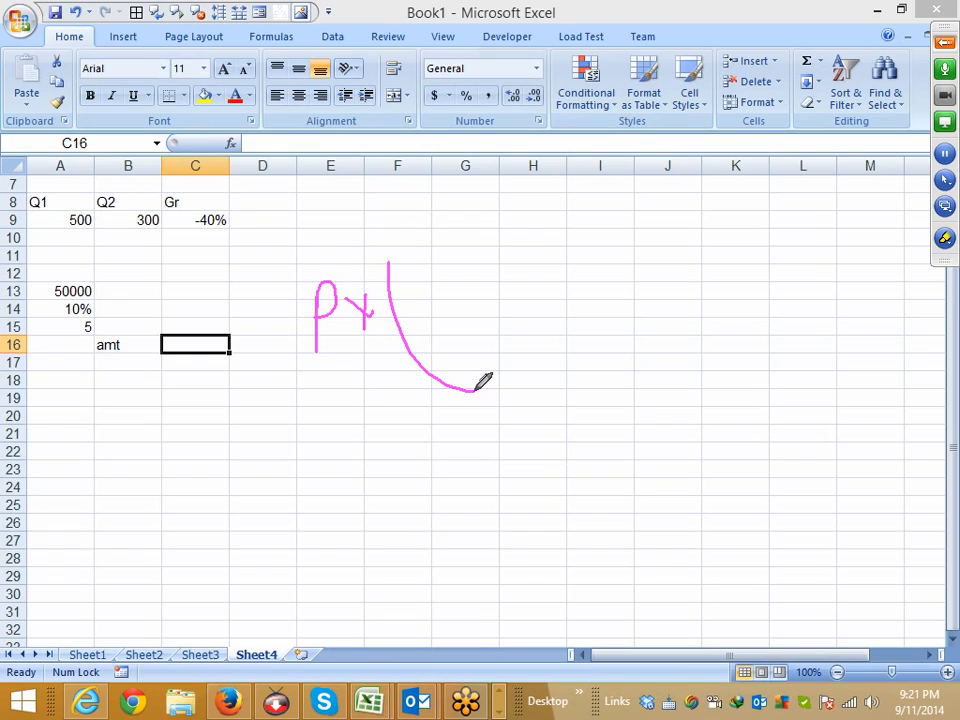
pyautogui.moveTo(404, 263); pyautogui.dragTo(405, 297)
pyautogui.moveTo(420, 276)
pyautogui.mouseDown()
pyautogui.moveTo(437, 268)
pyautogui.moveTo(433, 283)
pyautogui.moveTo(461, 272)
pyautogui.moveTo(489, 246)
pyautogui.moveTo(482, 296)
pyautogui.moveTo(491, 285)
pyautogui.moveTo(503, 292)
pyautogui.mouseUp()
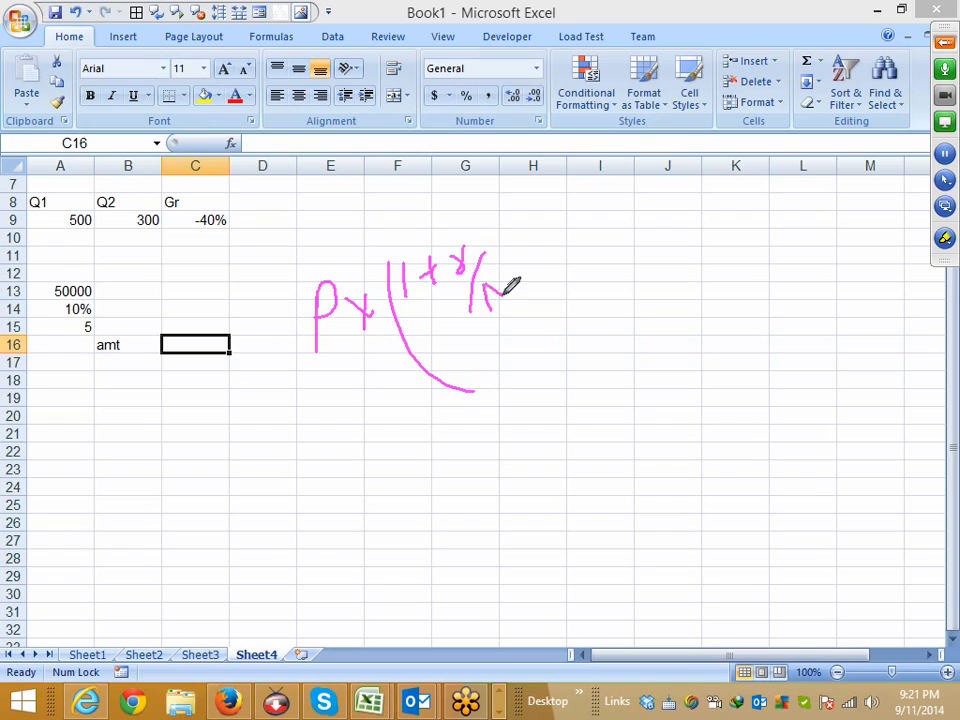
pyautogui.moveTo(497, 210); pyautogui.dragTo(561, 326)
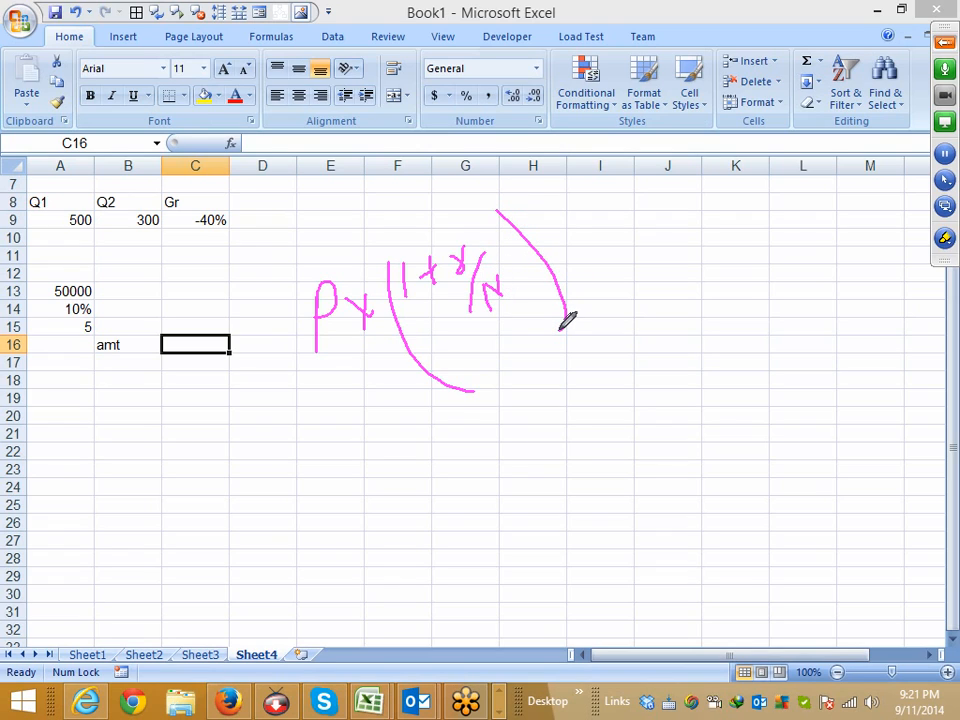
pyautogui.moveTo(530, 185); pyautogui.dragTo(567, 240)
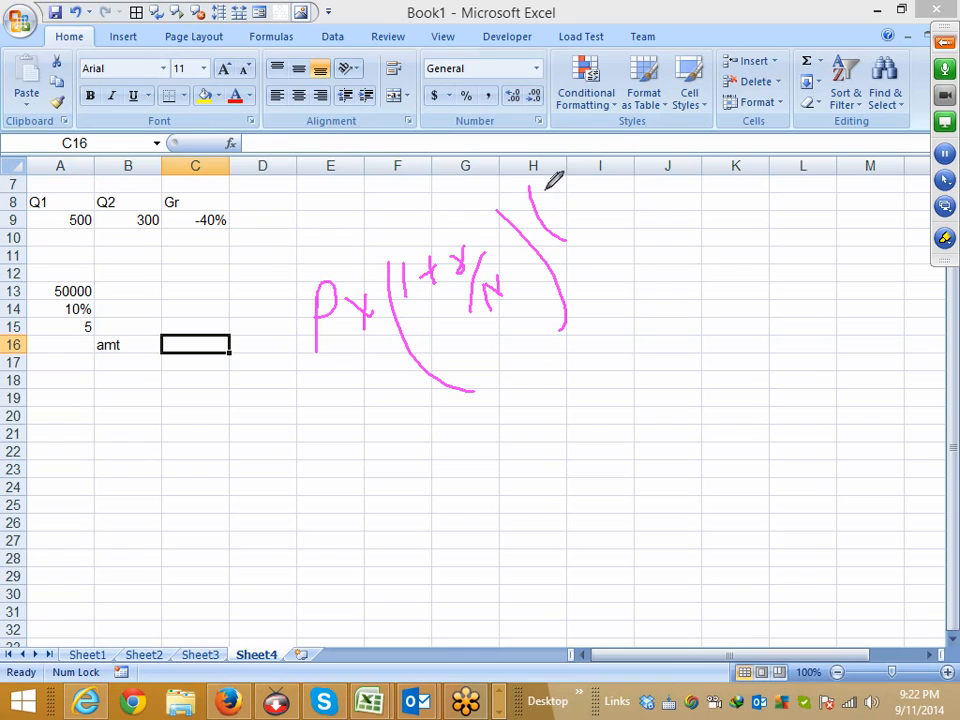
pyautogui.moveTo(547, 187)
pyautogui.mouseDown()
pyautogui.moveTo(548, 205)
pyautogui.moveTo(559, 184)
pyautogui.moveTo(583, 195)
pyautogui.moveTo(603, 186)
pyautogui.moveTo(593, 170)
pyautogui.moveTo(610, 158)
pyautogui.moveTo(658, 212)
pyautogui.moveTo(645, 228)
pyautogui.mouseUp()
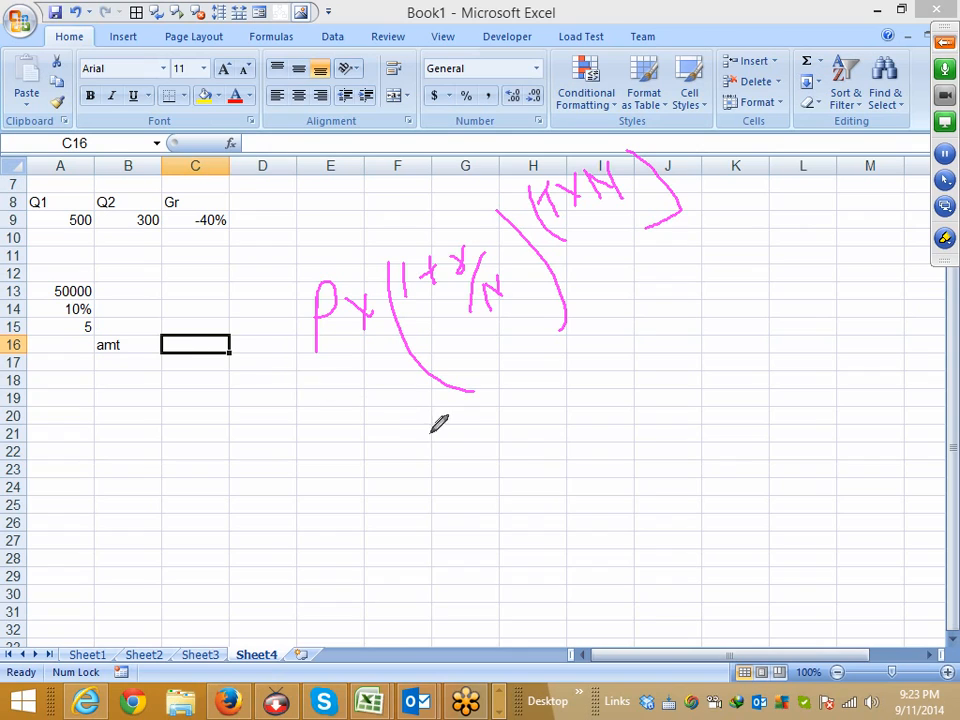
pyautogui.rightClick(424, 436)
pyautogui.click(474, 468)
pyautogui.click(151, 419)
pyautogui.write('1')
pyautogui.press('Return')
pyautogui.press('Right')
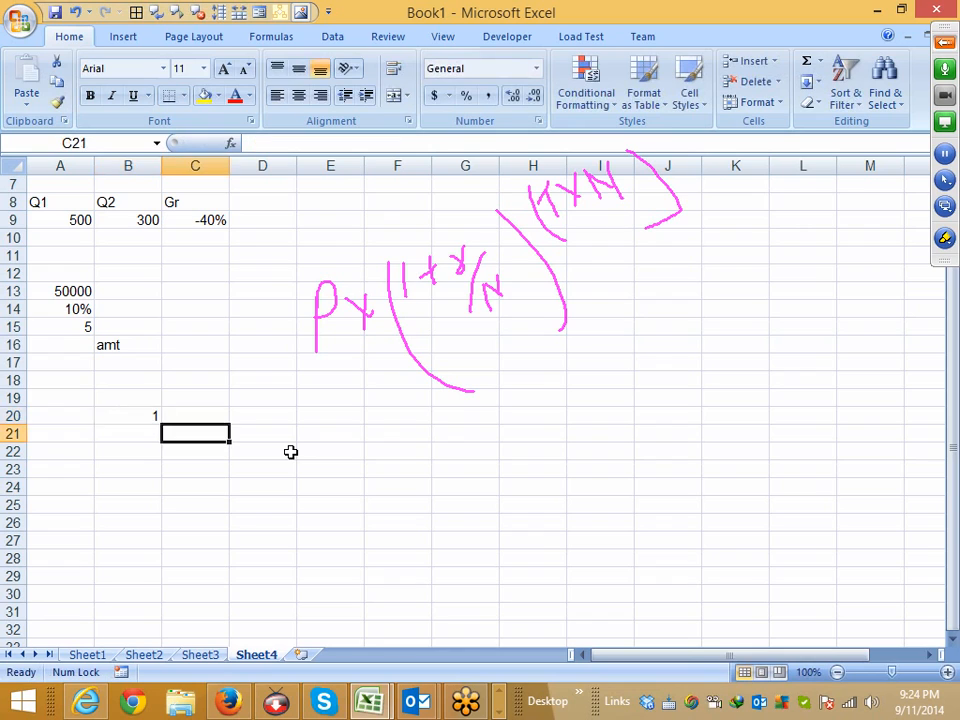
pyautogui.press('Up')
pyautogui.press('Left')
pyautogui.press('Delete')
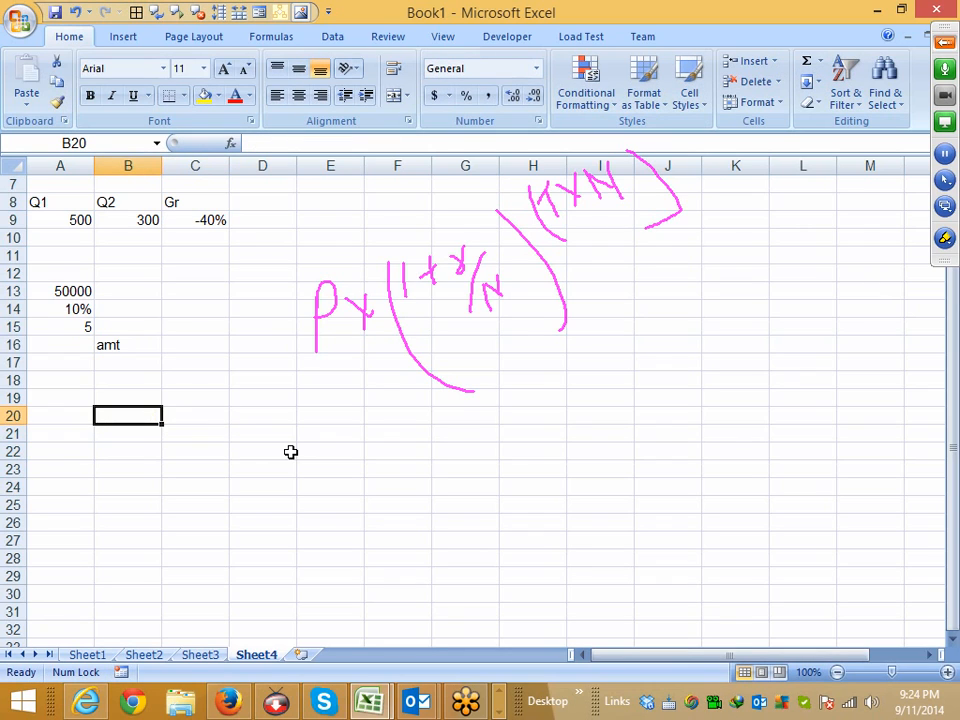
# Enter =A14/12 in B20 to calculate the monthly rate.
pyautogui.write('=')
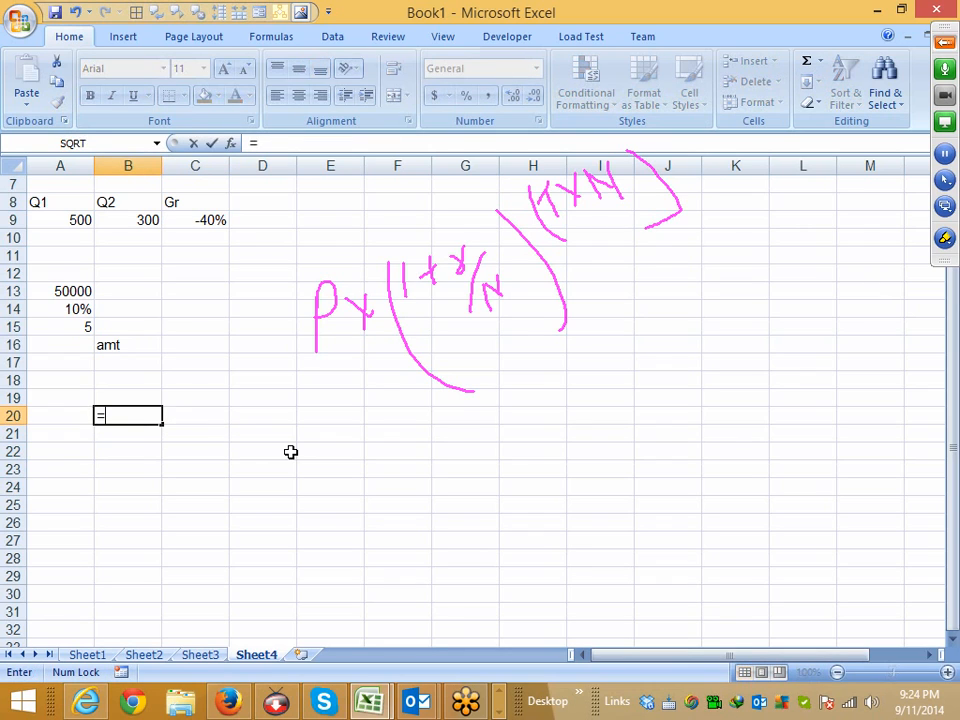
pyautogui.press('Up')
pyautogui.press('Up')
pyautogui.press('Up')
pyautogui.press('Up')
pyautogui.press('Up')
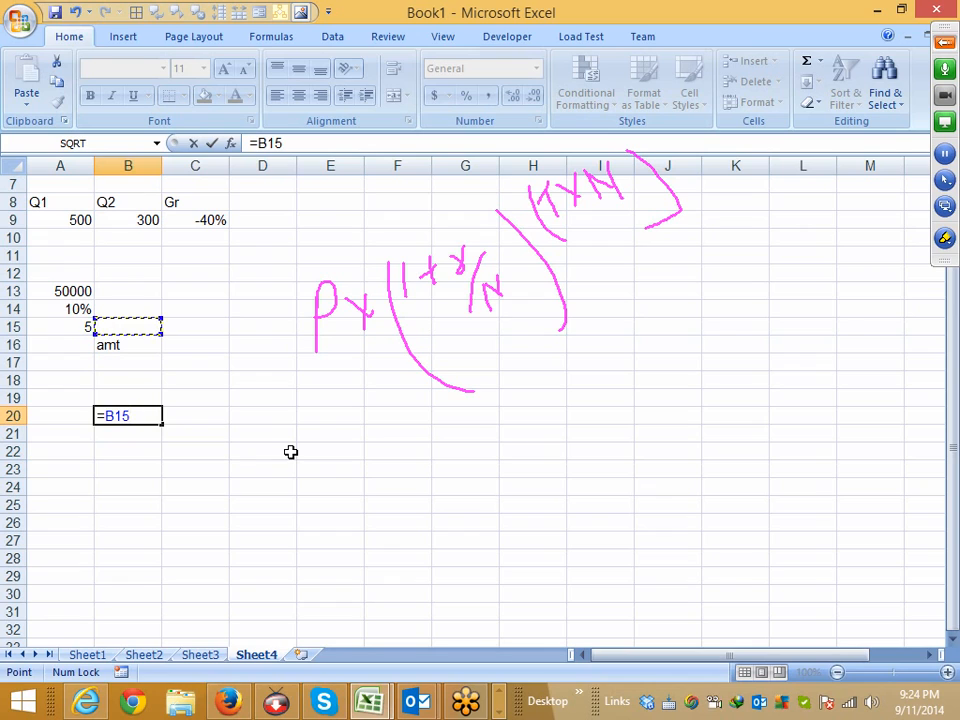
pyautogui.press('Up')
pyautogui.press('Left')
pyautogui.write('/n')
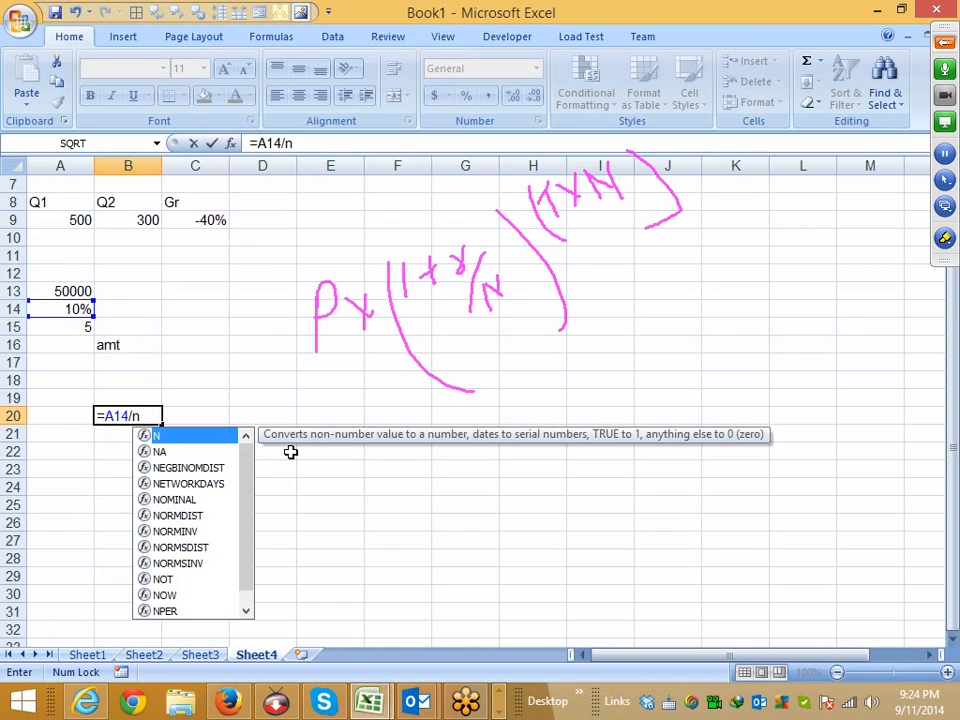
pyautogui.press('BackSpace')
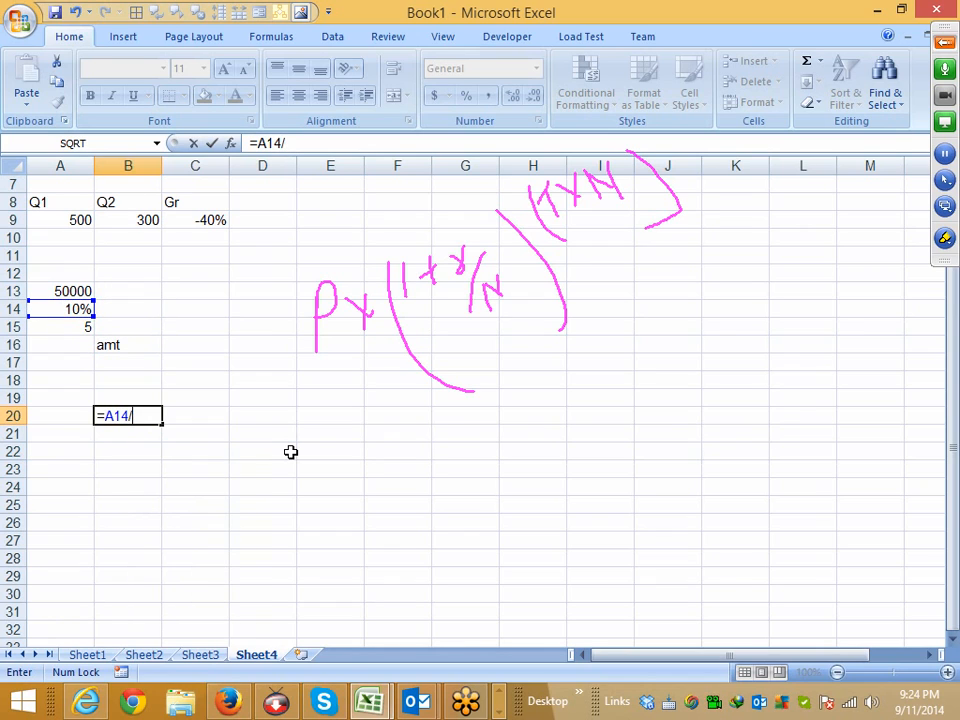
pyautogui.write('12')
pyautogui.press('Return')
# Enter =1+B20 in C20 to add 1 to the monthly rate.
pyautogui.press('Right')
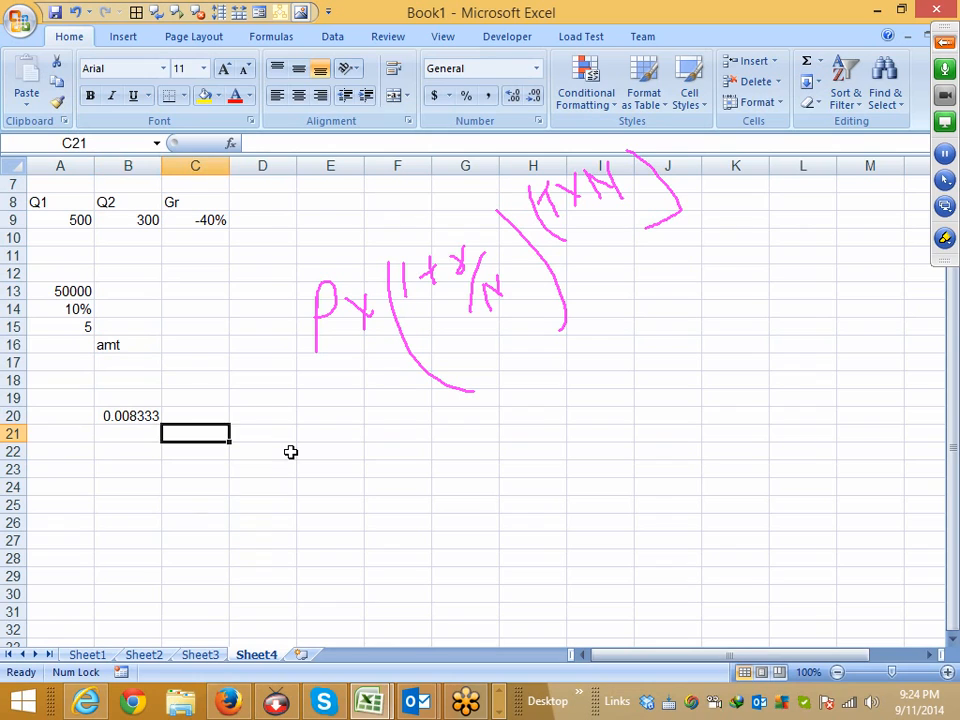
pyautogui.press('Up')
pyautogui.write('=1+')
pyautogui.press('Left')
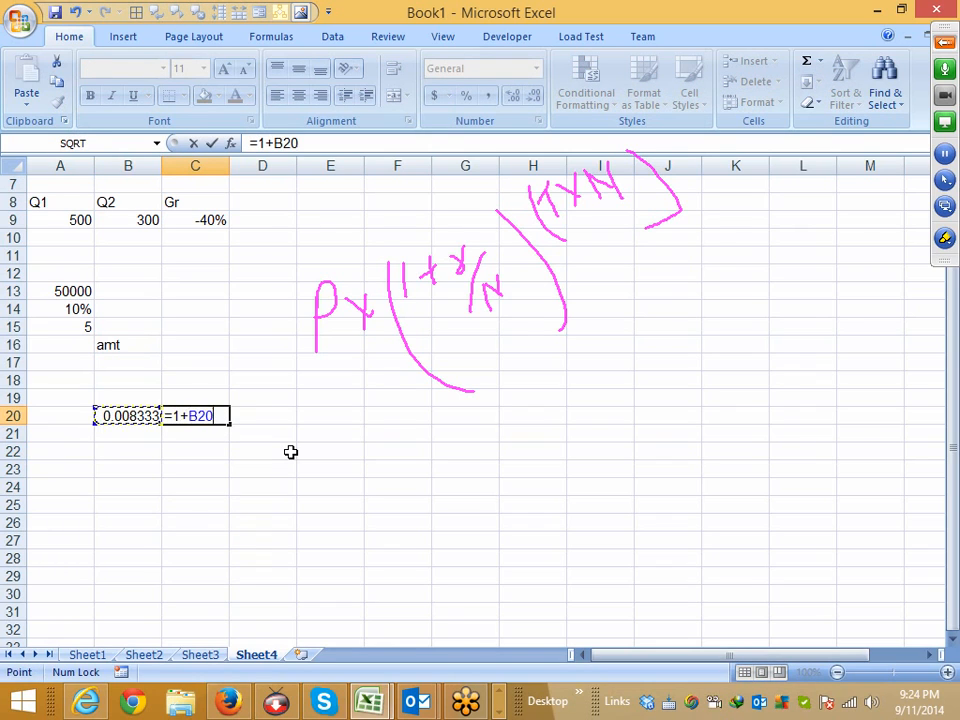
pyautogui.press('Return')
# Enter =A15*12 in D20 to calculate the number of monthly periods.
pyautogui.press('Up')
pyautogui.press('Right')
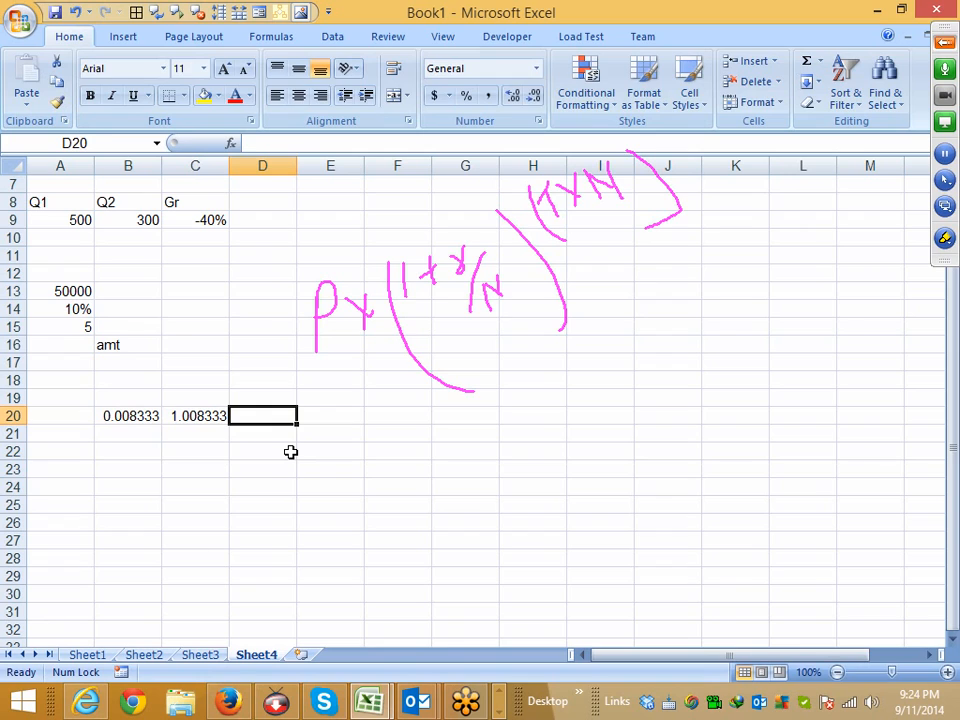
pyautogui.write('=')
pyautogui.press('Up')
pyautogui.press('Left')
pyautogui.press('Up')
pyautogui.press('Up')
pyautogui.press('Up')
pyautogui.press('Up')
pyautogui.press('Up')
pyautogui.press('Up')
pyautogui.press('Up')
pyautogui.press('Left')
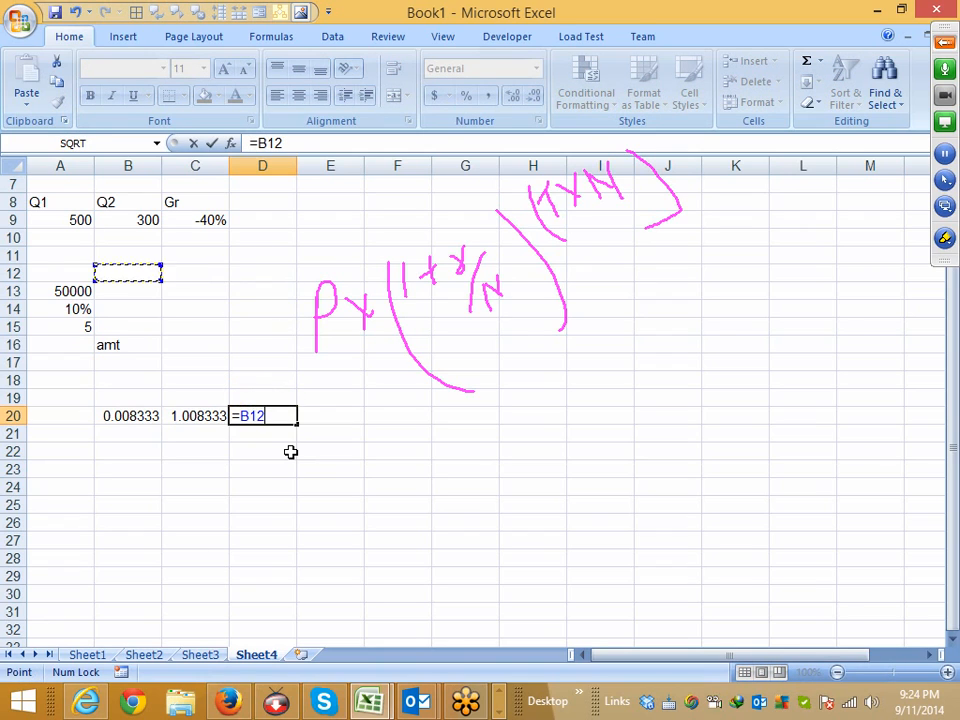
pyautogui.press('Down')
pyautogui.press('Down')
pyautogui.press('Down')
pyautogui.press('Left')
pyautogui.write('*')
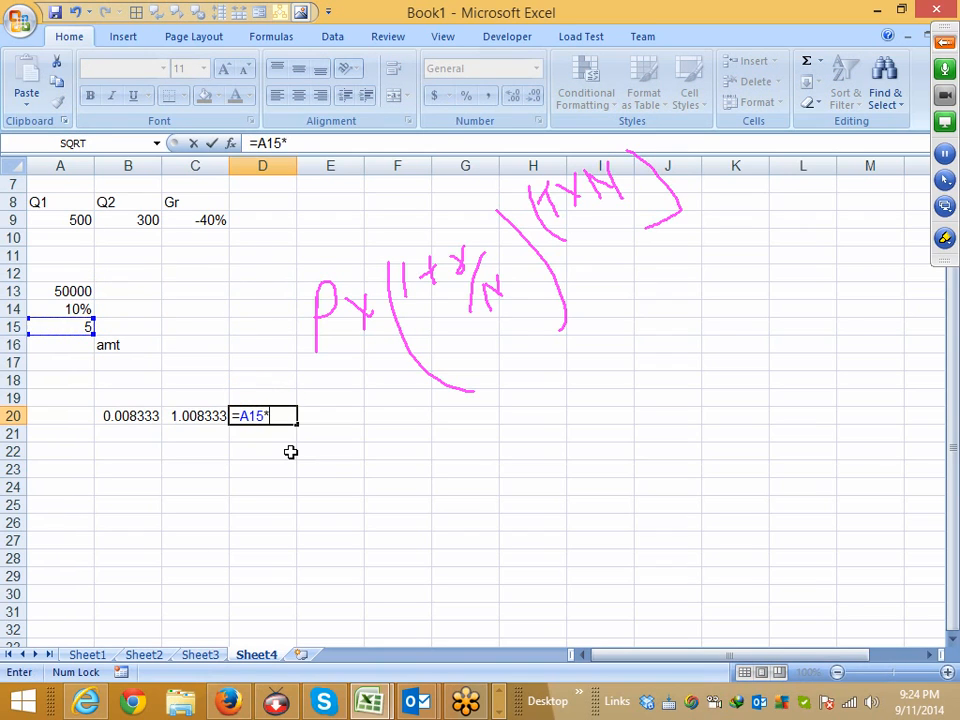
pyautogui.write('12')
pyautogui.press('Return')
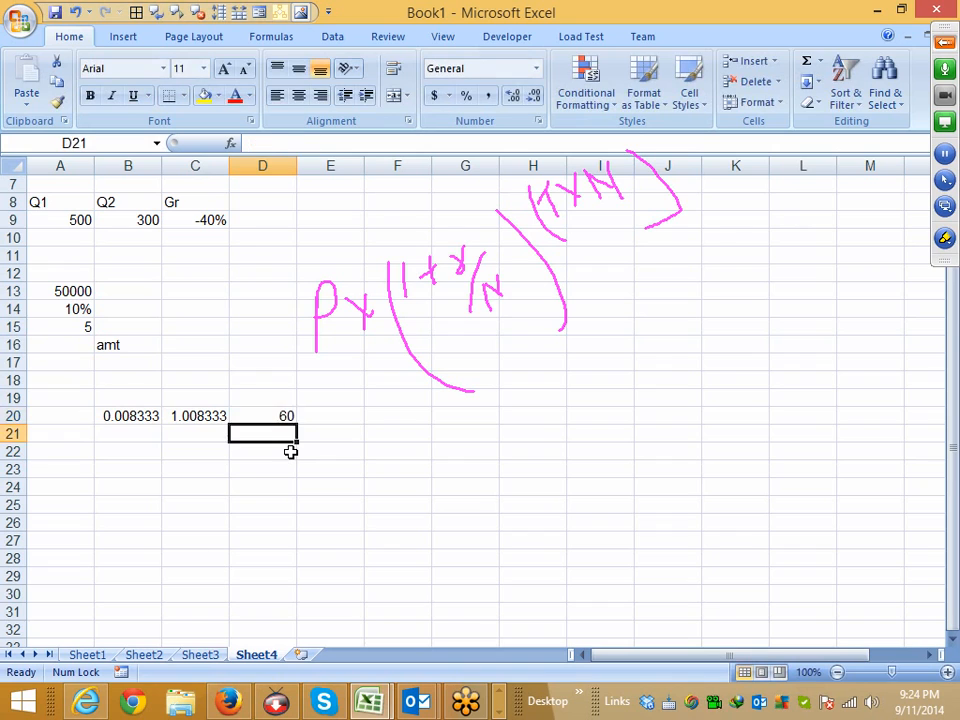
# Enter =C20^D20 in E20 to raise the growth factor to the number of monthly periods.
pyautogui.press('Up')
pyautogui.press('Right')
pyautogui.write('=')
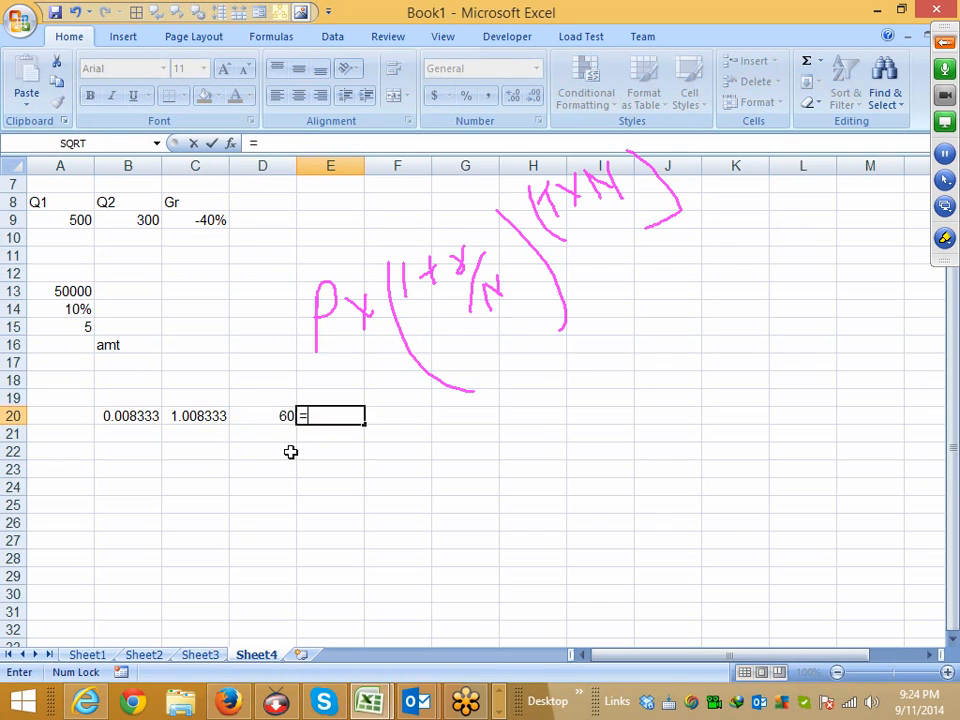
pyautogui.press('Left')
pyautogui.press('Left')
pyautogui.write('^')
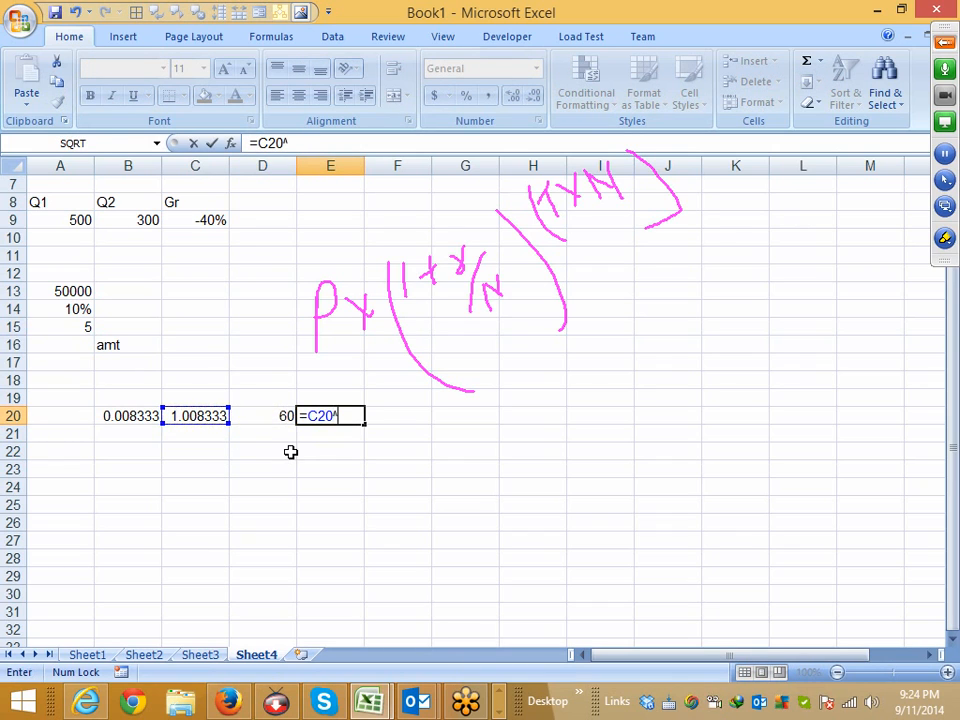
pyautogui.press('Left')
pyautogui.press('Return')
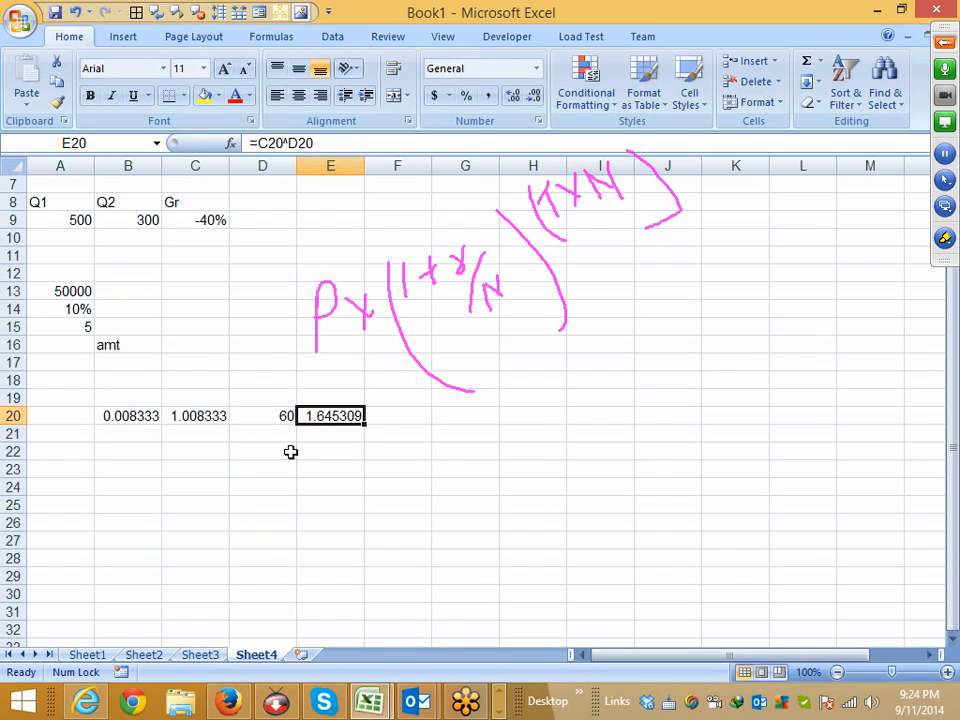
pyautogui.press('Right')
pyautogui.write('\\')
pyautogui.press('Up')
pyautogui.press('Left')
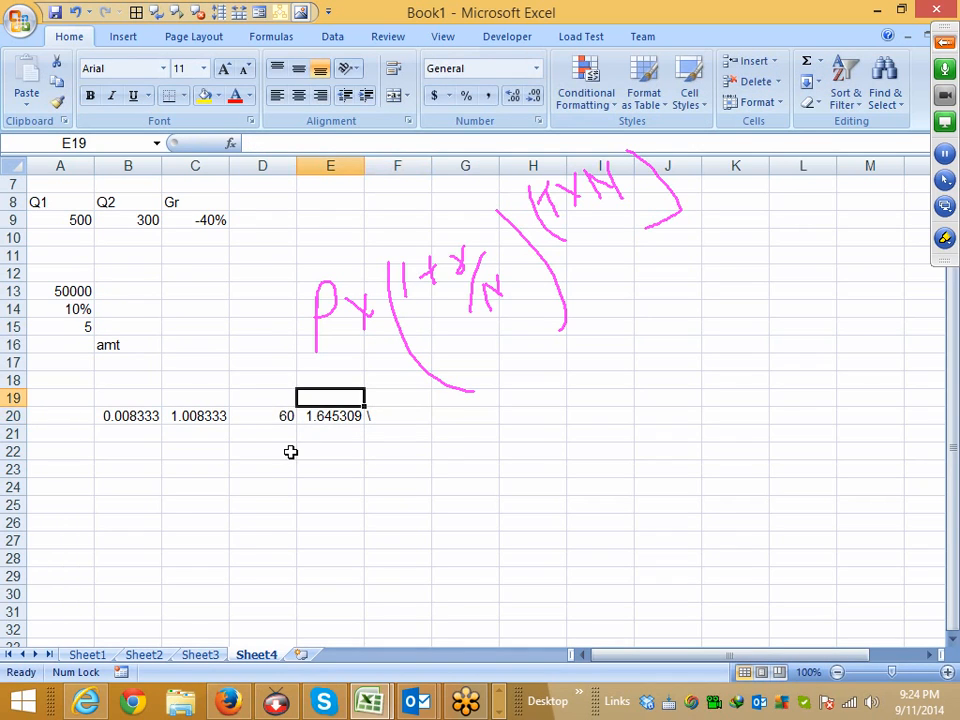
pyautogui.press('Right')
pyautogui.press('Down')
# Enter =A13*E20 in F20 to multiply the principal by the compounded growth factor.
pyautogui.write('=')
pyautogui.press('Up')
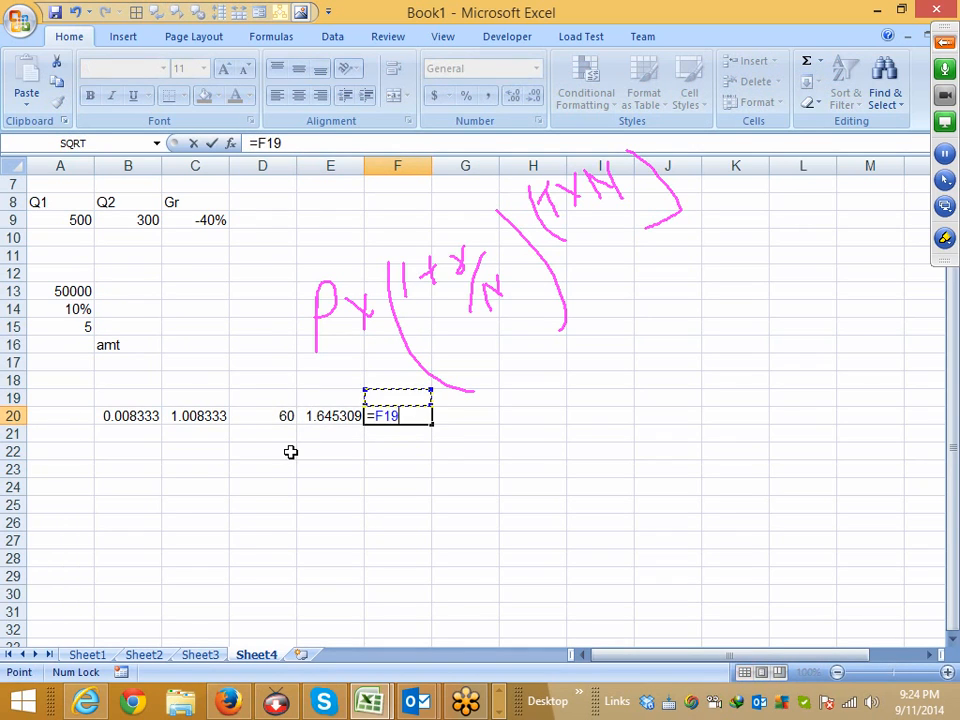
pyautogui.press('Left')
pyautogui.press('Up')
pyautogui.press('Up')
pyautogui.press('Left')
pyautogui.press('Left')
pyautogui.press('Left')
pyautogui.press('Left')
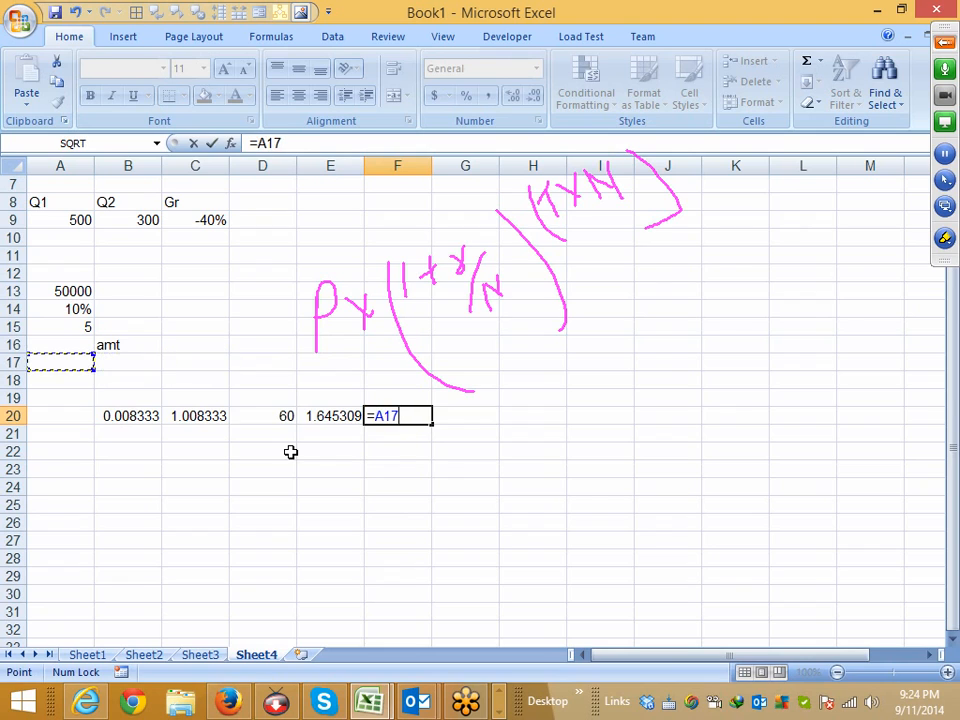
pyautogui.press('Up')
pyautogui.press('Up')
pyautogui.press('Up')
pyautogui.press('Up')
pyautogui.write('*')
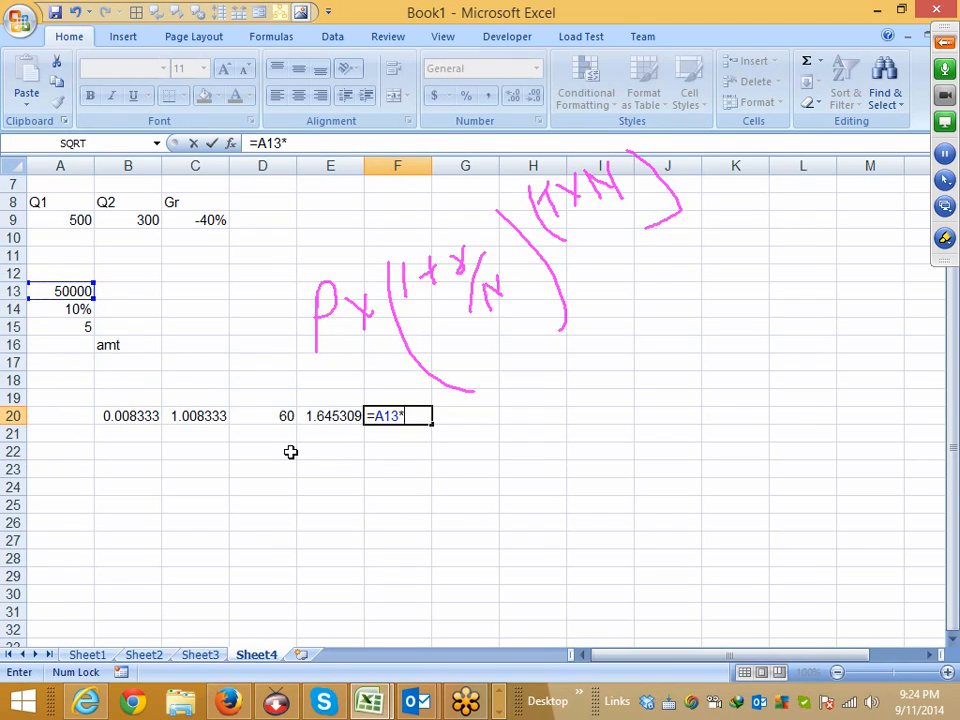
pyautogui.press('Left')
pyautogui.press('Return')
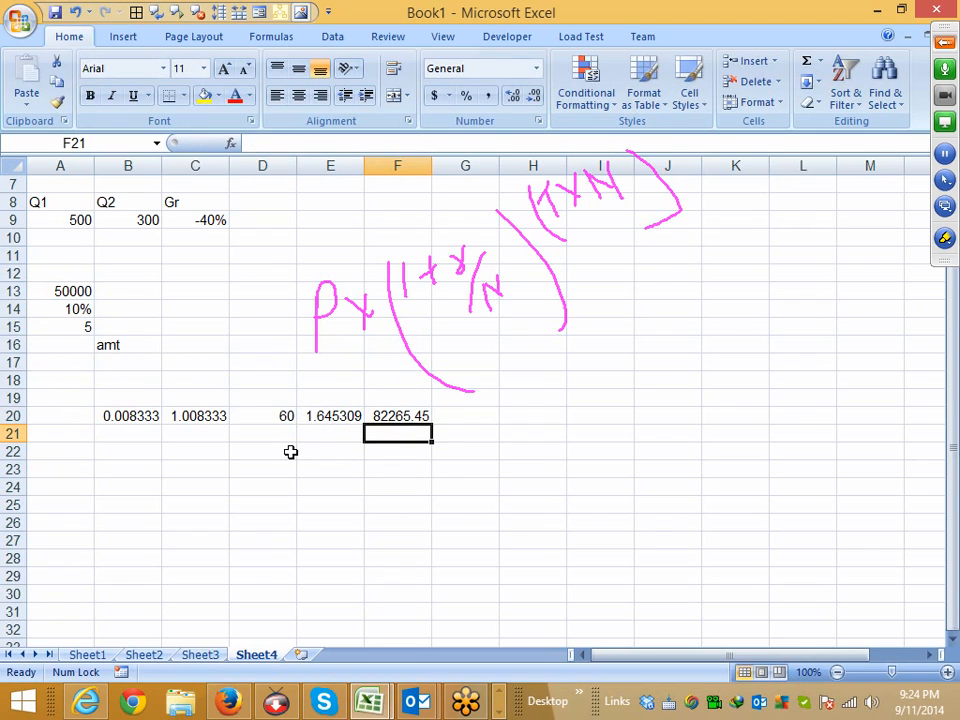
# Review the monthly rate formula in B20 and enter 12 in A16.
pyautogui.press('Left')
pyautogui.press('Left')
pyautogui.press('Left')
pyautogui.press('Left')
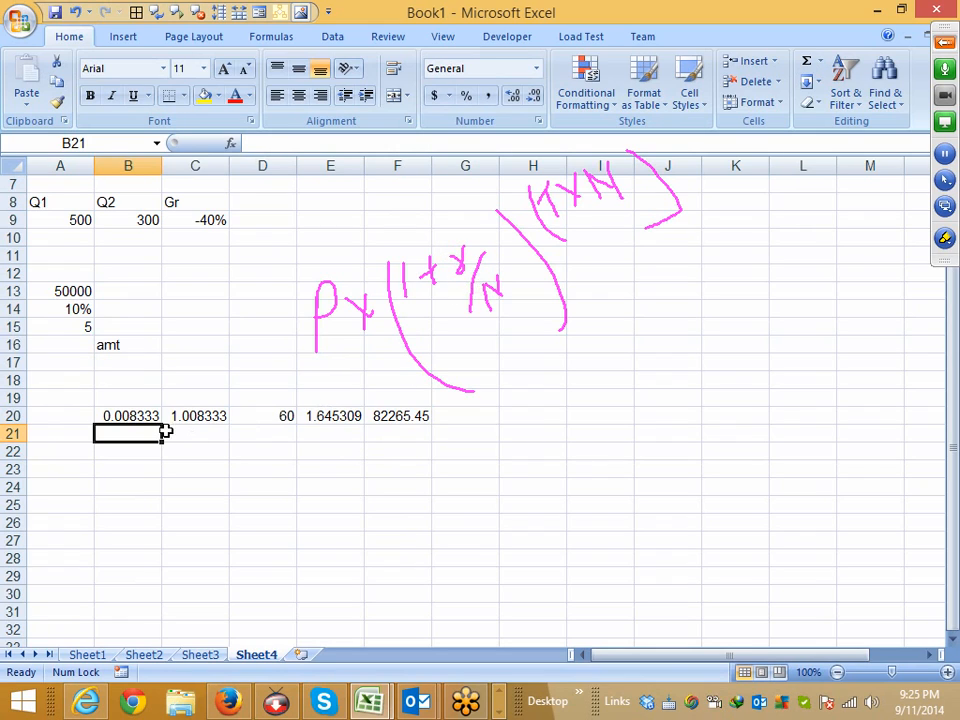
pyautogui.click(128, 414)
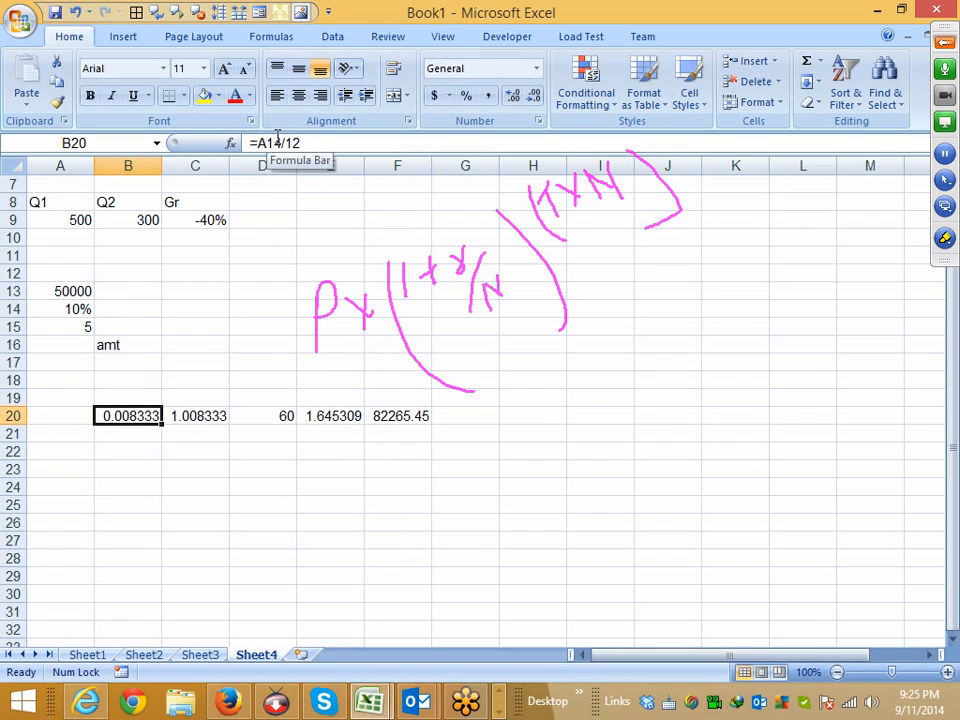
pyautogui.click(64, 344)
pyautogui.write('12')
pyautogui.press('Return')
pyautogui.press('Right')
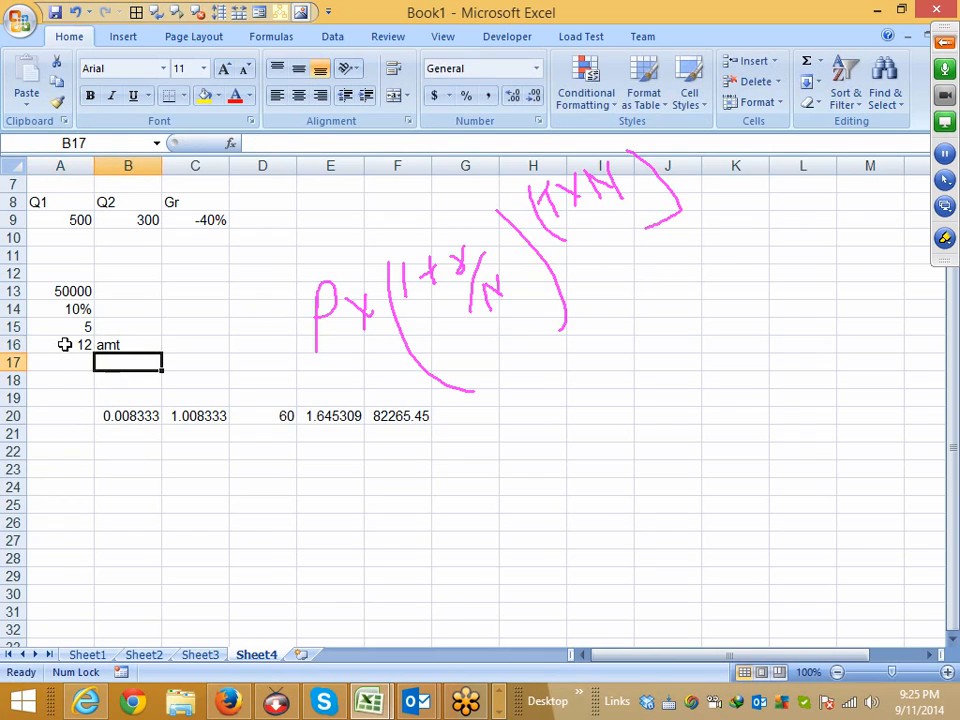
# Examine the formulas in B20 through E20 and compare them with the handwritten compound interest formula.
pyautogui.click(145, 420)
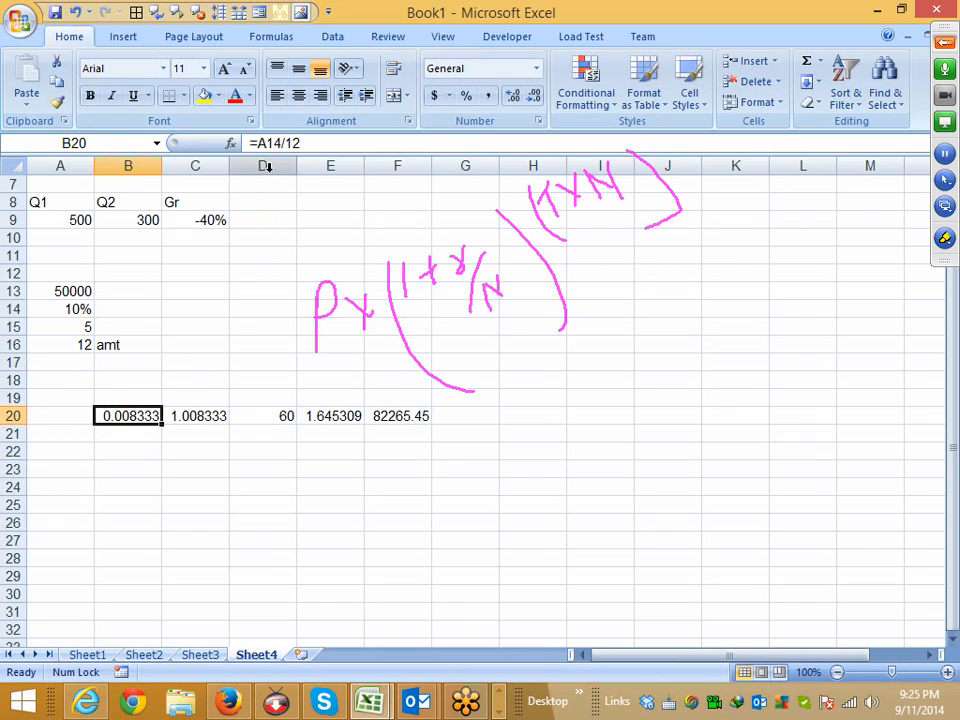
pyautogui.click(172, 418)
pyautogui.moveTo(133, 394); pyautogui.dragTo(130, 430)
pyautogui.click(178, 413)
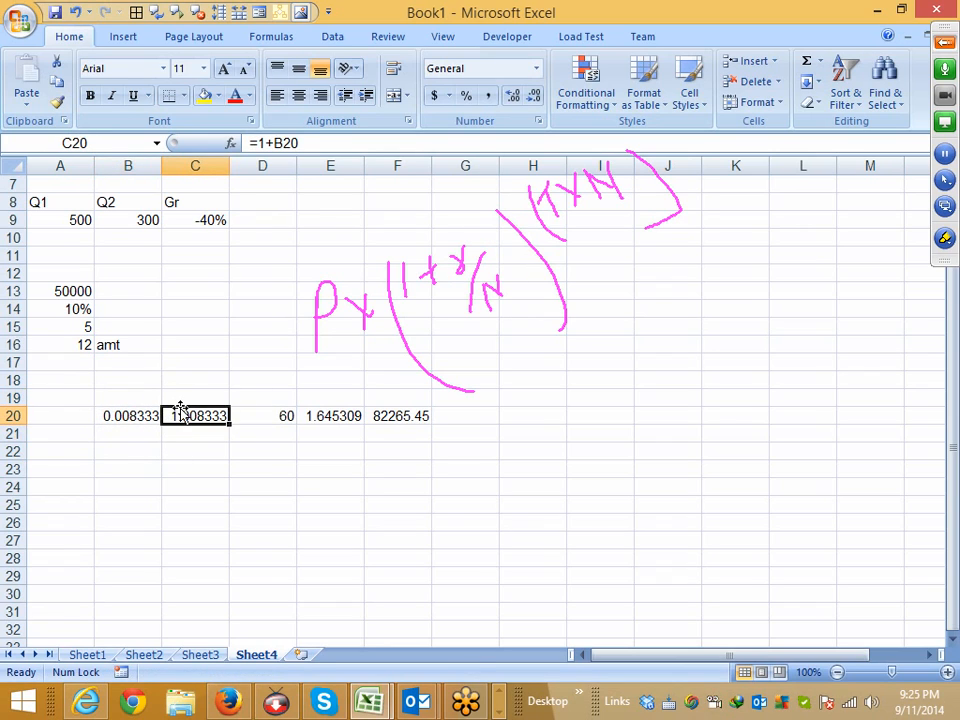
pyautogui.click(255, 418)
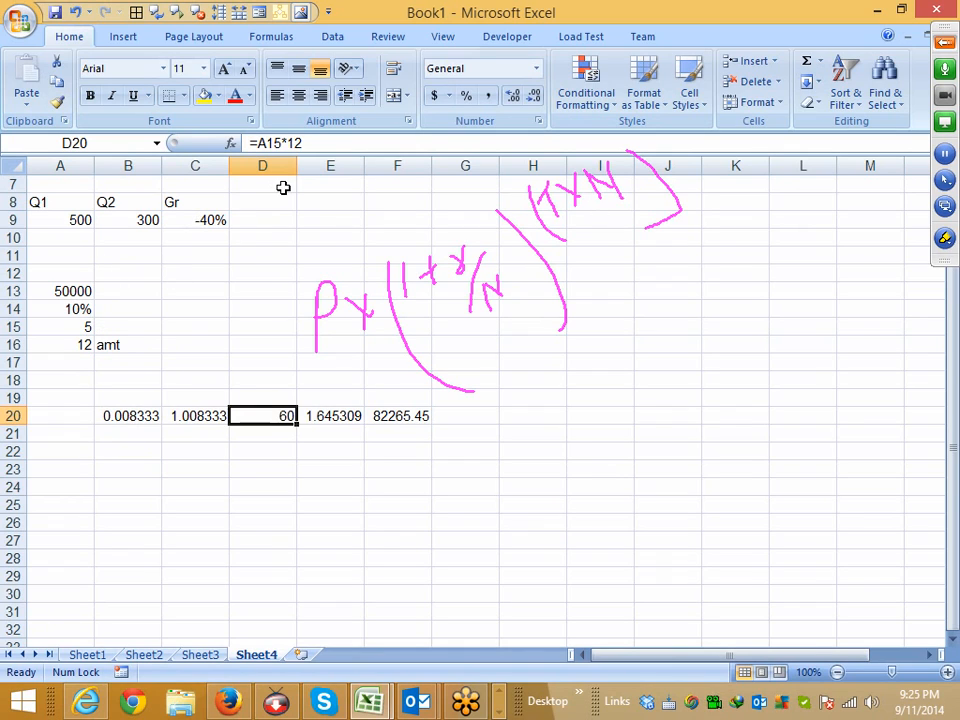
pyautogui.click(354, 414)
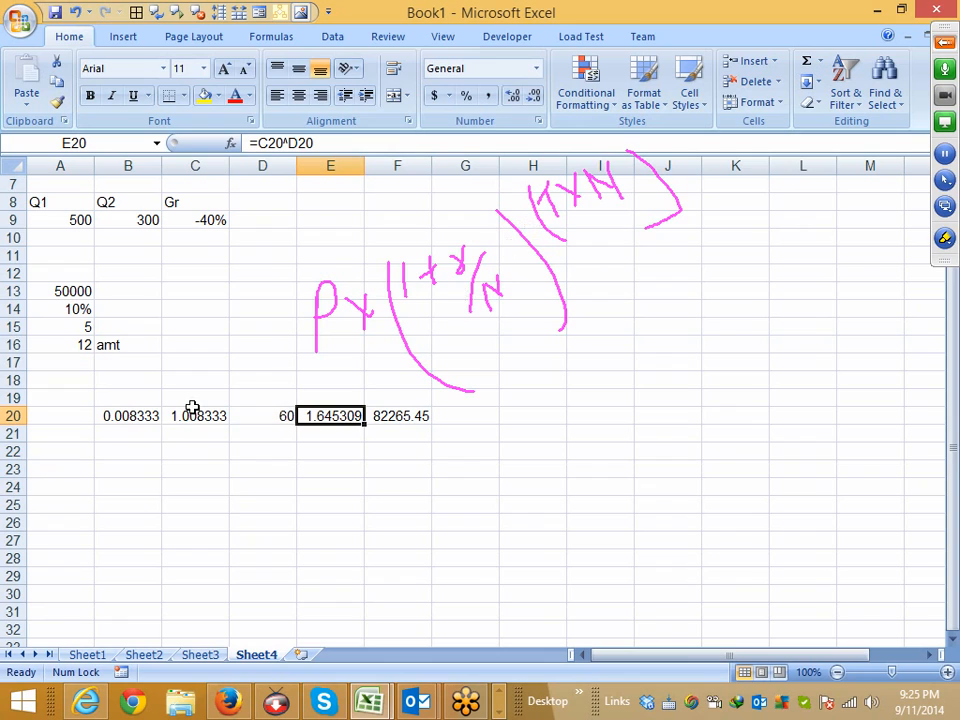
pyautogui.click(266, 420)
pyautogui.moveTo(204, 420); pyautogui.dragTo(248, 425)
pyautogui.click(324, 413)
pyautogui.click(471, 399)
pyautogui.moveTo(471, 399); pyautogui.dragTo(656, 276)
pyautogui.click(668, 326)
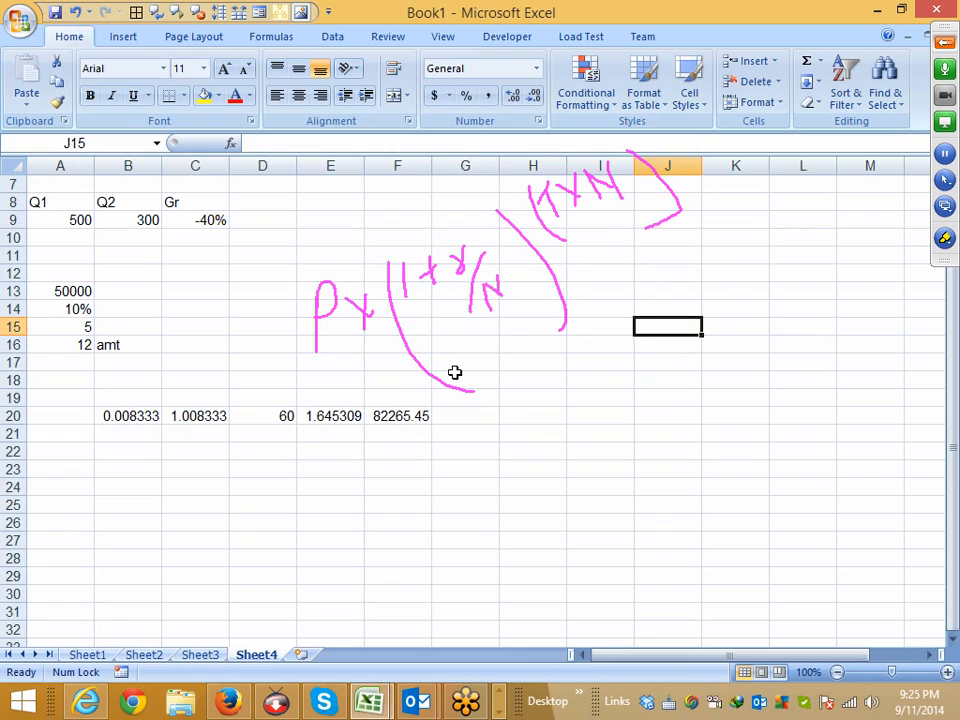
pyautogui.click(401, 435)
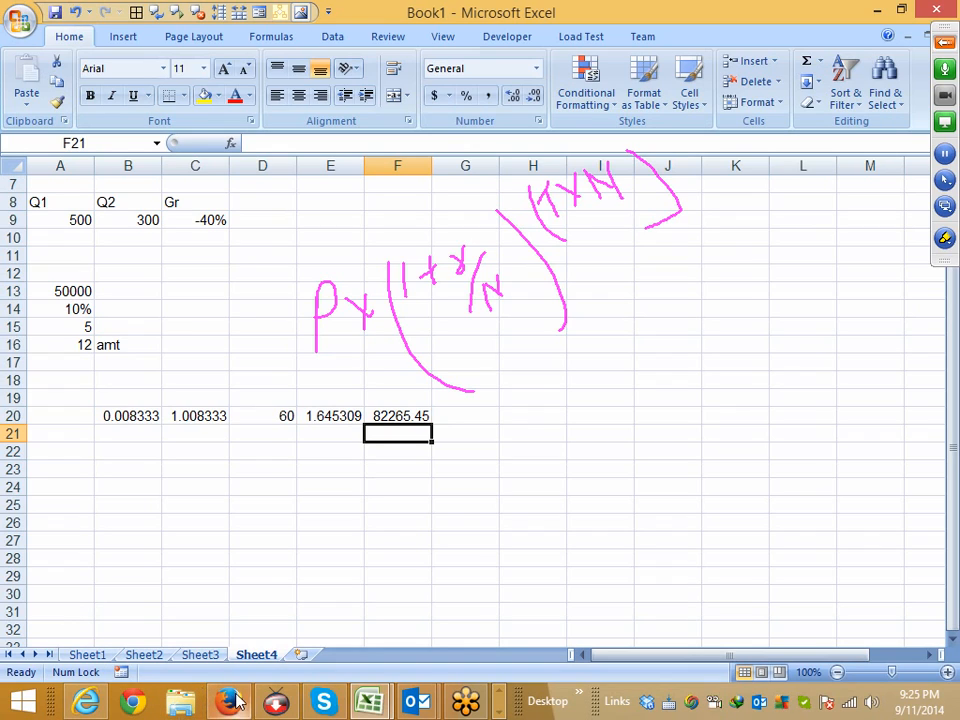
# Insert a new worksheet after Sheet4 and enter the principal 50000 in A1.
pyautogui.click(302, 655)
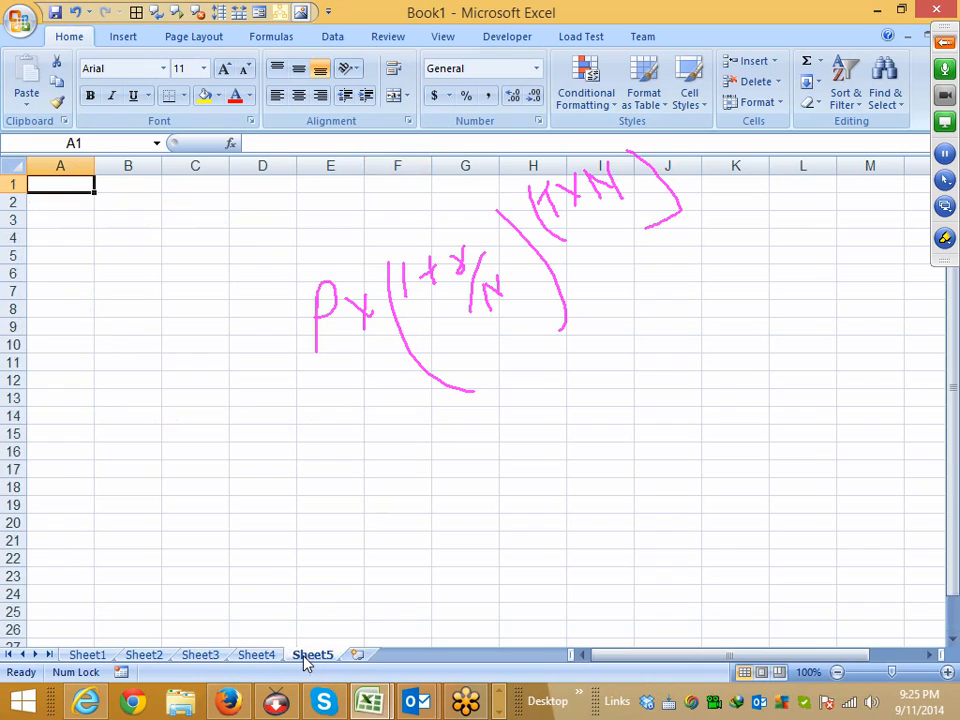
pyautogui.write('50000')
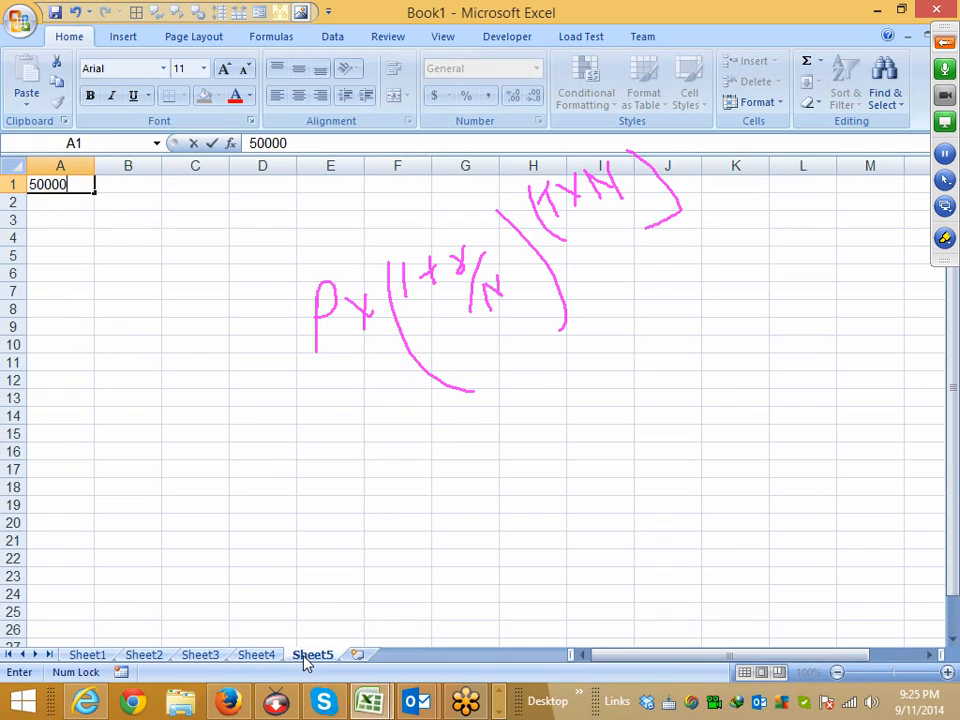
pyautogui.press('Tab')
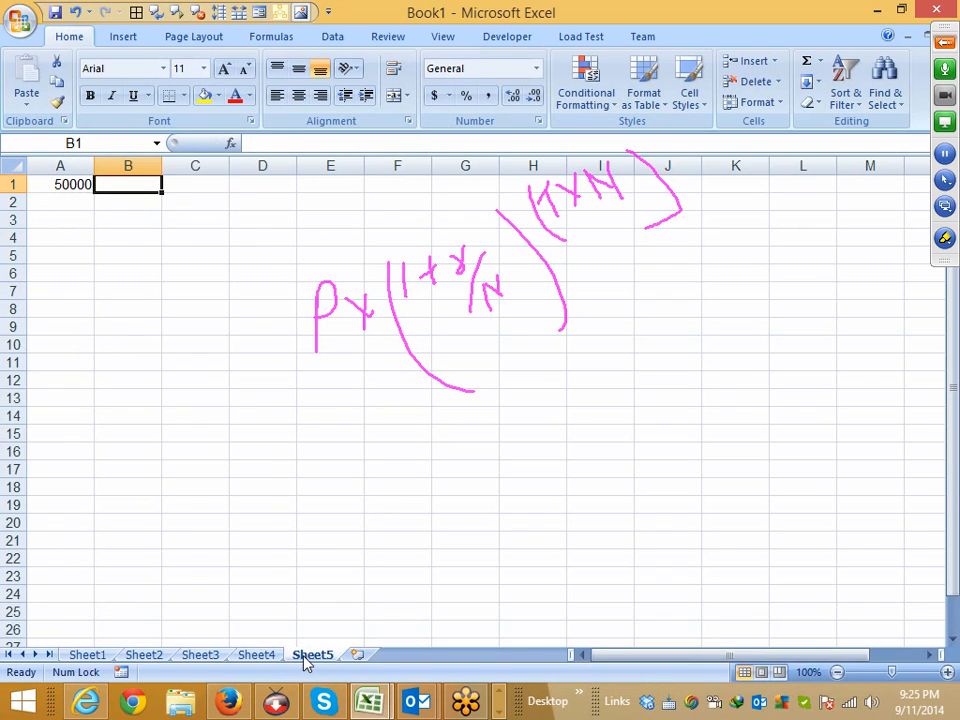
# Enter =10%/12 in B1 to calculate the monthly interest rate.
pyautogui.write('=10')
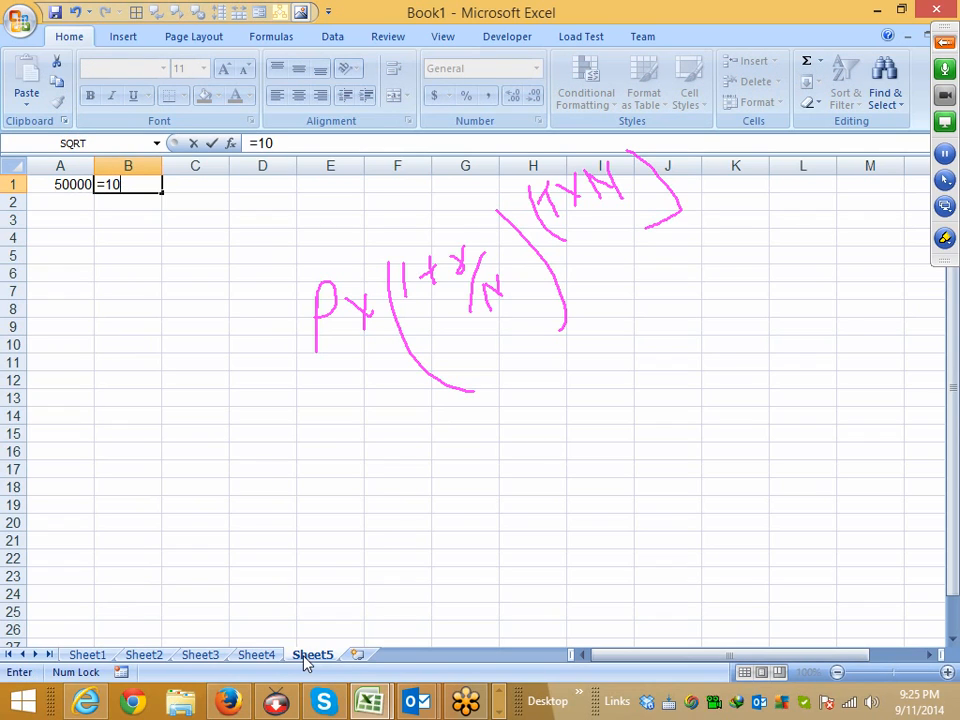
pyautogui.write('%/12')
pyautogui.press('Return')
pyautogui.press('Up')
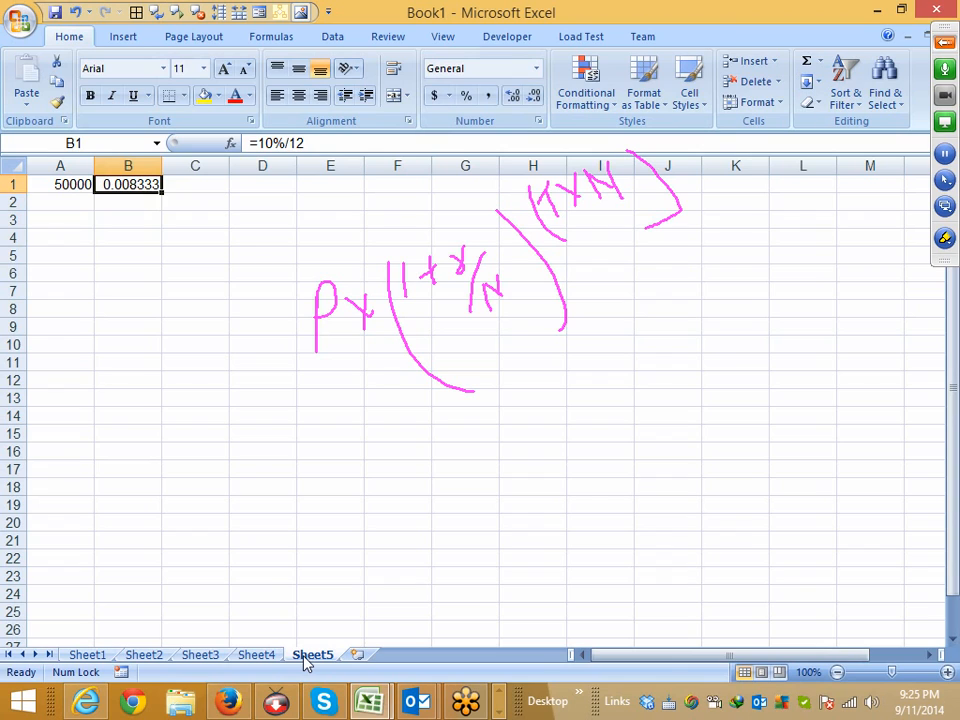
# Enter =A1*B1 in C1 to calculate the first month's interest.
pyautogui.press('Right')
pyautogui.write('=')
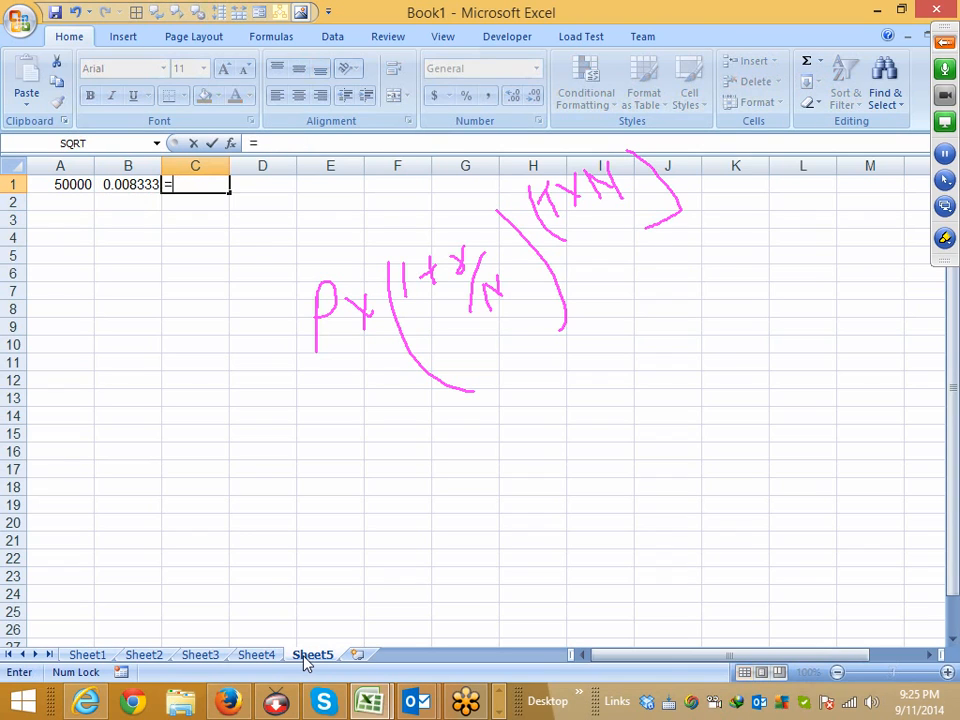
pyautogui.press('Left')
pyautogui.press('Left')
pyautogui.write('*')
pyautogui.press('Left')
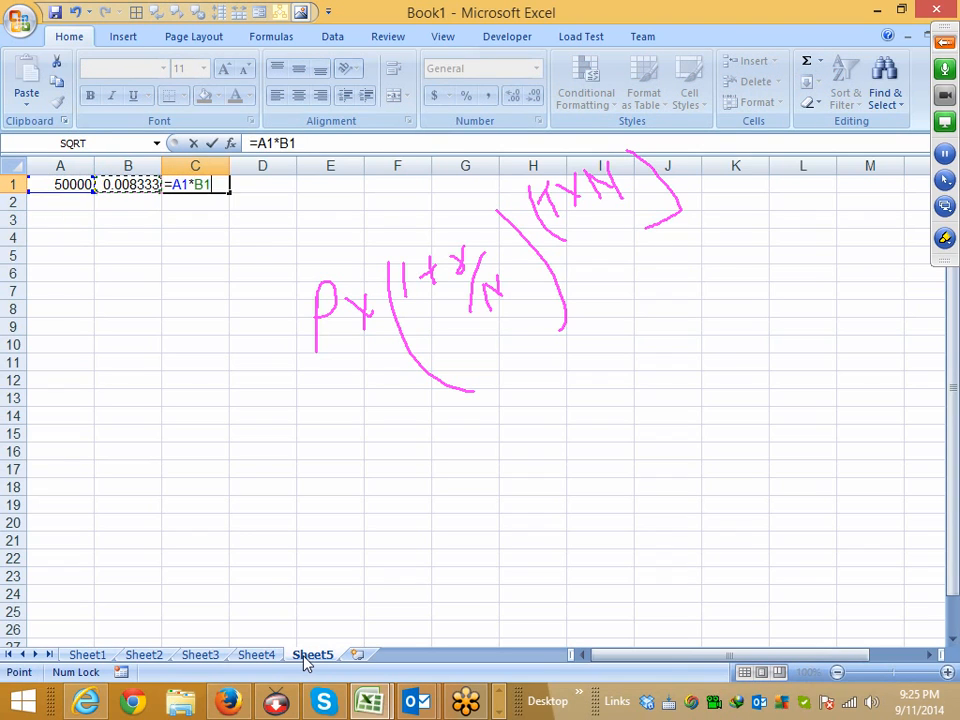
pyautogui.press('Return')
pyautogui.press('Up')
# Enter =A1+C1 in D1 to add the month's interest to the principal.
pyautogui.press('Right')
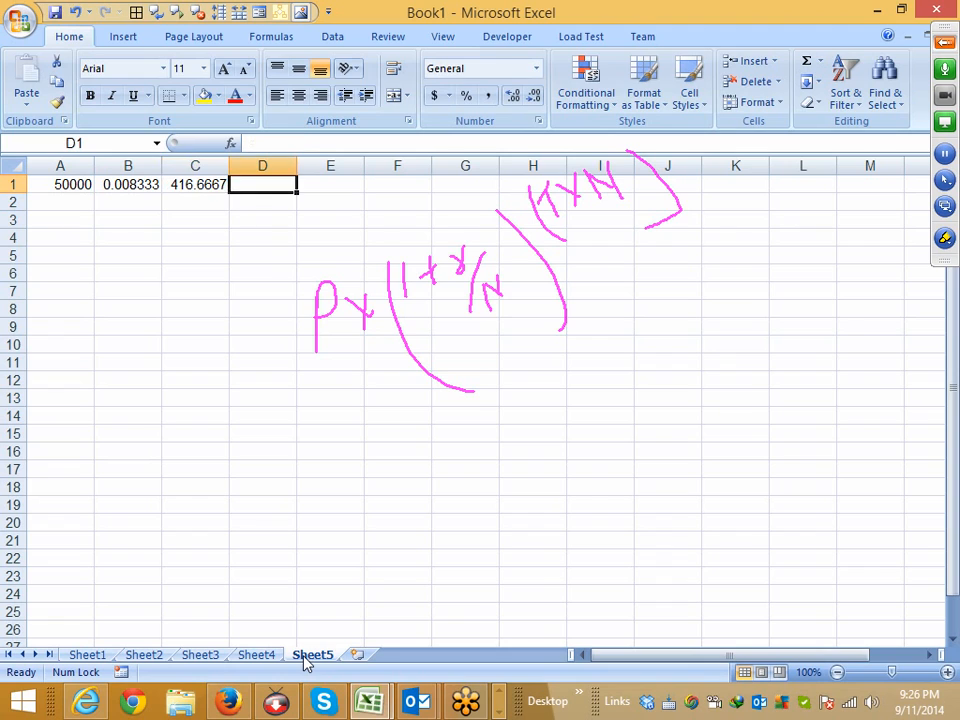
pyautogui.write('=')
pyautogui.press('Left')
pyautogui.press('Left')
pyautogui.press('Left')
pyautogui.write('+')
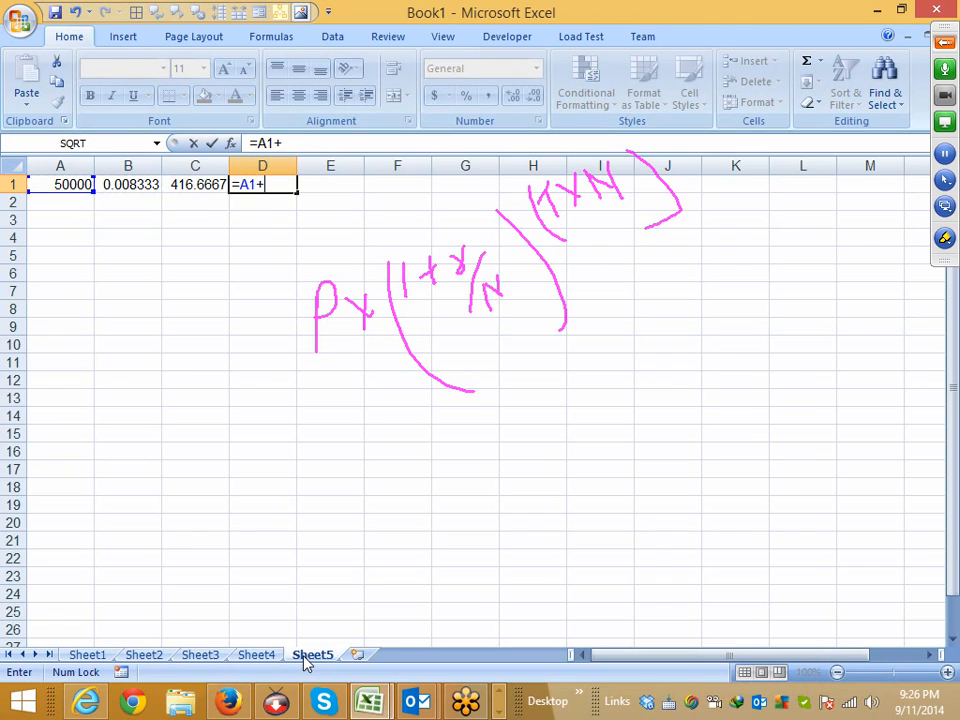
pyautogui.press('Left')
pyautogui.press('Return')
# Enter =D1 in A2 to carry the first month's closing amount forward as the next opening balance.
pyautogui.press('Left')
pyautogui.press('Left')
pyautogui.press('Left')
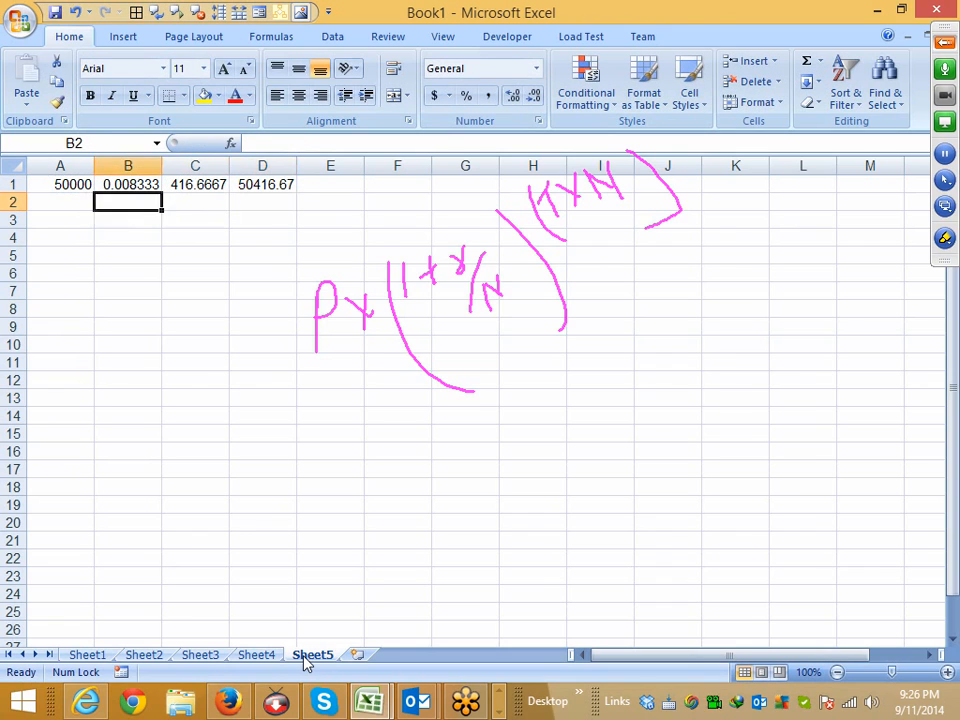
pyautogui.write('=')
pyautogui.press('Right')
pyautogui.press('Right')
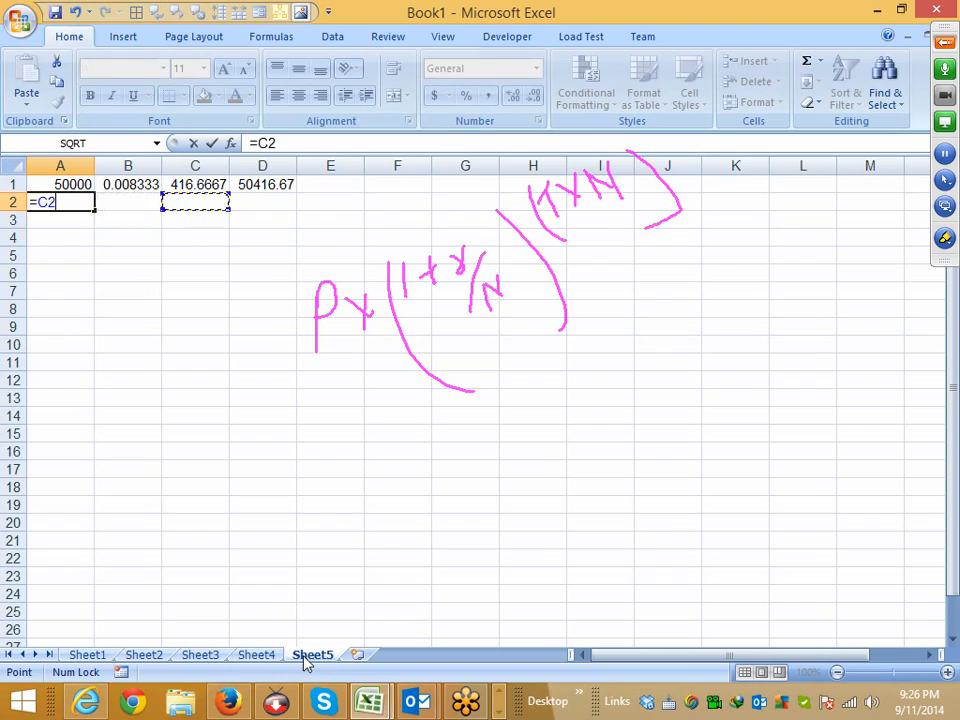
pyautogui.press('Right')
pyautogui.press('Up')
pyautogui.press('Return')
# Fill the formulas from B1:D1 down into B2:D2.
pyautogui.press('Right')
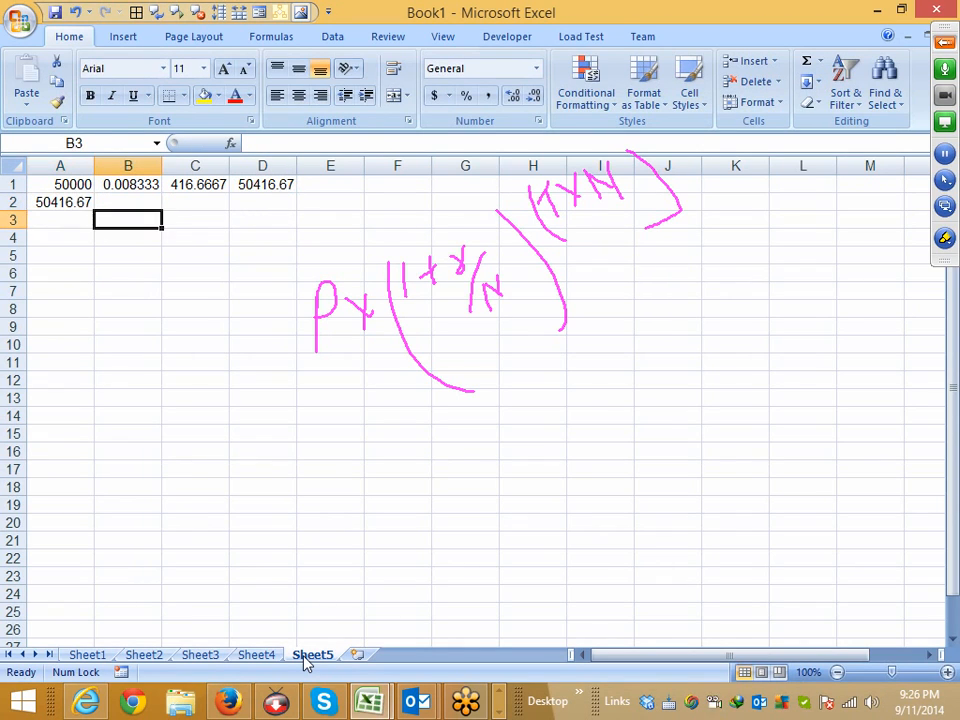
pyautogui.press('Up')
pyautogui.hotkey('shift', 'Right')
pyautogui.hotkey('shift', 'Right')
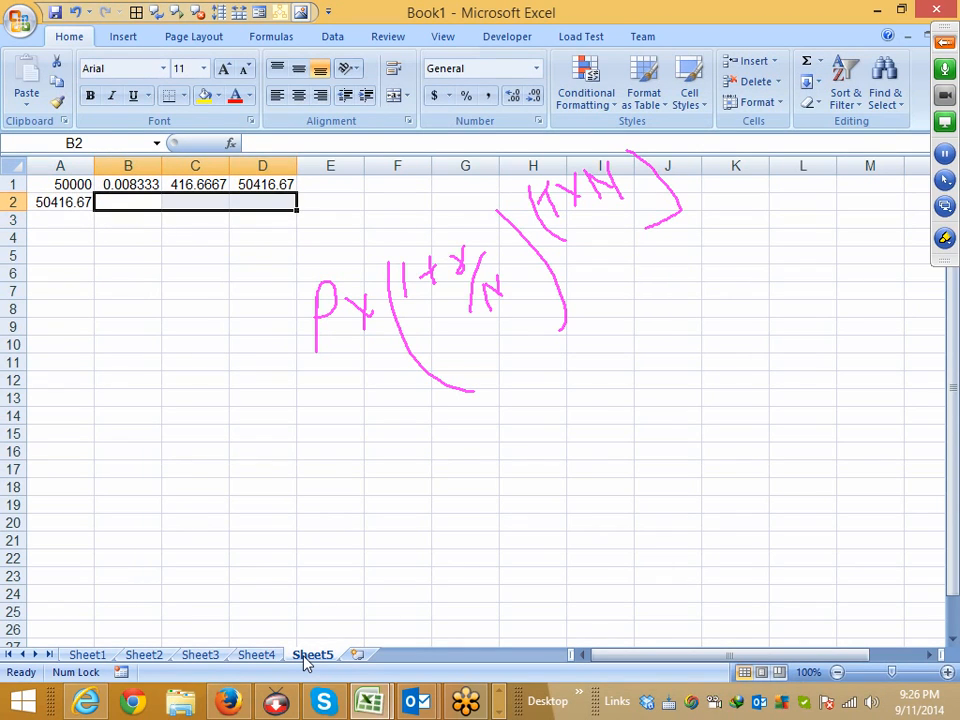
pyautogui.hotkey('ctrl', 'r')
# Fill the formulas in A2:D2 down through row 60 to complete the 60-month compounding schedule.
pyautogui.hotkey('shift', 'Left')
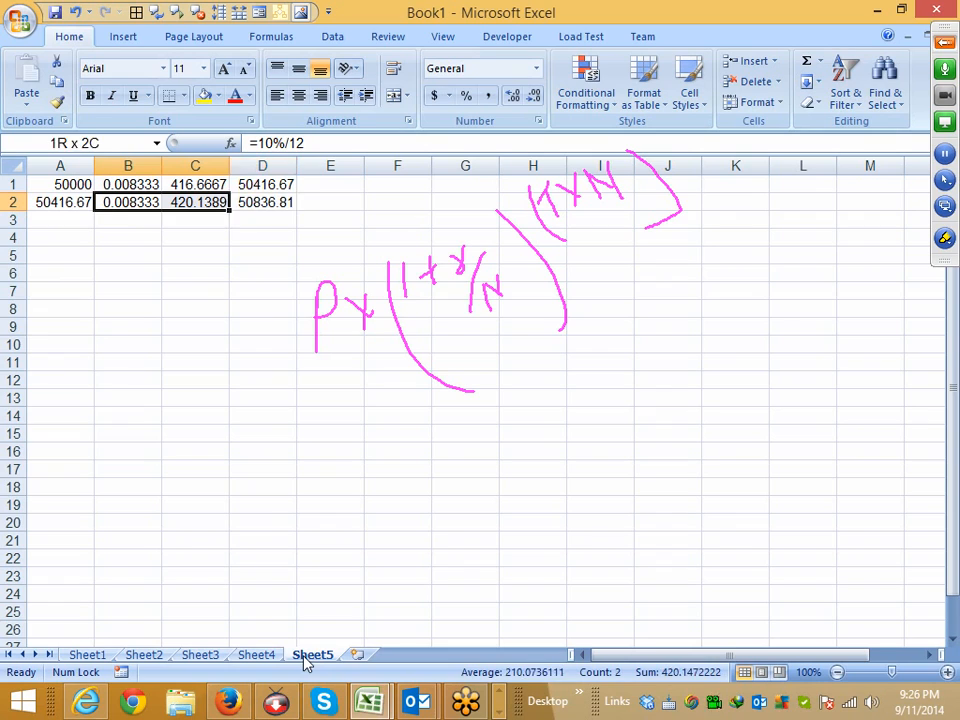
pyautogui.press('Left')
pyautogui.hotkey('shift', 'Right')
pyautogui.hotkey('shift', 'Right')
pyautogui.hotkey('shift', 'Right')
pyautogui.hotkey('shift', 'Right')
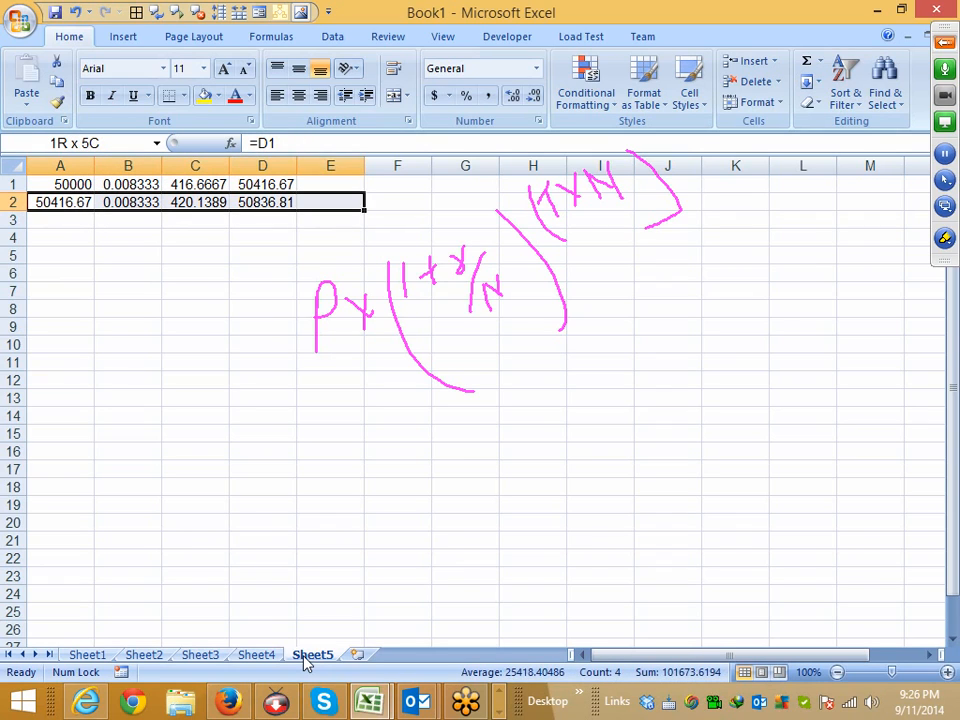
pyautogui.hotkey('shift', 'Left')
pyautogui.hotkey('shift', 'Down')
pyautogui.hotkey('shift', 'Down')
pyautogui.hotkey('shift', 'Down')
pyautogui.hotkey('shift', 'Down')
pyautogui.hotkey('shift', 'Down')
pyautogui.hotkey('shift', 'Down')
pyautogui.hotkey('shift', 'Down')
pyautogui.hotkey('shift', 'Down')
pyautogui.hotkey('shift', 'Down')
pyautogui.hotkey('shift', 'Down')
pyautogui.hotkey('shift', 'Down')
pyautogui.hotkey('shift', 'Down')
pyautogui.hotkey('shift', 'Down')
pyautogui.hotkey('shift', 'Down')
pyautogui.hotkey('shift', 'Down')
pyautogui.hotkey('shift', 'Down')
pyautogui.hotkey('shift', 'Down')
pyautogui.hotkey('shift', 'Down')
pyautogui.hotkey('shift', 'Down')
pyautogui.hotkey('shift', 'Down')
pyautogui.hotkey('shift', 'Down')
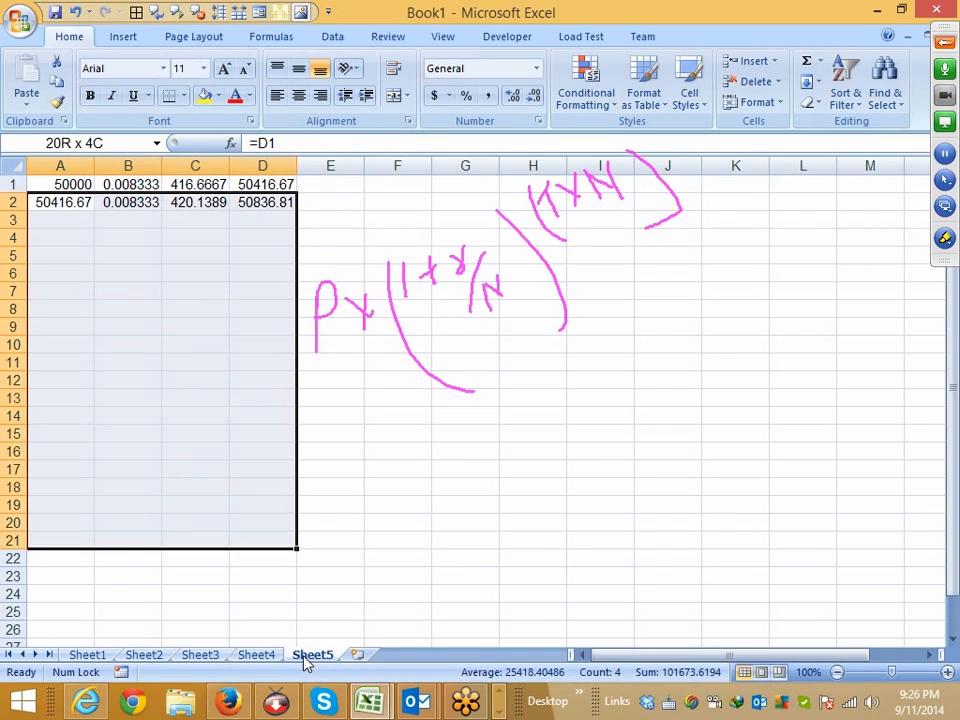
pyautogui.hotkey('shift', 'Down')
pyautogui.hotkey('shift', 'Down')
pyautogui.hotkey('shift', 'Down')
pyautogui.hotkey('shift', 'Down')
pyautogui.hotkey('shift', 'Down')
pyautogui.hotkey('shift', 'Down')
pyautogui.hotkey('shift', 'Down')
pyautogui.hotkey('shift', 'Down')
pyautogui.hotkey('shift', 'Down')
pyautogui.hotkey('shift', 'Down')
pyautogui.hotkey('shift', 'Down')
pyautogui.hotkey('shift', 'Down')
pyautogui.hotkey('shift', 'Down')
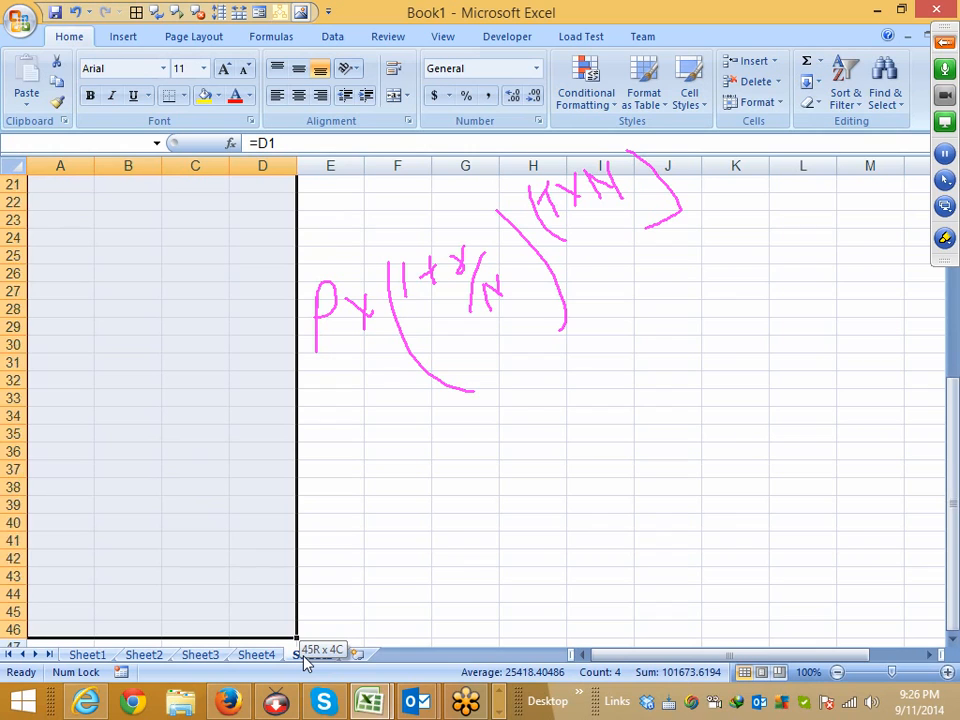
pyautogui.hotkey('shift', 'Down')
pyautogui.hotkey('shift', 'Down')
pyautogui.hotkey('shift', 'Down')
pyautogui.hotkey('shift', 'Down')
pyautogui.hotkey('shift', 'Down')
pyautogui.hotkey('shift', 'Down')
pyautogui.hotkey('shift', 'Down')
pyautogui.hotkey('shift', 'Down')
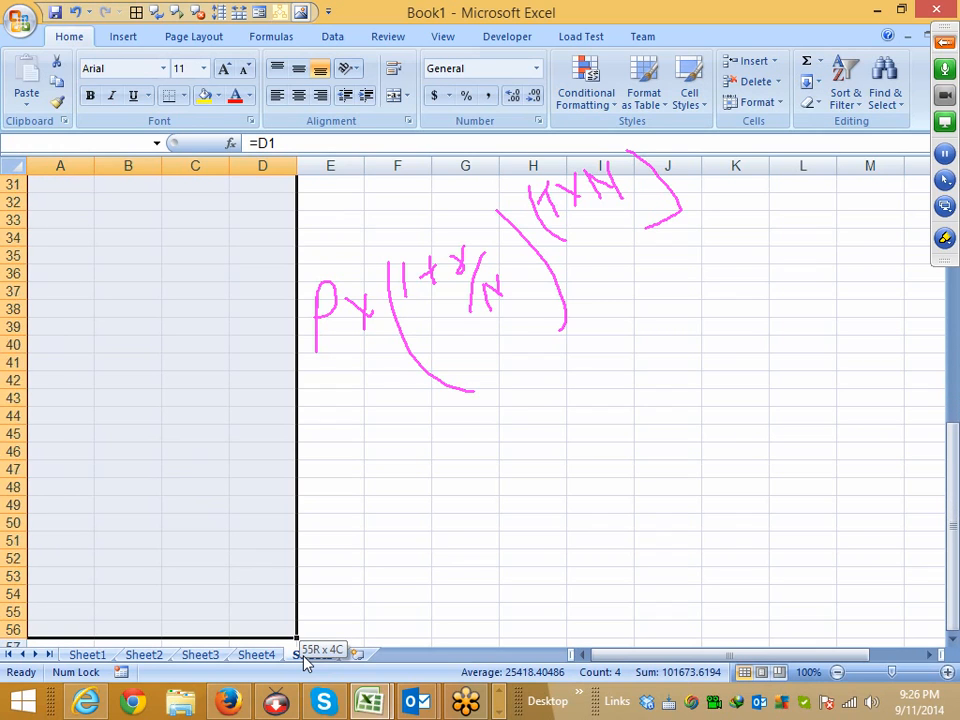
pyautogui.moveTo(304, 657); pyautogui.dragTo(304, 657)
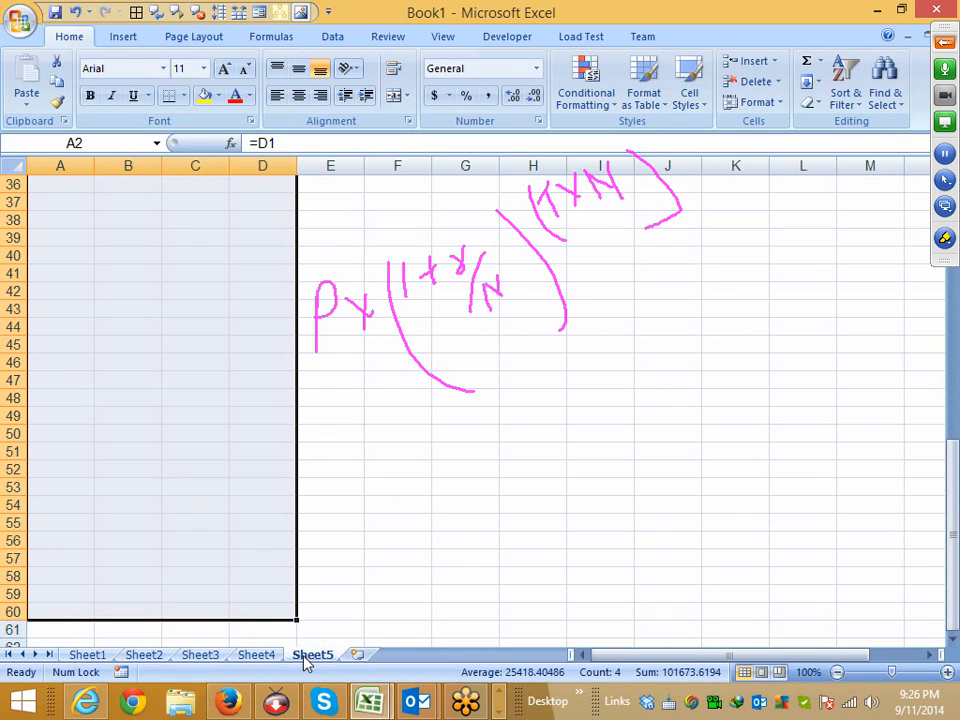
pyautogui.hotkey('ctrl', 'd')
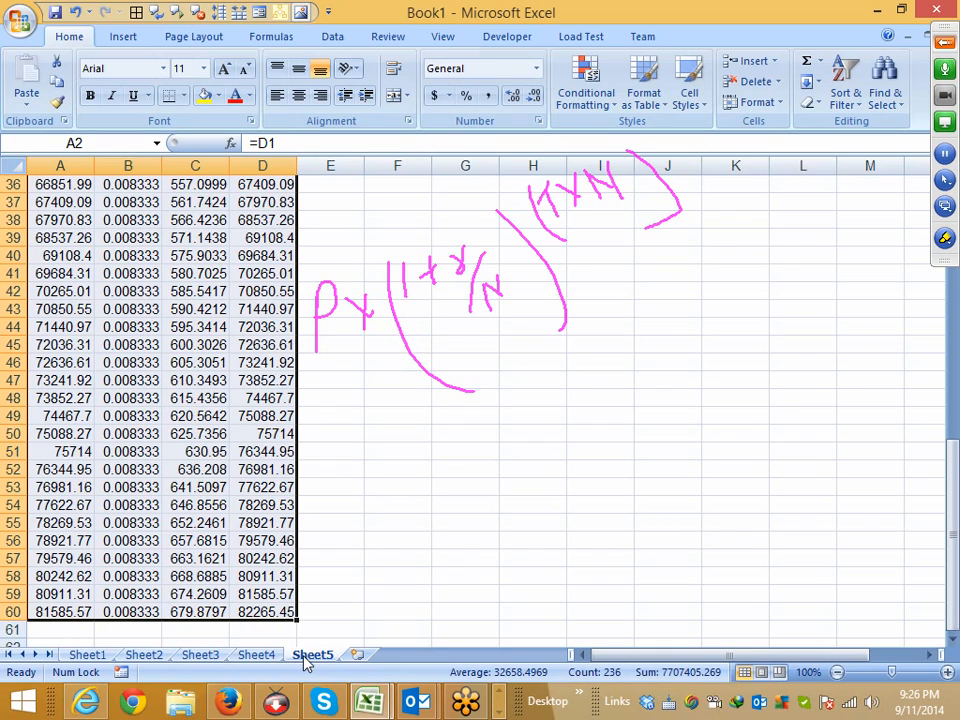
# Compare the schedule's final amount with the result in F20 on Sheet4, and review the formulas in the schedule's first rows.
pyautogui.hotkey('ctrl', 'pageup')
pyautogui.press('Up')
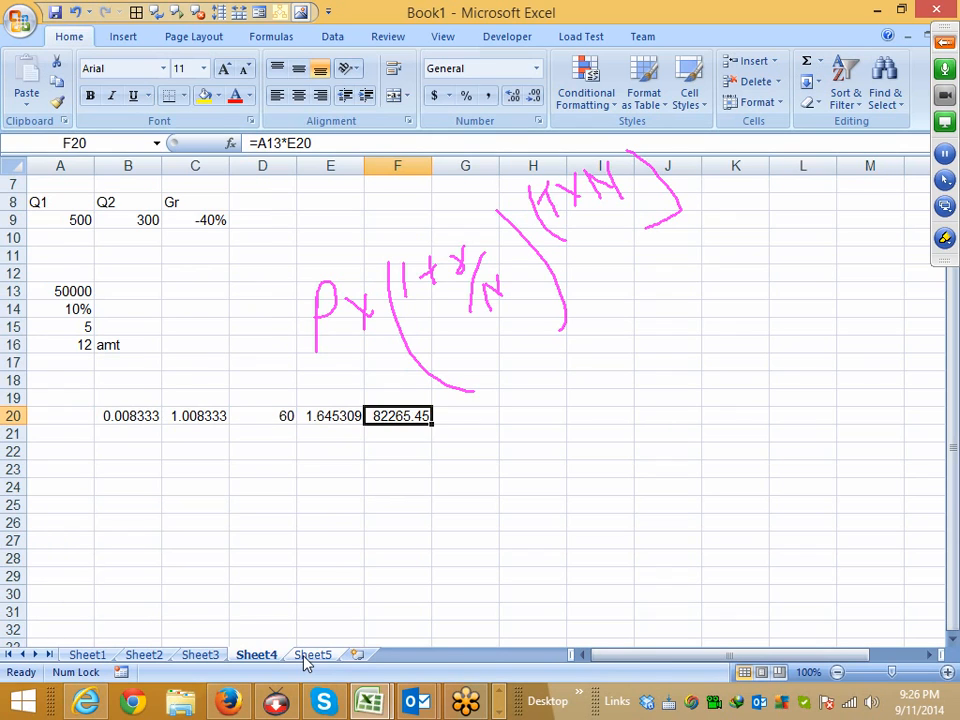
pyautogui.click(305, 656)
pyautogui.hotkey('ctrl', 'Home')
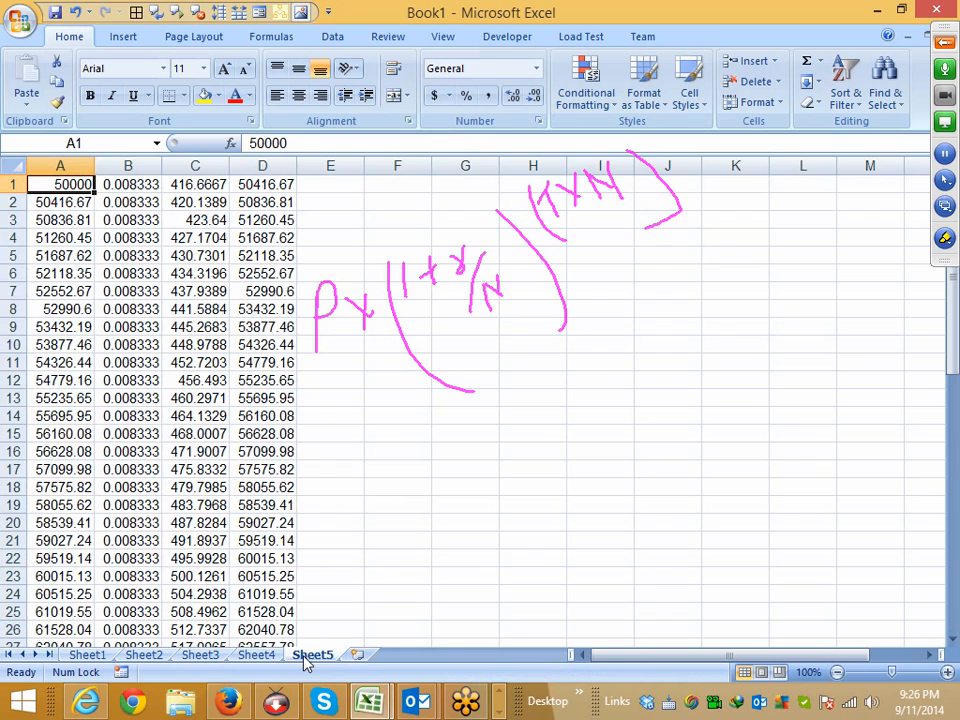
pyautogui.press('Right')
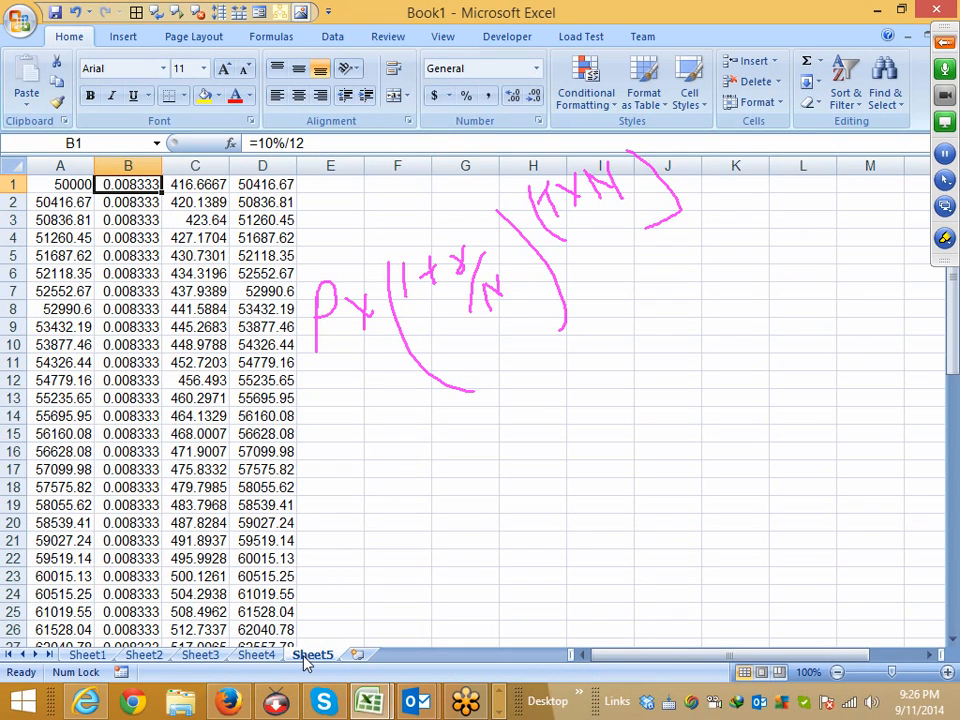
pyautogui.hotkey('ctrl', 'Down')
pyautogui.press('Right')
pyautogui.hotkey('ctrl', 'Up')
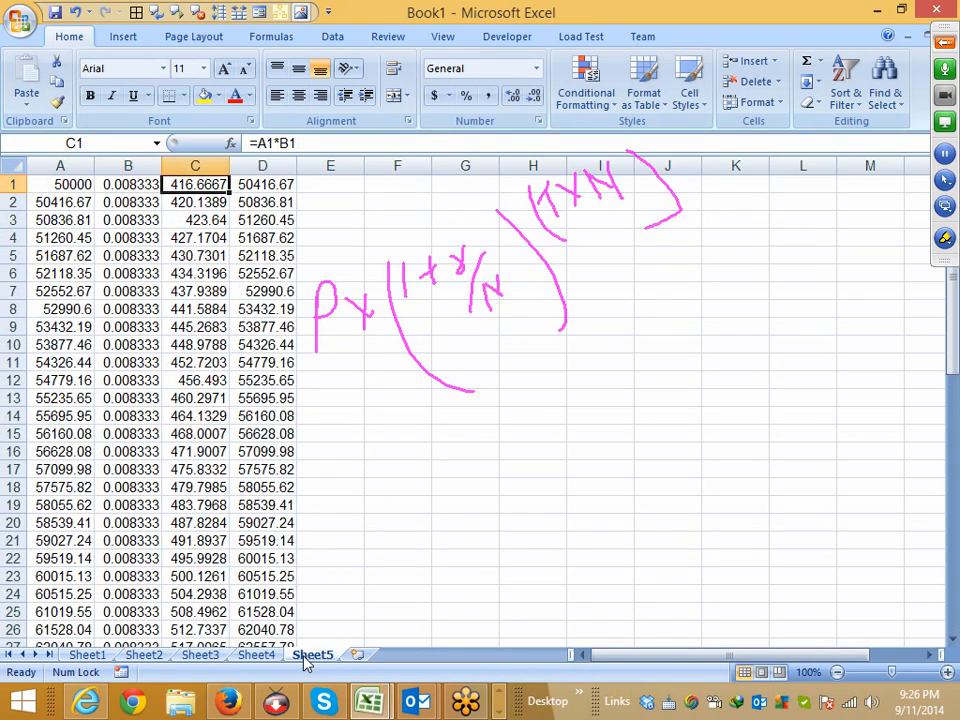
pyautogui.press('Down')
pyautogui.press('Left')
pyautogui.press('Left')
pyautogui.press('Down')
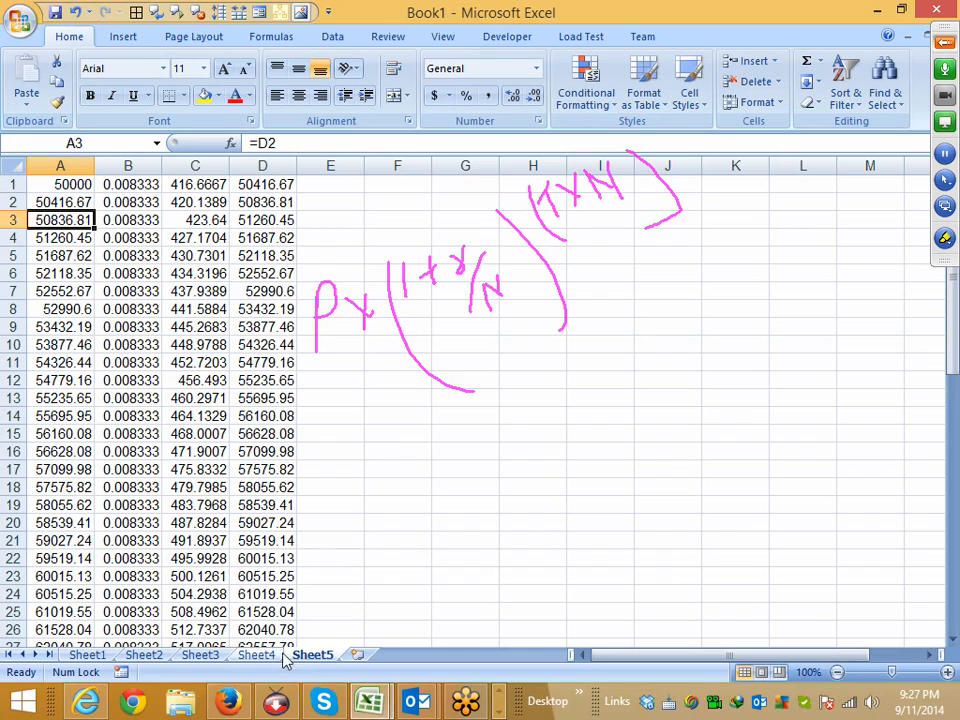
# On Sheet4, replace the B20 reference in C20 so the formula reads =1+(A14/12), and clear B20.
pyautogui.click(272, 656)
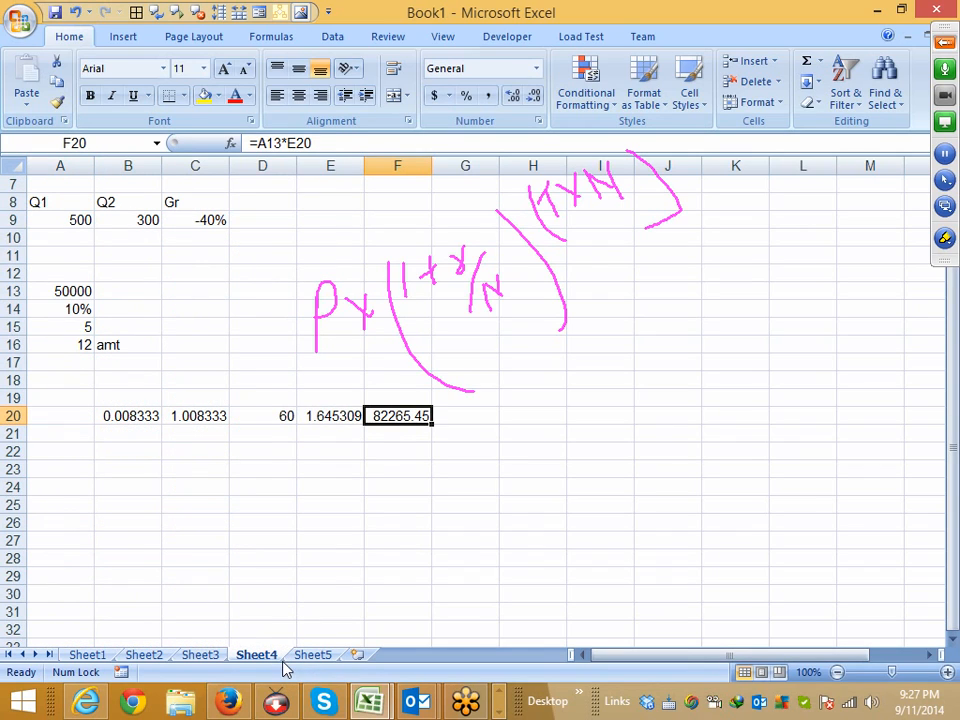
pyautogui.click(146, 416)
pyautogui.click(262, 416)
pyautogui.click(440, 416)
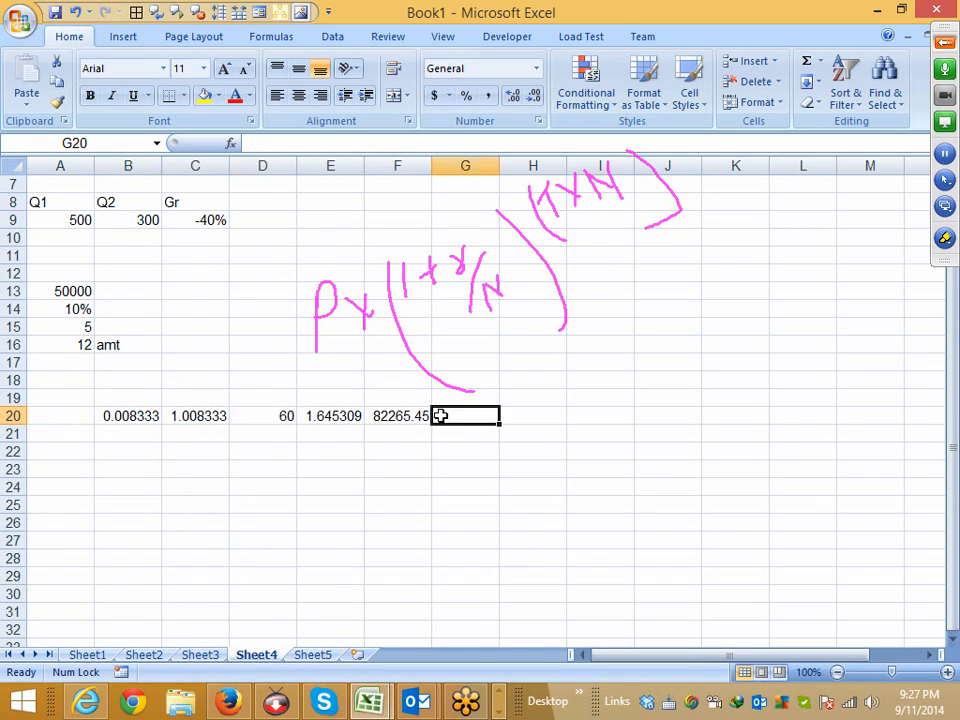
pyautogui.moveTo(420, 416); pyautogui.dragTo(124, 413)
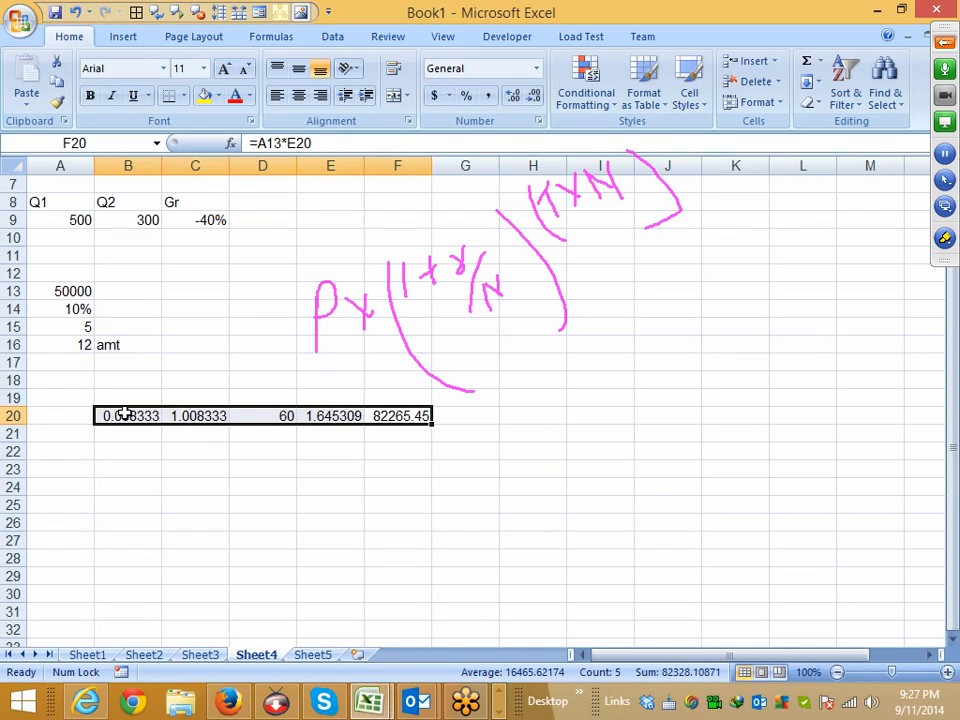
pyautogui.click(122, 416)
pyautogui.click(260, 143)
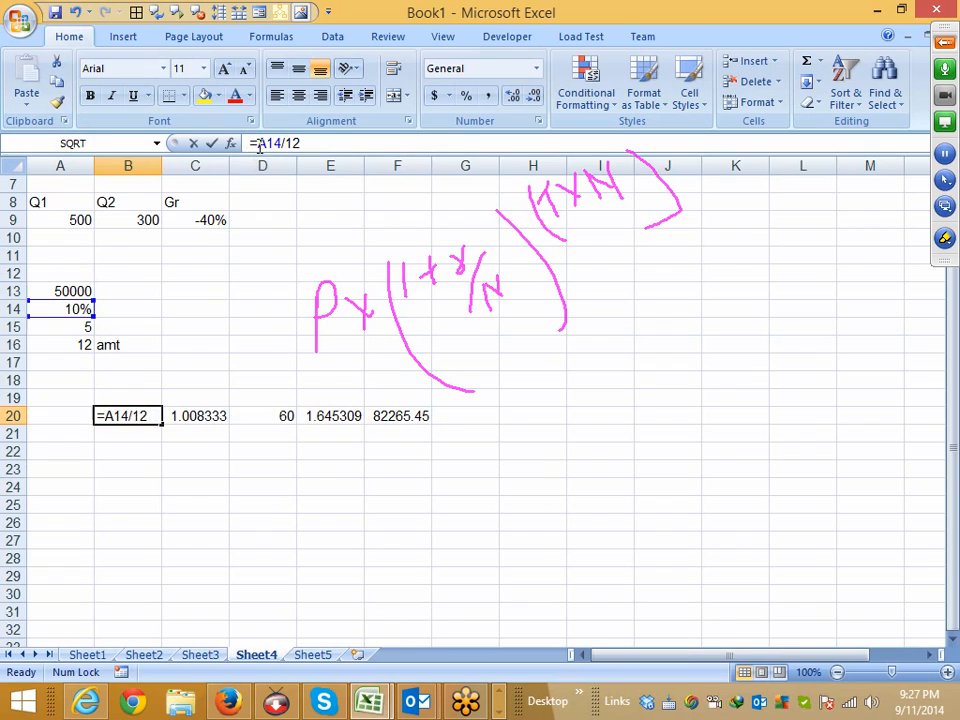
pyautogui.moveTo(260, 143); pyautogui.dragTo(343, 146)
pyautogui.press('Escape')
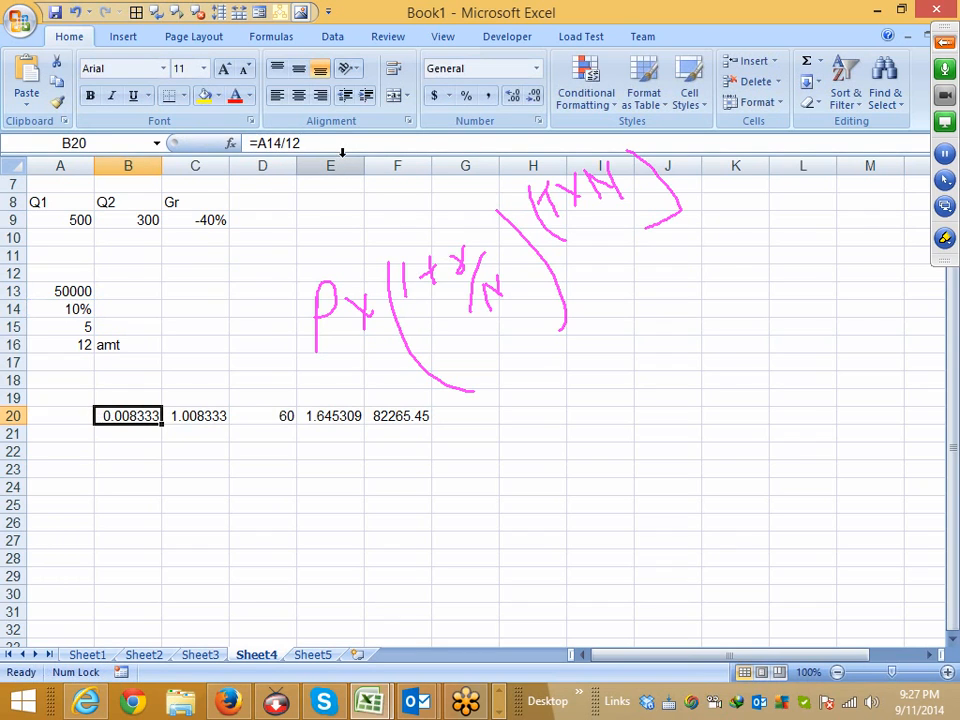
pyautogui.click(199, 416)
pyautogui.press('F2')
pyautogui.hotkey('ctrl', 'shift', 'Left')
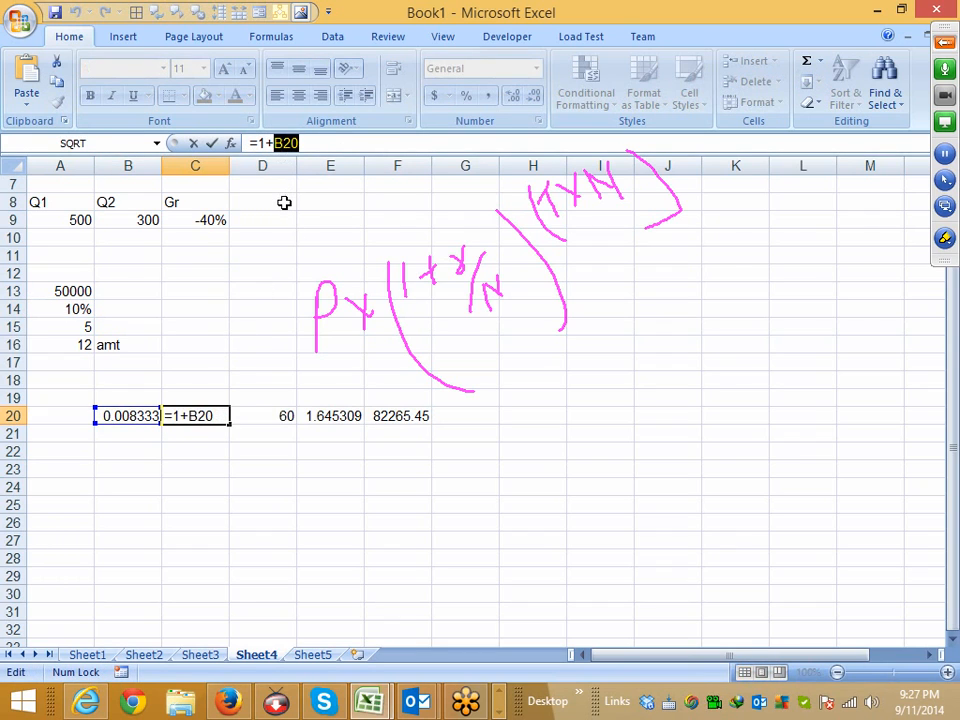
pyautogui.press('BackSpace')
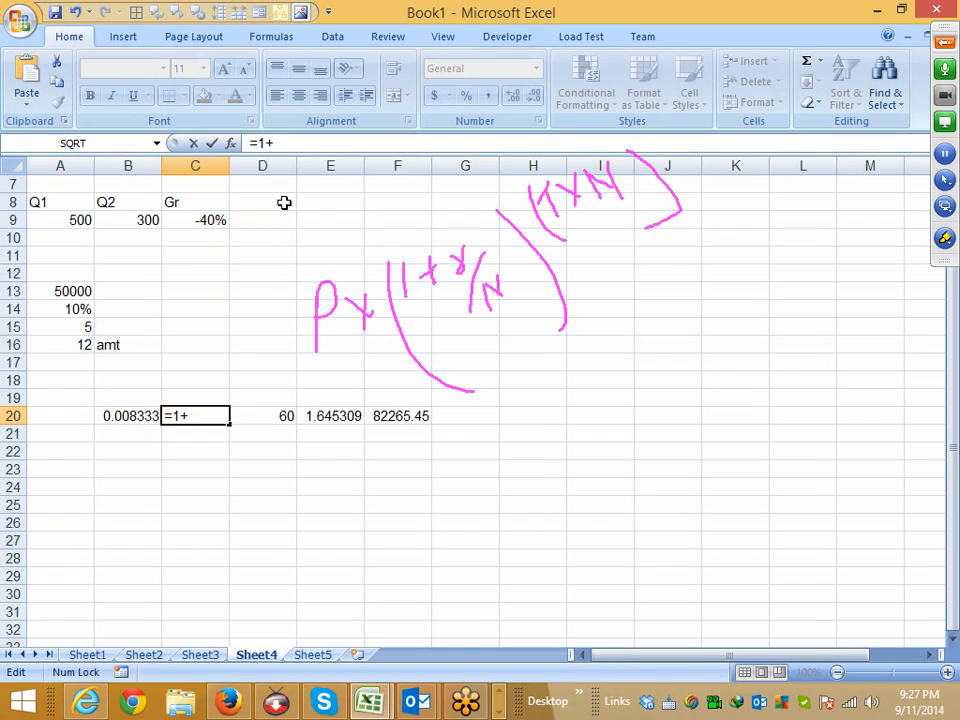
pyautogui.write('()')
pyautogui.write('A14/12')
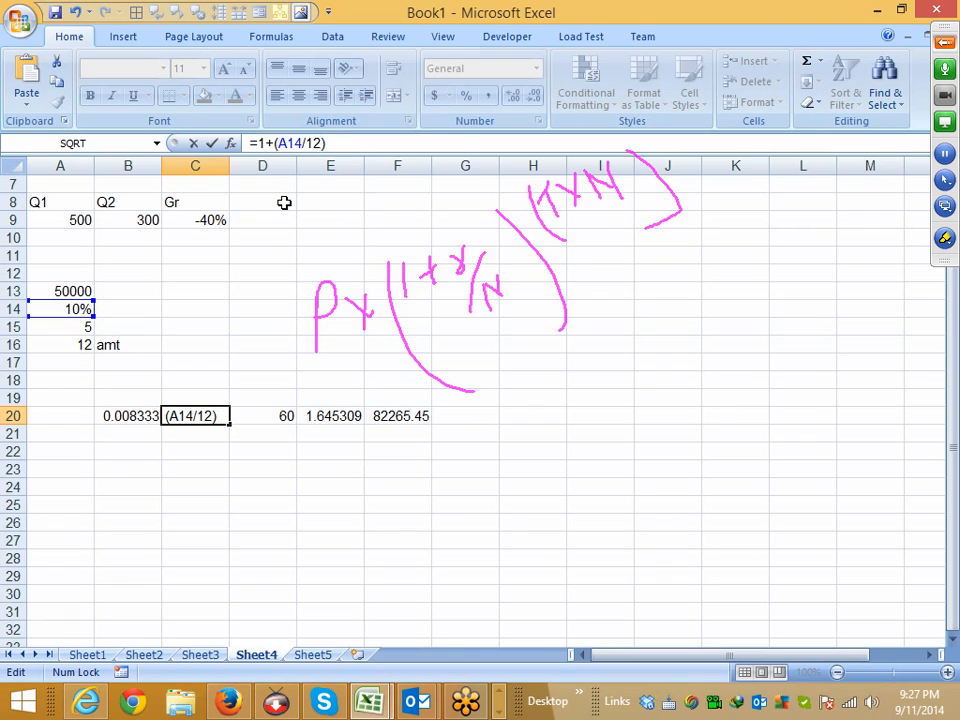
pyautogui.press('Return')
pyautogui.press('Left')
pyautogui.press('Up')
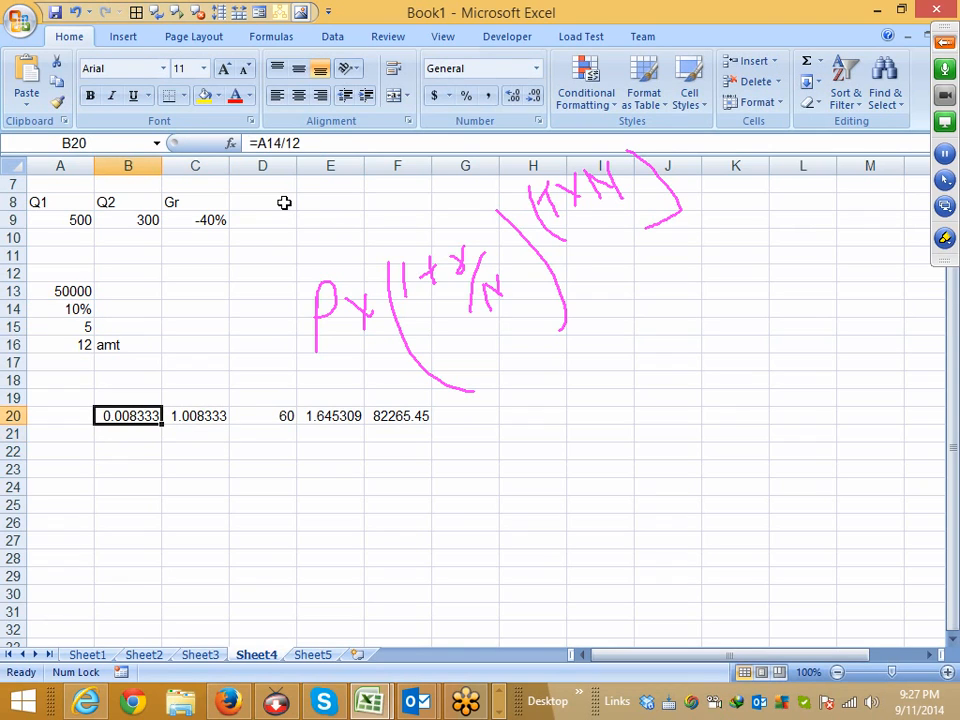
pyautogui.press('Delete')
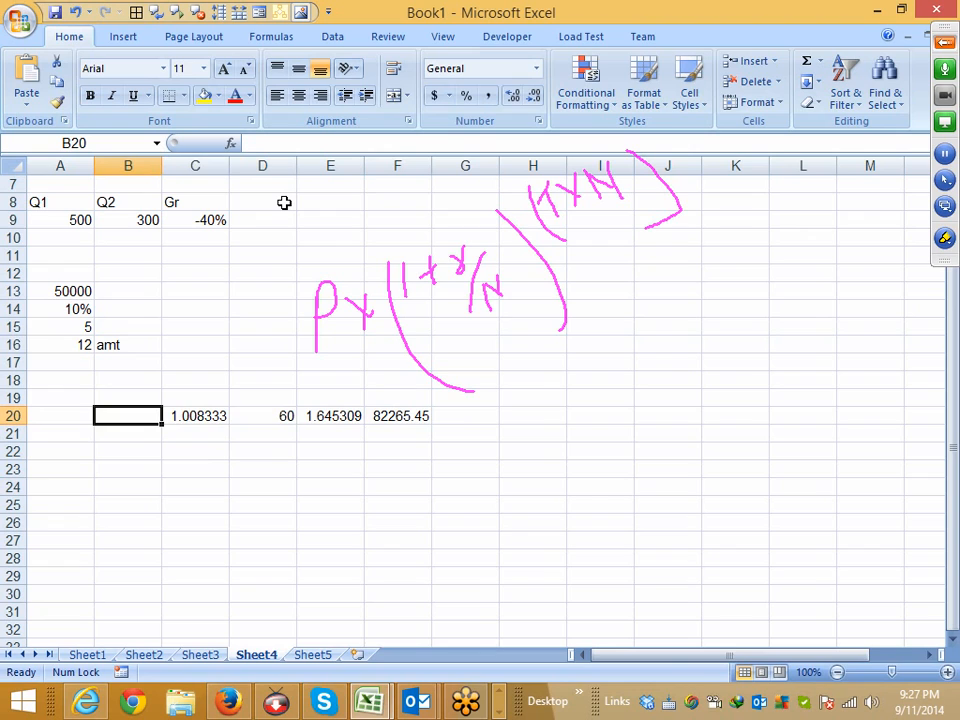
# Replace the C20 reference in E20 with C20's expression so it reads =(1+(A14/12))^D20, and clear C20.
pyautogui.press('Right')
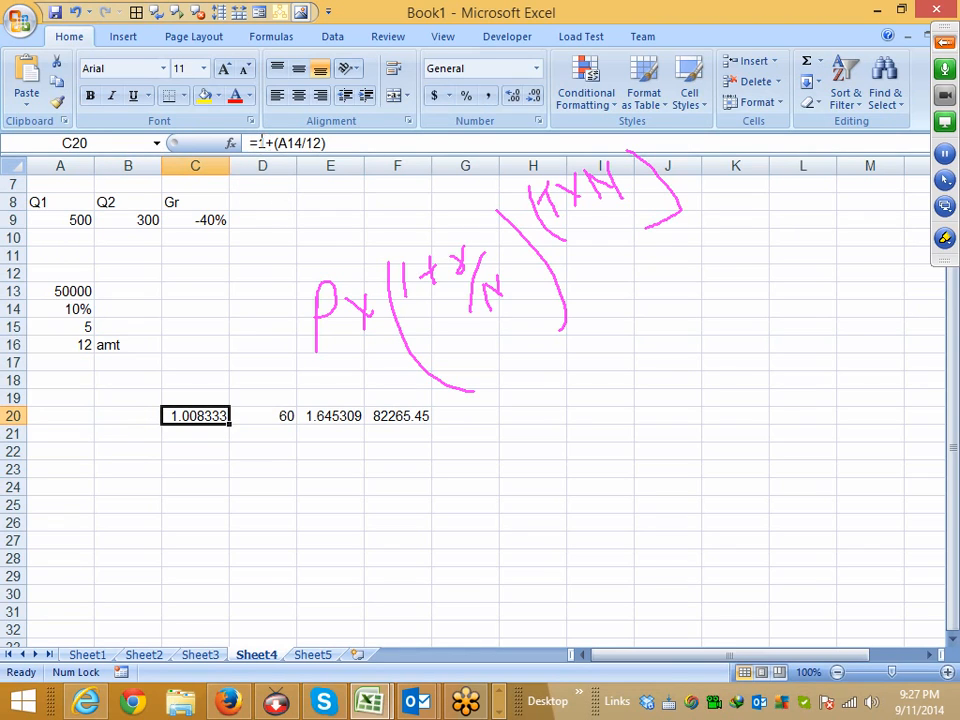
pyautogui.moveTo(259, 143); pyautogui.dragTo(325, 144)
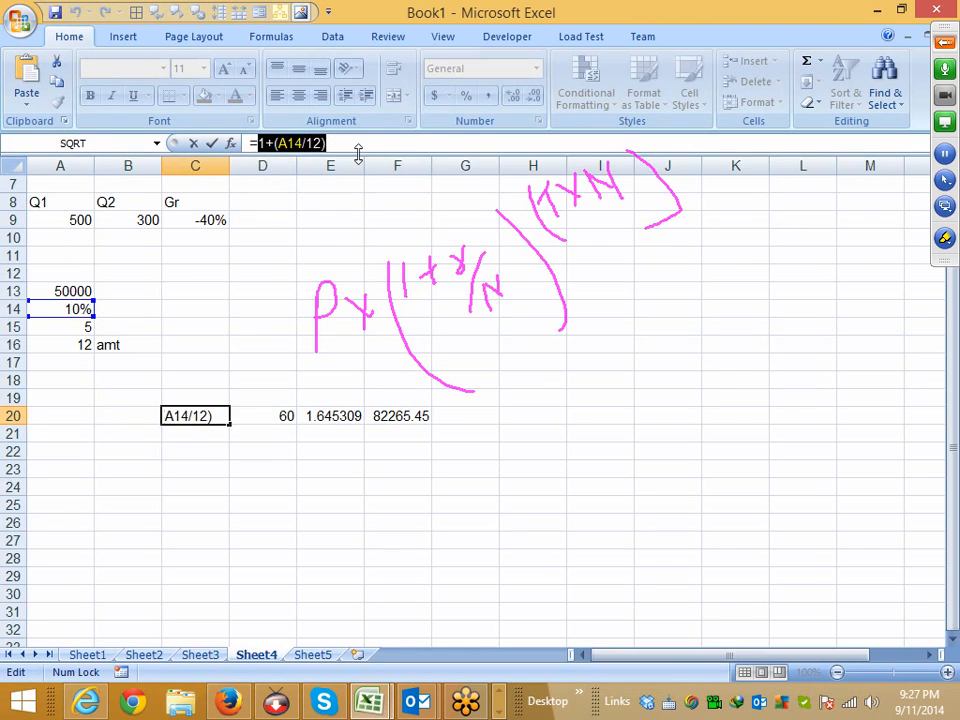
pyautogui.press('Escape')
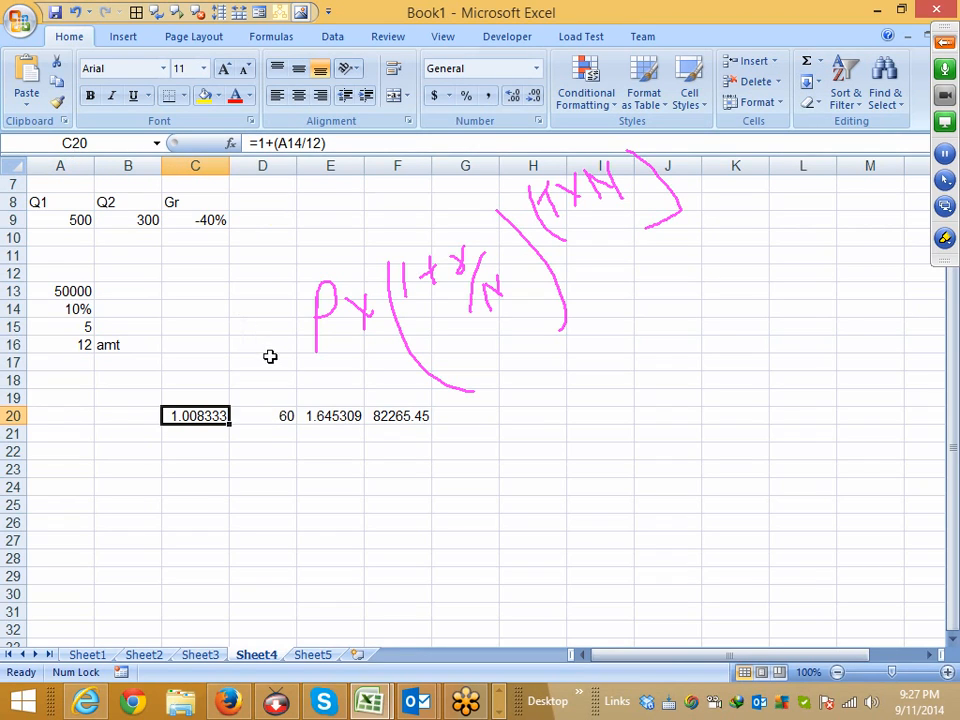
pyautogui.click(316, 416)
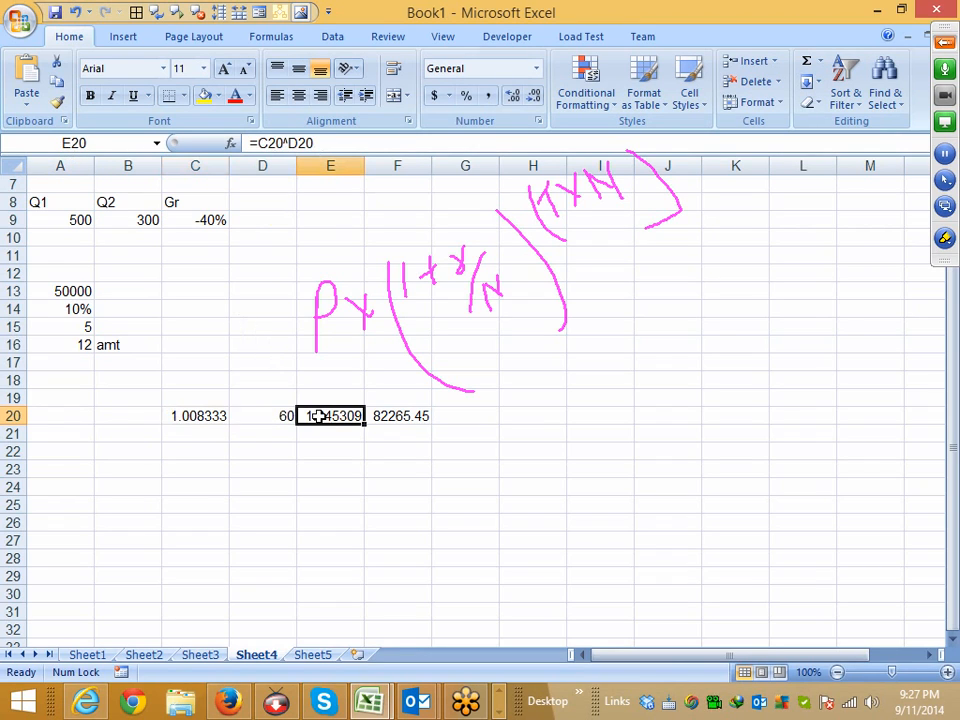
pyautogui.doubleClick(266, 143)
pyautogui.press('BackSpace')
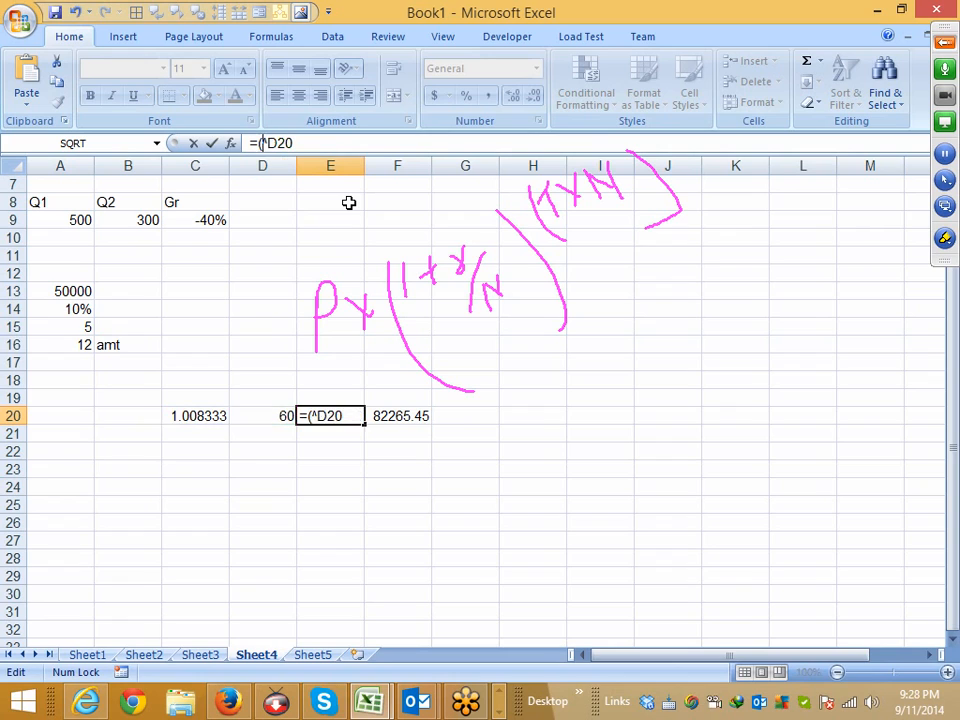
pyautogui.write('()')
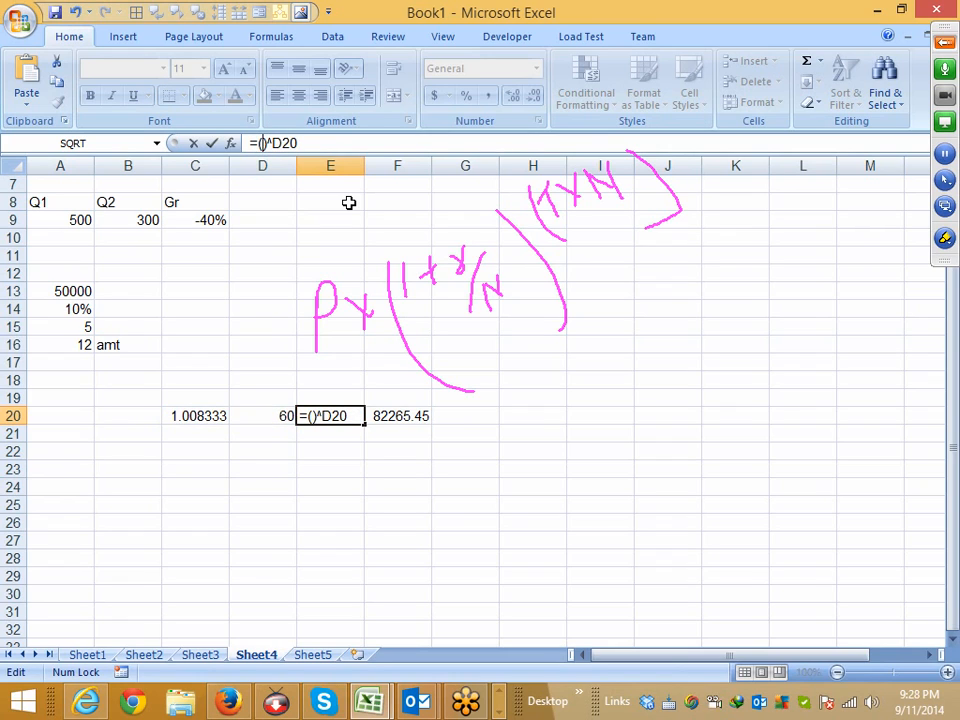
pyautogui.write('1+(A14/12)')
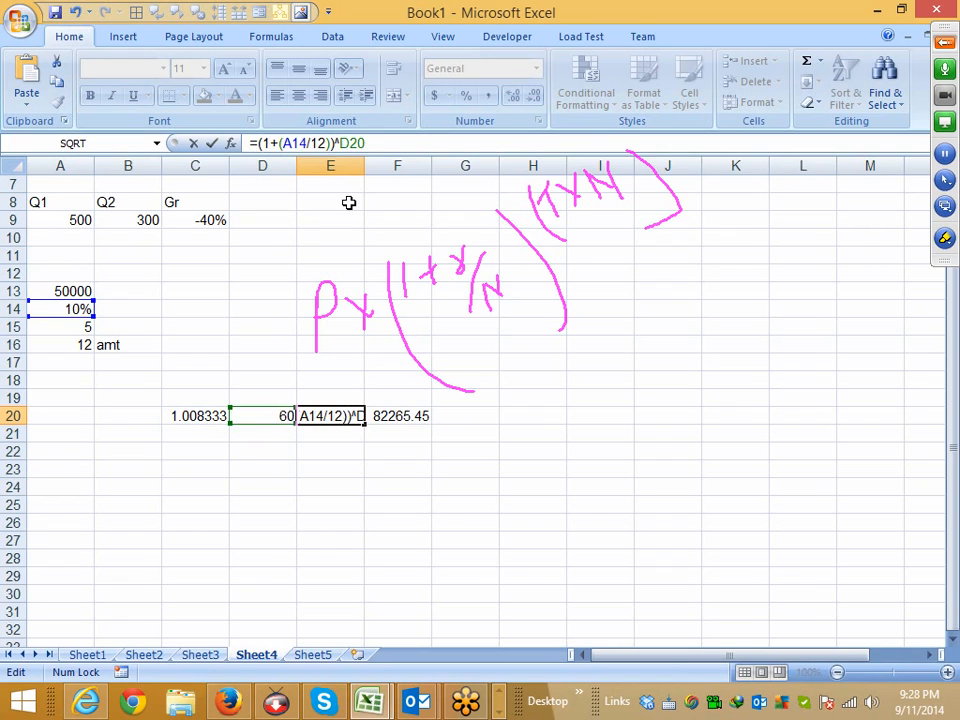
pyautogui.press('Return')
pyautogui.press('Up')
pyautogui.press('Left')
pyautogui.press('Left')
pyautogui.press('Delete')
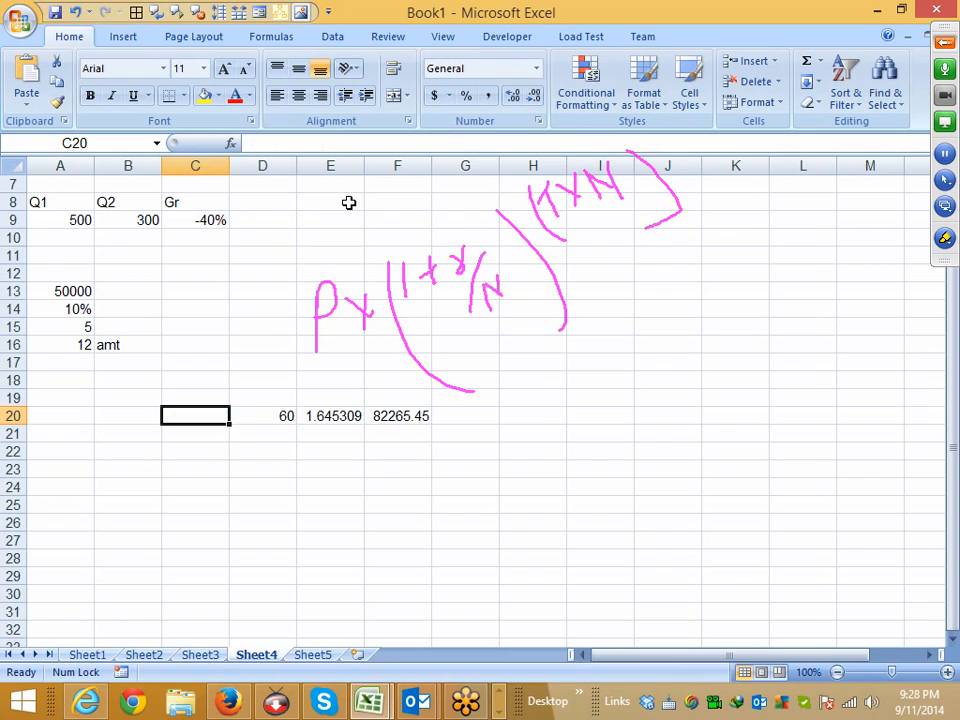
# Replace the D20 reference in E20 so the formula reads =(1+(A14/12))^(A15*12), and clear D20.
pyautogui.press('Right')
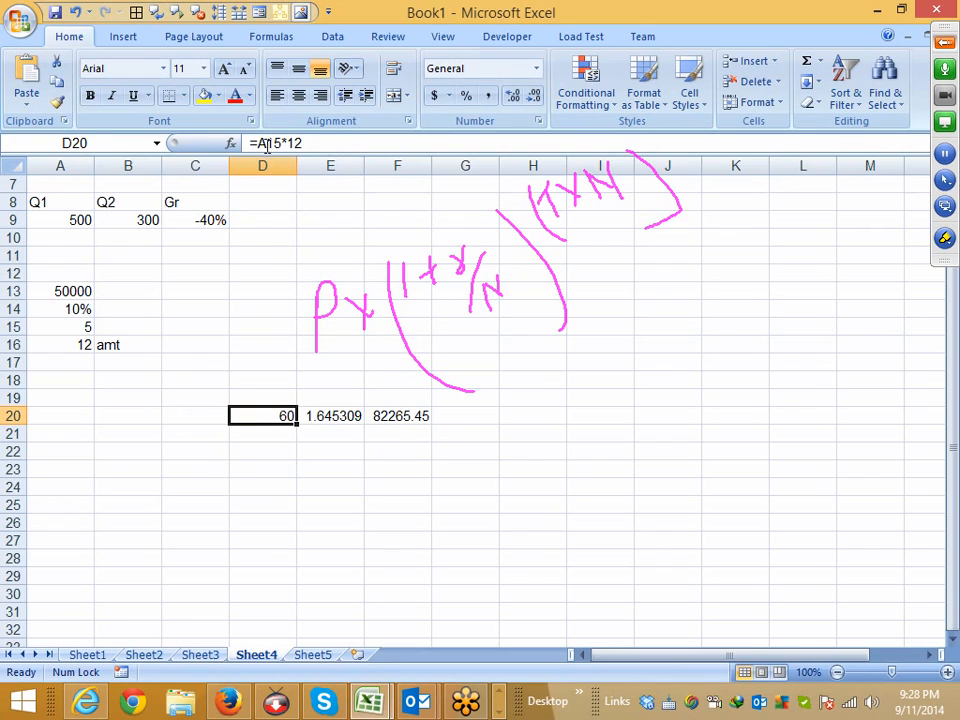
pyautogui.moveTo(257, 143); pyautogui.dragTo(341, 143)
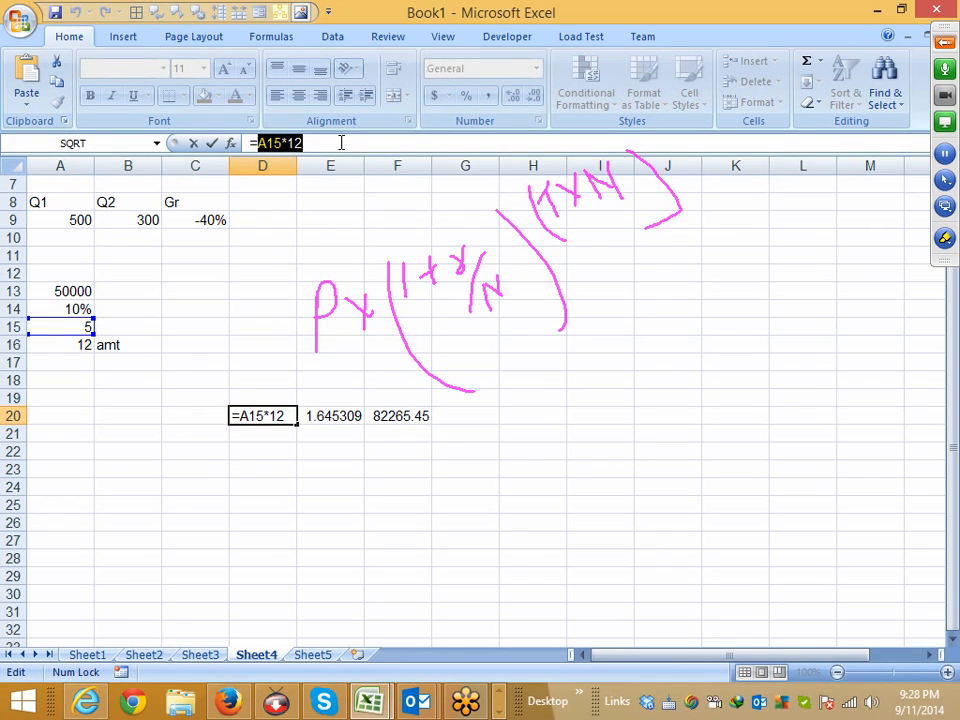
pyautogui.press('Escape')
pyautogui.press('Right')
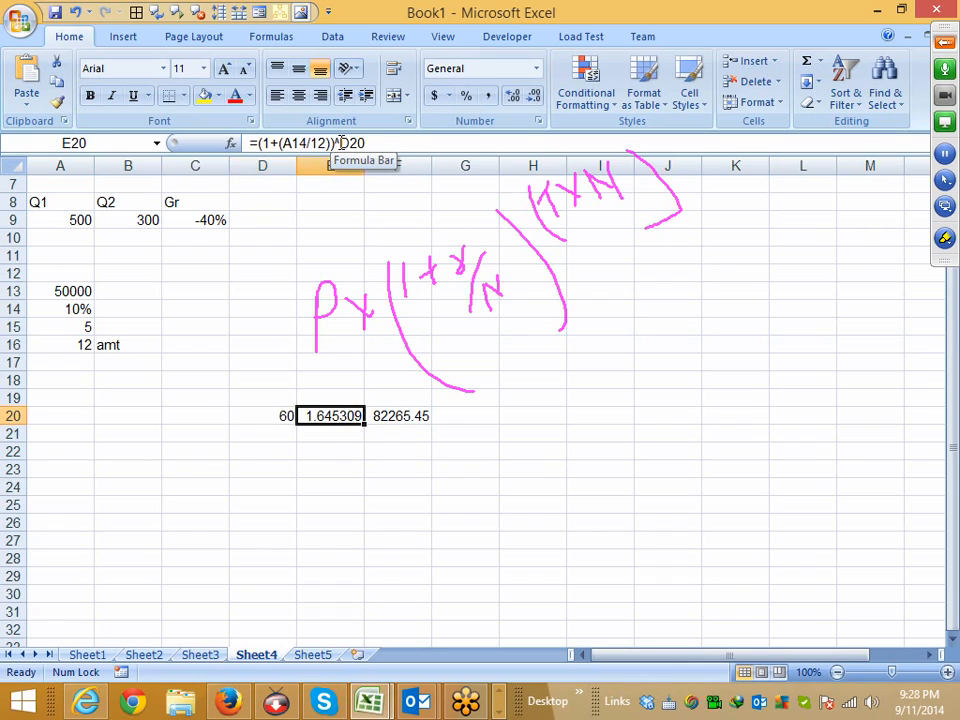
pyautogui.doubleClick(354, 143)
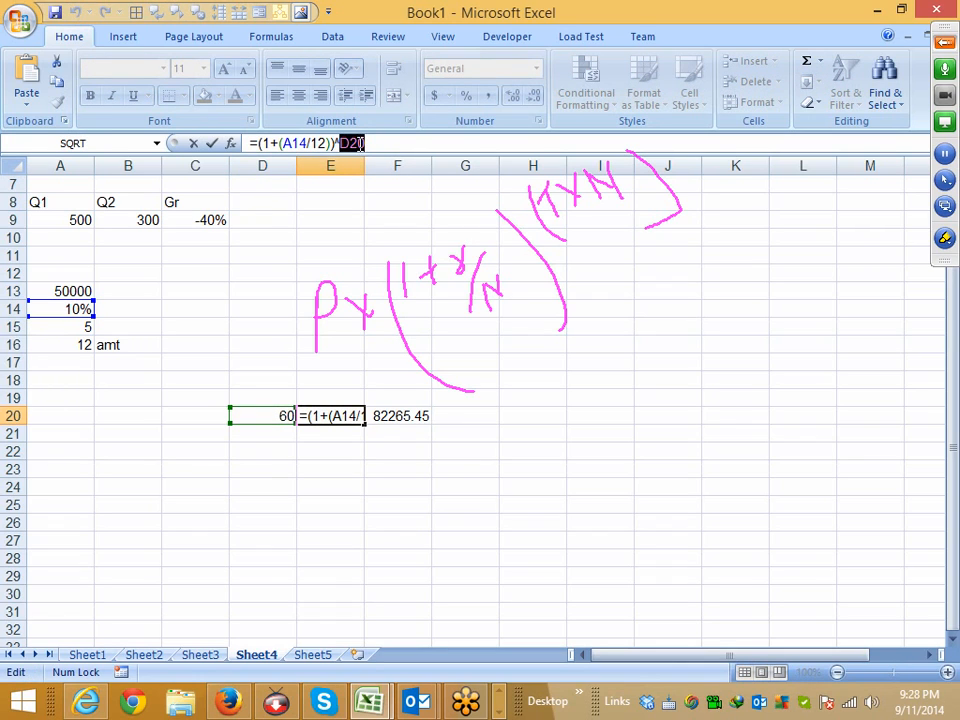
pyautogui.write('()')
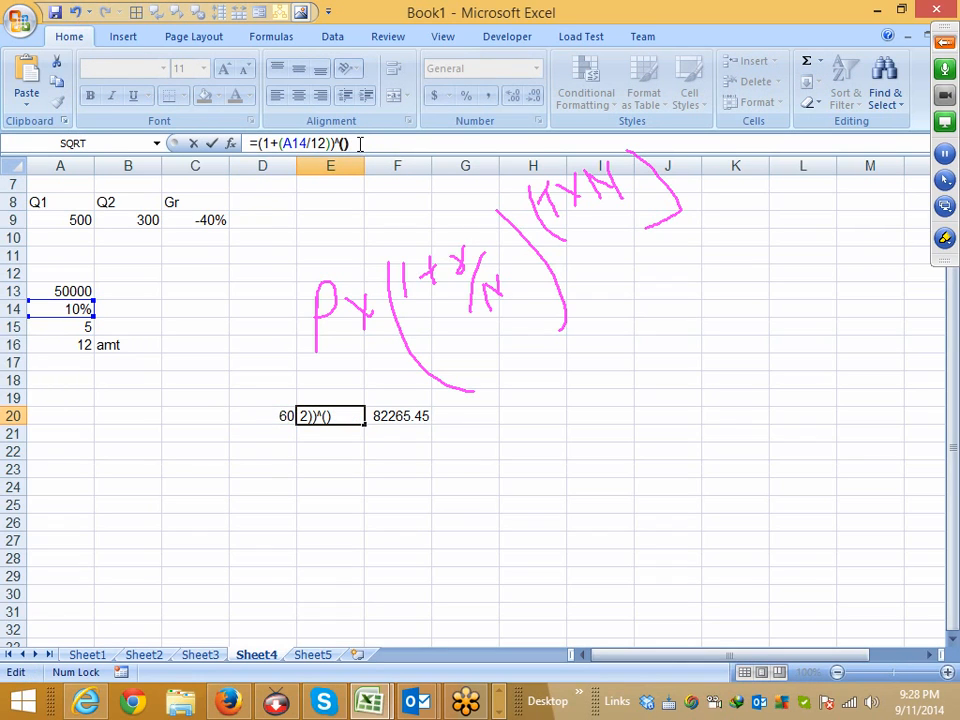
pyautogui.write('A15*12')
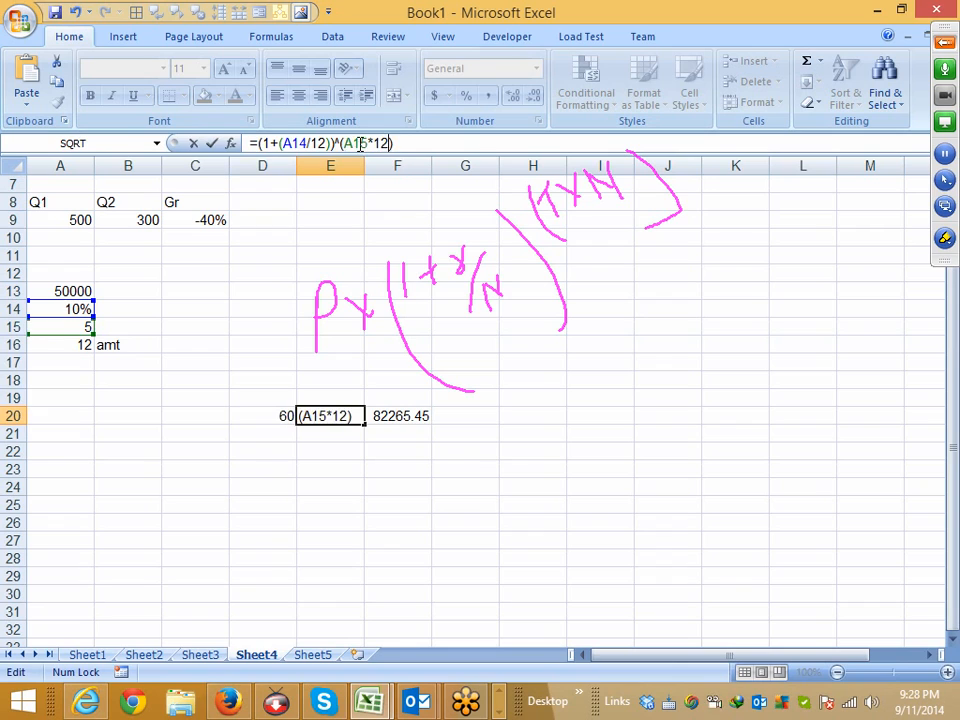
pyautogui.press('Return')
pyautogui.press('Up')
pyautogui.press('Left')
pyautogui.press('Delete')
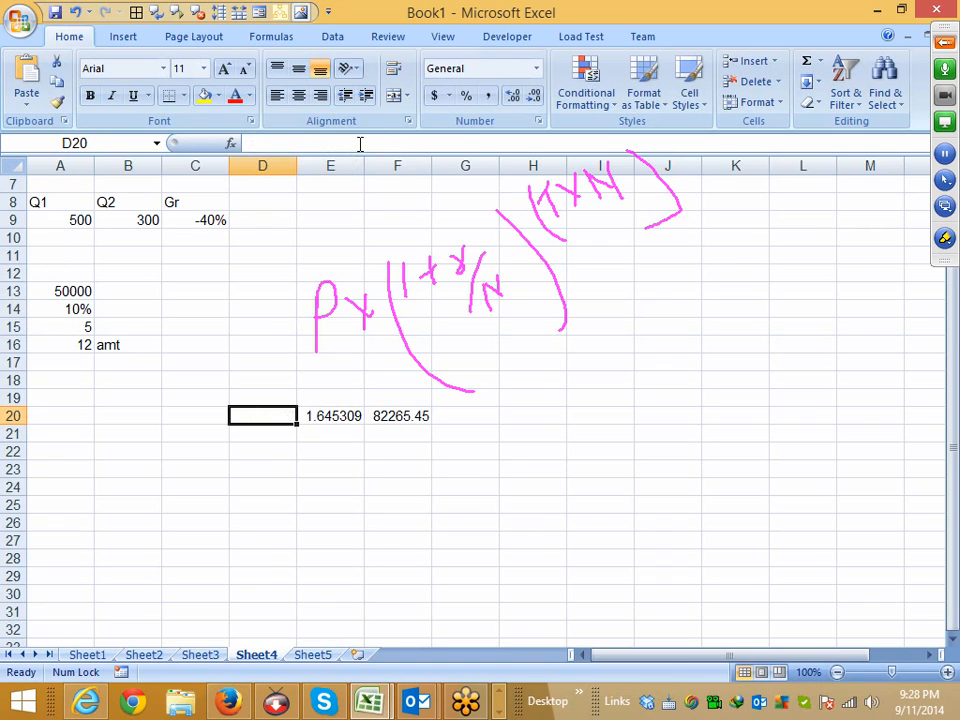
# Replace the E20 reference in F20's formula with E20's own expression, (1+(A14/12))^(A15*12).
pyautogui.press('Right')
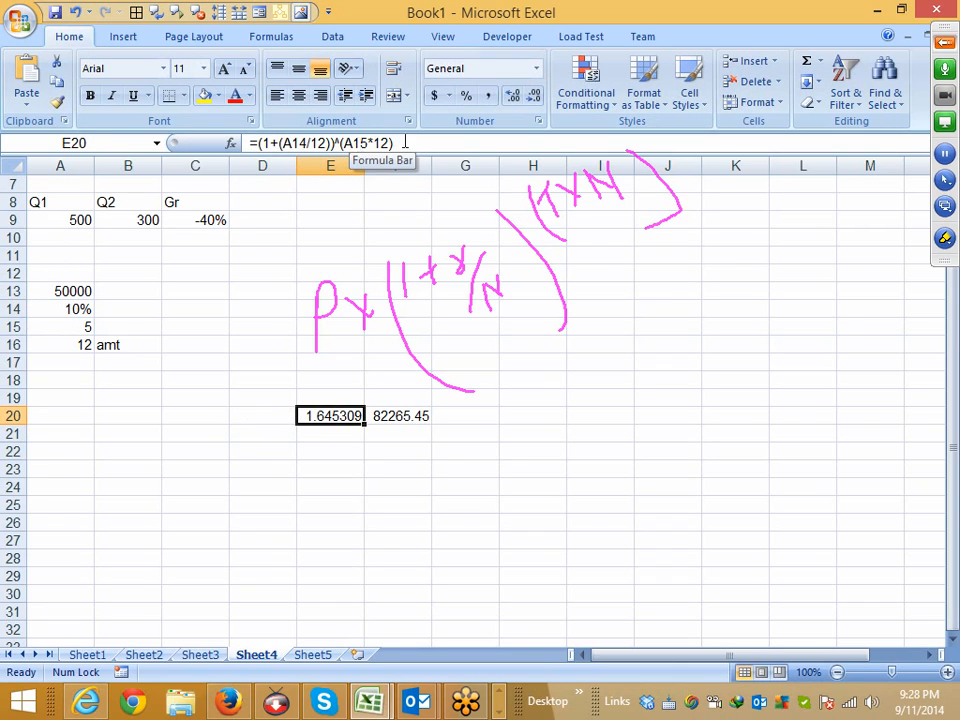
pyautogui.moveTo(407, 143); pyautogui.dragTo(261, 143)
pyautogui.press('Escape')
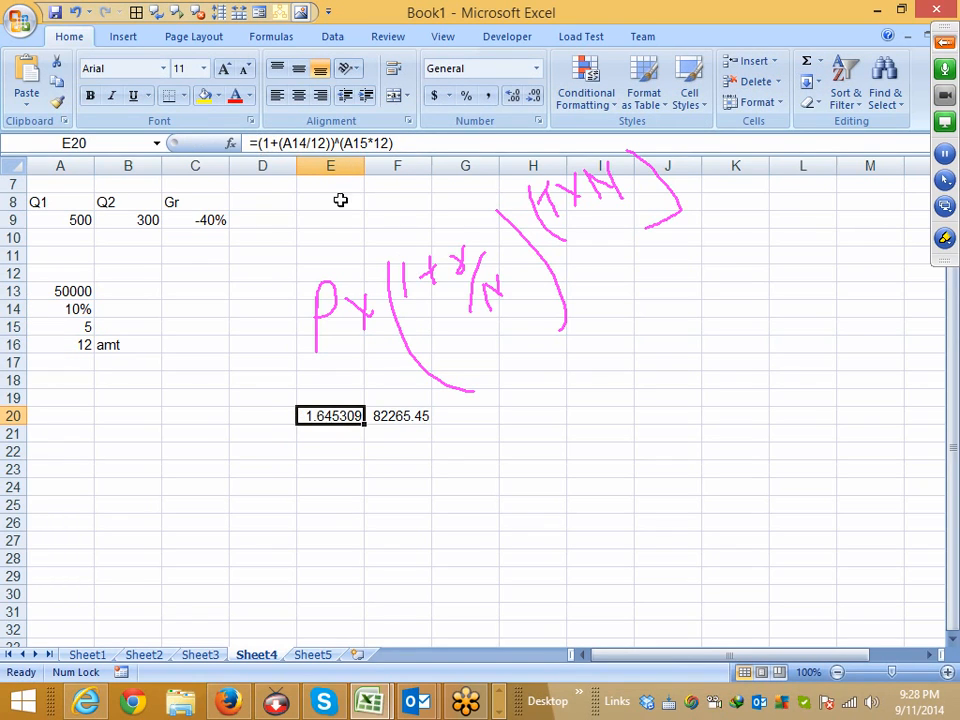
pyautogui.click(408, 423)
pyautogui.doubleClick(300, 145)
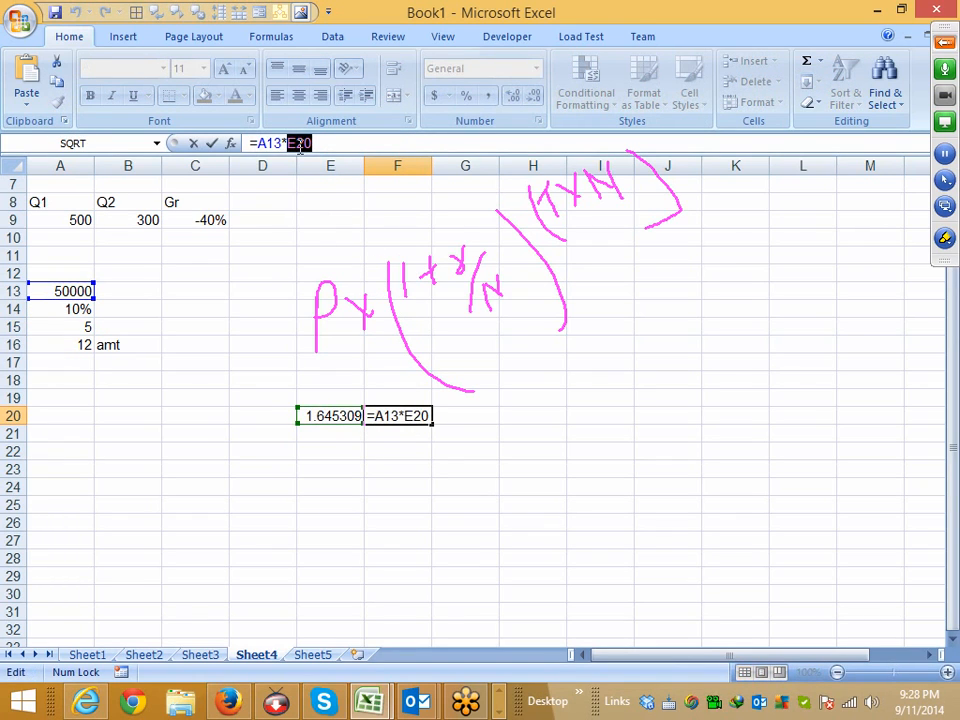
# Replace the E20 reference in F20's formula with the full compound factor, giving =A13*((1+(A14/12))^(A15*12)).
pyautogui.write('()')
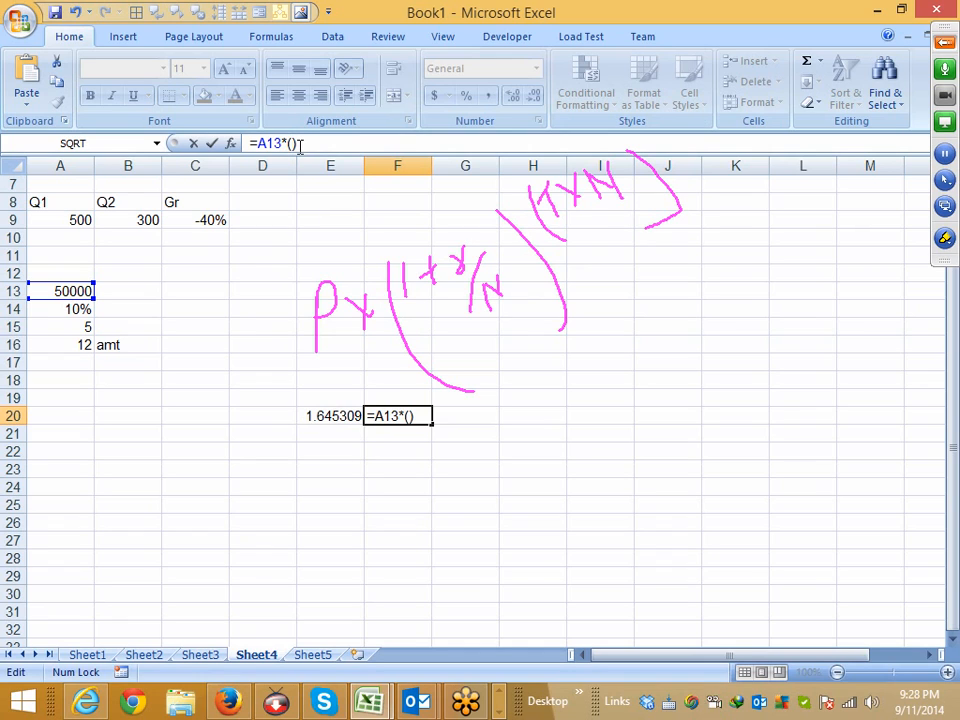
pyautogui.write('(1+(A14/12))^(A15*12)')
pyautogui.press('Return')
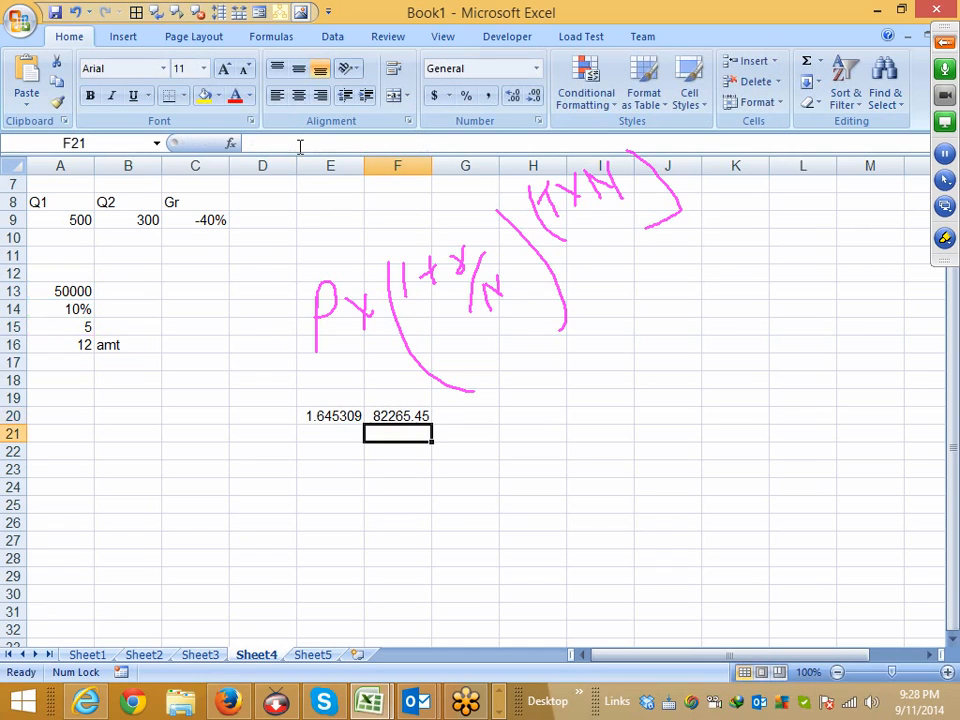
pyautogui.click(276, 703)
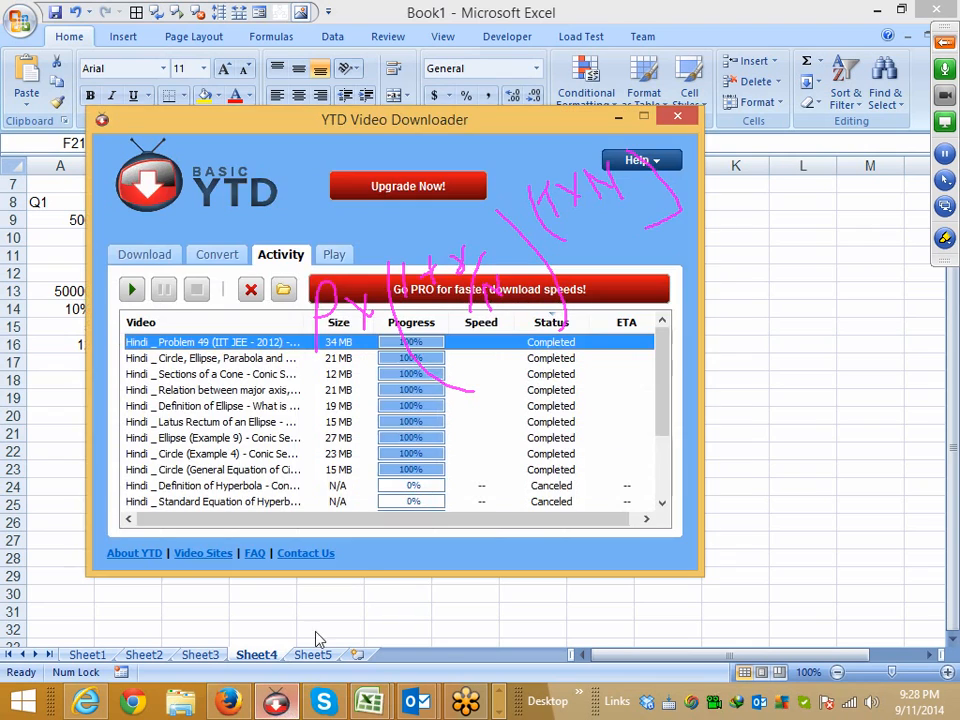
pyautogui.click(330, 485)
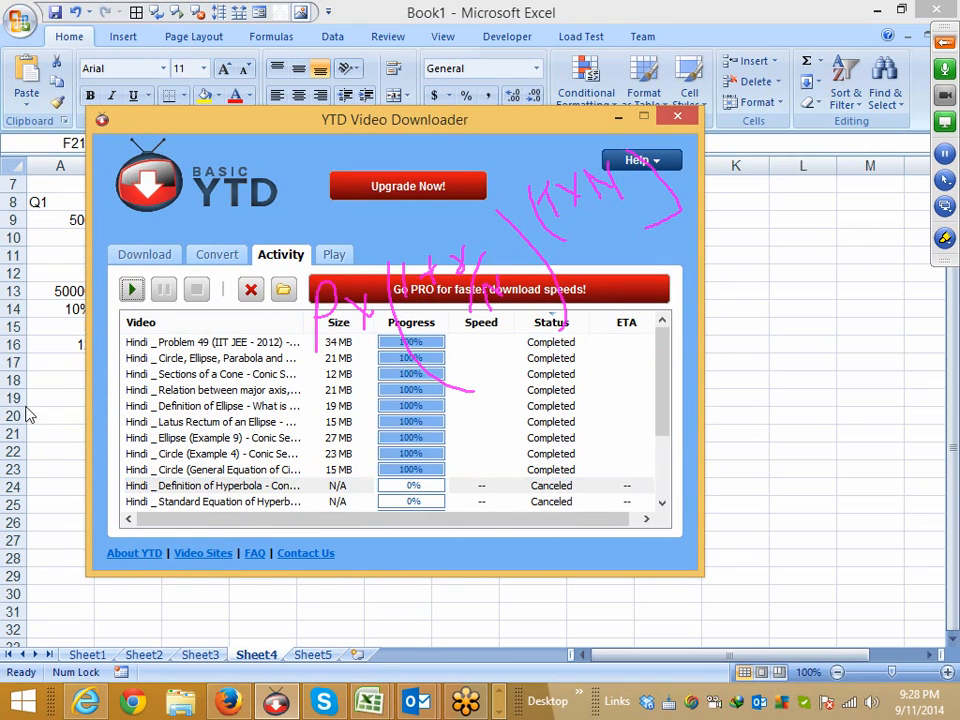
pyautogui.click(28, 455)
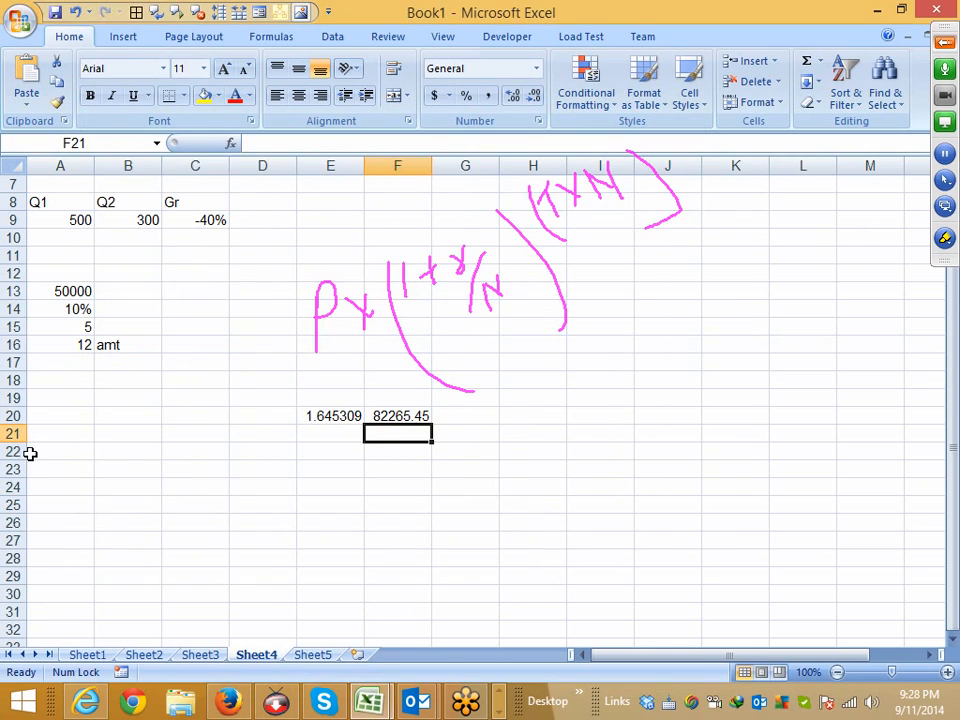
# Clear the helper value in E20 and move the compound amount formula from F20 to C16, beside the amt label.
pyautogui.click(352, 418)
pyautogui.press('Delete')
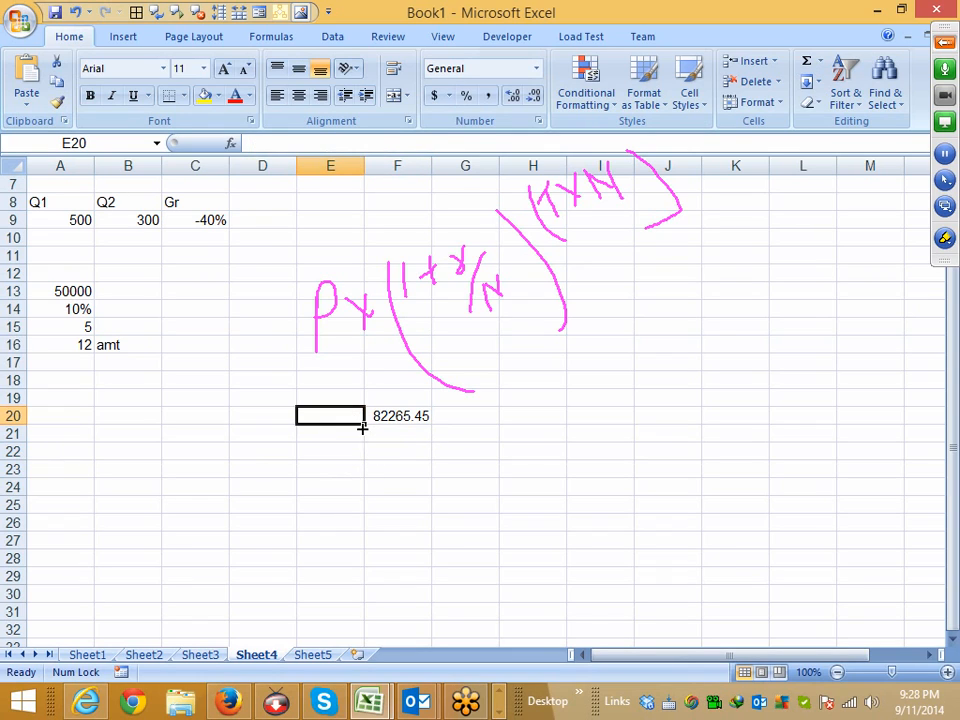
pyautogui.click(394, 420)
pyautogui.hotkey('ctrl', 'x')
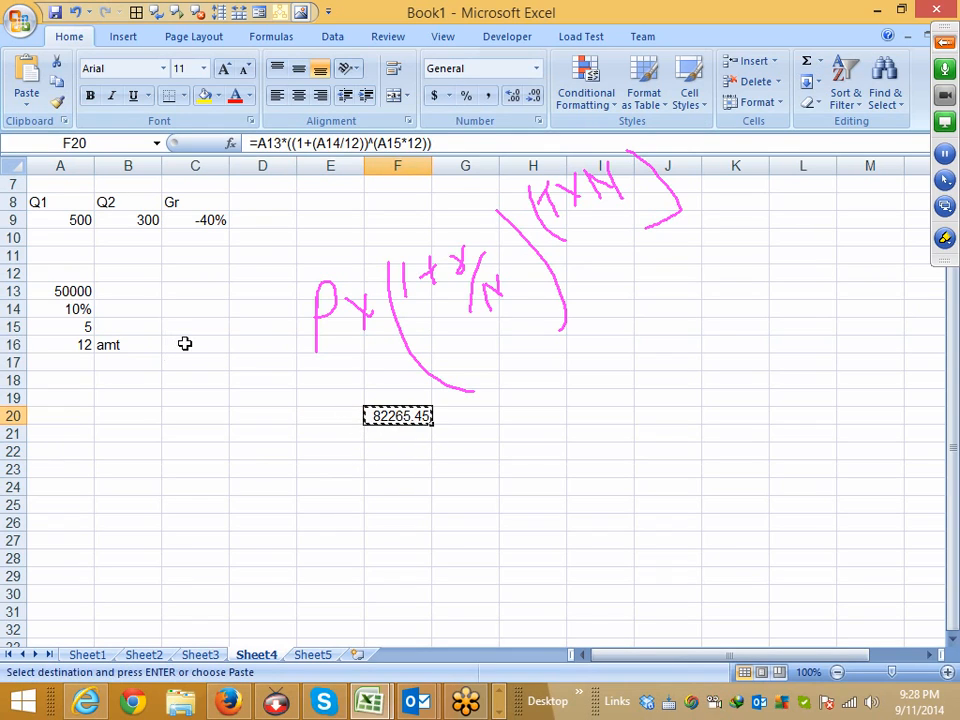
pyautogui.click(184, 343)
pyautogui.hotkey('ctrl', 'v')
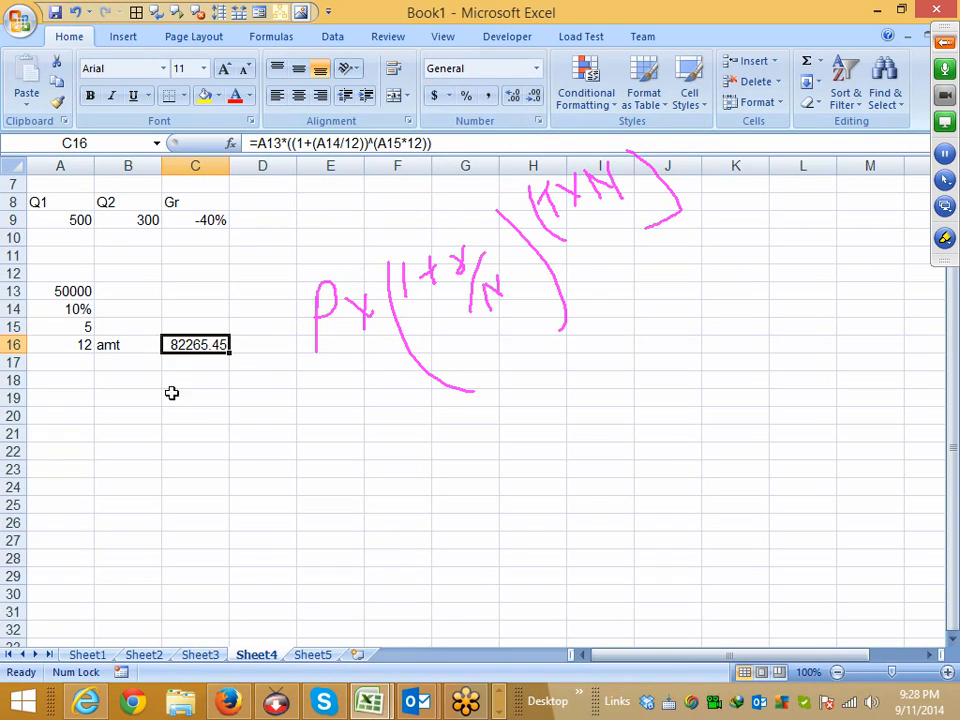
# Erase all the handwritten formula drawings over the sheet.
pyautogui.click(196, 416)
pyautogui.click(260, 413)
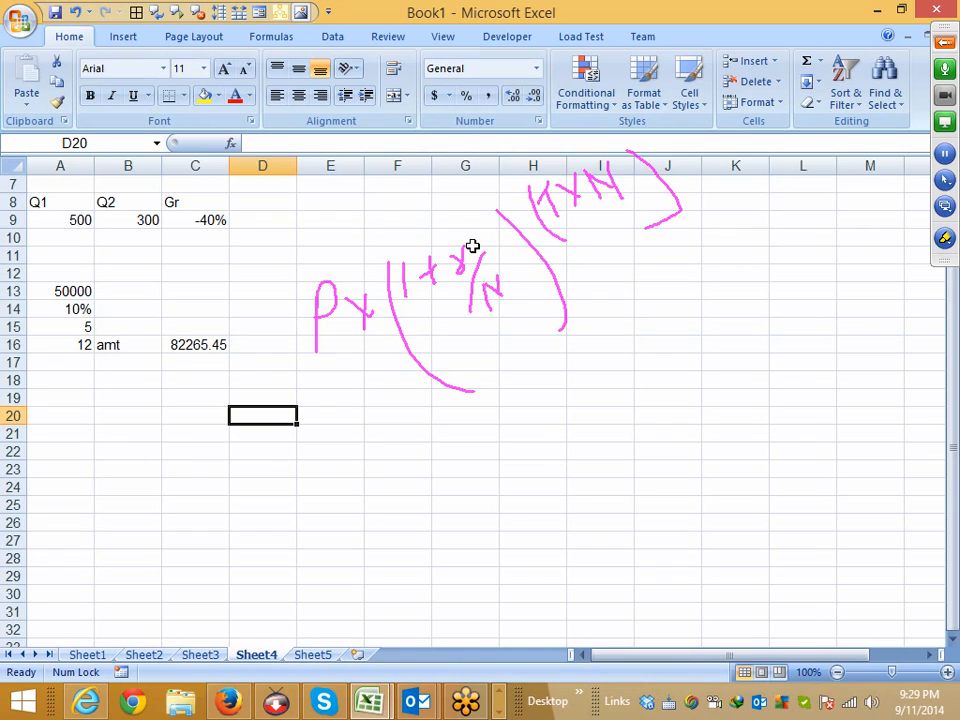
pyautogui.click(98, 467)
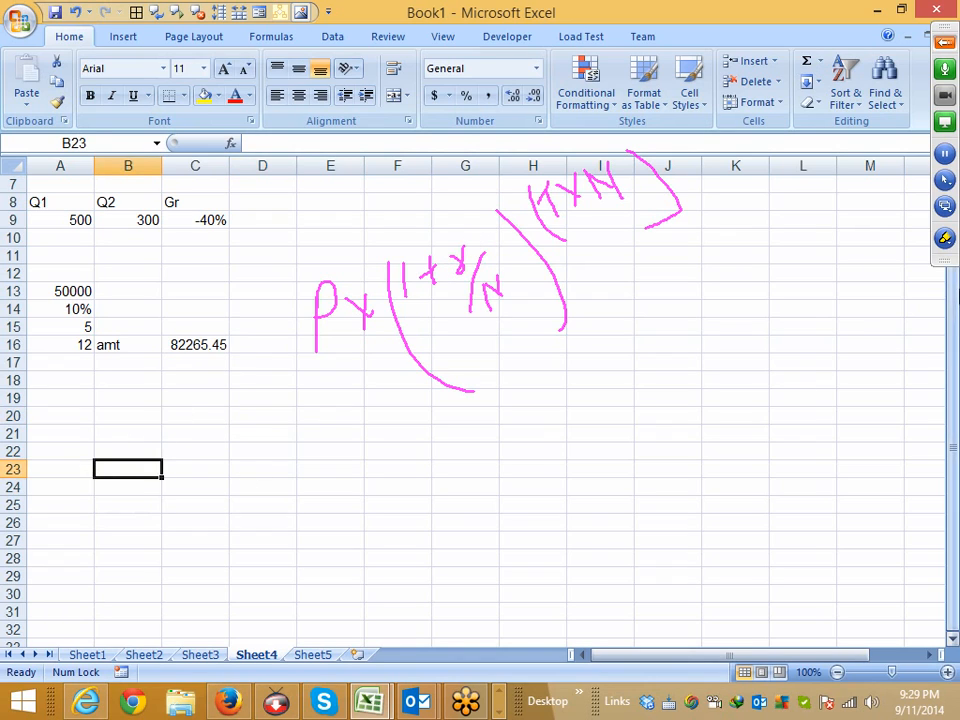
pyautogui.click(944, 242)
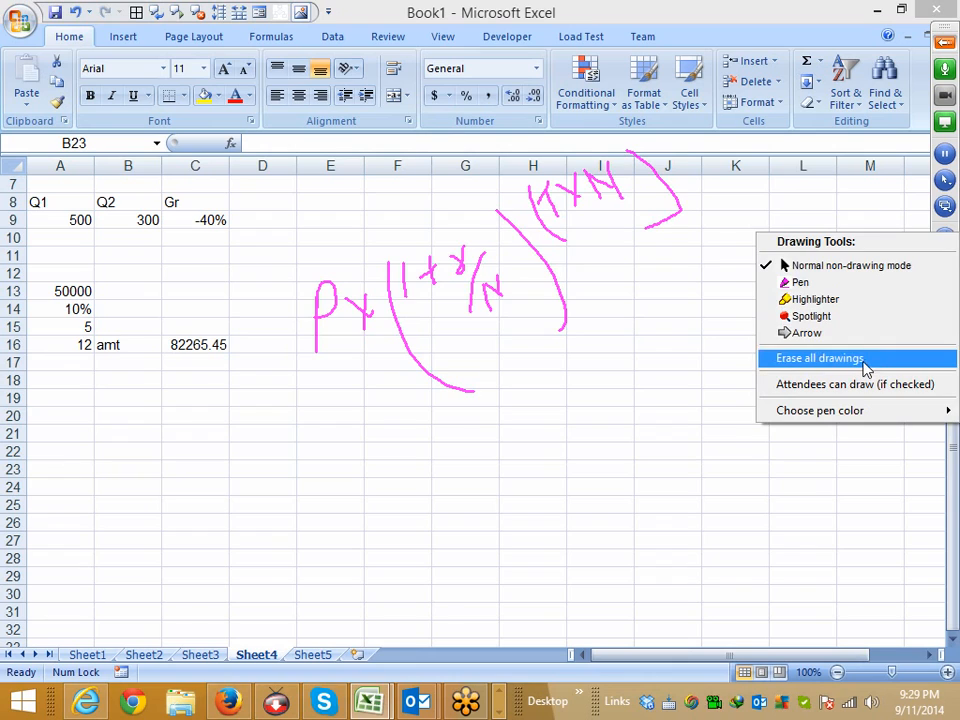
pyautogui.click(804, 359)
# Review the complete compound amount formula in C16 without changing it.
pyautogui.click(180, 350)
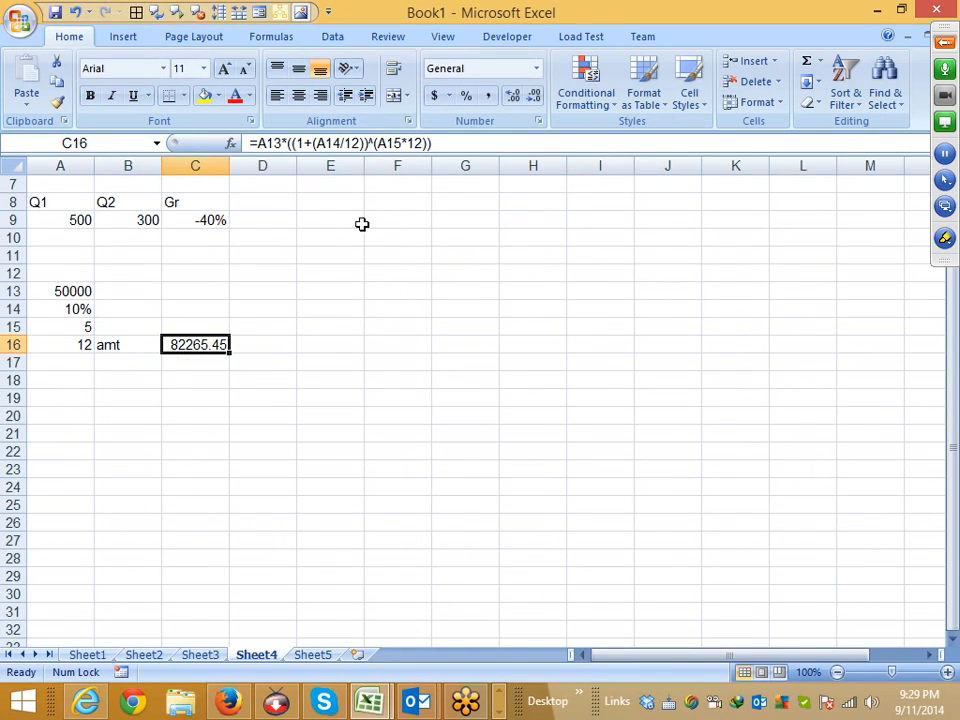
pyautogui.moveTo(439, 144); pyautogui.dragTo(252, 143)
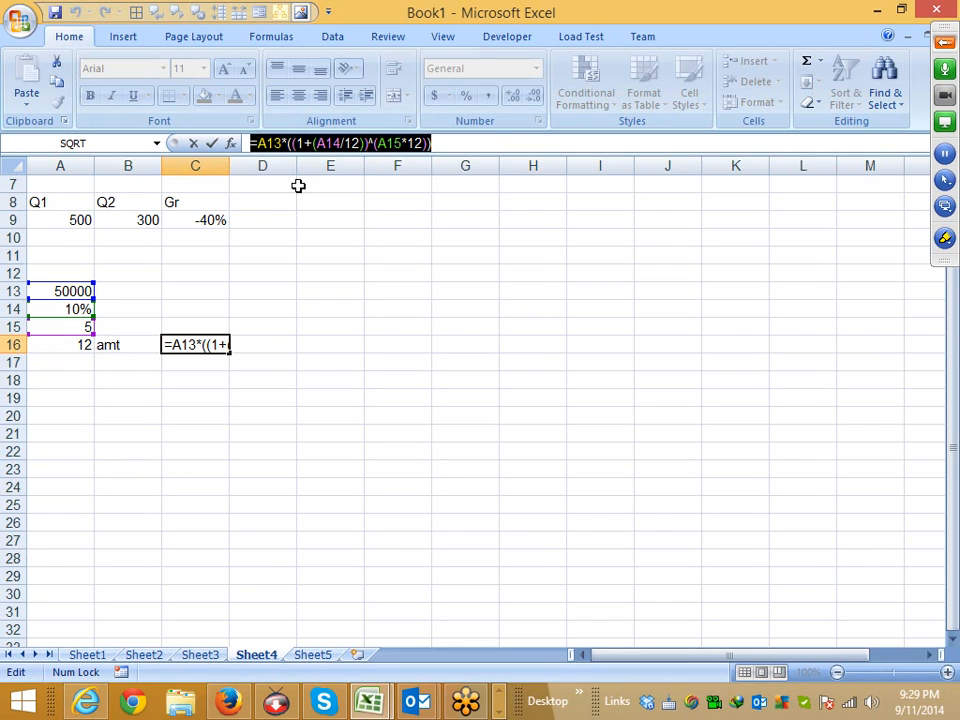
pyautogui.press('Return')
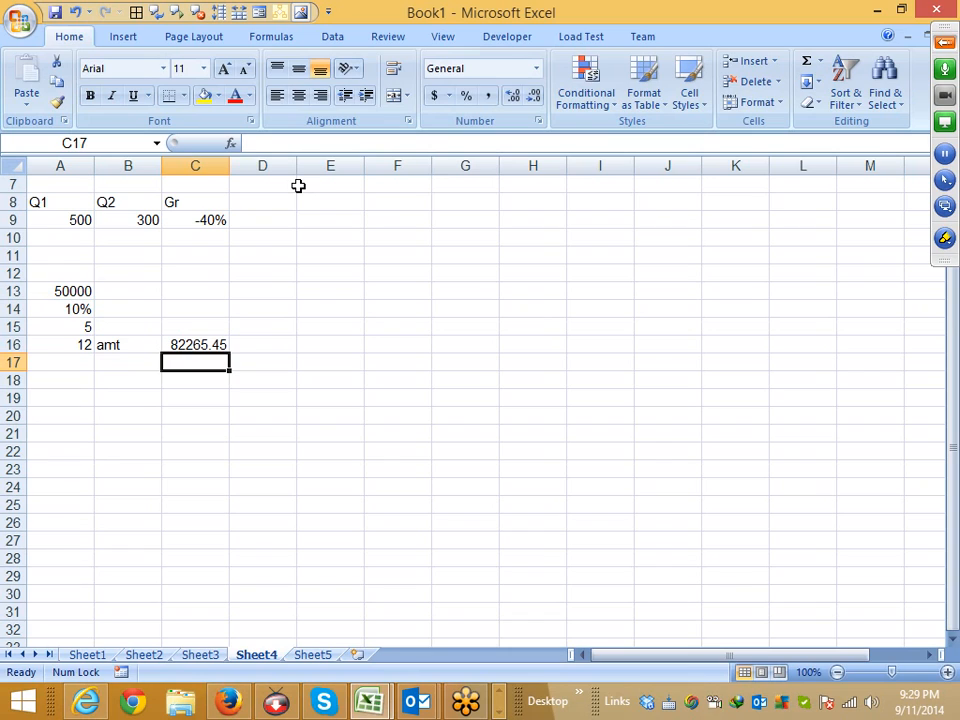
# Enter the label MRP in cell A21.
pyautogui.press('Down')
pyautogui.press('Down')
pyautogui.press('Down')
pyautogui.press('Down')
pyautogui.press('Left')
pyautogui.press('Left')
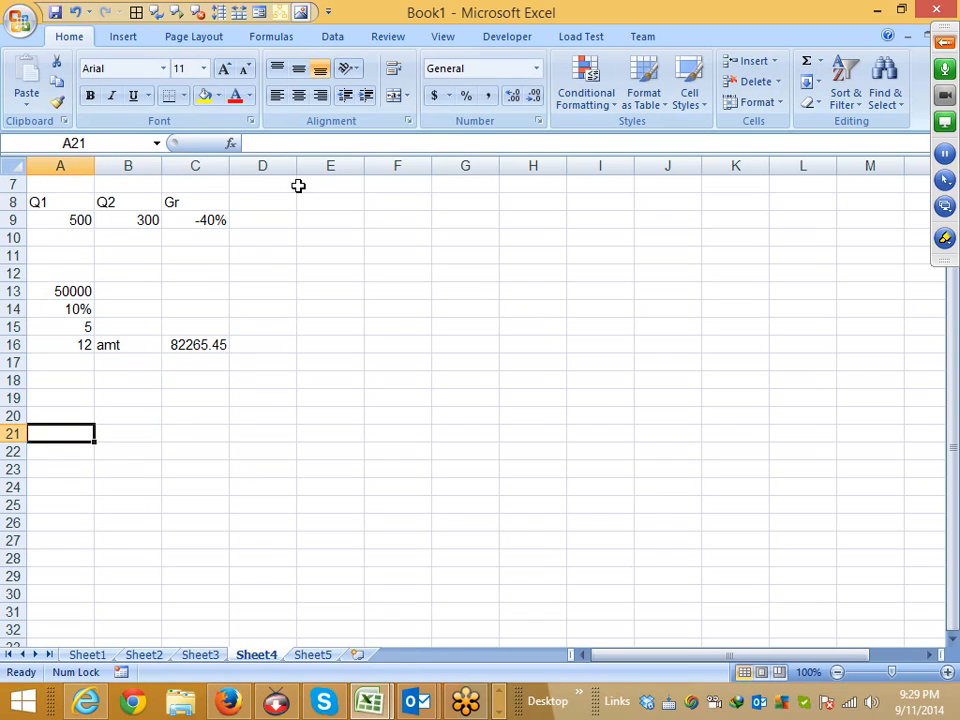
pyautogui.write('MRP')
pyautogui.press('Return')
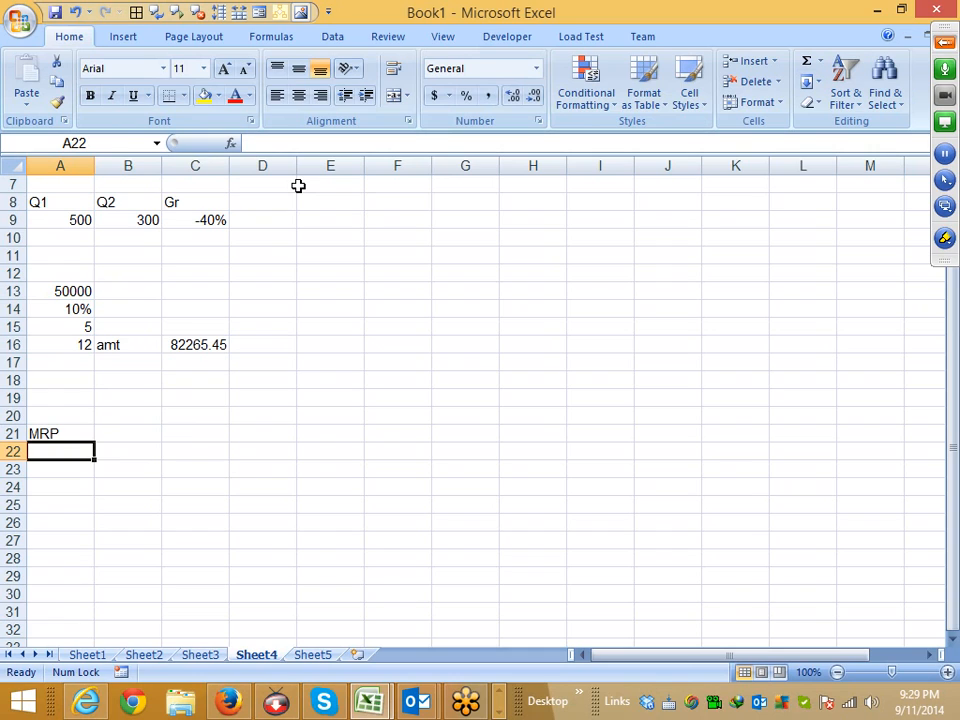
# Enter the label Cost in A23 and the value 50 in B23.
pyautogui.press('Down')
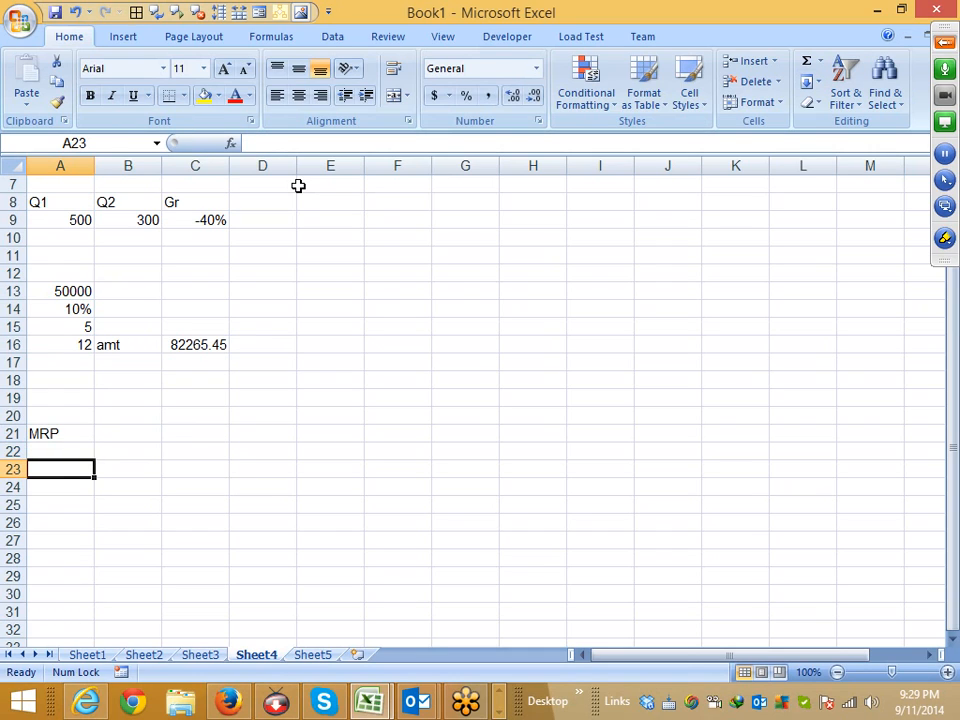
pyautogui.write('Cos')
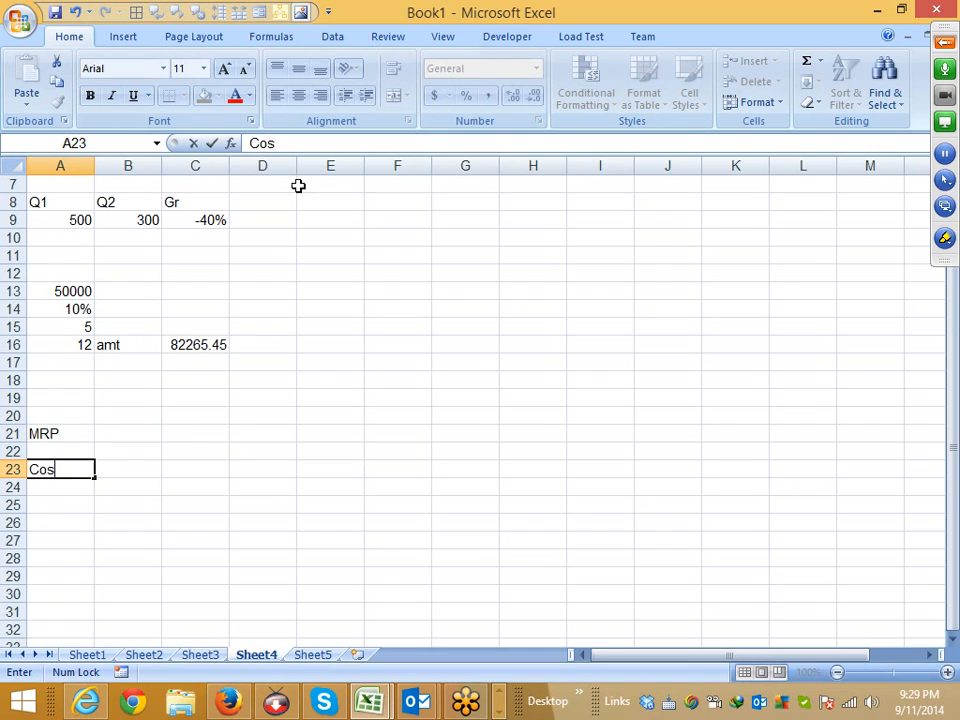
pyautogui.write('t')
pyautogui.press('Tab')
pyautogui.write('5')
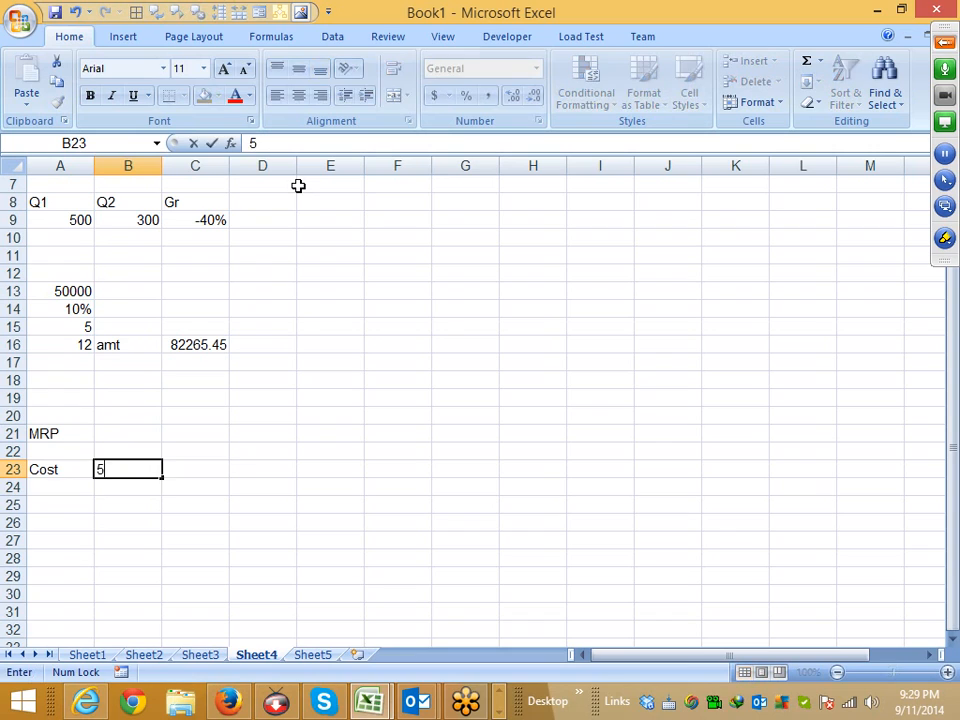
pyautogui.write('0')
pyautogui.press('Return')
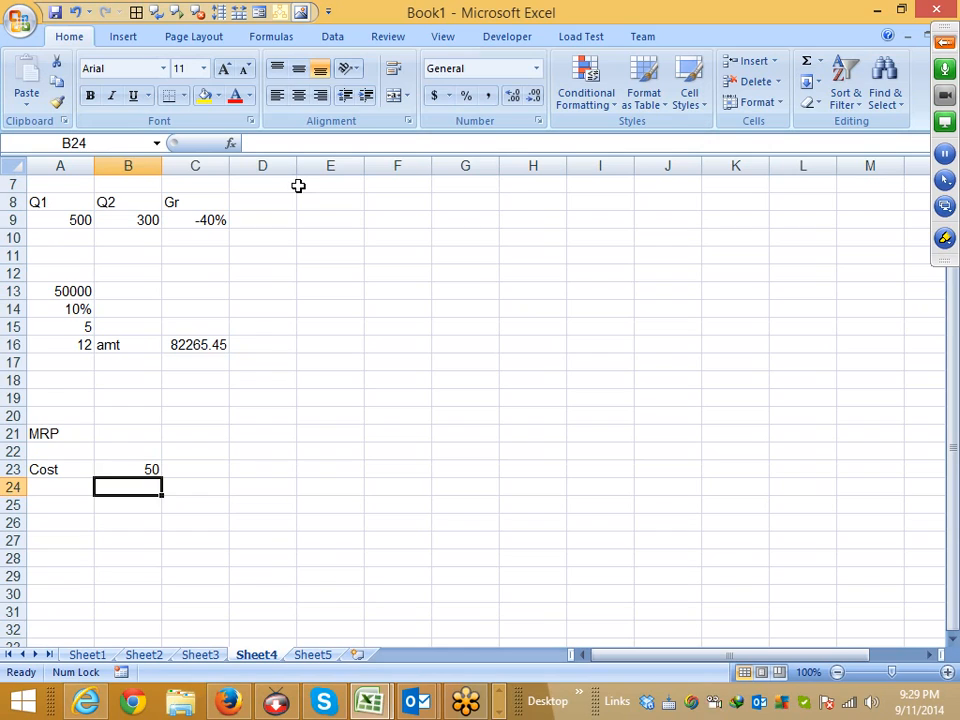
# Enter the percentages 5% in C23 and 10% in D23, beside the cost value.
pyautogui.press('Right')
pyautogui.press('Down')
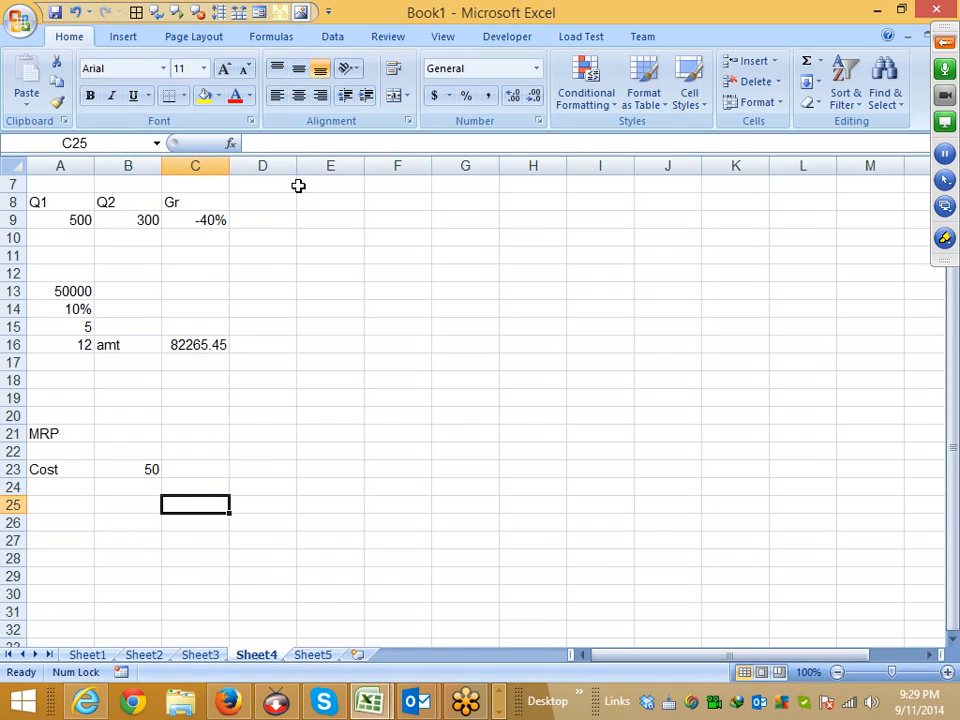
pyautogui.press('Right')
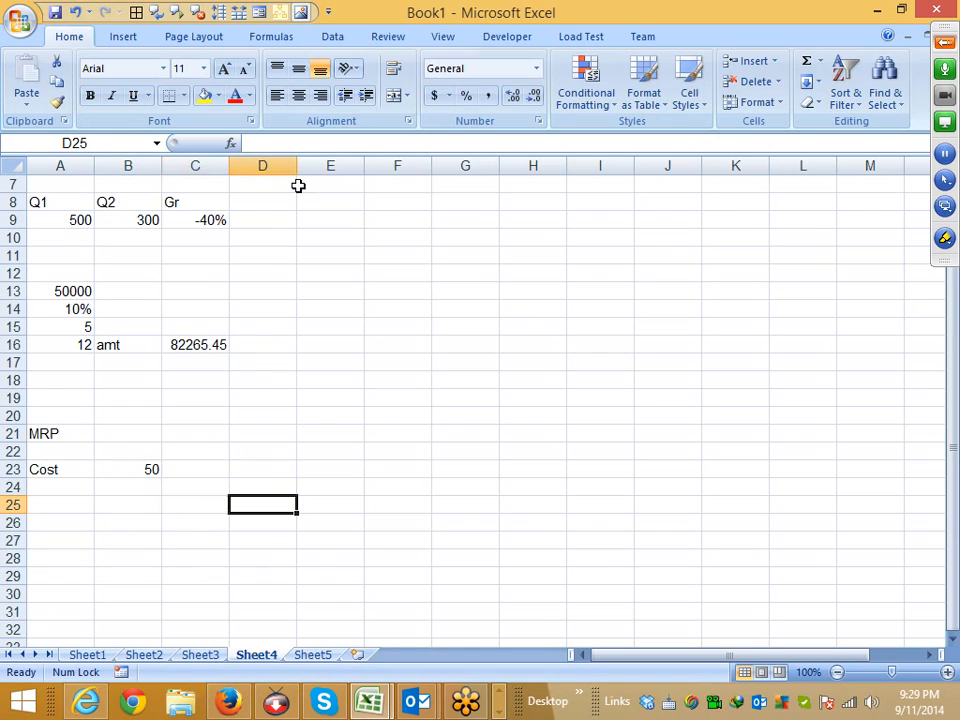
pyautogui.press('Up')
pyautogui.press('Left')
pyautogui.press('Up')
pyautogui.write('5%')
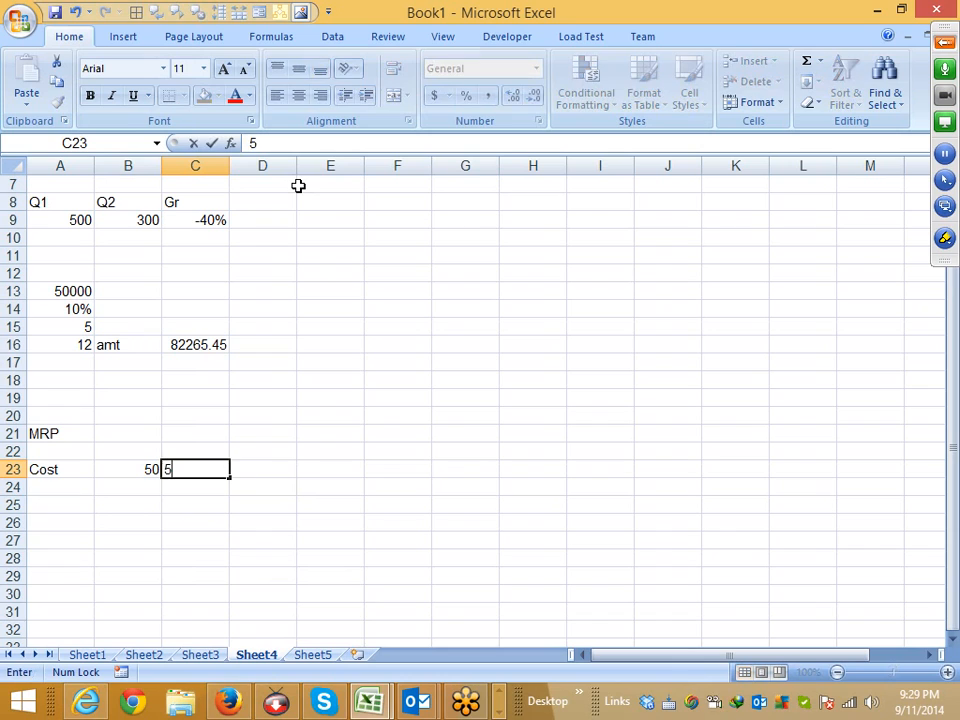
pyautogui.press('Return')
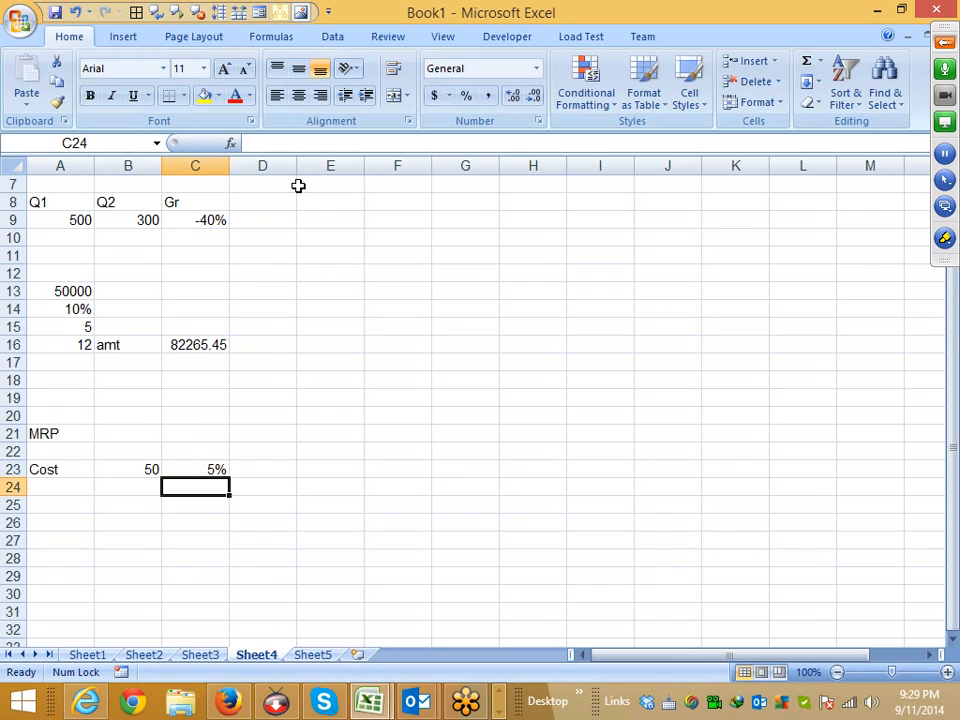
pyautogui.press('Right')
pyautogui.press('Up')
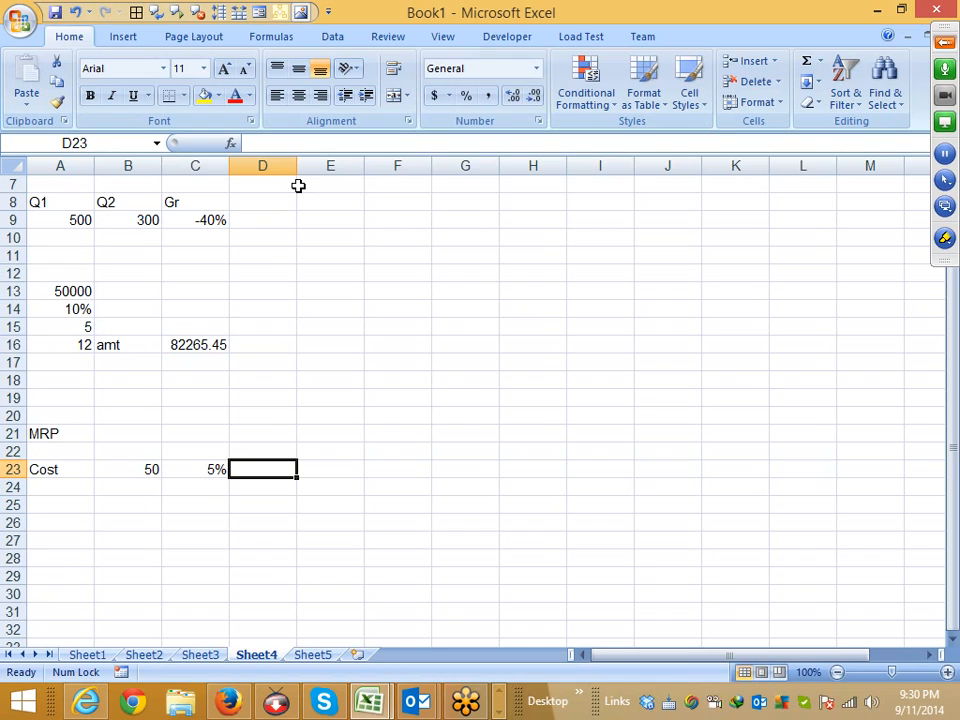
pyautogui.write('10%')
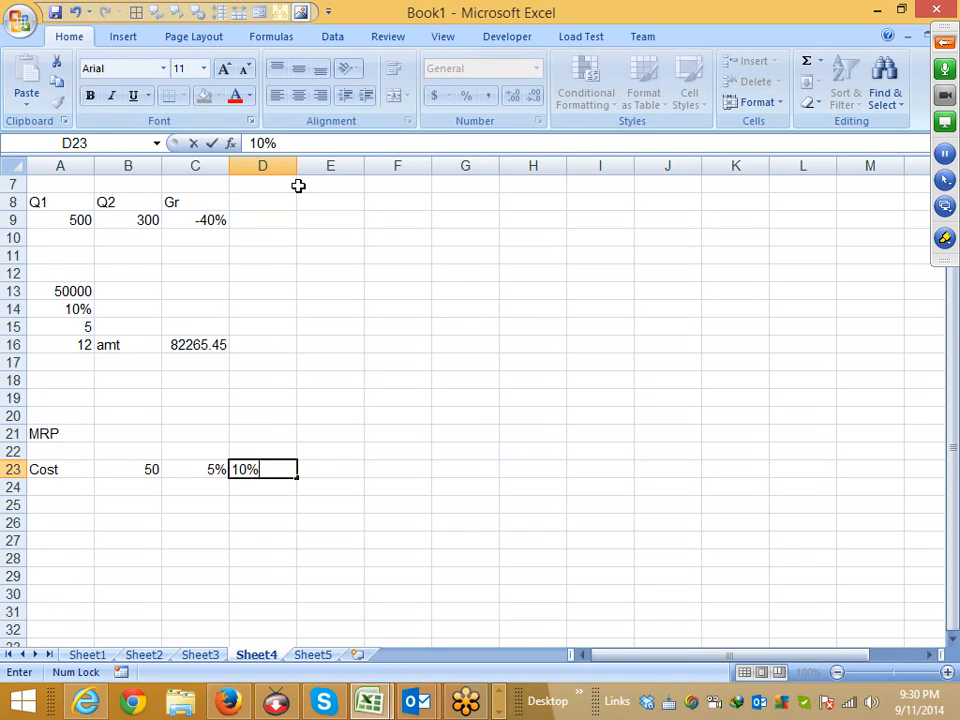
pyautogui.press('Return')
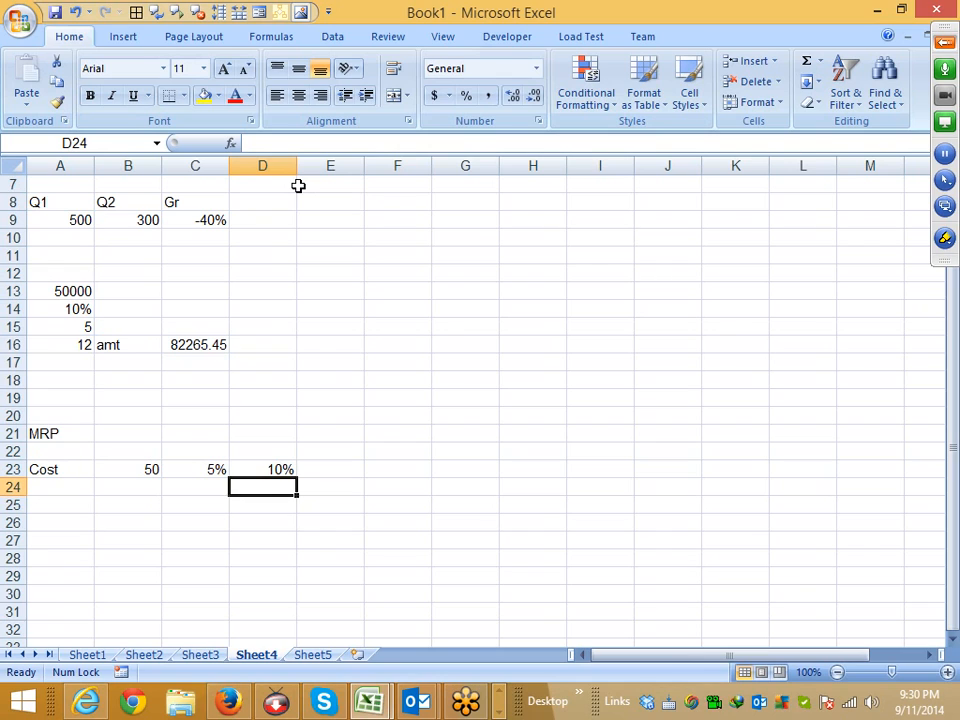
# Continue the percentages in row 23 with 15% in E23 and 20% in F23.
pyautogui.press('Right')
pyautogui.press('Up')
pyautogui.write('15')
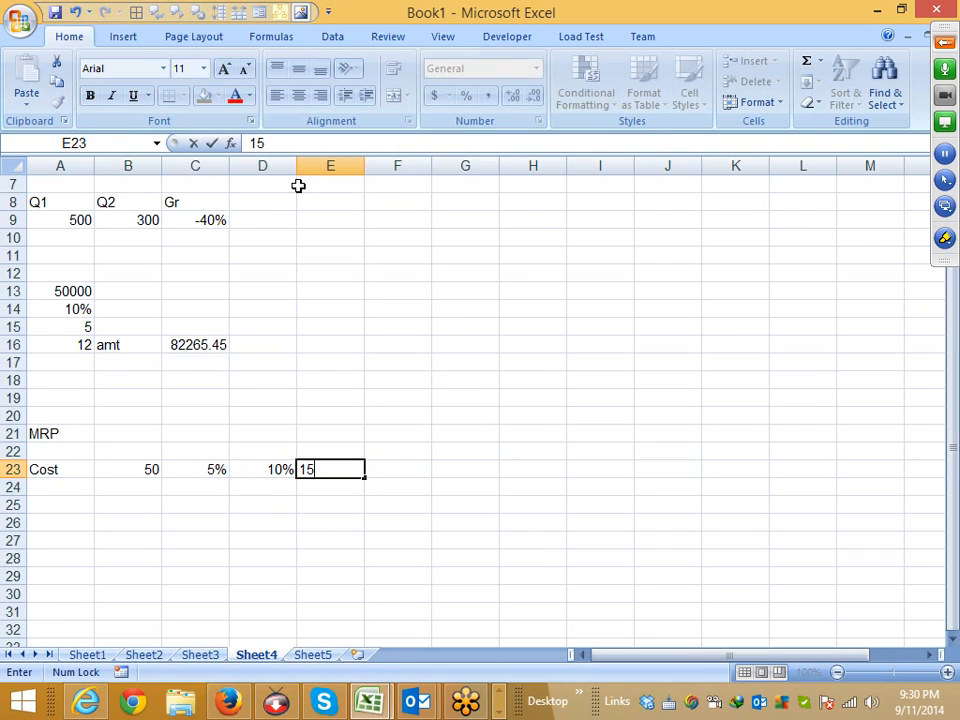
pyautogui.write('%')
pyautogui.press('Return')
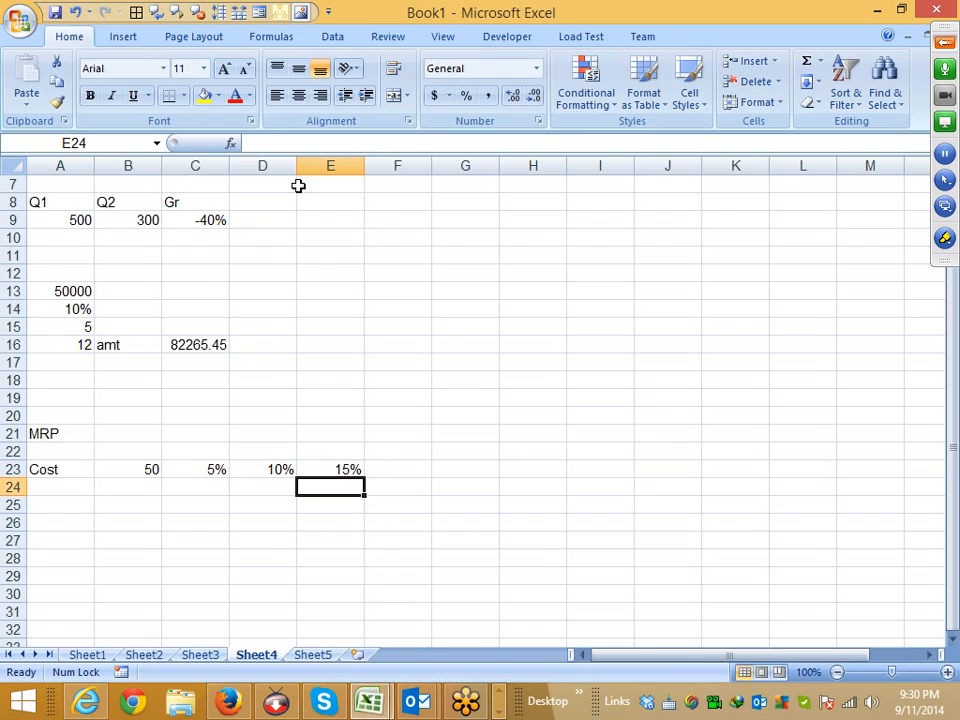
pyautogui.press('Up')
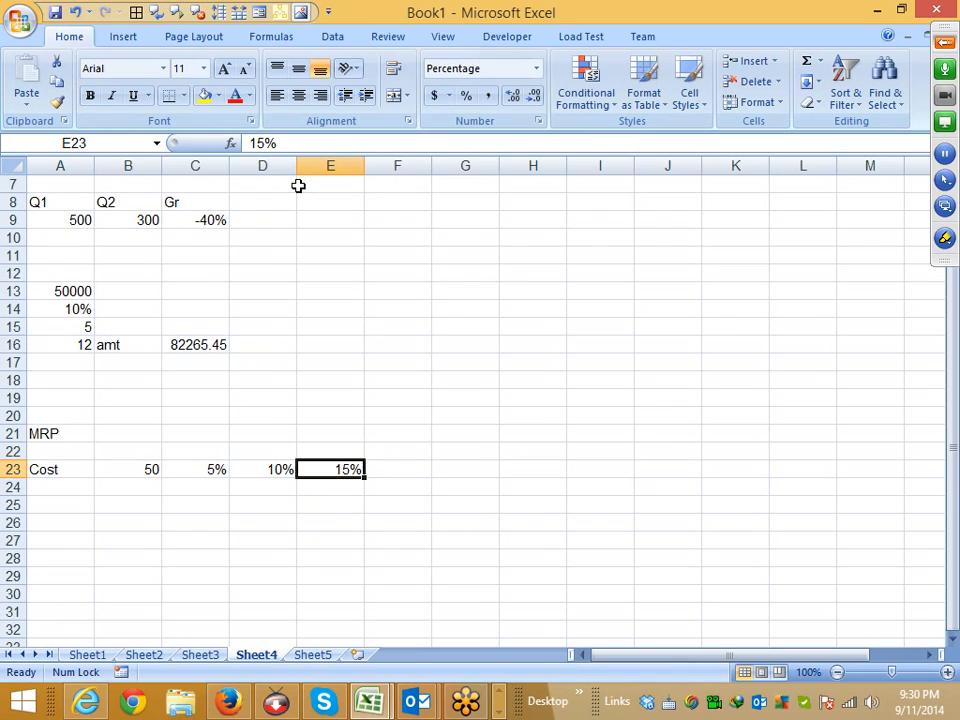
pyautogui.press('Right')
pyautogui.write('20%')
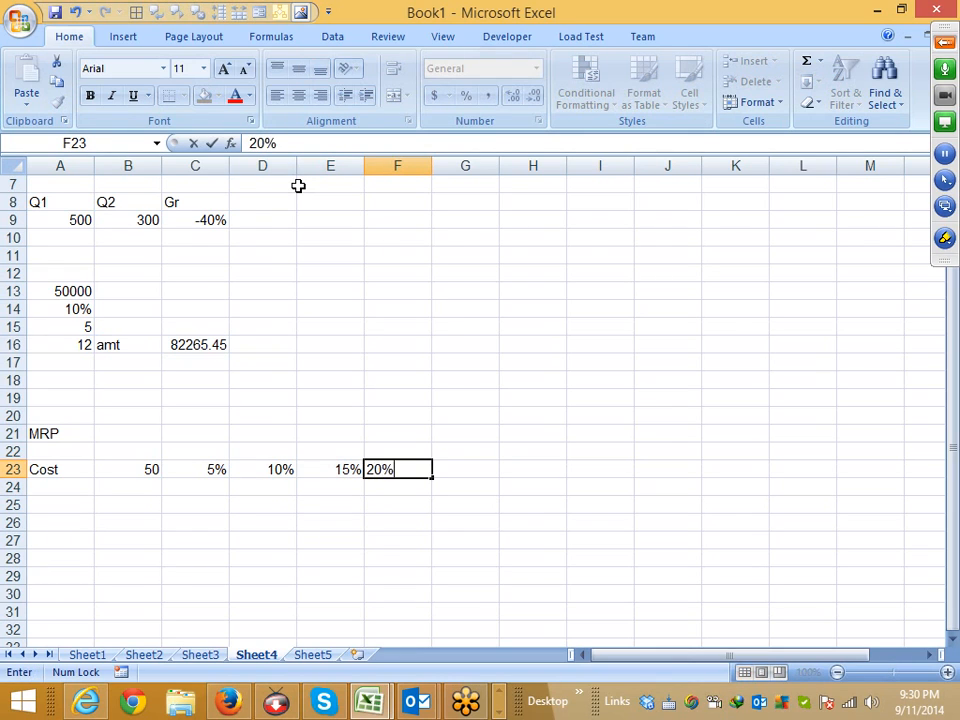
pyautogui.press('Return')
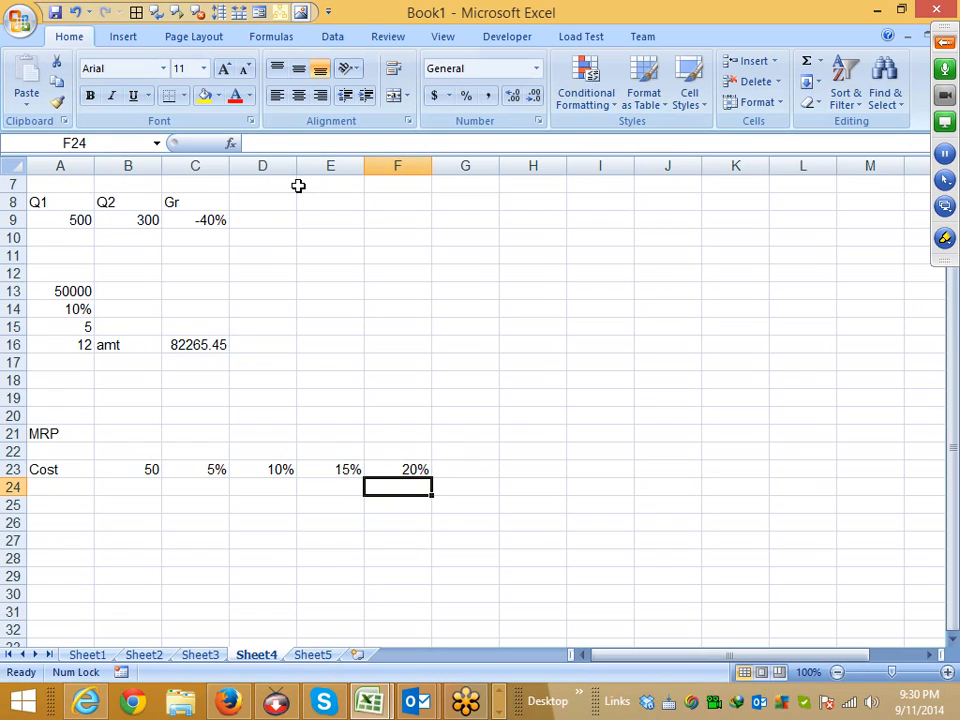
# Calculate the first percentage of the cost in C24 with the formula =B23*C23.
pyautogui.press('Left')
pyautogui.press('Left')
pyautogui.press('Left')
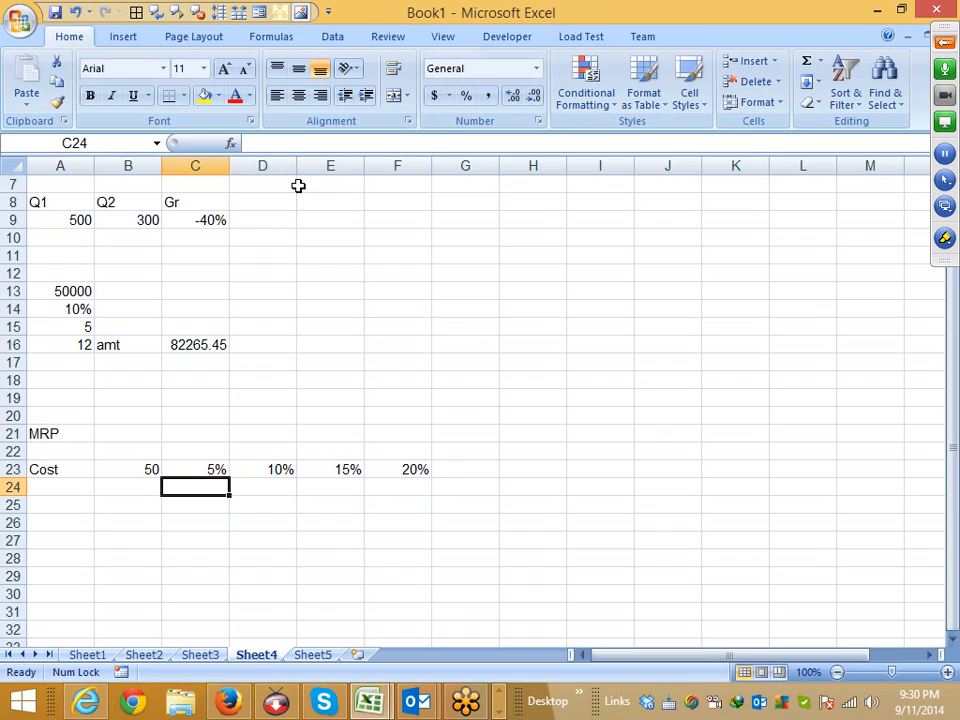
pyautogui.write('=')
pyautogui.press('Up')
pyautogui.press('Left')
pyautogui.write('*')
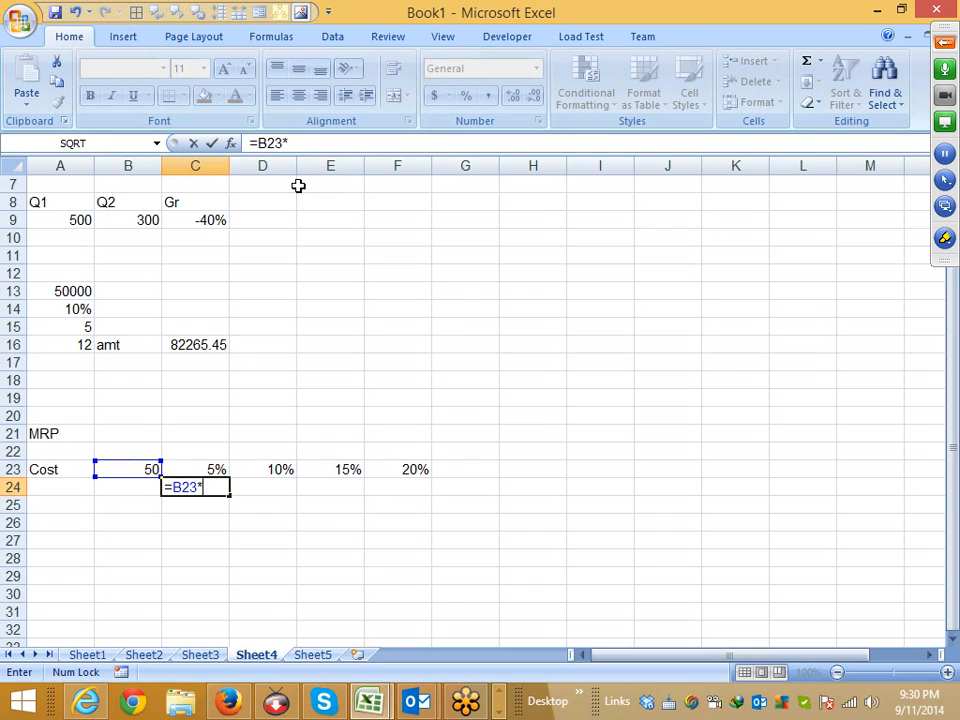
pyautogui.press('Up')
pyautogui.press('Return')
# Add the first percentage amount to the cost in C25 with the formula =+B23+C24.
pyautogui.write('+')
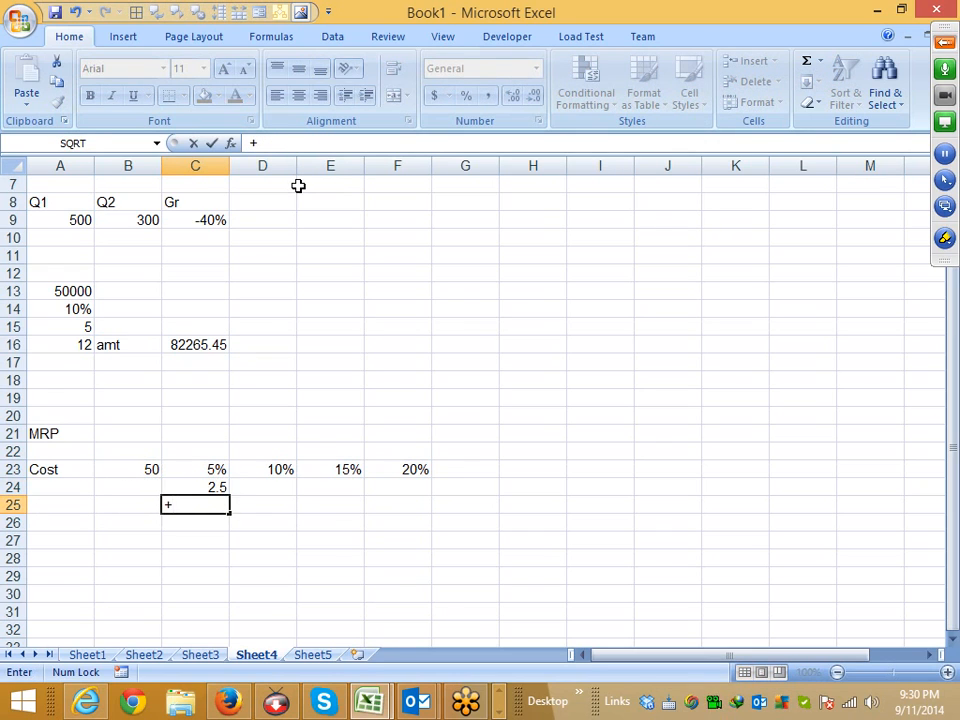
pyautogui.press('Up')
pyautogui.press('Left')
pyautogui.press('Up')
pyautogui.write('+')
pyautogui.press('Up')
pyautogui.press('Return')
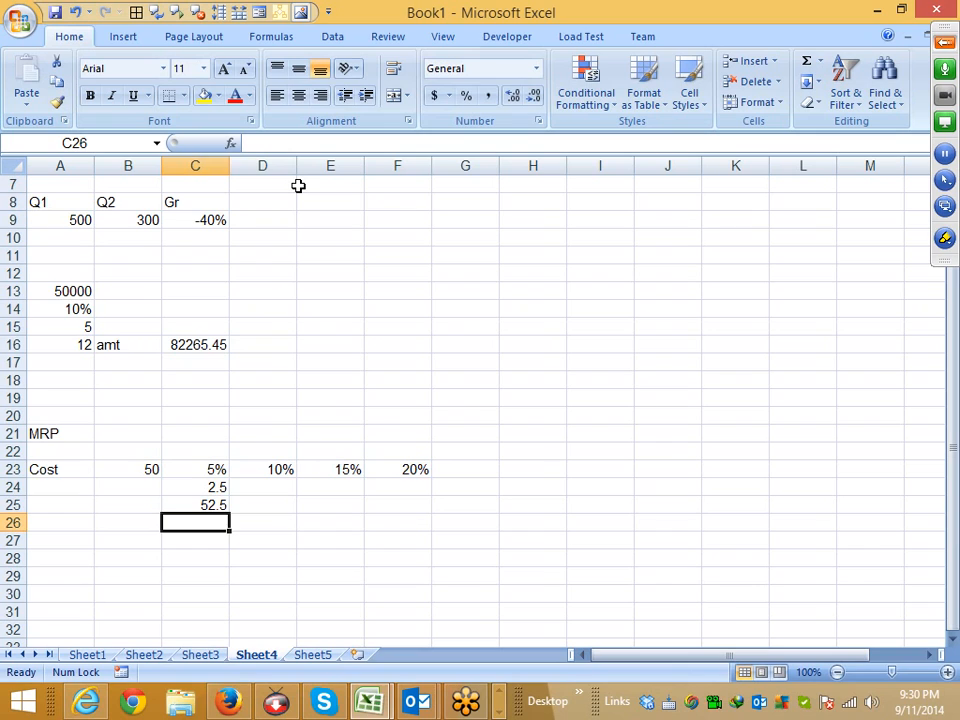
# Calculate the second percentage amount in D24 with the formula =C25*D23.
pyautogui.press('Right')
pyautogui.press('Up')
pyautogui.press('Up')
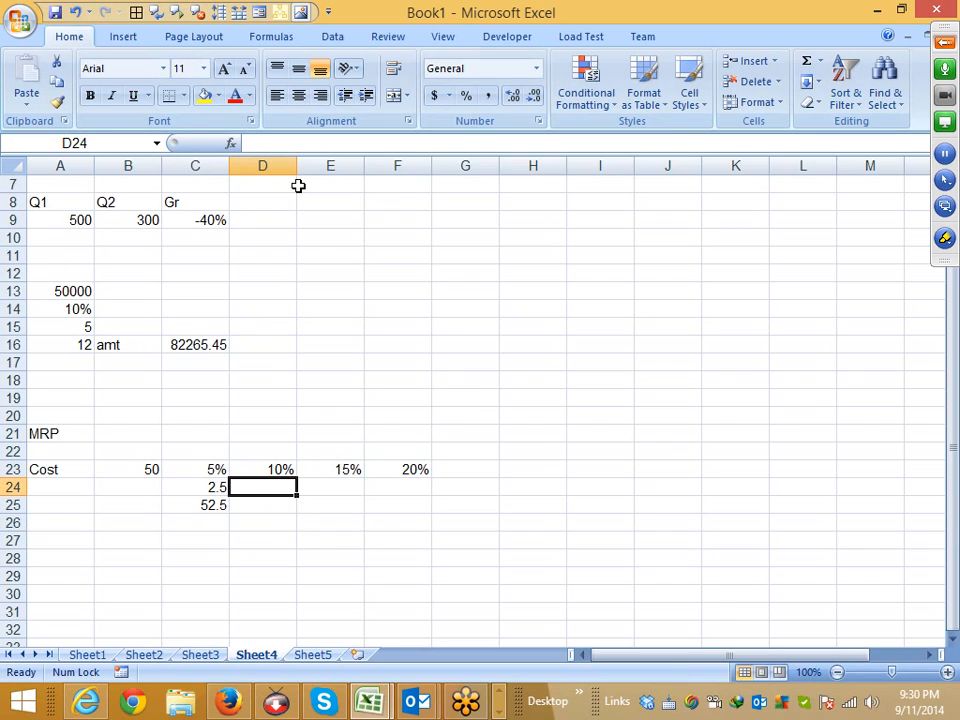
pyautogui.write('=')
pyautogui.press('Down')
pyautogui.press('Down')
pyautogui.press('Left')
pyautogui.press('Up')
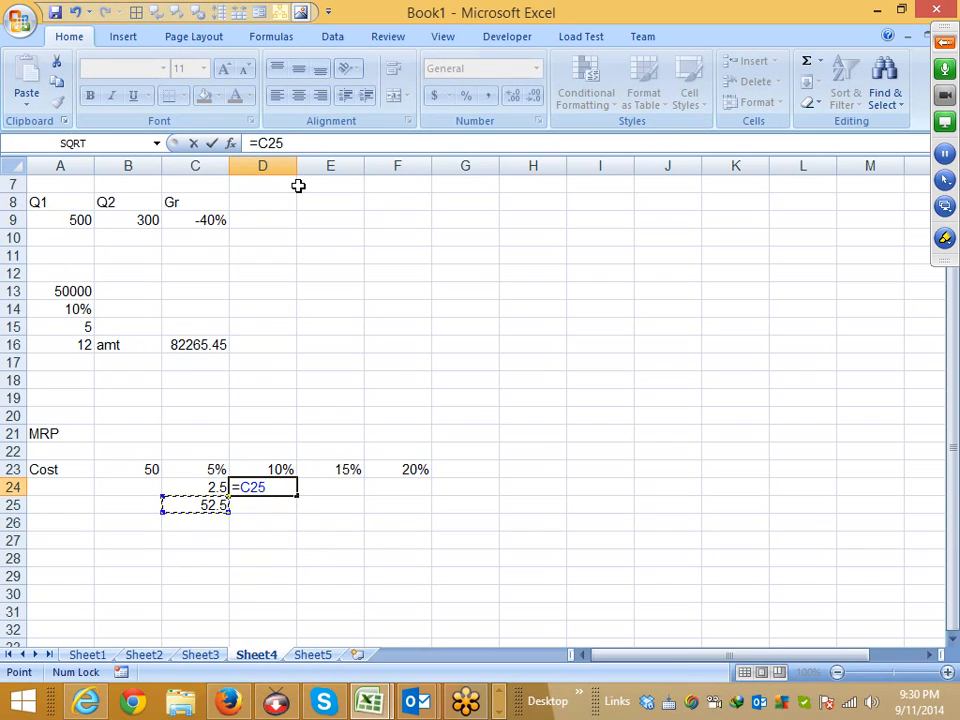
pyautogui.write('*')
pyautogui.press('Up')
pyautogui.press('Return')
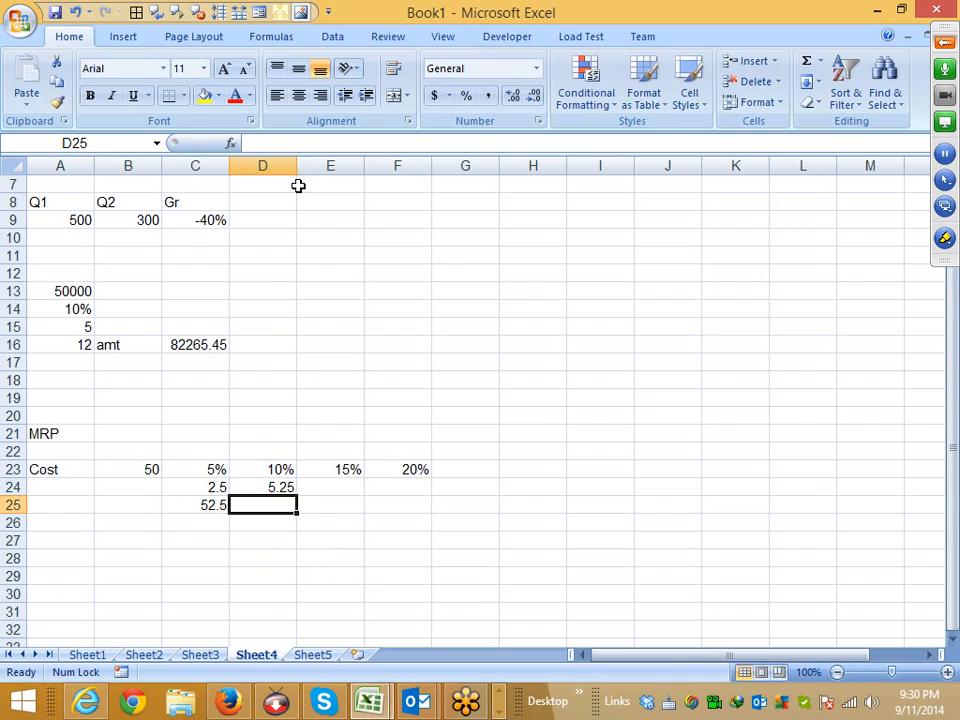
# Add the second percentage amount to the running price in D25 with the formula =C25+D24.
pyautogui.write('=')
pyautogui.press('Left')
pyautogui.write('+')
pyautogui.press('Up')
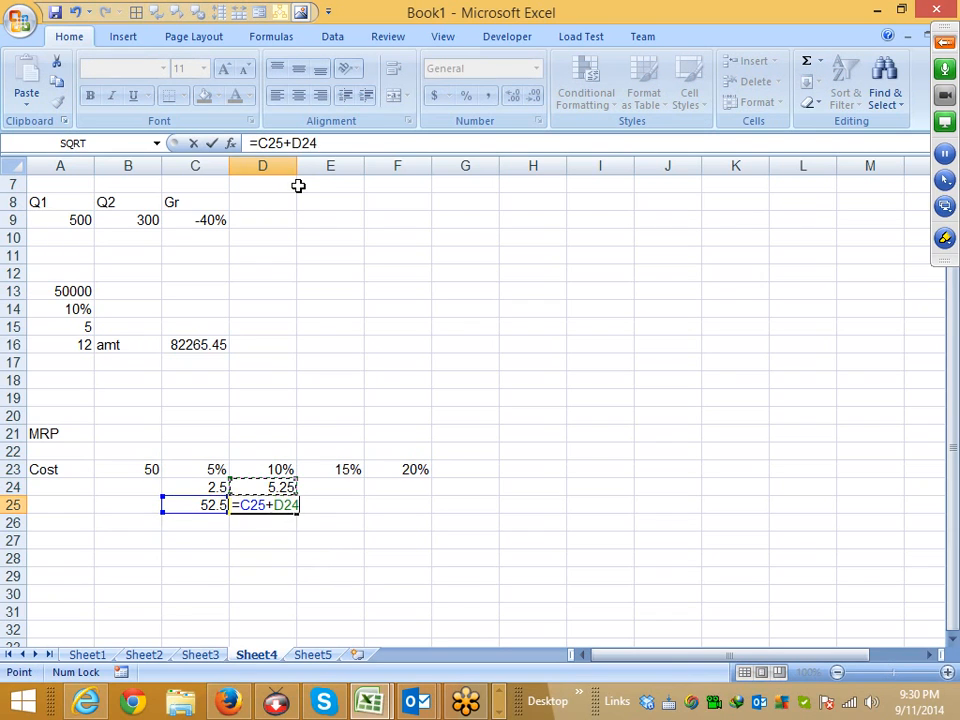
pyautogui.press('Return')
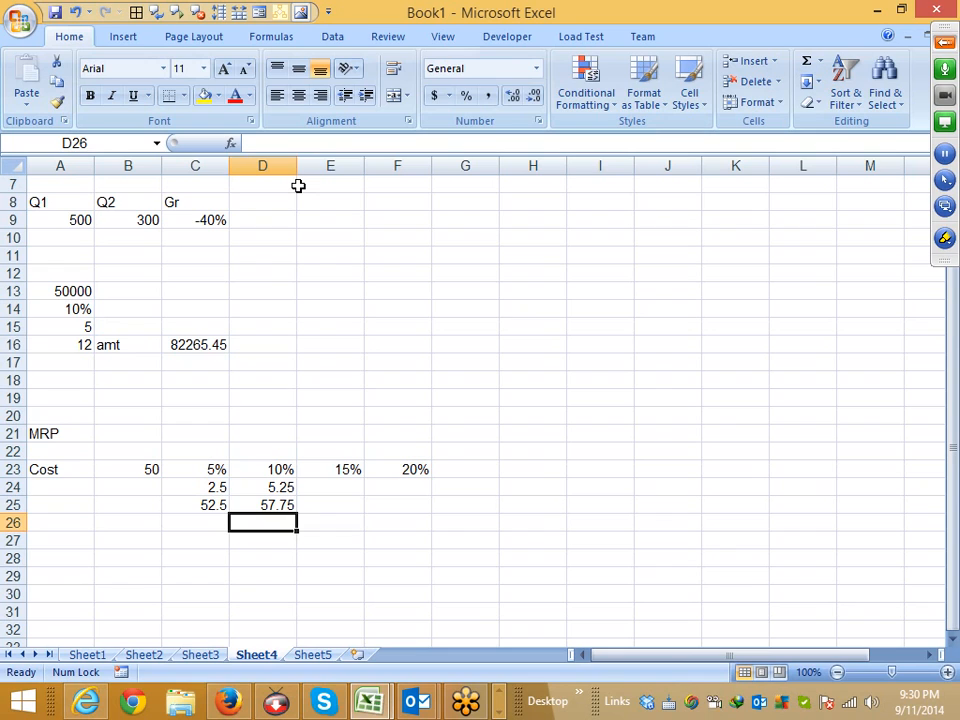
# Calculate the third percentage amount in E24 with the formula =D25*E23.
pyautogui.press('Right')
pyautogui.press('Up')
pyautogui.press('Up')
pyautogui.write('=')
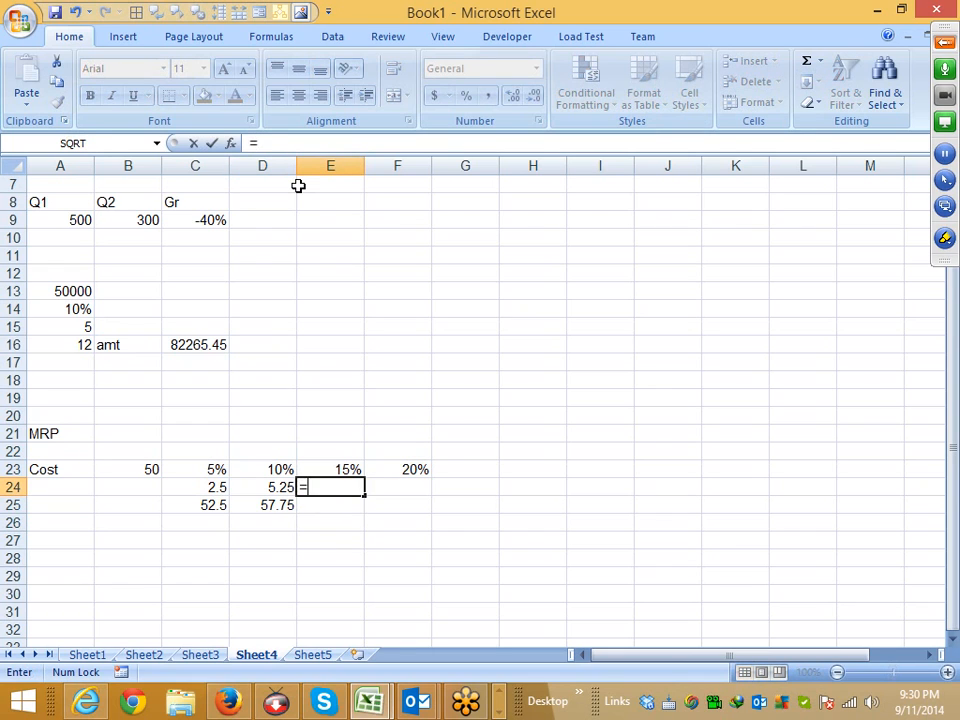
pyautogui.press('Left')
pyautogui.press('Down')
pyautogui.write('*')
pyautogui.press('Up')
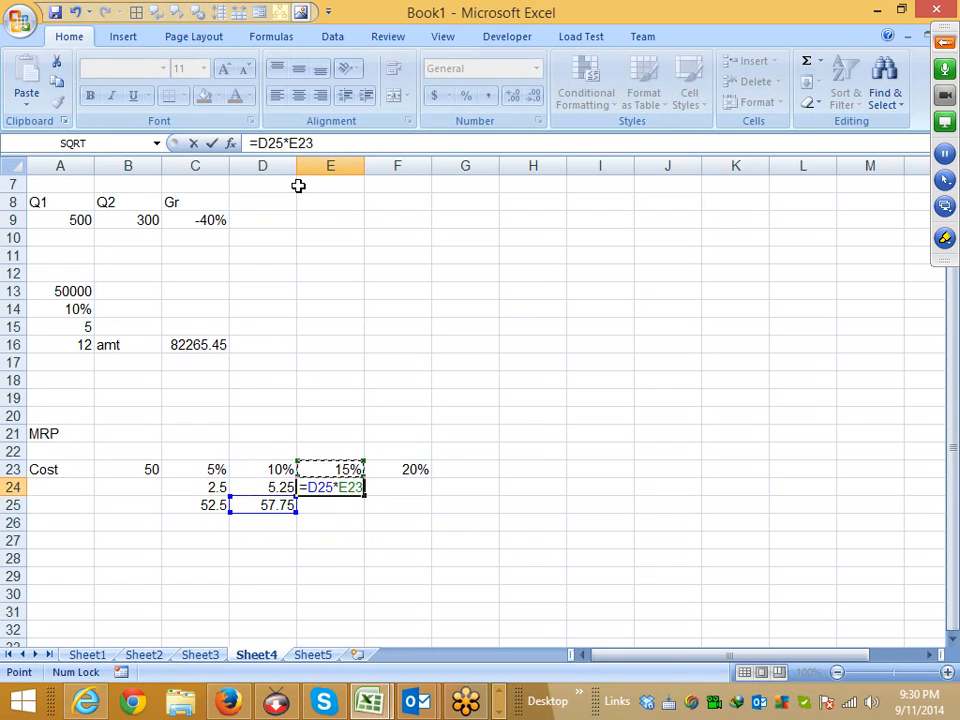
pyautogui.press('Return')
# Add the third percentage amount to the running price in E25 with the formula =D25+E24.
pyautogui.write('=')
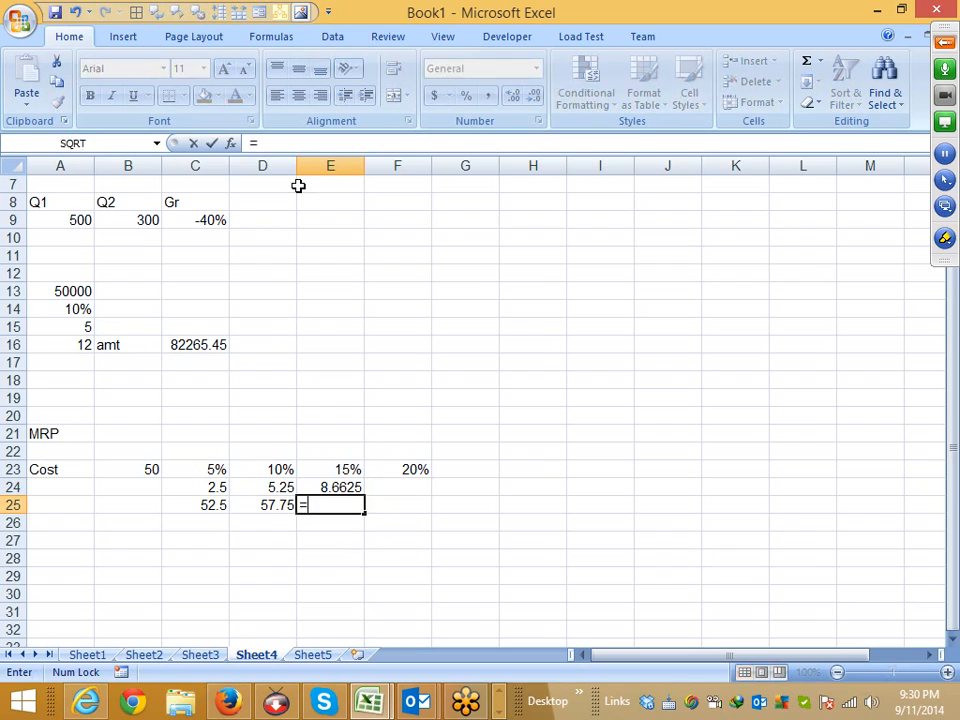
pyautogui.press('Left')
pyautogui.write('+')
pyautogui.press('Up')
pyautogui.press('Return')
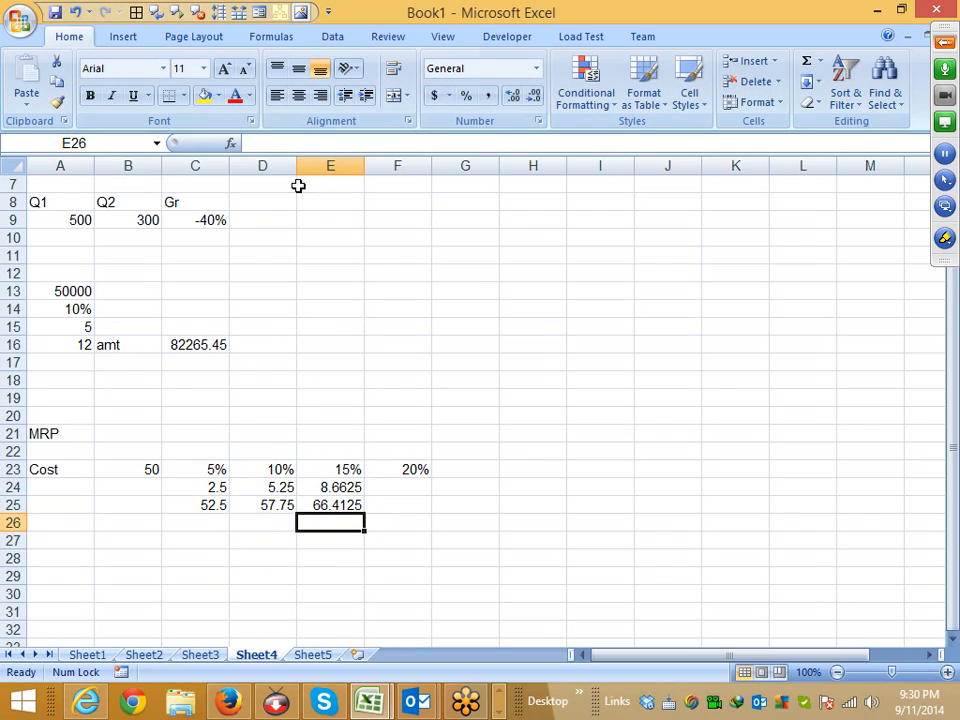
# Calculate the fourth percentage amount in F24 with the formula =E25*F23.
pyautogui.press('Up')
pyautogui.press('Right')
pyautogui.press('Up')
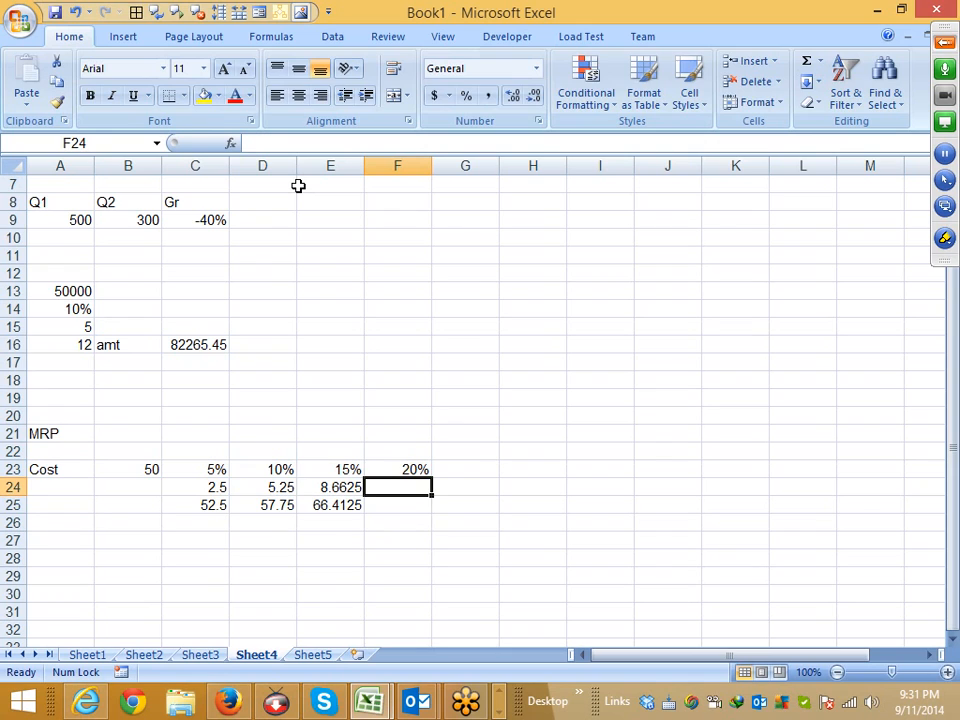
pyautogui.write('=')
pyautogui.press('Left')
pyautogui.press('Down')
pyautogui.write('*')
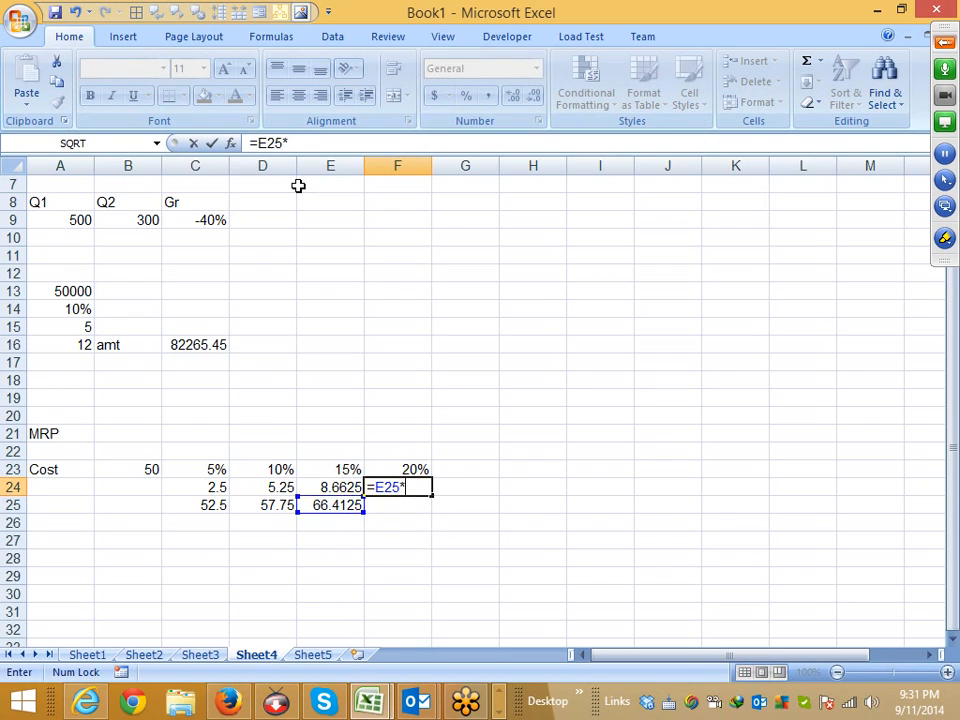
pyautogui.press('Up')
pyautogui.press('Return')
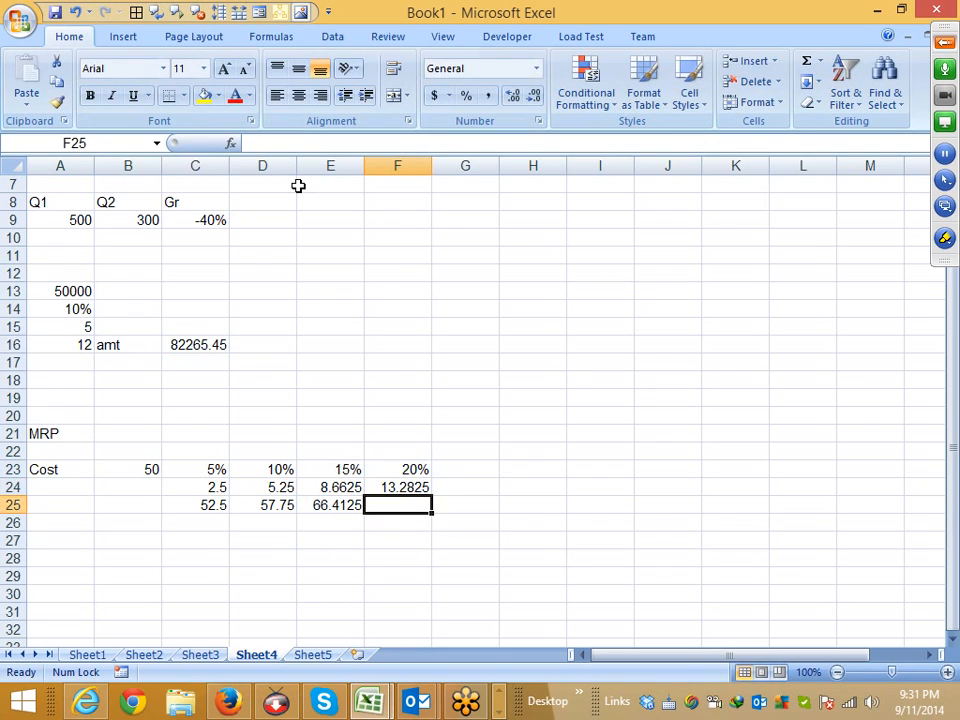
# Compute the final price in F25 with the formula =E25+F24.
pyautogui.write('=')
pyautogui.press('Left')
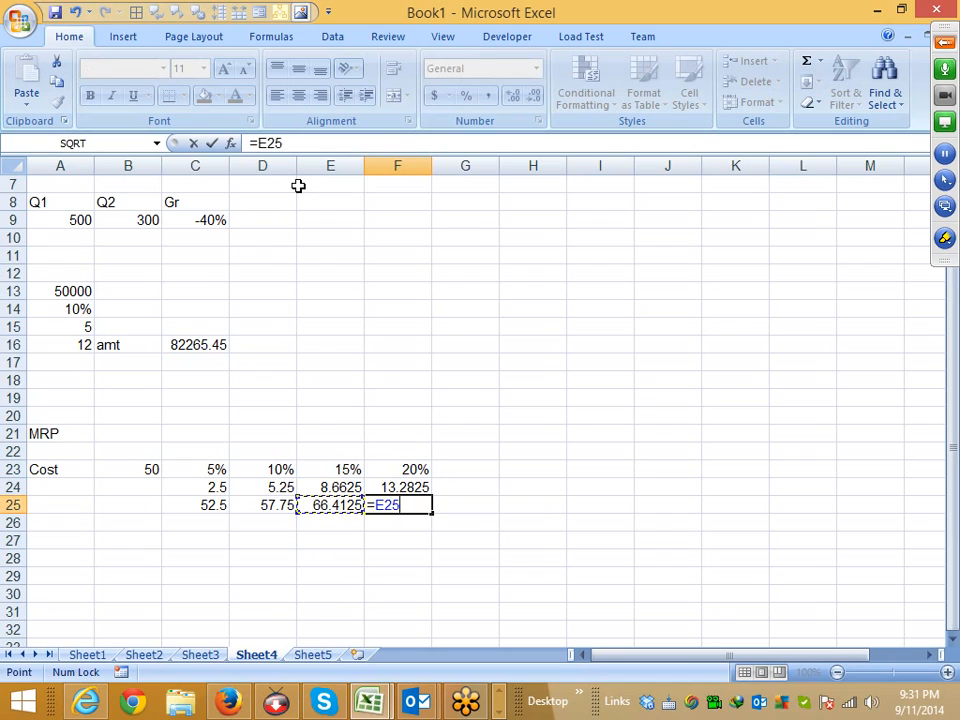
pyautogui.write('+')
pyautogui.press('Up')
pyautogui.press('Return')
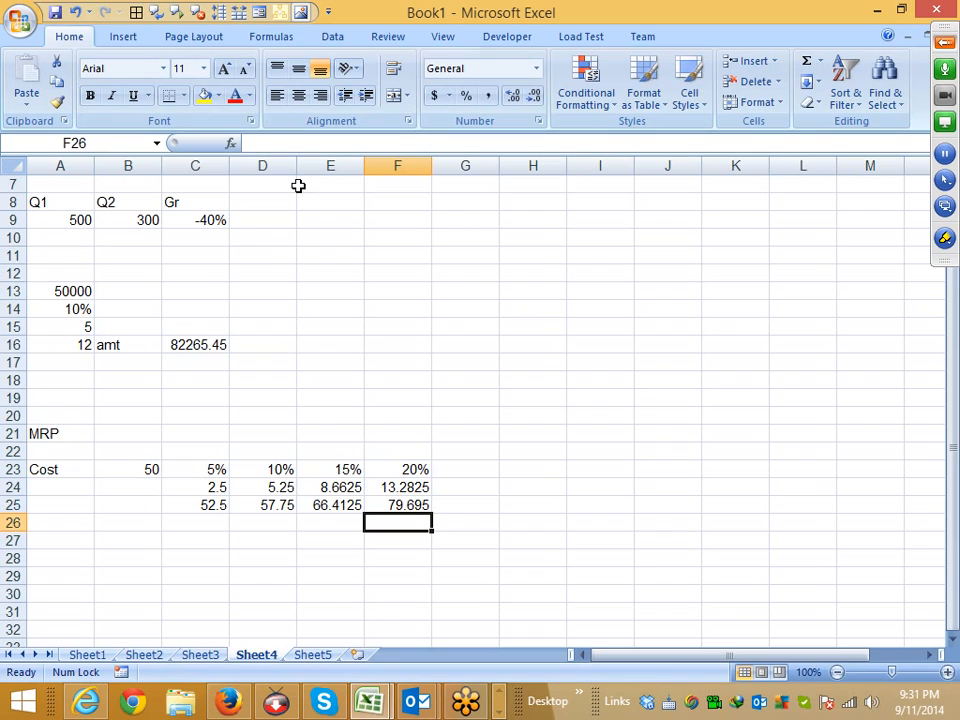
# Review the percentages and the step-by-step formulas in the block C23:F25.
pyautogui.moveTo(266, 463); pyautogui.dragTo(339, 507)
pyautogui.moveTo(214, 474); pyautogui.dragTo(334, 527)
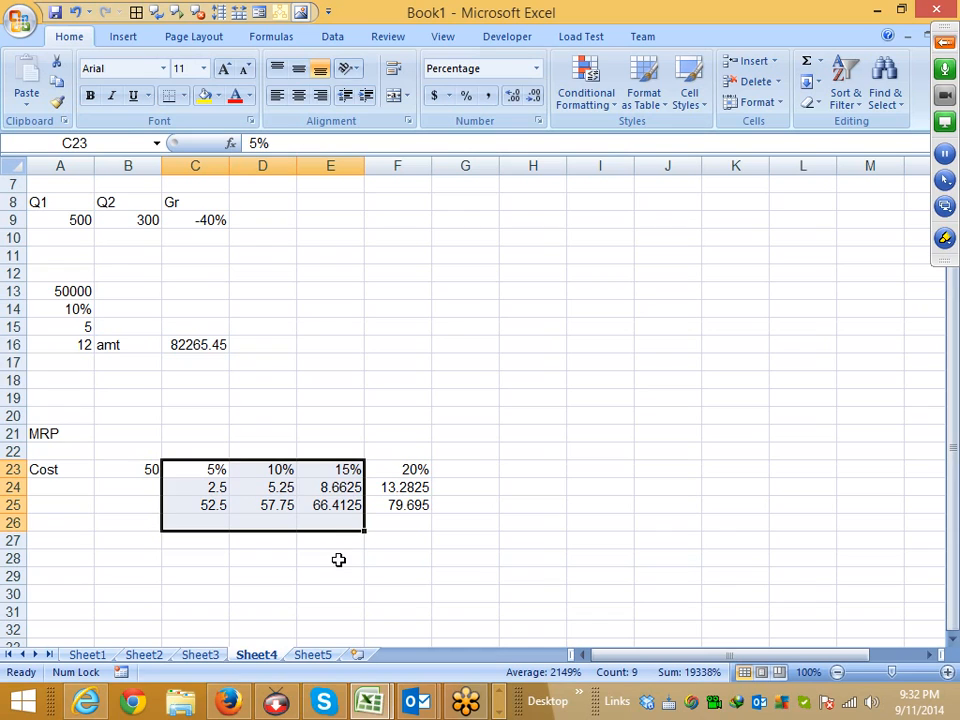
pyautogui.click(395, 558)
pyautogui.moveTo(392, 506); pyautogui.dragTo(222, 472)
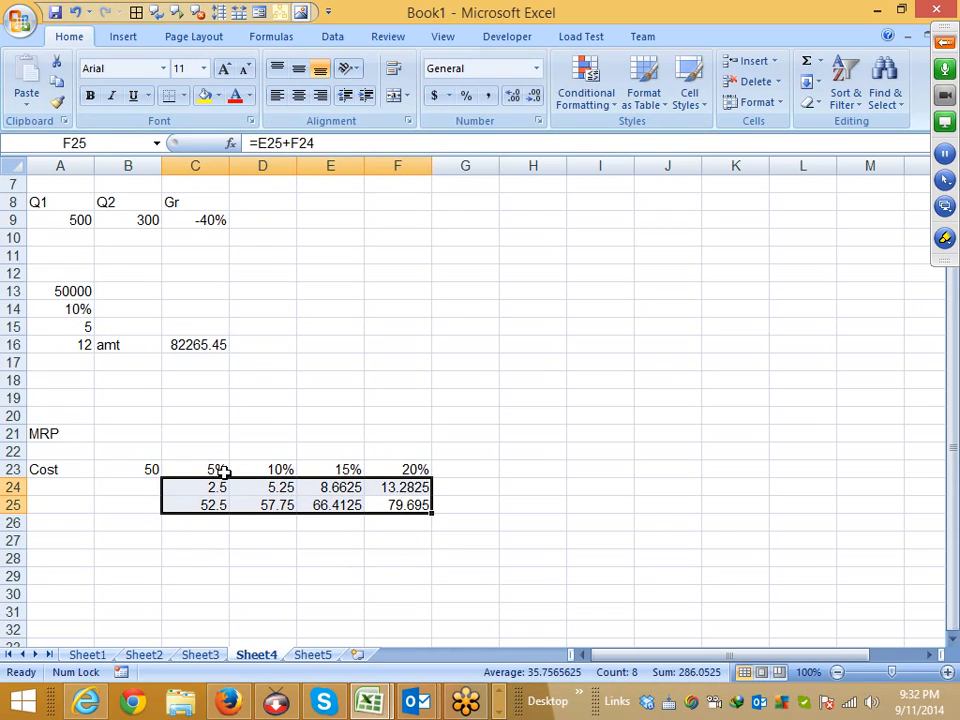
pyautogui.click(436, 500)
pyautogui.click(370, 475)
pyautogui.click(300, 489)
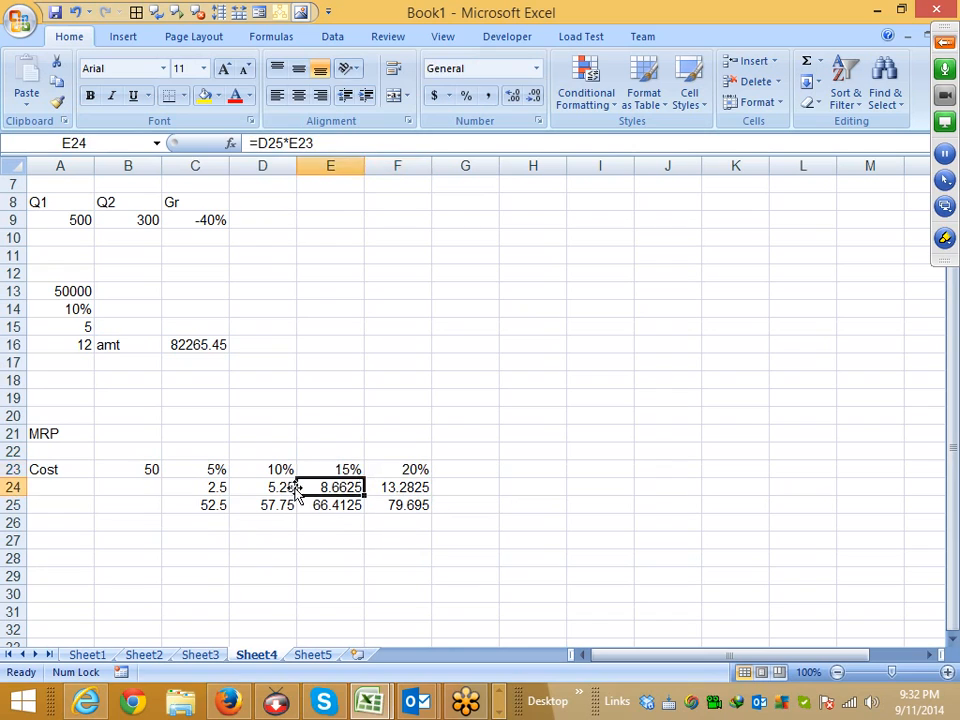
pyautogui.click(244, 487)
pyautogui.click(221, 486)
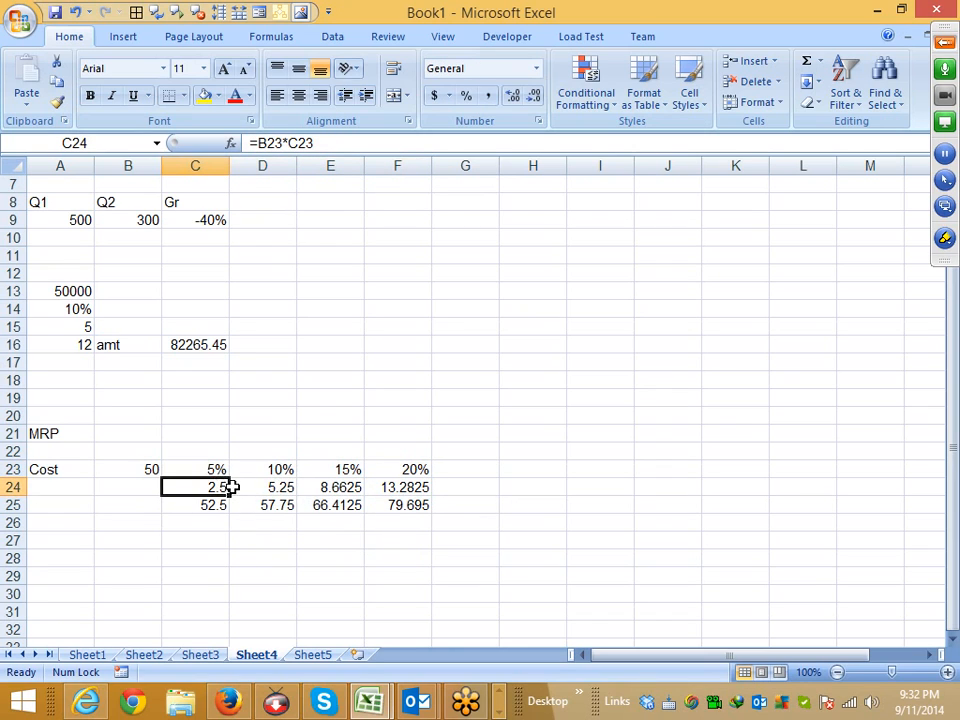
pyautogui.click(275, 500)
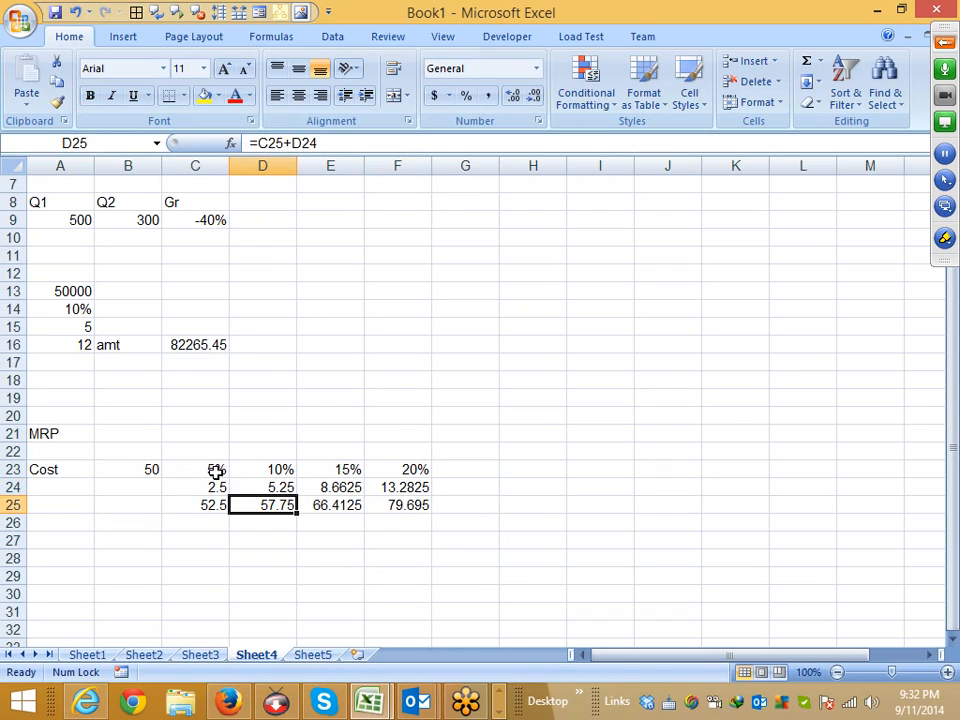
pyautogui.moveTo(216, 472); pyautogui.dragTo(393, 505)
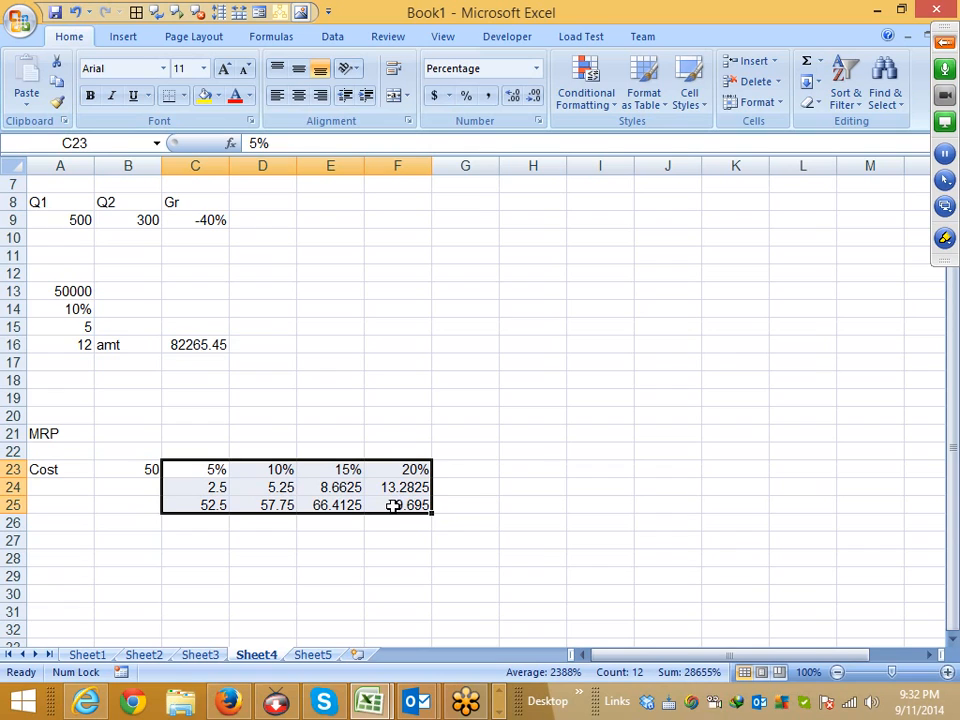
pyautogui.click(394, 537)
# Change the formula in C24 to =B23*5% and clear the percentage in C23.
pyautogui.click(197, 493)
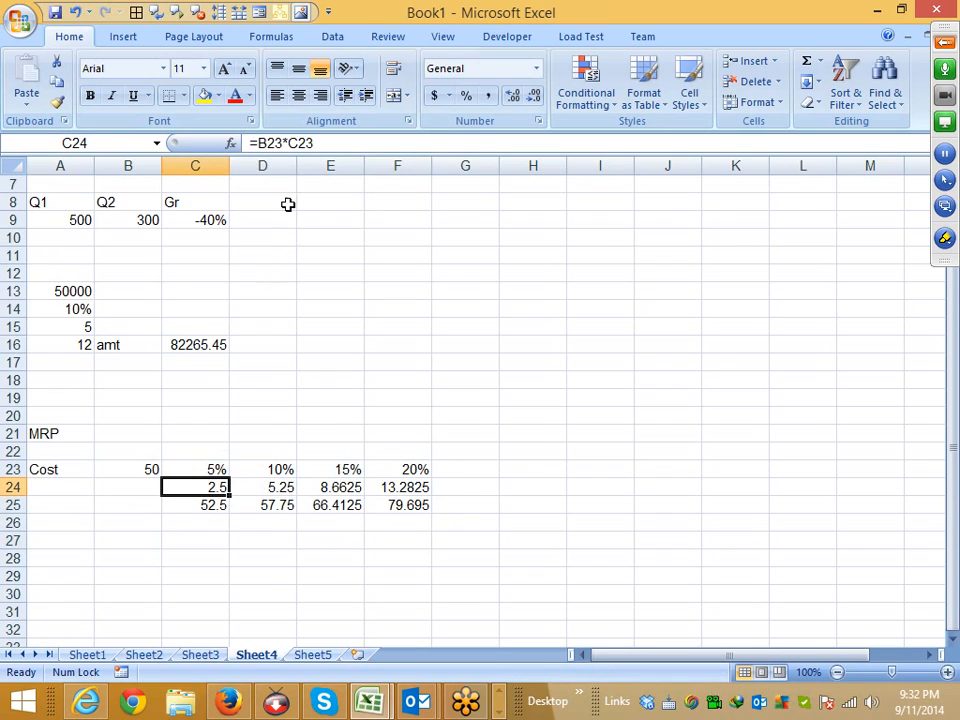
pyautogui.click(325, 145)
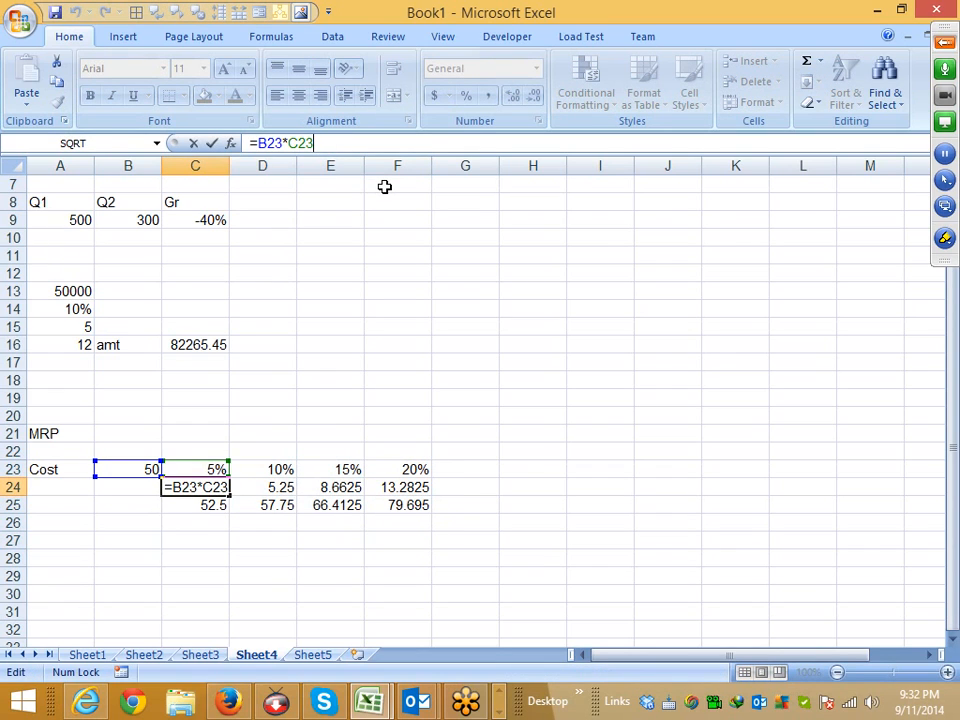
pyautogui.press('BackSpace')
pyautogui.press('BackSpace')
pyautogui.press('BackSpace')
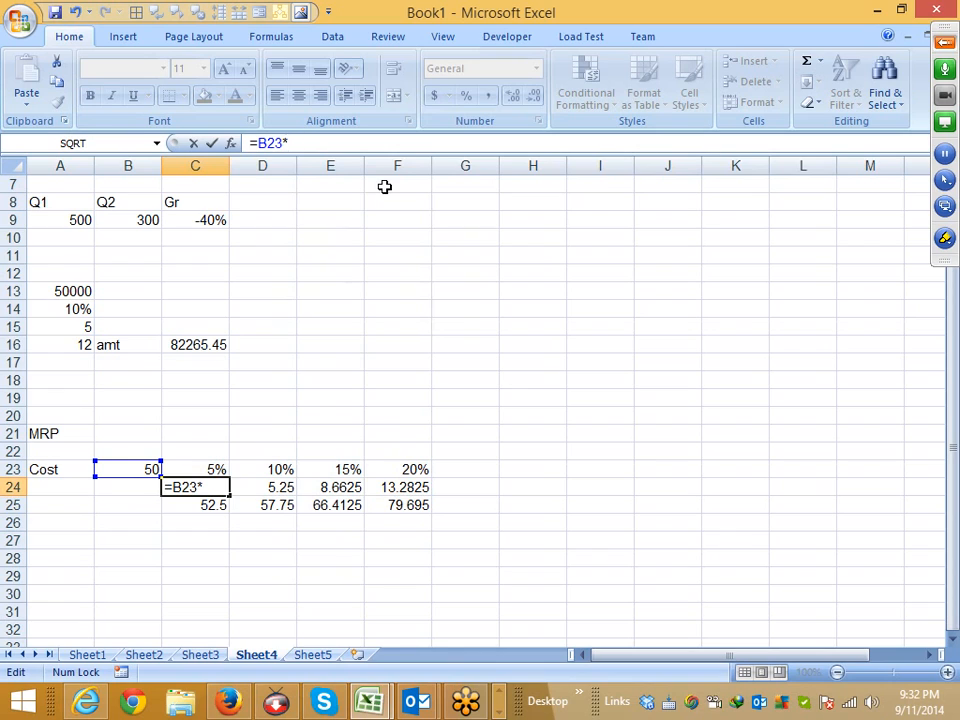
pyautogui.write('5%')
pyautogui.press('Return')
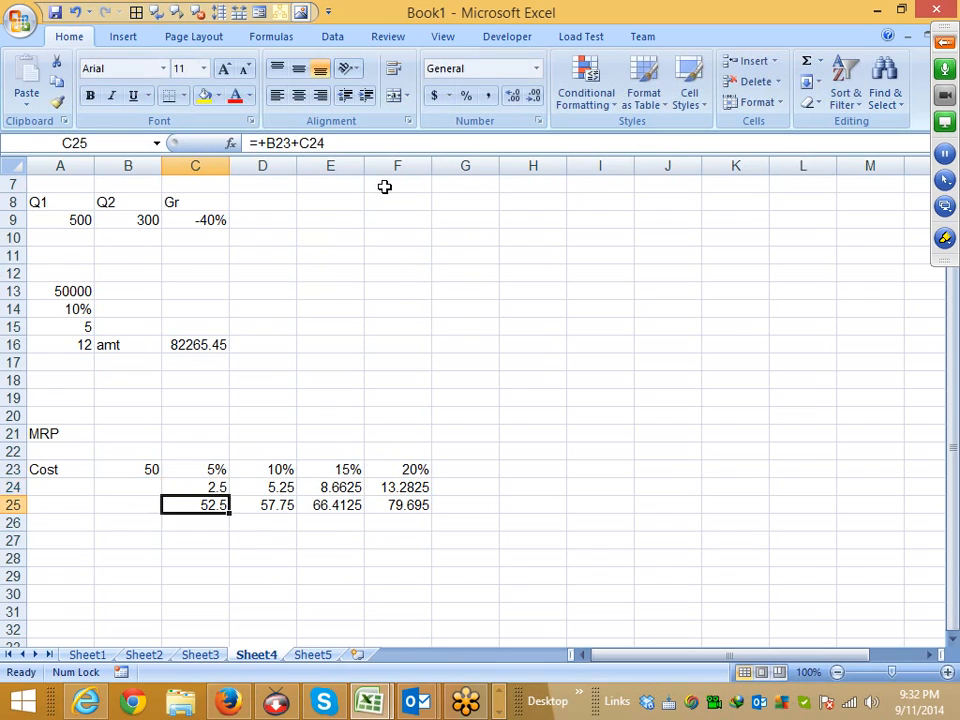
pyautogui.press('Up')
pyautogui.press('Up')
pyautogui.press('Delete')
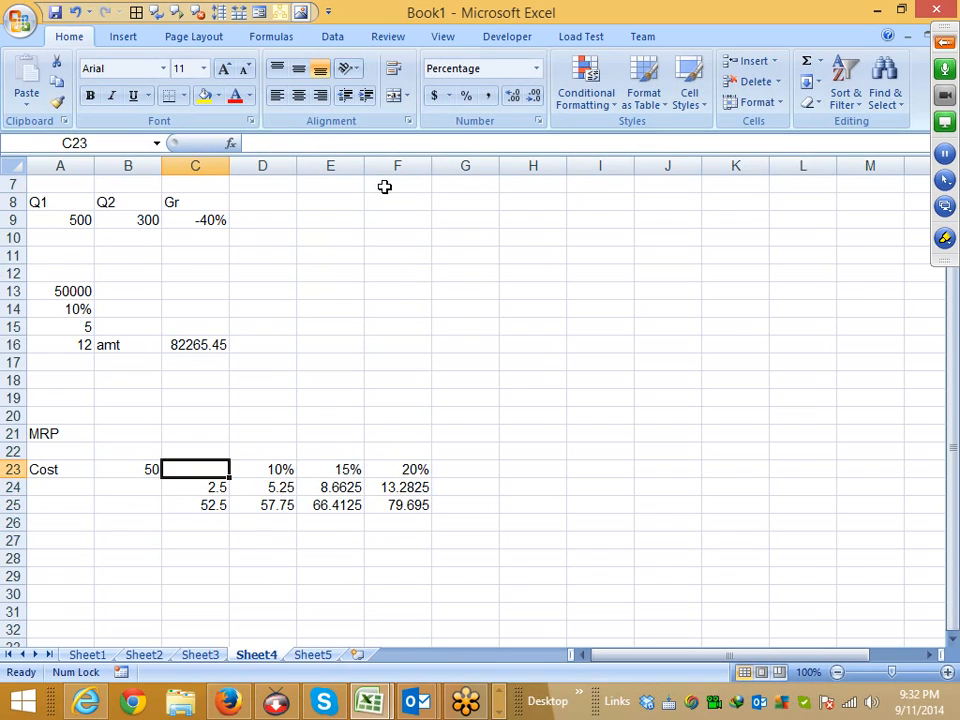
# Change the formula in D24 to =C25*10% and clear the percentage in D23.
pyautogui.press('Right')
pyautogui.press('Down')
pyautogui.click(342, 143)
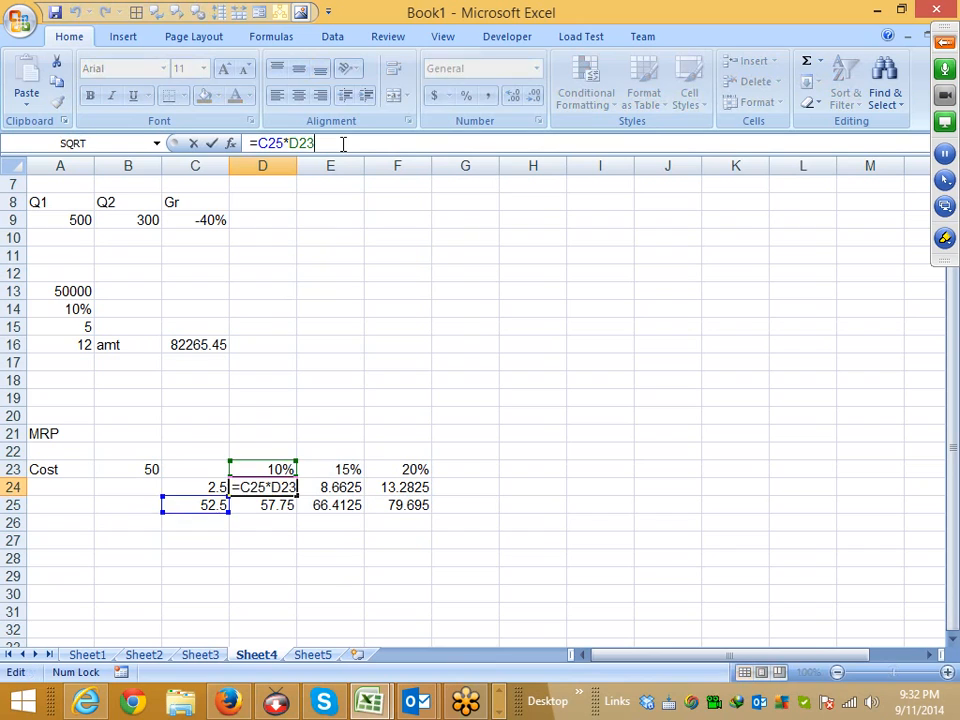
pyautogui.press('BackSpace')
pyautogui.press('BackSpace')
pyautogui.press('BackSpace')
pyautogui.write('10')
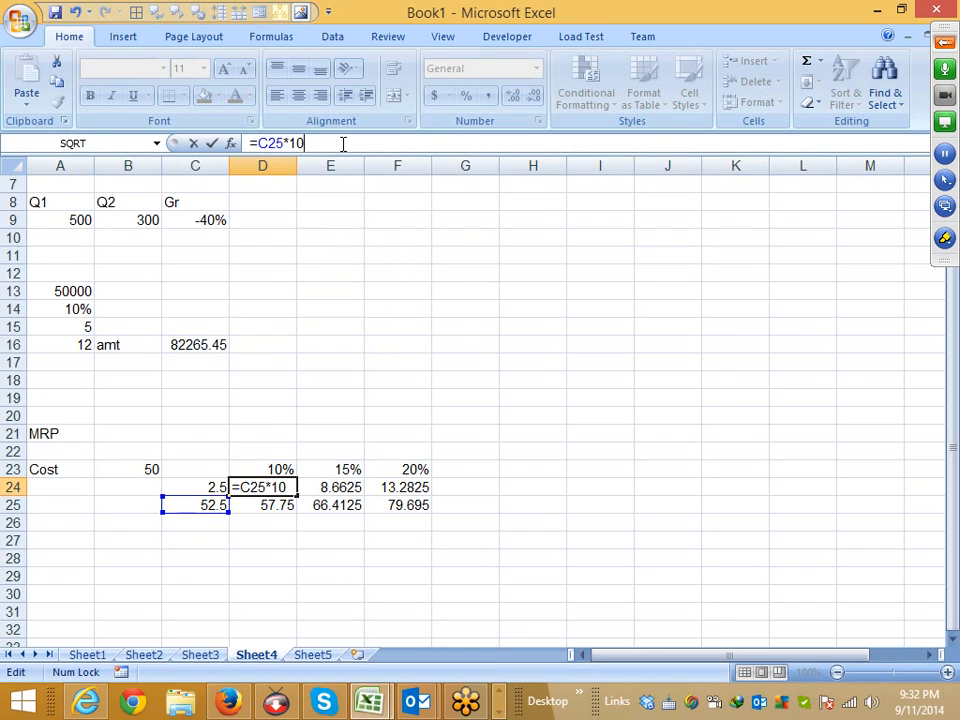
pyautogui.write('%')
pyautogui.press('Return')
pyautogui.press('Up')
pyautogui.press('Up')
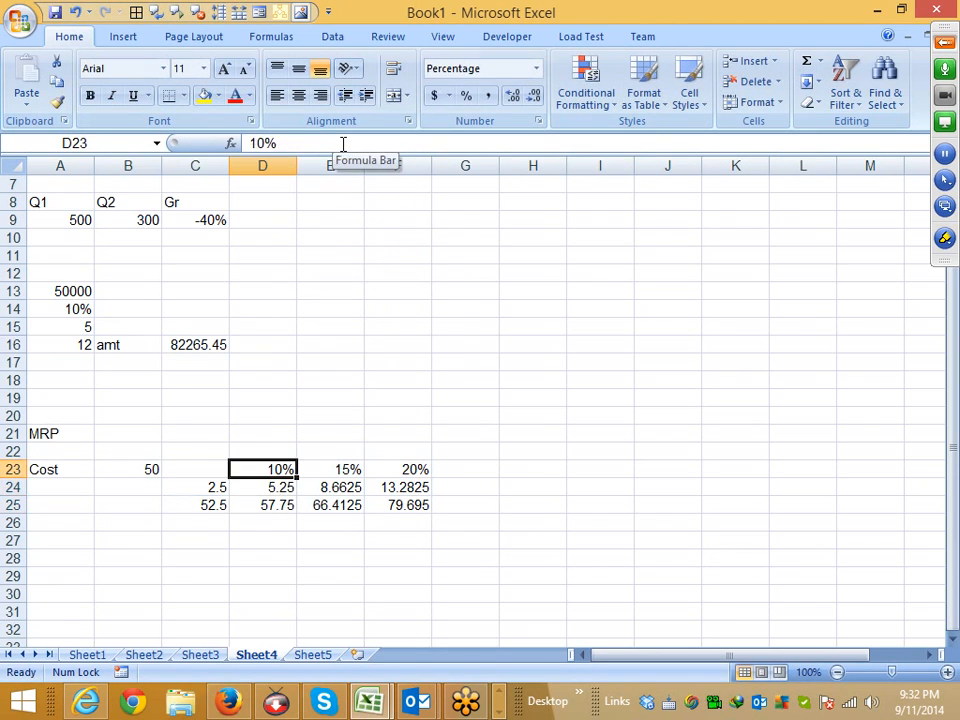
pyautogui.press('Delete')
# Change the formula in E24 to =D25*15% and clear the percentage in E23.
pyautogui.press('Right')
pyautogui.press('Down')
pyautogui.click(343, 144)
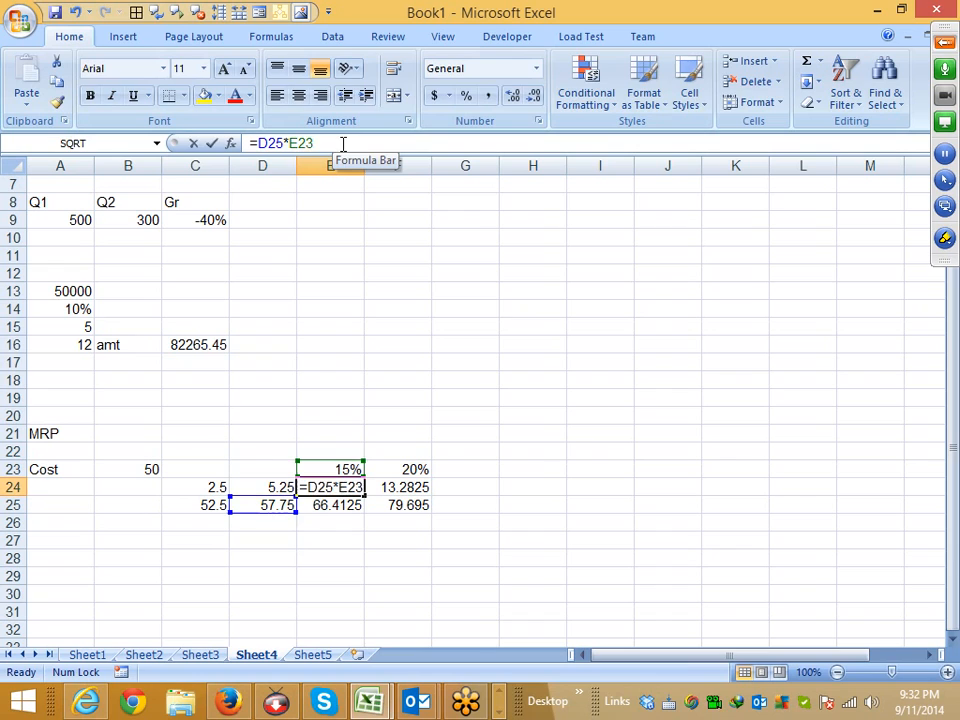
pyautogui.press('BackSpace')
pyautogui.press('BackSpace')
pyautogui.press('BackSpace')
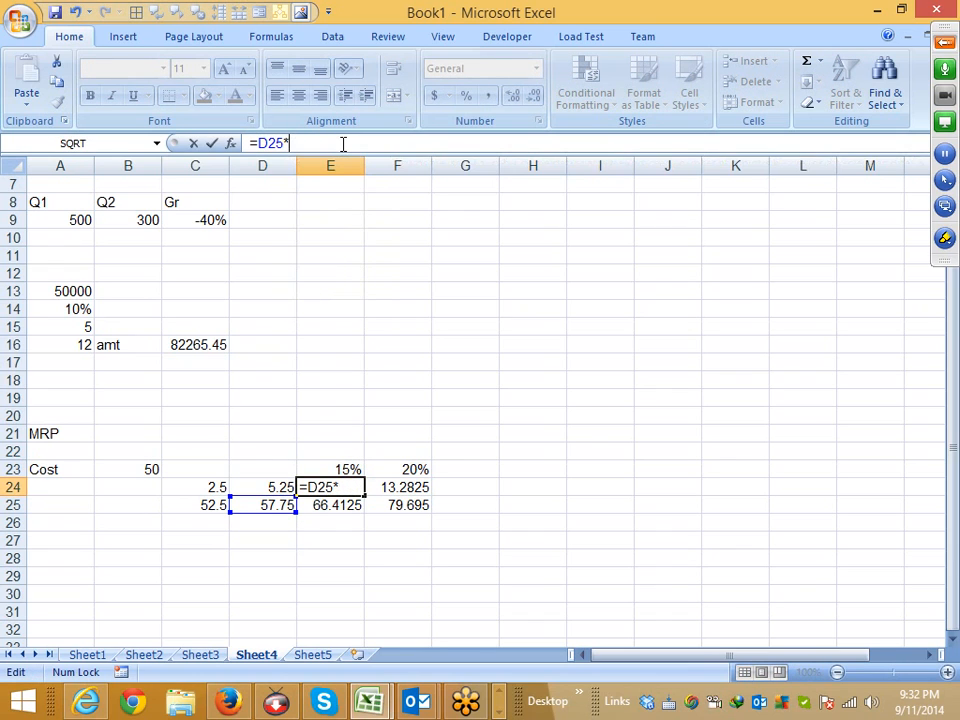
pyautogui.write('15%')
pyautogui.press('Return')
pyautogui.press('Up')
pyautogui.press('Up')
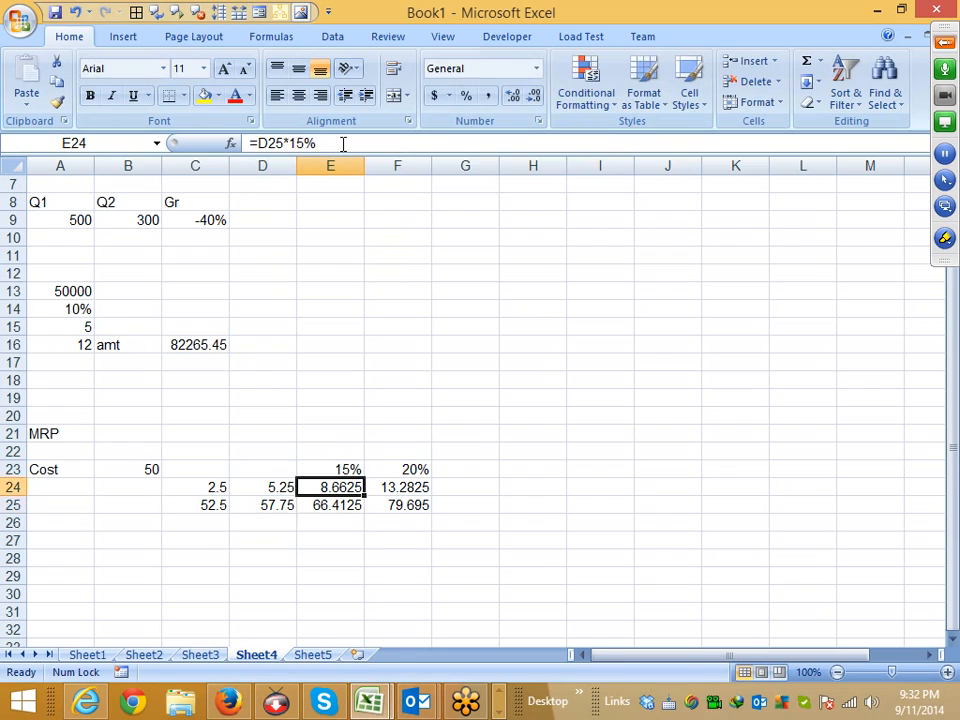
pyautogui.press('Delete')
# Change the formula in F24 to =E25*20% and clear the percentage in F23.
pyautogui.press('Right')
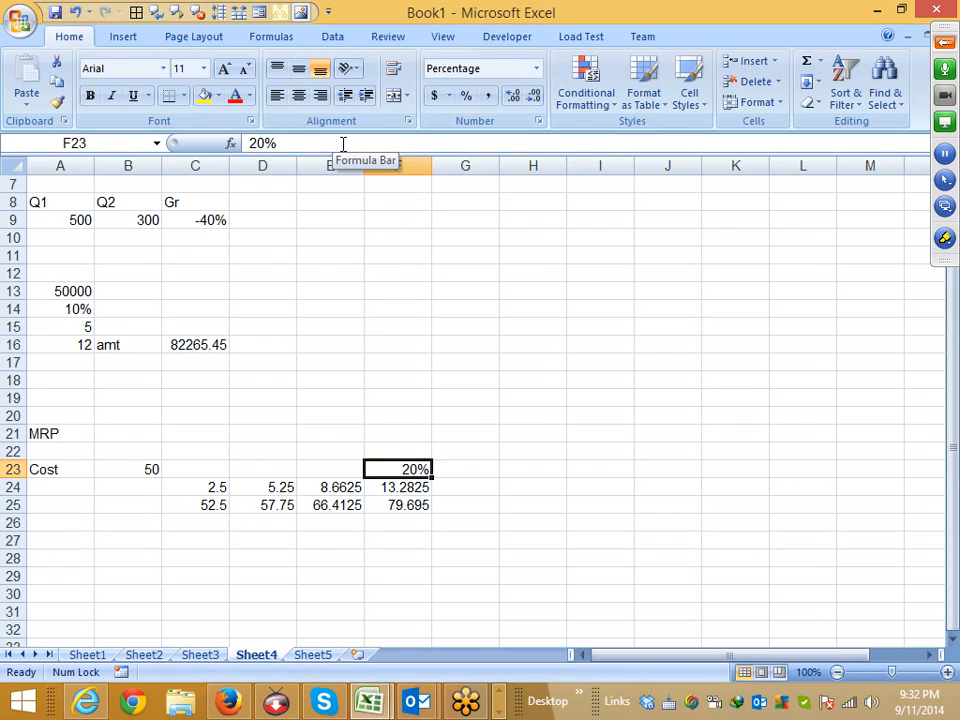
pyautogui.press('Down')
pyautogui.press('F2')
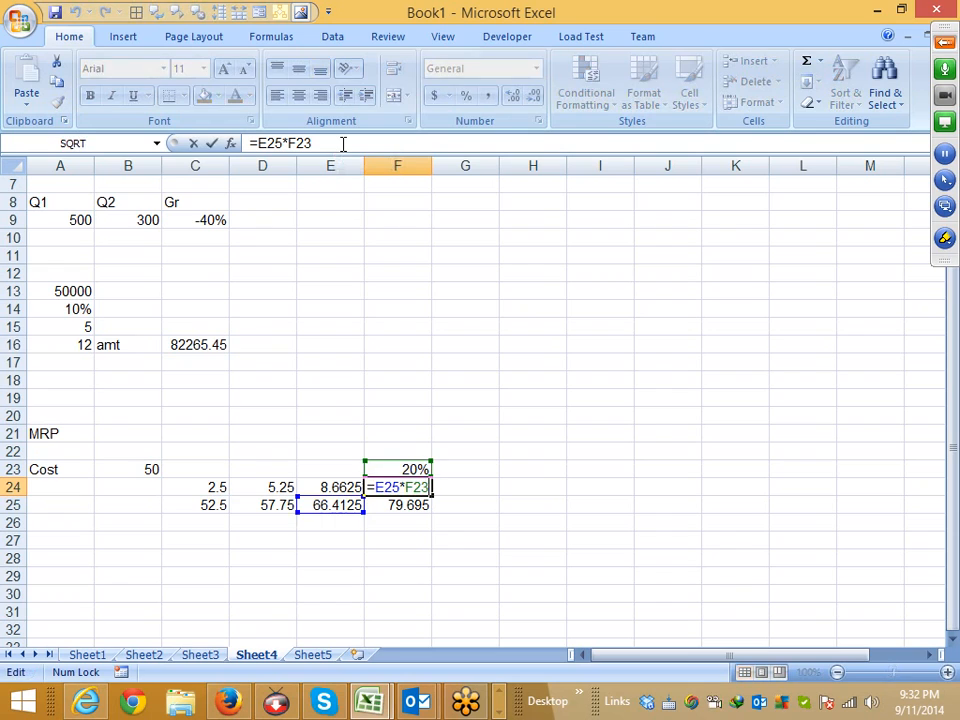
pyautogui.press('Left')
pyautogui.press('Left')
pyautogui.press('Left')
pyautogui.press('Delete')
pyautogui.press('Delete')
pyautogui.press('Delete')
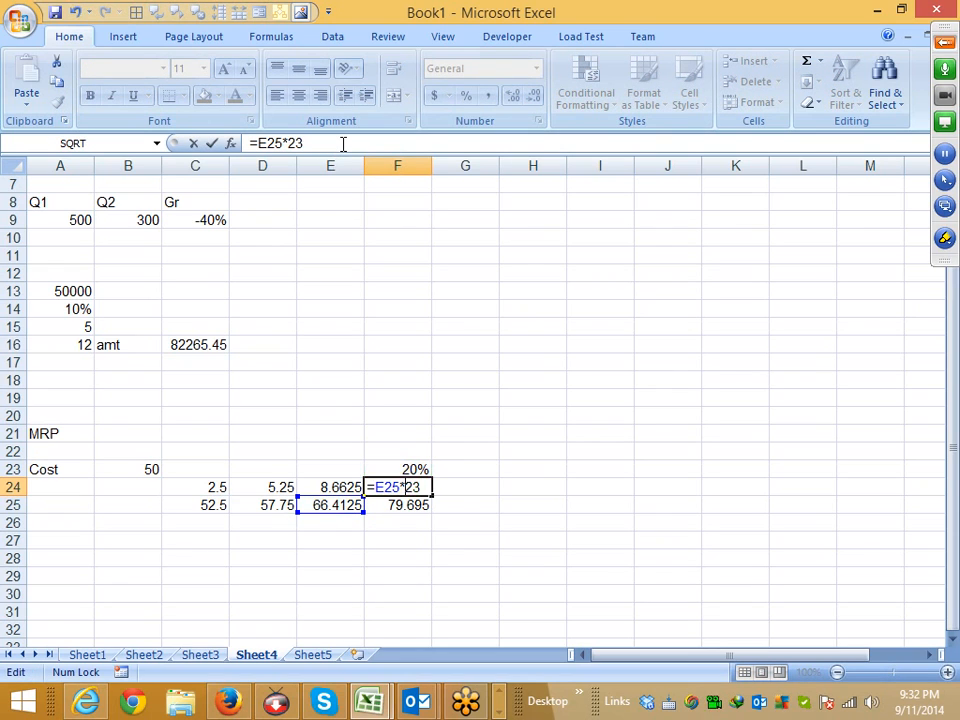
pyautogui.write('20%')
pyautogui.press('Return')
pyautogui.press('Up')
pyautogui.press('Up')
pyautogui.press('Delete')
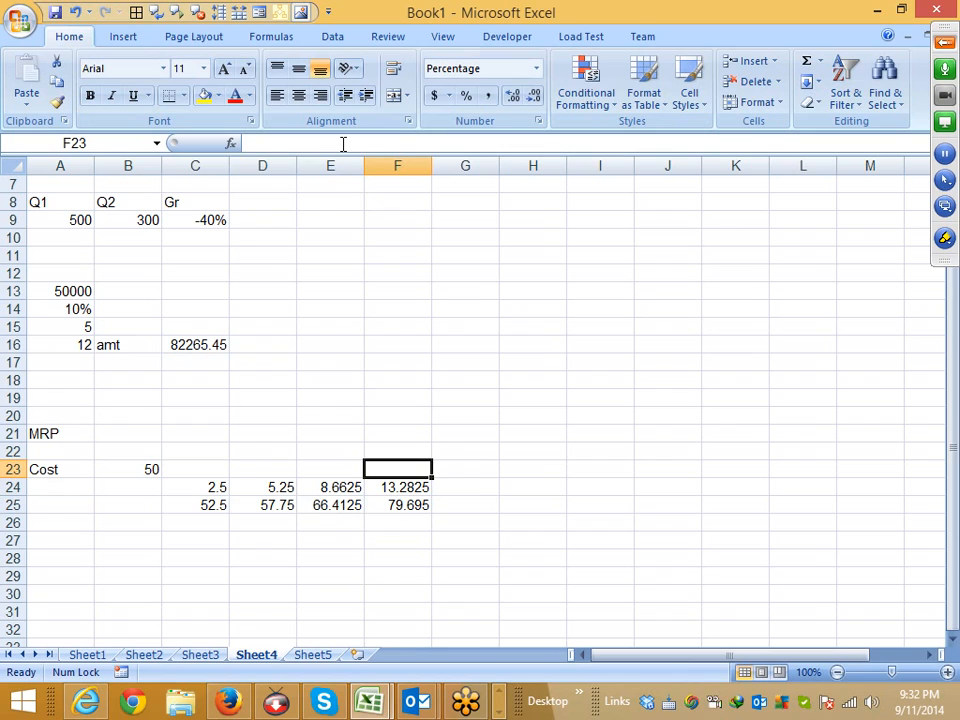
# Copy the expression B23*5% from the formula in C24 and leave the cell unchanged.
pyautogui.press('Left')
pyautogui.press('Left')
pyautogui.press('Left')
pyautogui.press('Down')
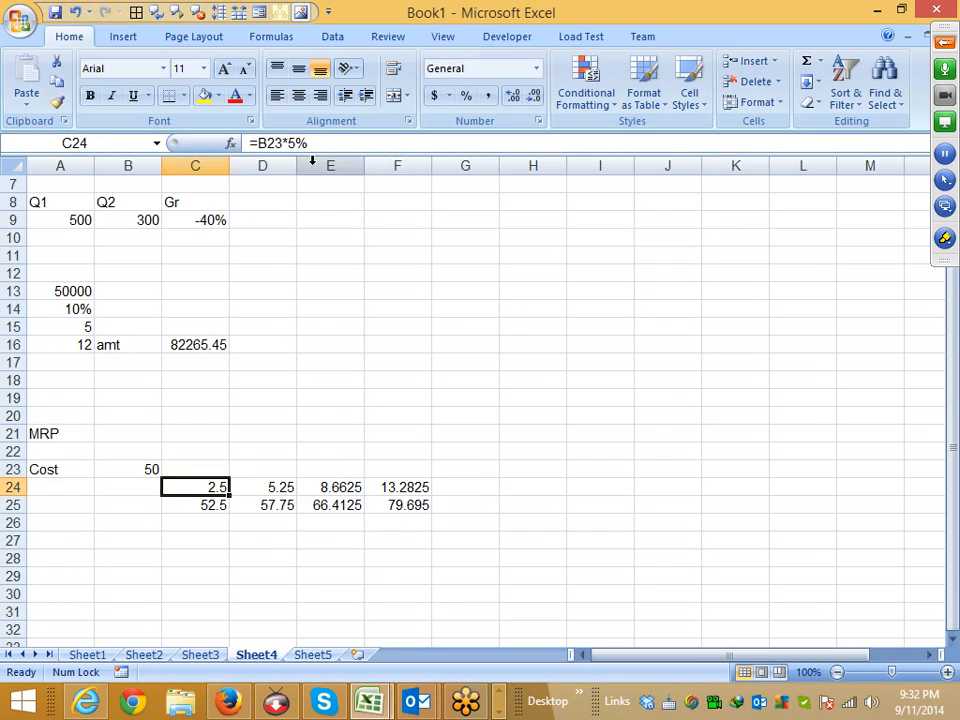
pyautogui.moveTo(308, 143); pyautogui.dragTo(258, 143)
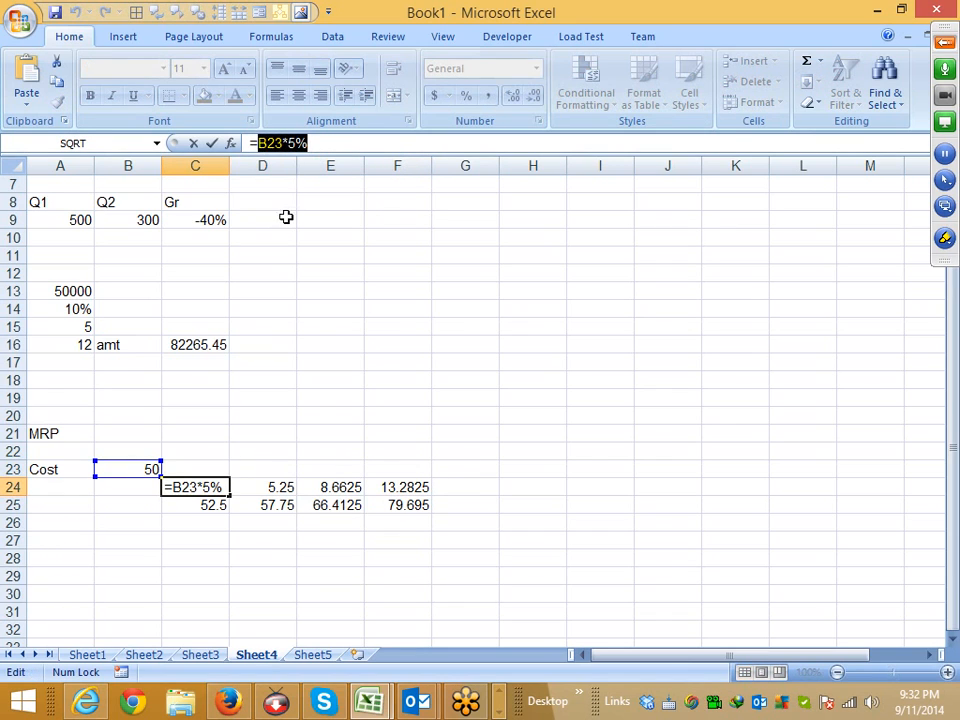
pyautogui.press('Escape')
# Change the formula in C25 to =+B23+(B23*5%) and clear C24.
pyautogui.click(205, 503)
pyautogui.click(336, 143)
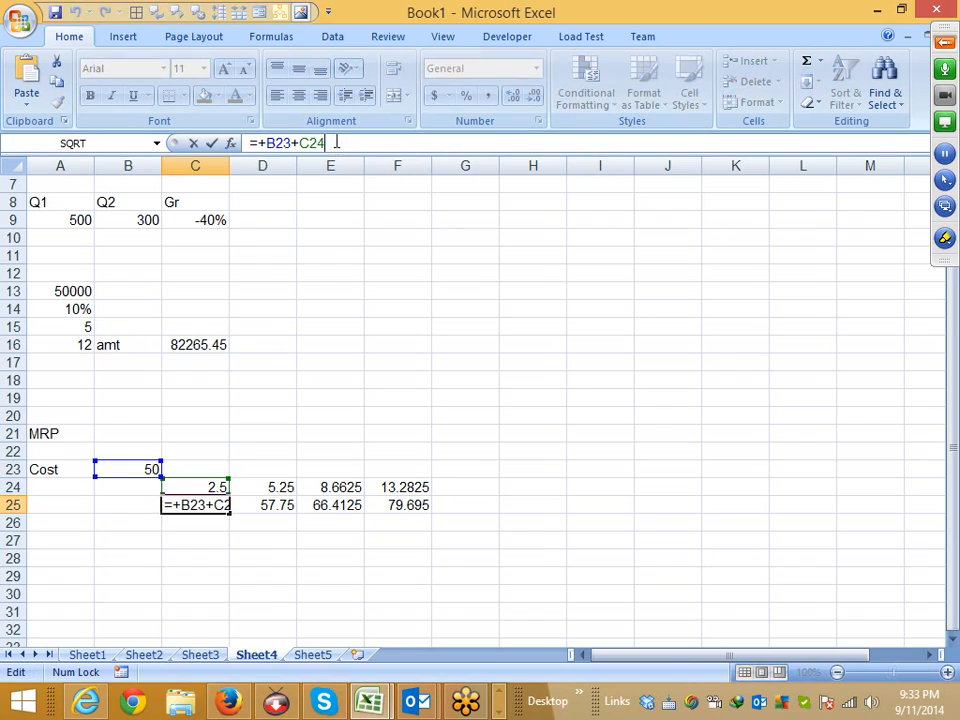
pyautogui.press('BackSpace')
pyautogui.press('BackSpace')
pyautogui.press('BackSpace')
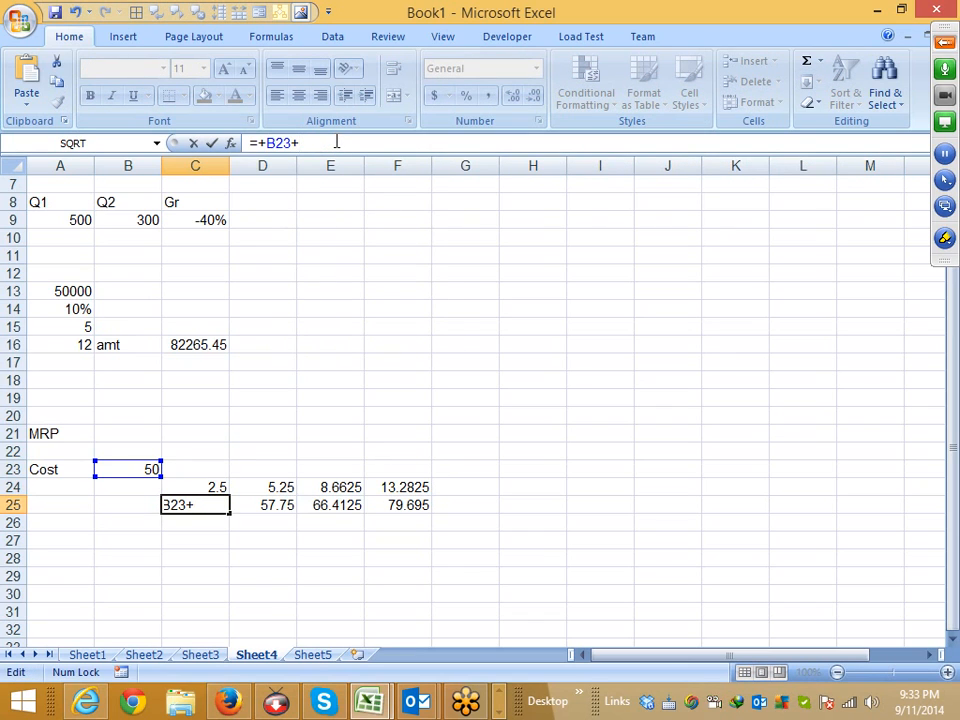
pyautogui.write('(B23*5%)')
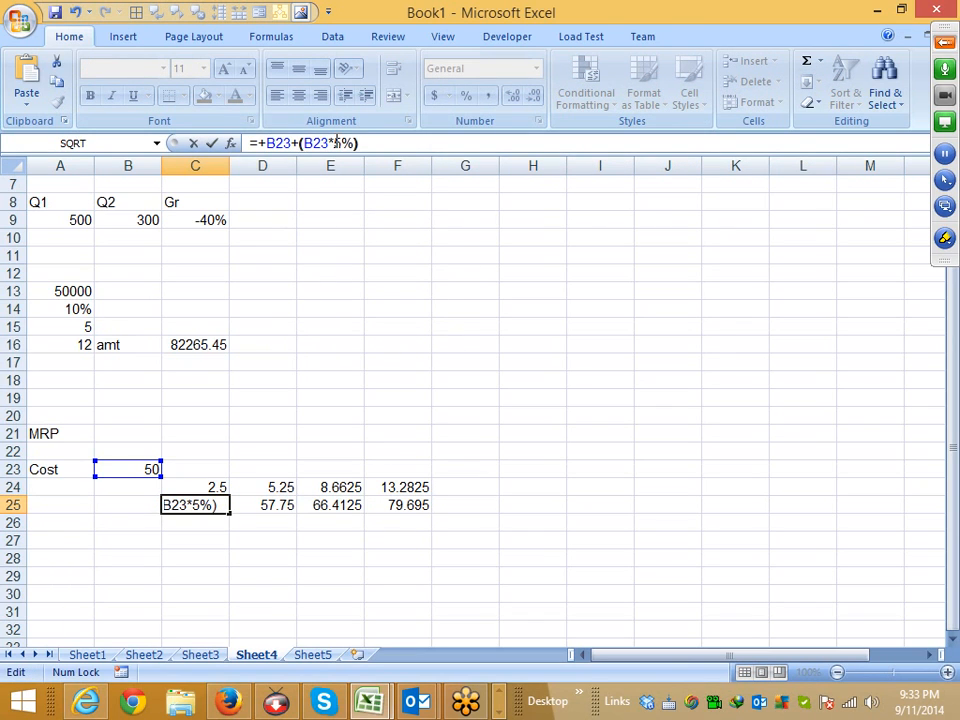
pyautogui.write(']')
pyautogui.press('Return')
pyautogui.press('Return')
pyautogui.press('BackSpace')
pyautogui.press('Return')
pyautogui.press('Up')
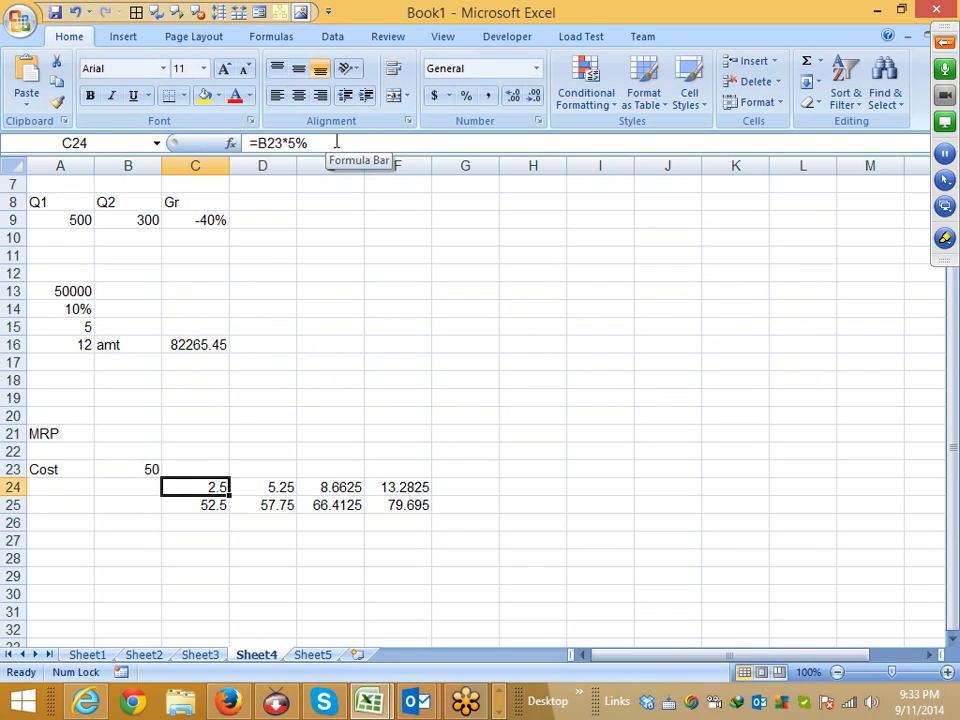
pyautogui.press('Delete')
# Copy the expression B23+(B23*5%) from C25 and substitute it for the C25 reference in D24, making the formula =(B23+(B23*5%))*10%.
pyautogui.press('Down')
pyautogui.click(360, 142)
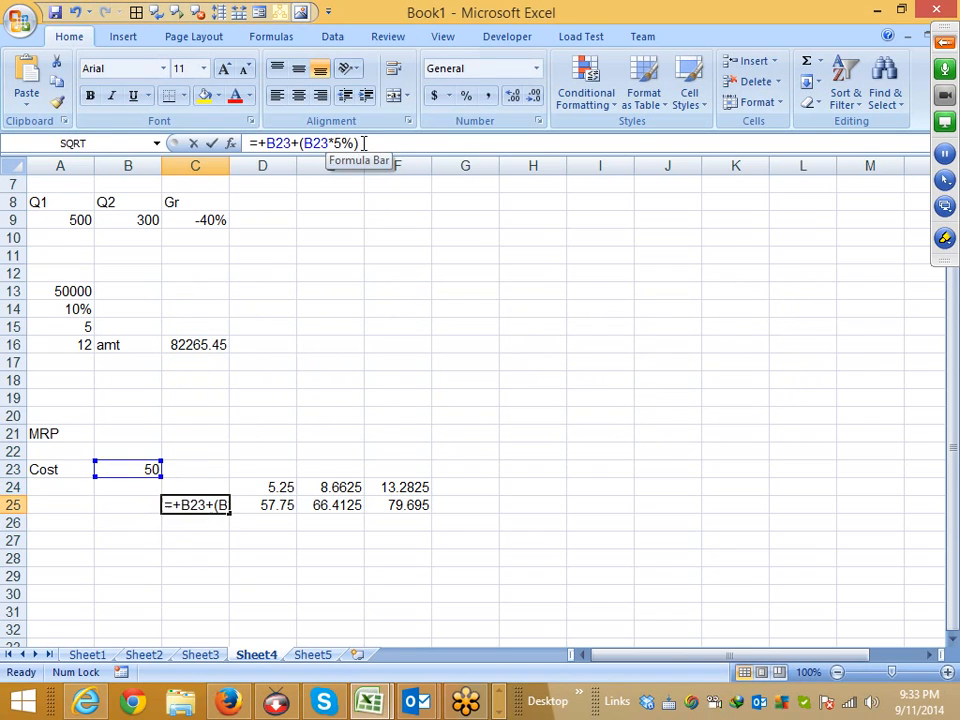
pyautogui.moveTo(360, 142); pyautogui.dragTo(267, 145)
pyautogui.hotkey('ctrl', 'c')
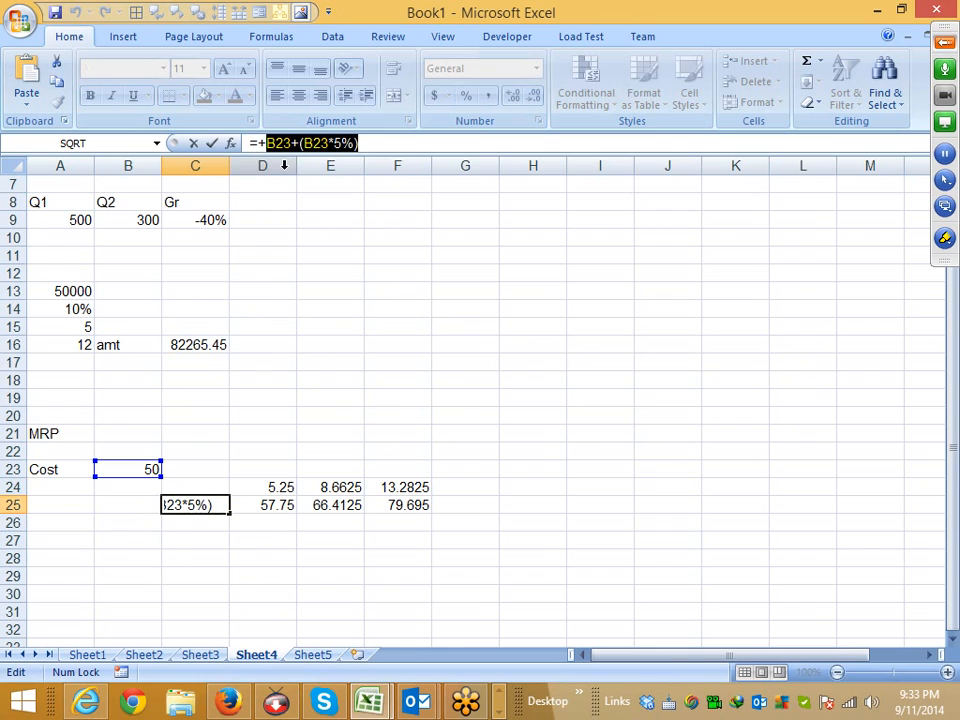
pyautogui.press('Escape')
pyautogui.click(261, 486)
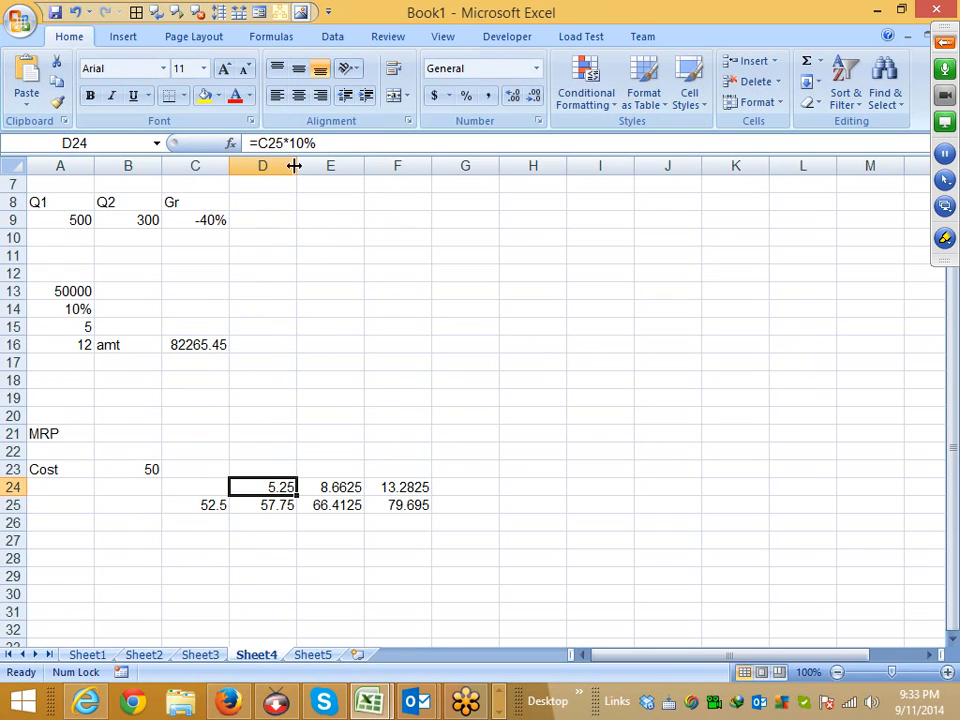
pyautogui.doubleClick(270, 143)
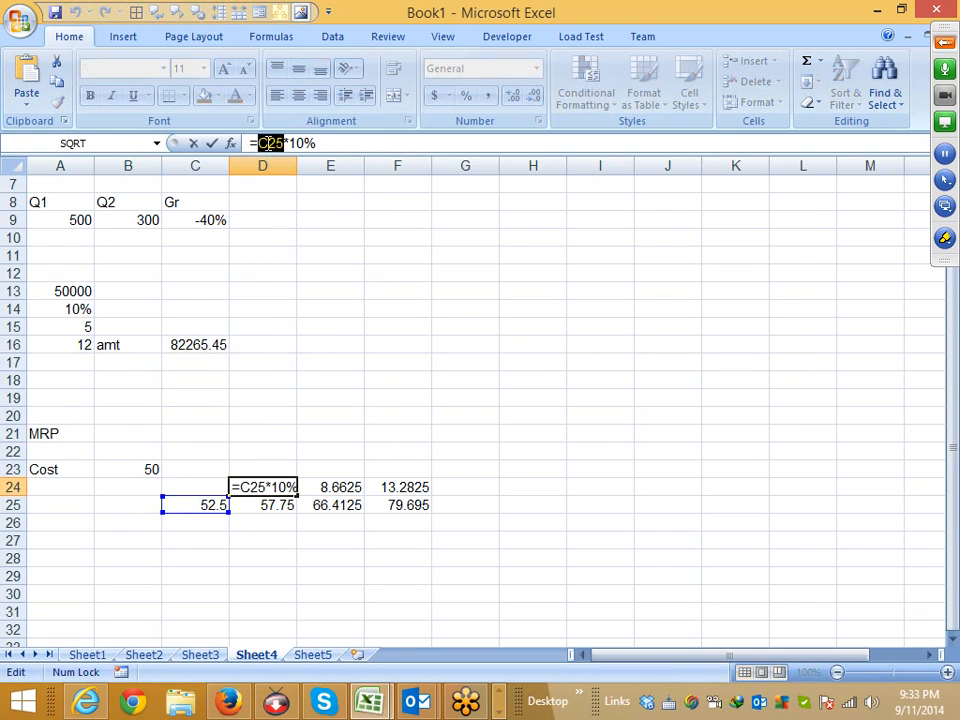
pyautogui.write('()')
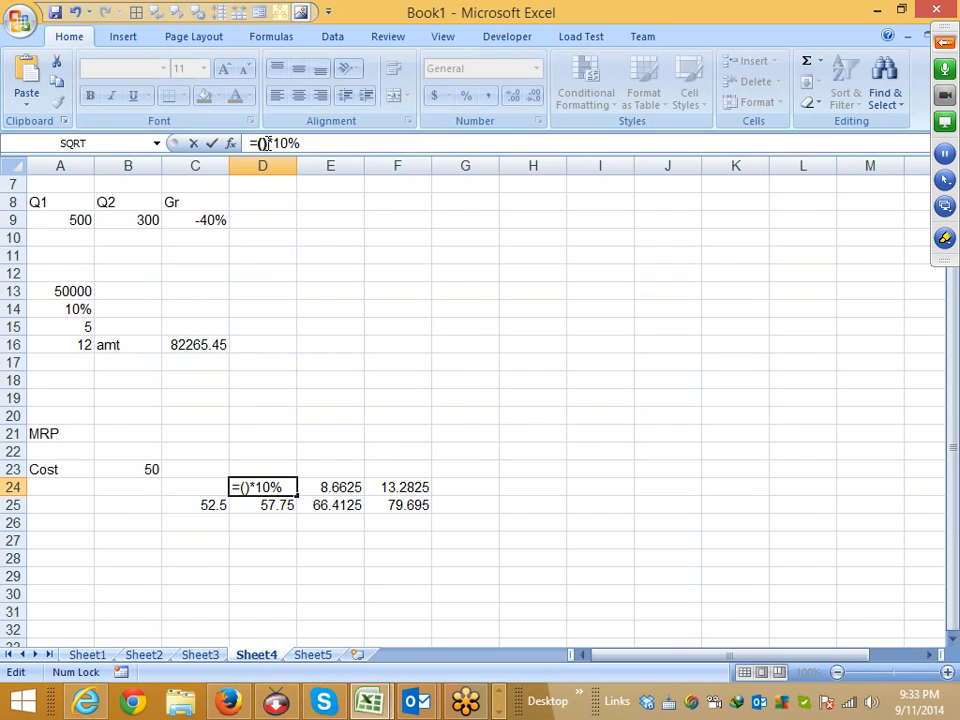
pyautogui.write('B23+(B23*5%)')
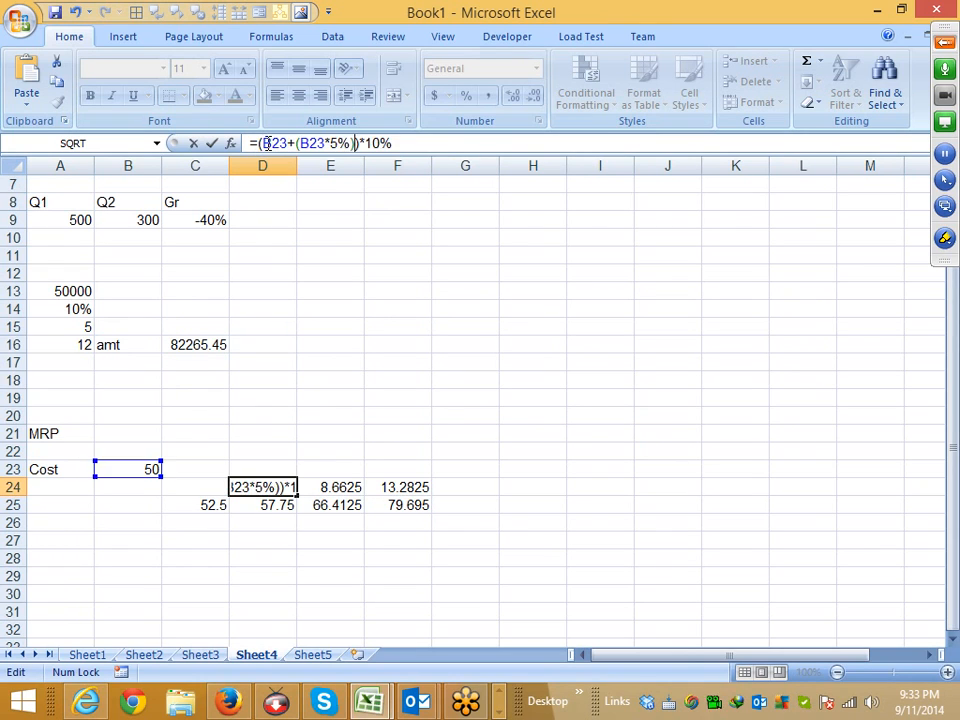
pyautogui.press('Return')
# Change the formula in D25 to =(B23+(B23*5%))+D24 and clear C25.
pyautogui.click(268, 143)
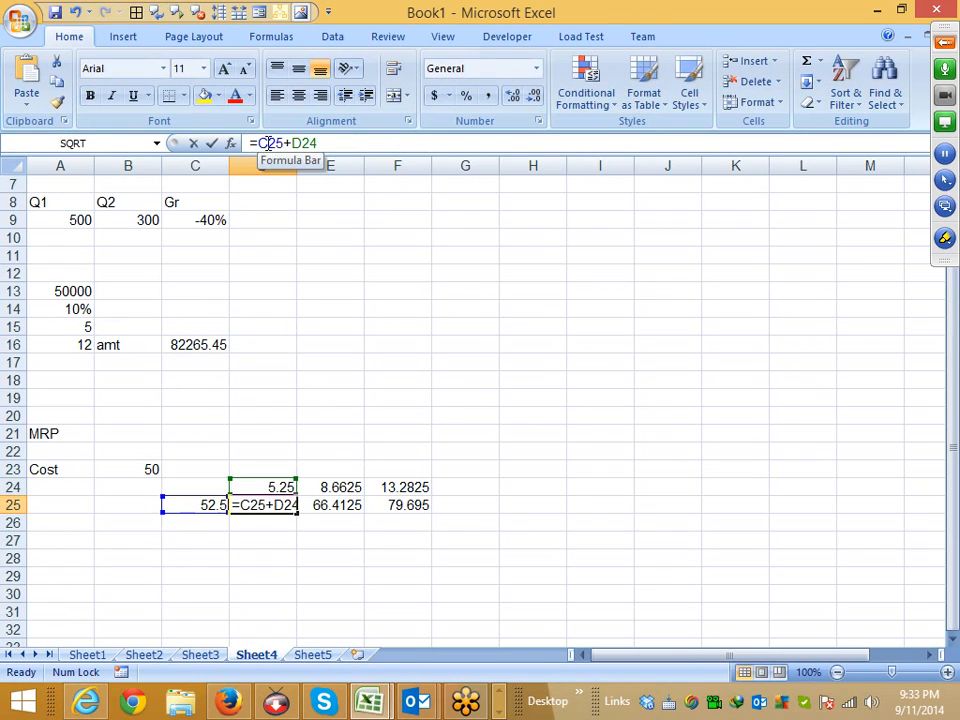
pyautogui.doubleClick(268, 143)
pyautogui.click(314, 144)
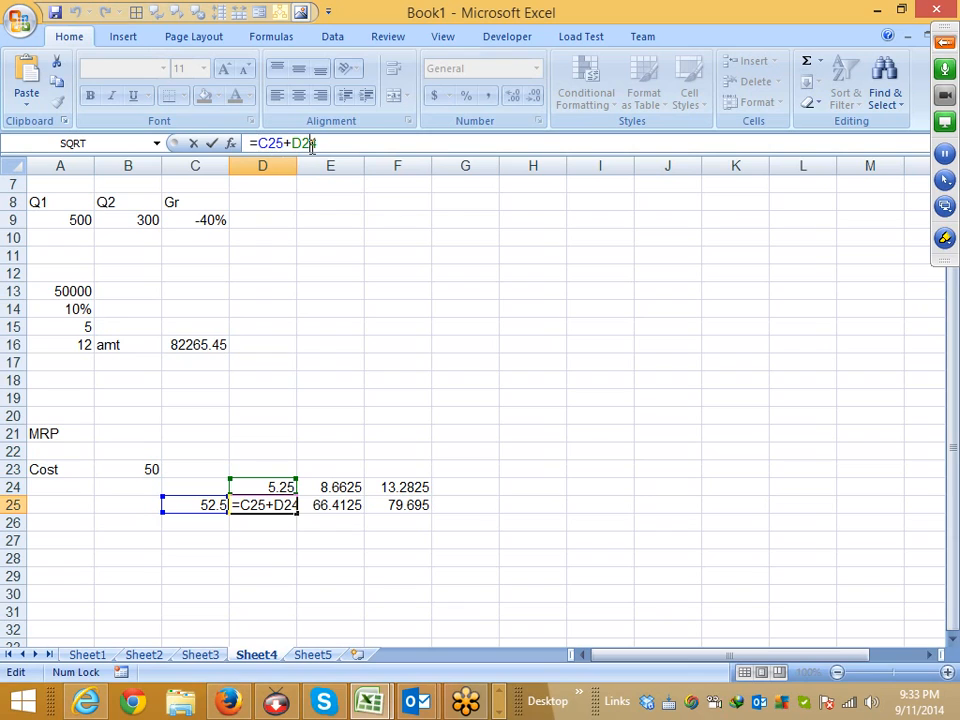
pyautogui.doubleClick(305, 143)
pyautogui.doubleClick(270, 143)
pyautogui.write('()')
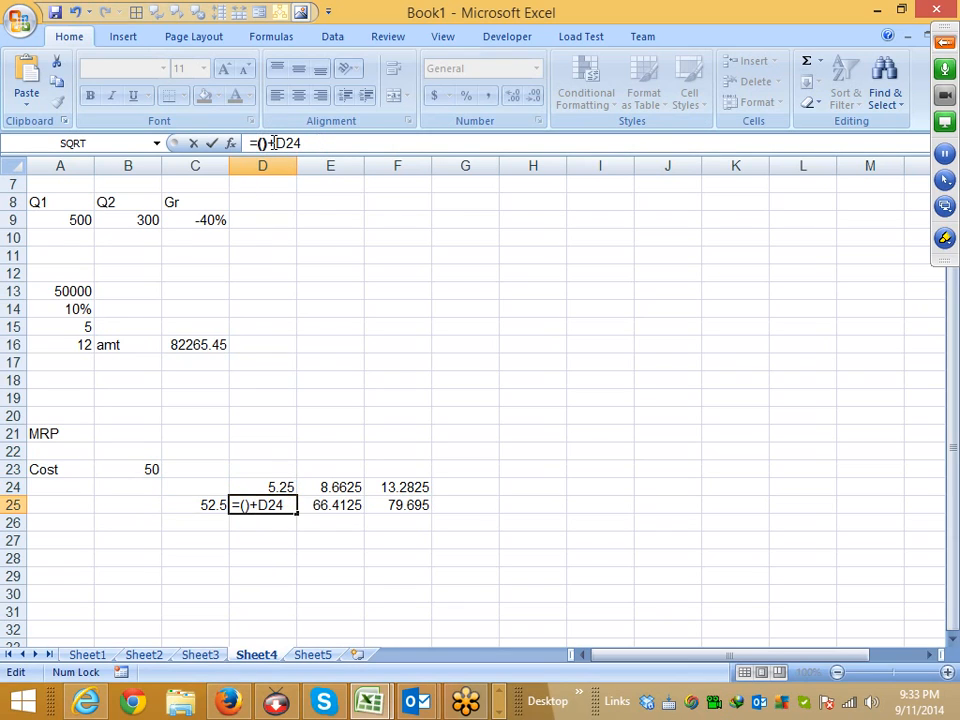
pyautogui.hotkey('ctrl', 'v')
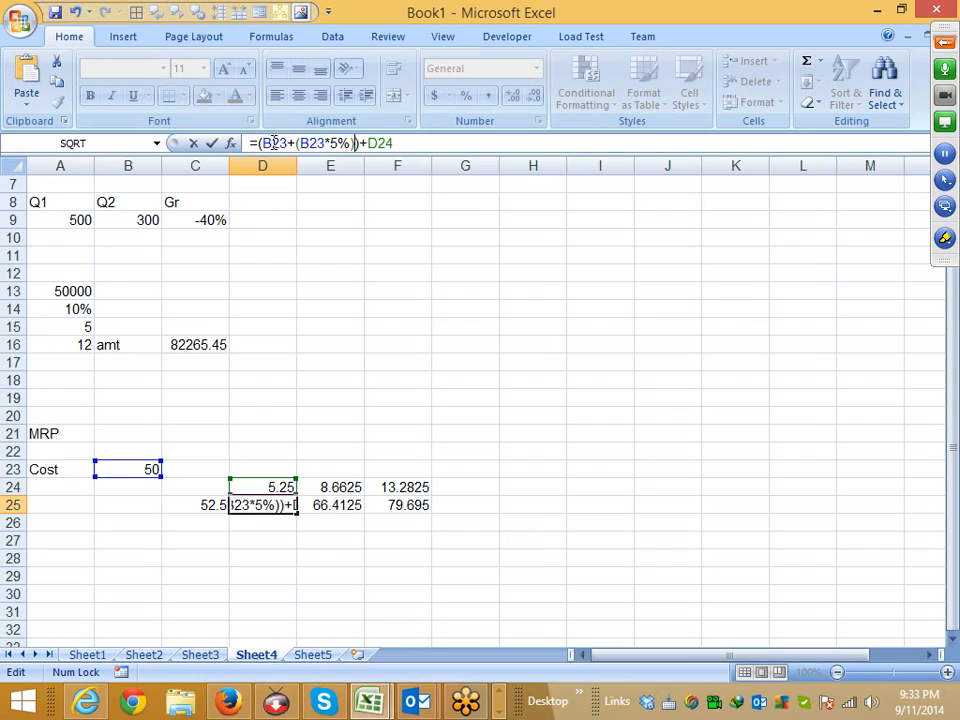
pyautogui.press('Return')
pyautogui.press('Left')
pyautogui.press('Up')
pyautogui.press('Delete')
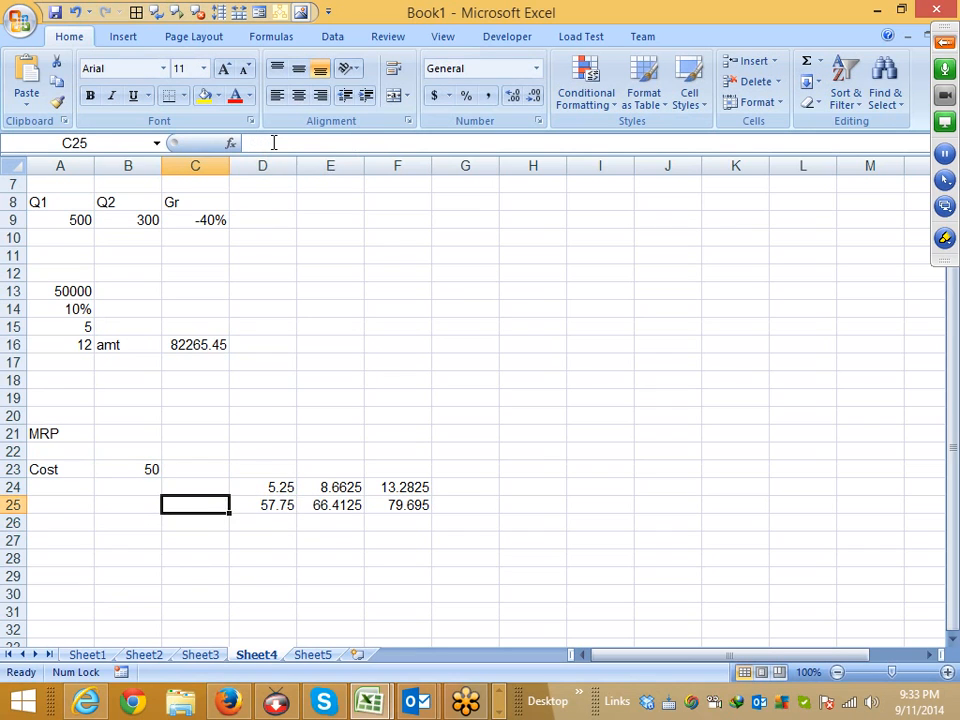
# Copy the expression (B23+(B23*5%))*10% from the formula in D24.
pyautogui.press('Up')
pyautogui.press('Right')
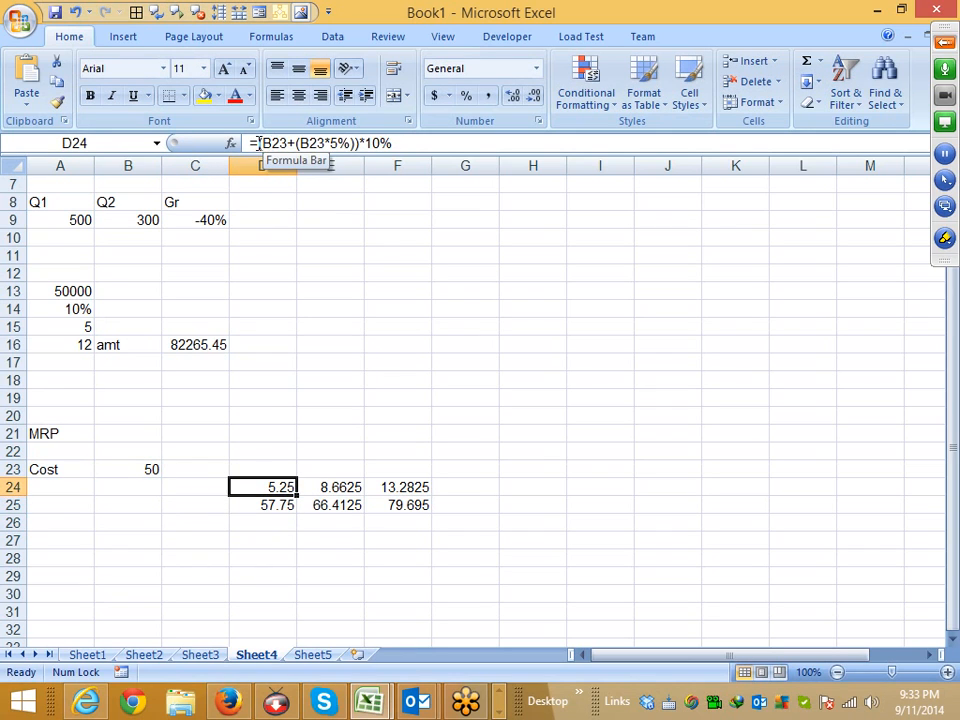
pyautogui.moveTo(262, 143); pyautogui.dragTo(441, 143)
pyautogui.hotkey('ctrl', 'c')
pyautogui.press('Escape')
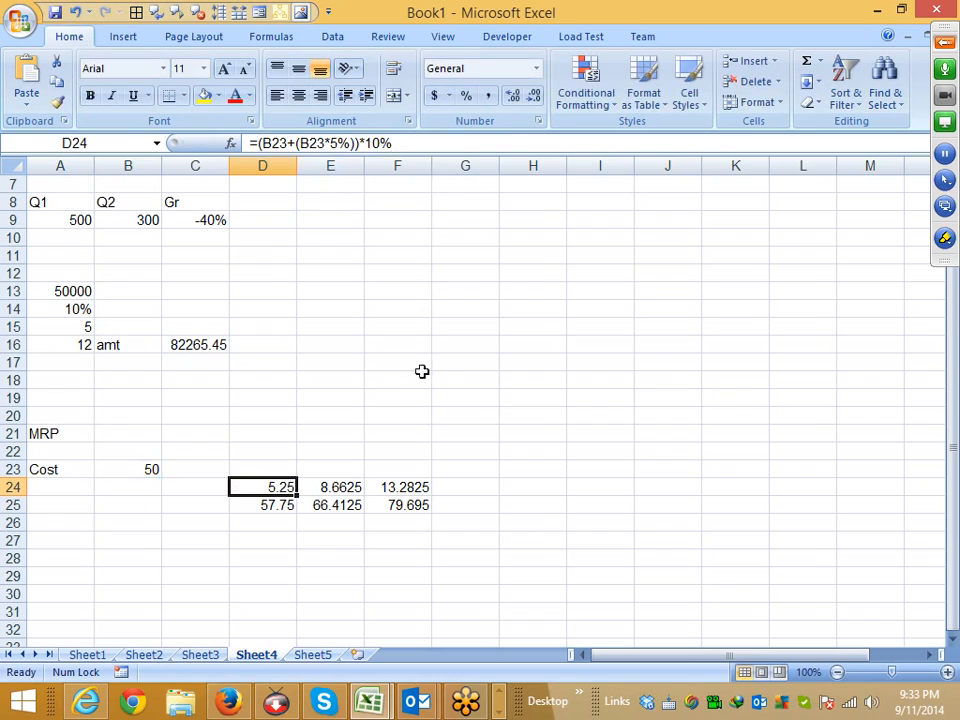
# Change the formula in D25 to =(B23+(B23*5%))+((B23+(B23*5%))*10%) and clear D24.
pyautogui.click(288, 505)
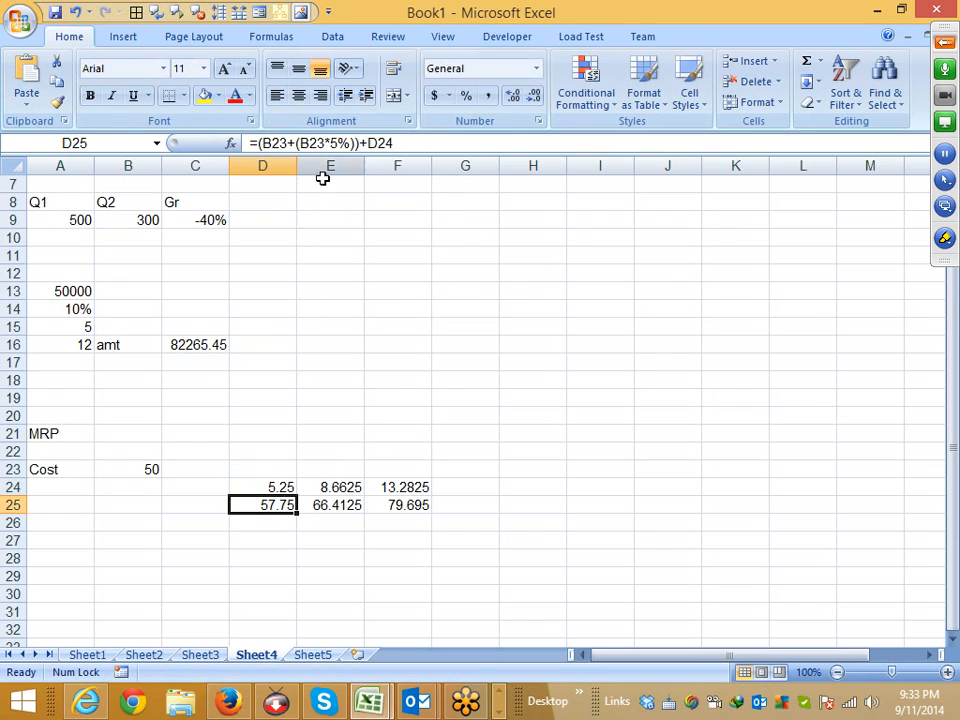
pyautogui.doubleClick(381, 143)
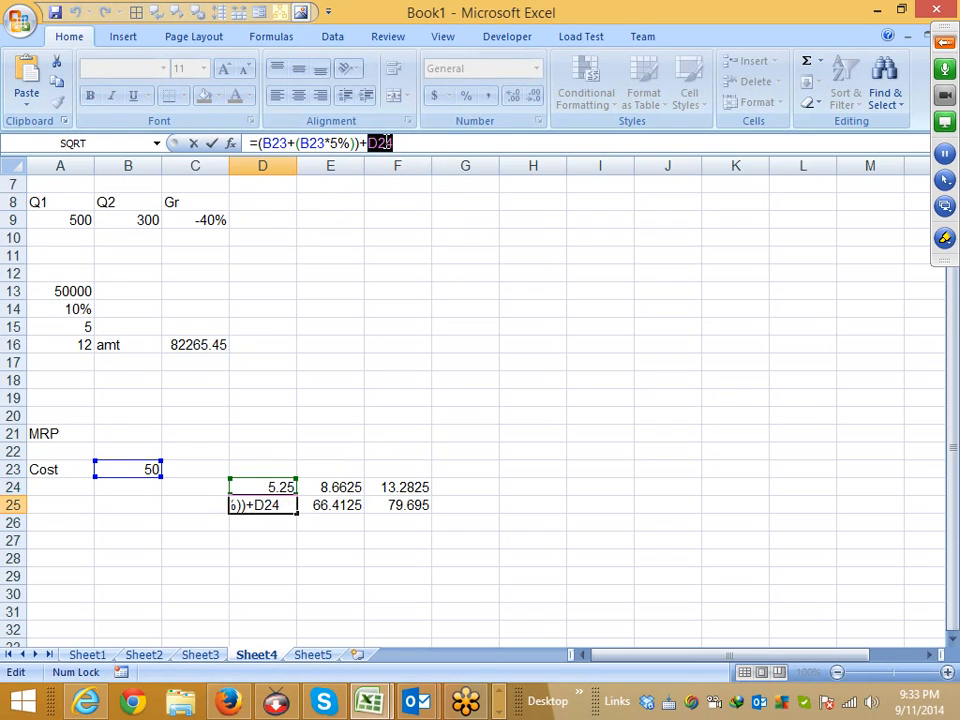
pyautogui.write('()')
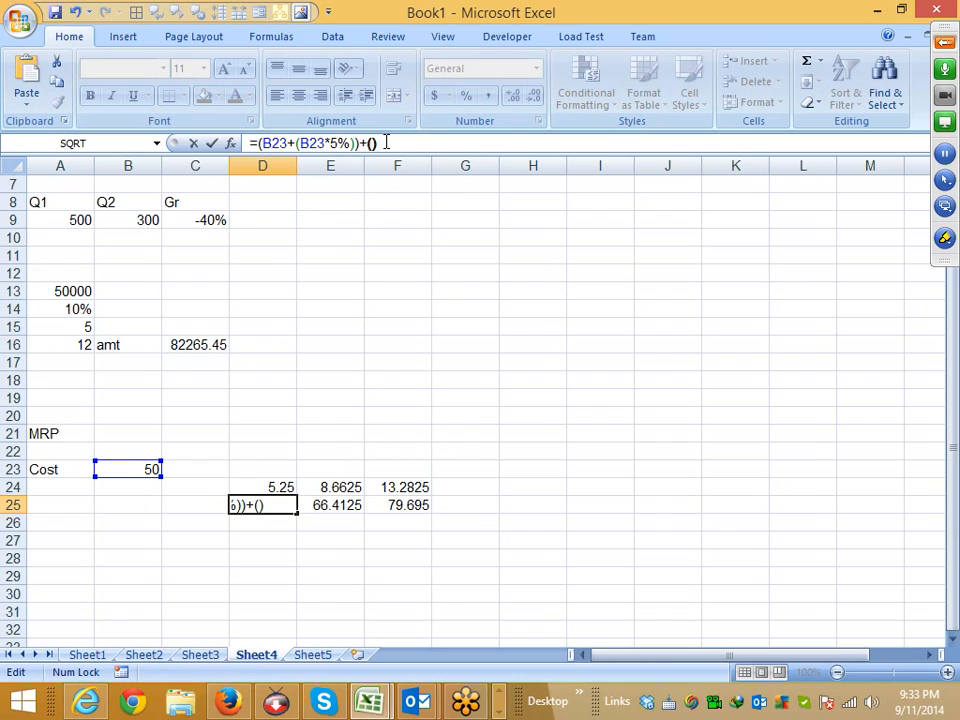
pyautogui.press('Left')
pyautogui.hotkey('ctrl', 'v')
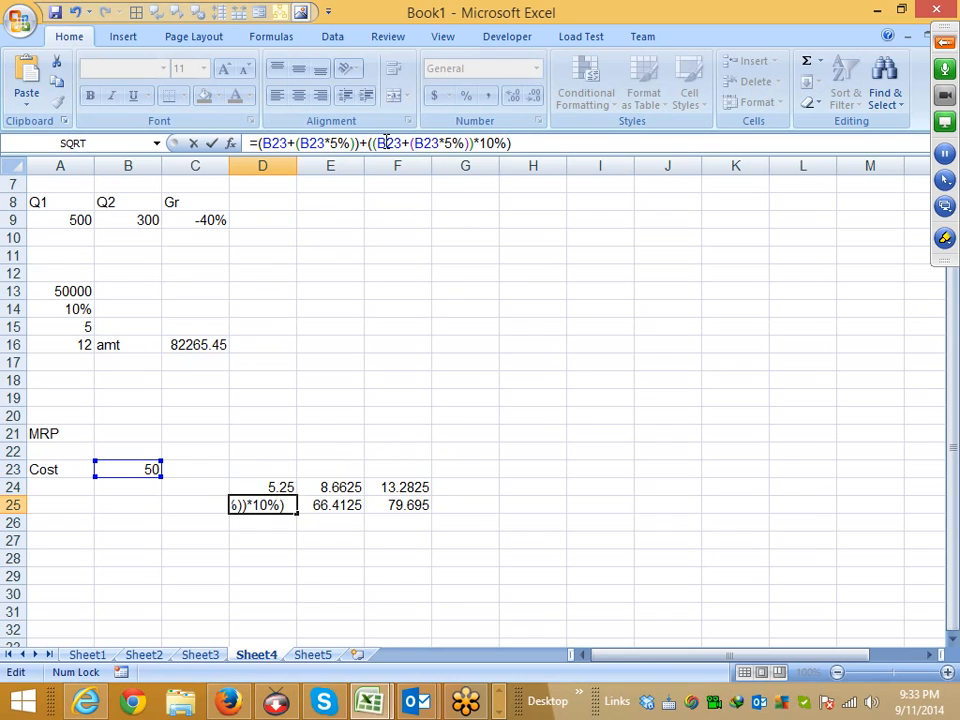
pyautogui.press('Return')
pyautogui.press('Up')
pyautogui.press('Up')
pyautogui.press('Delete')
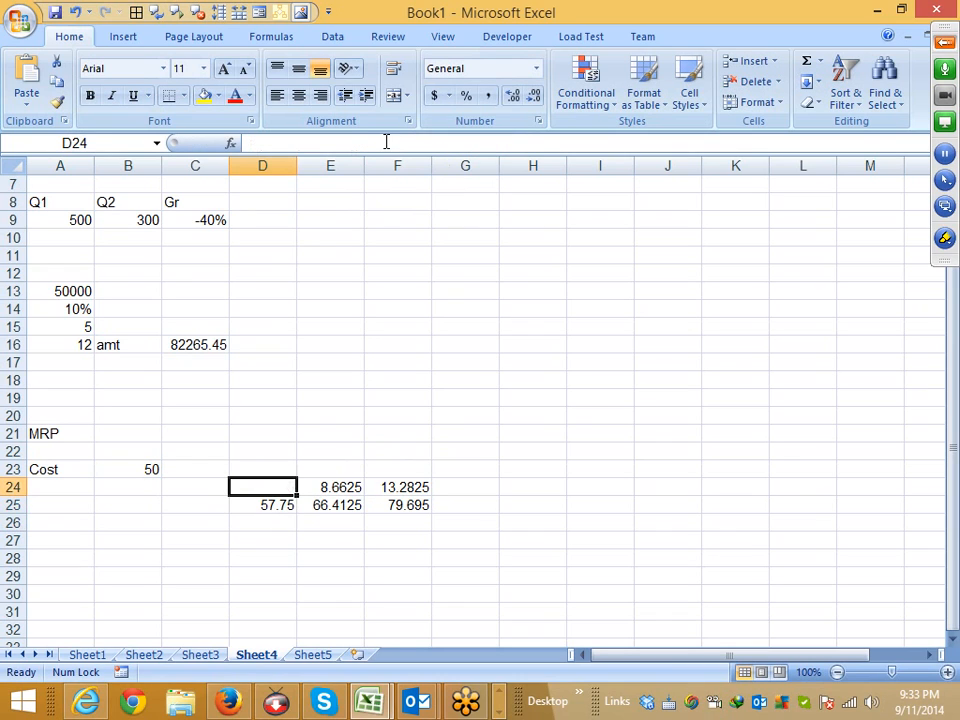
# Copy the full expression from D25 and substitute it for the D25 reference in E24, making the formula =((B23+(B23*5%))+((B23+(B23*5%))*10%))*15%.
pyautogui.press('Down')
pyautogui.moveTo(511, 143); pyautogui.dragTo(258, 143)
pyautogui.hotkey('ctrl', 'c')
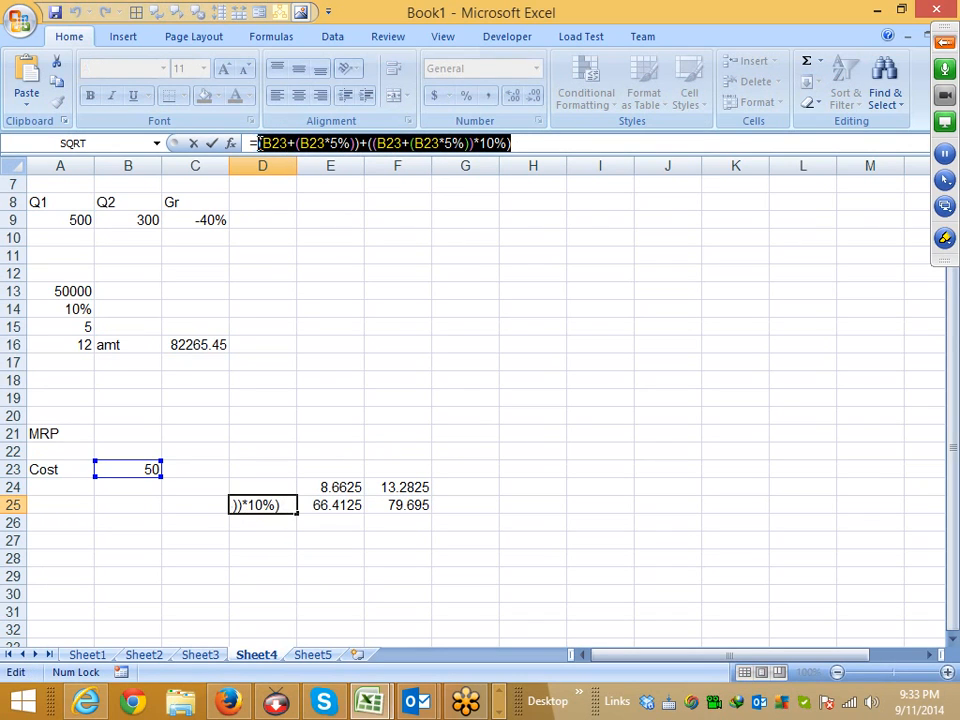
pyautogui.press('Escape')
pyautogui.click(336, 486)
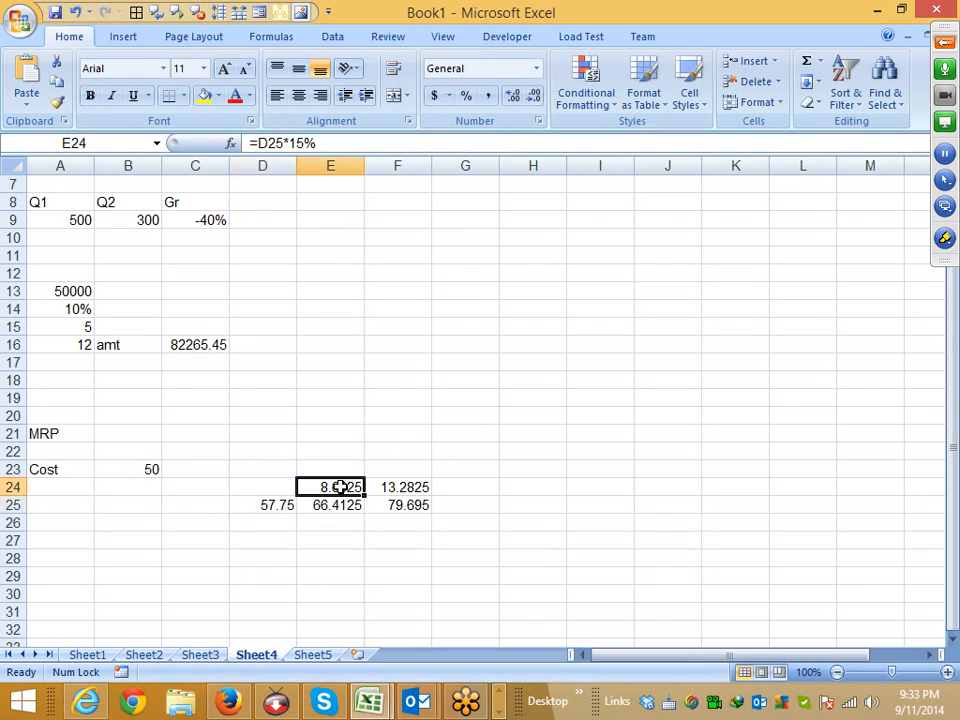
pyautogui.doubleClick(272, 145)
pyautogui.write('()')
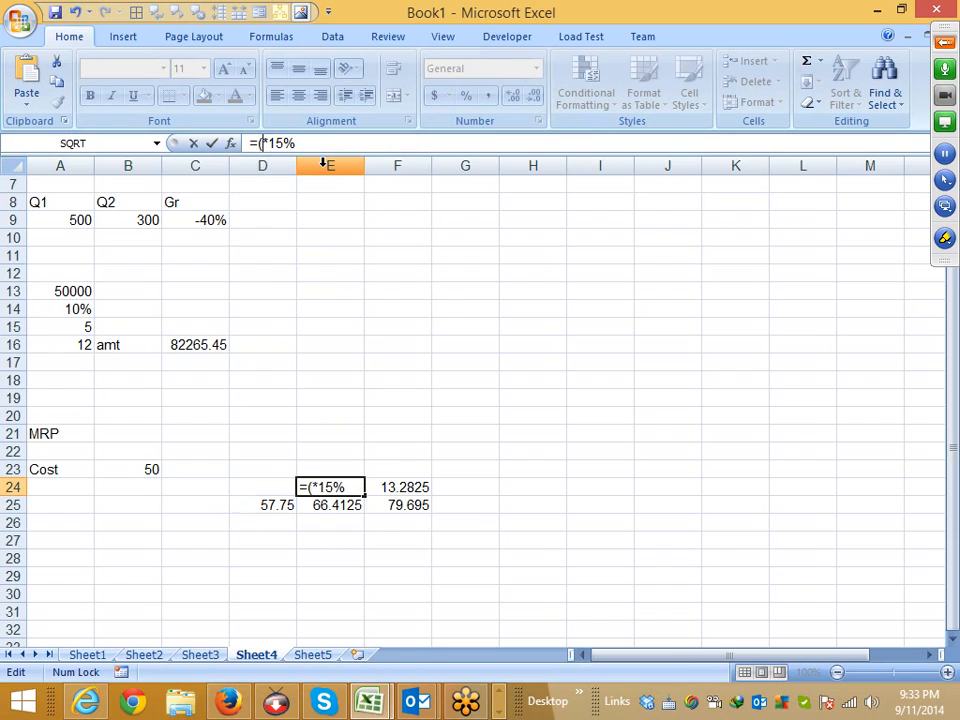
pyautogui.press('Left')
pyautogui.hotkey('ctrl', 'v')
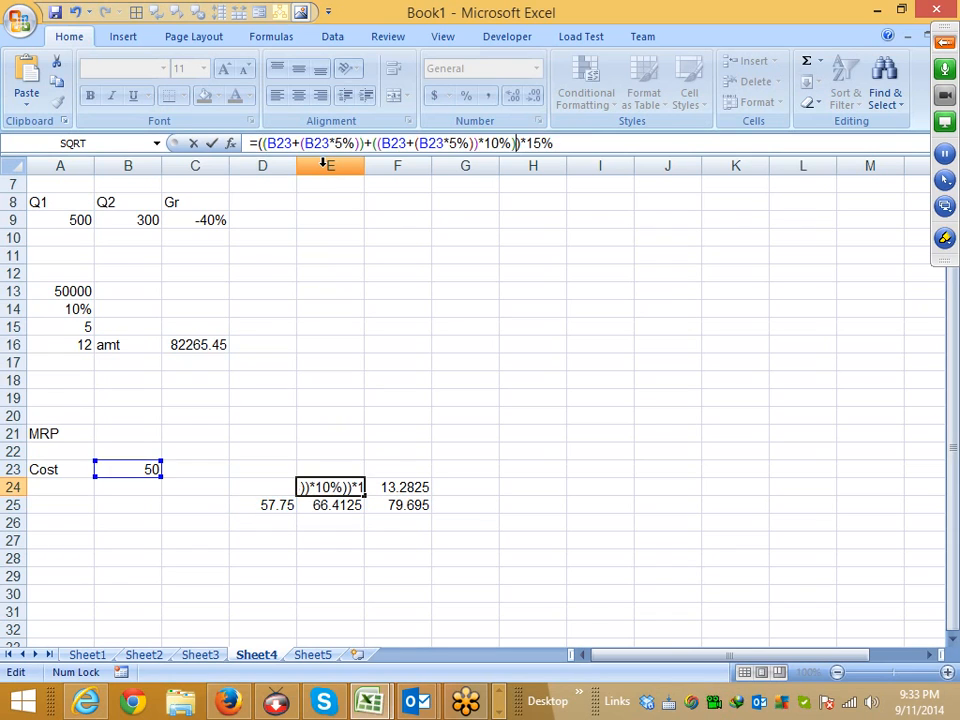
pyautogui.press('Return')
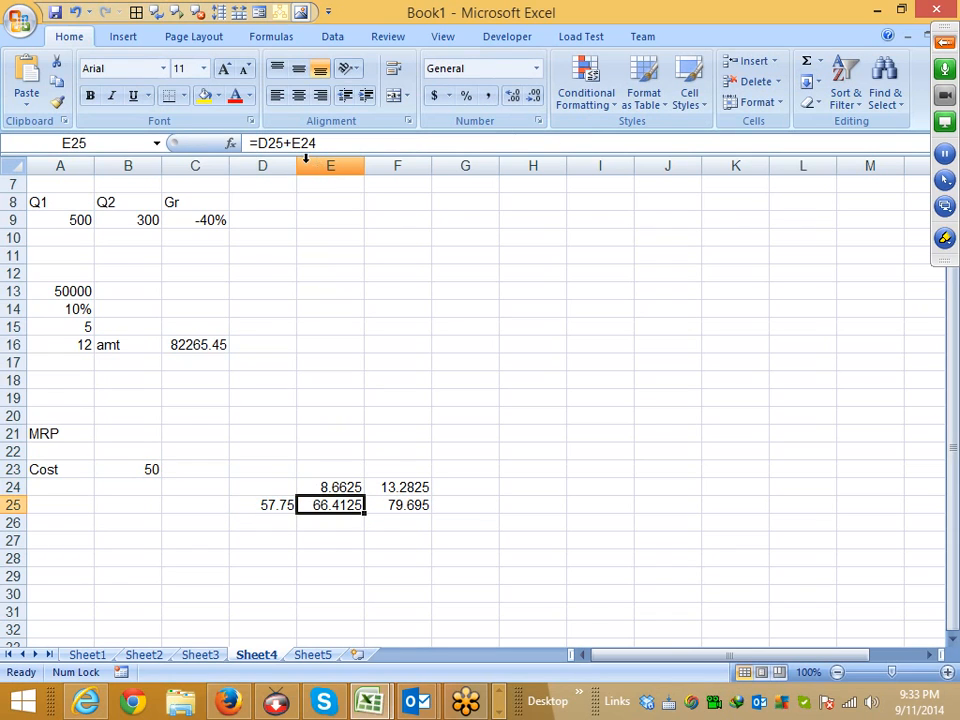
# Replace the D25 reference in E25 with the copied expression, making =((B23+(B23*5%))+((B23+(B23*5%))*10%))+E24, and clear D25.
pyautogui.click(304, 143)
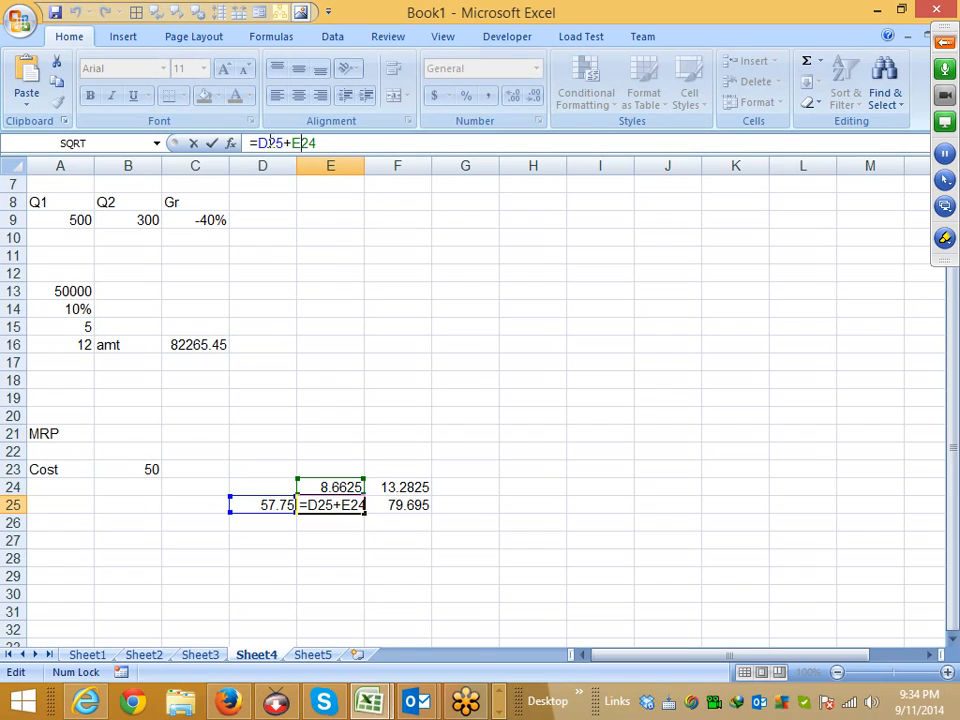
pyautogui.doubleClick(270, 143)
pyautogui.write('()')
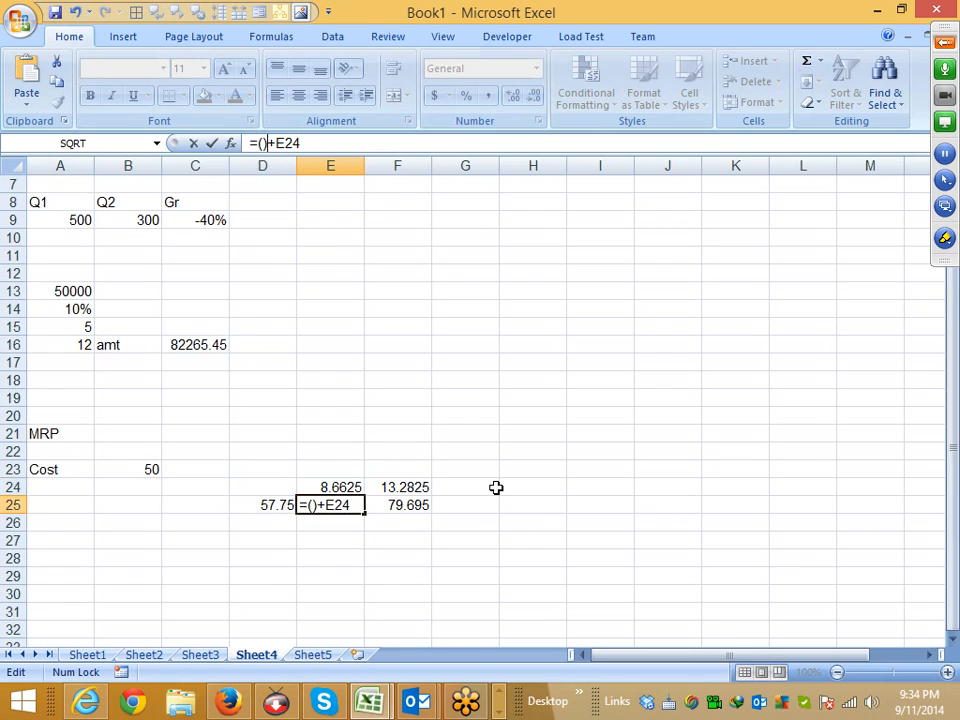
pyautogui.press('Left')
pyautogui.hotkey('ctrl', 'v')
pyautogui.press('Return')
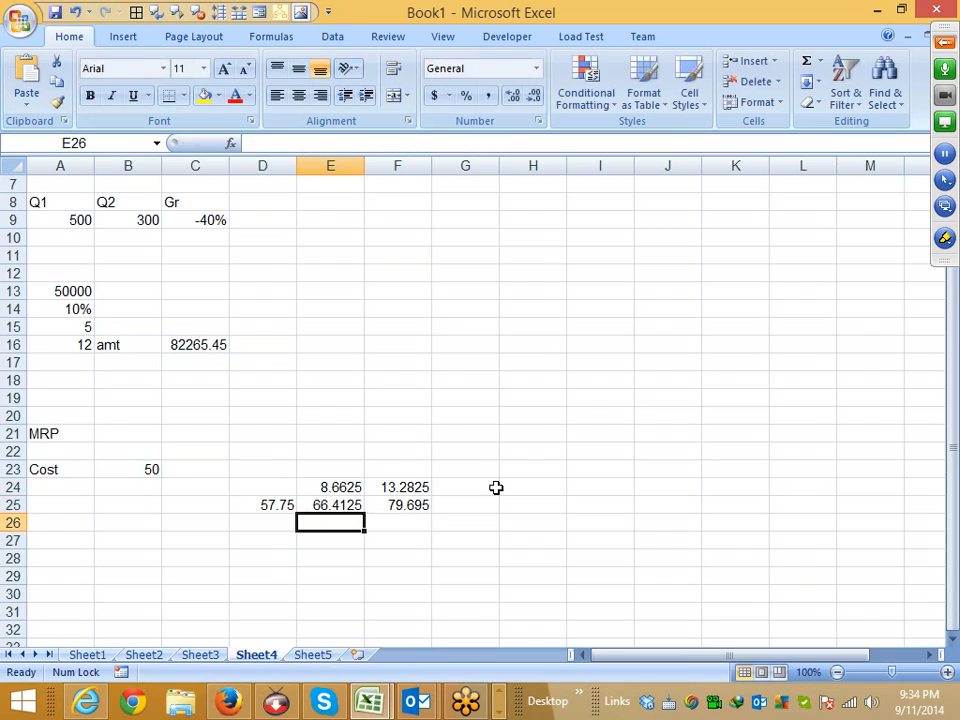
pyautogui.click(285, 504)
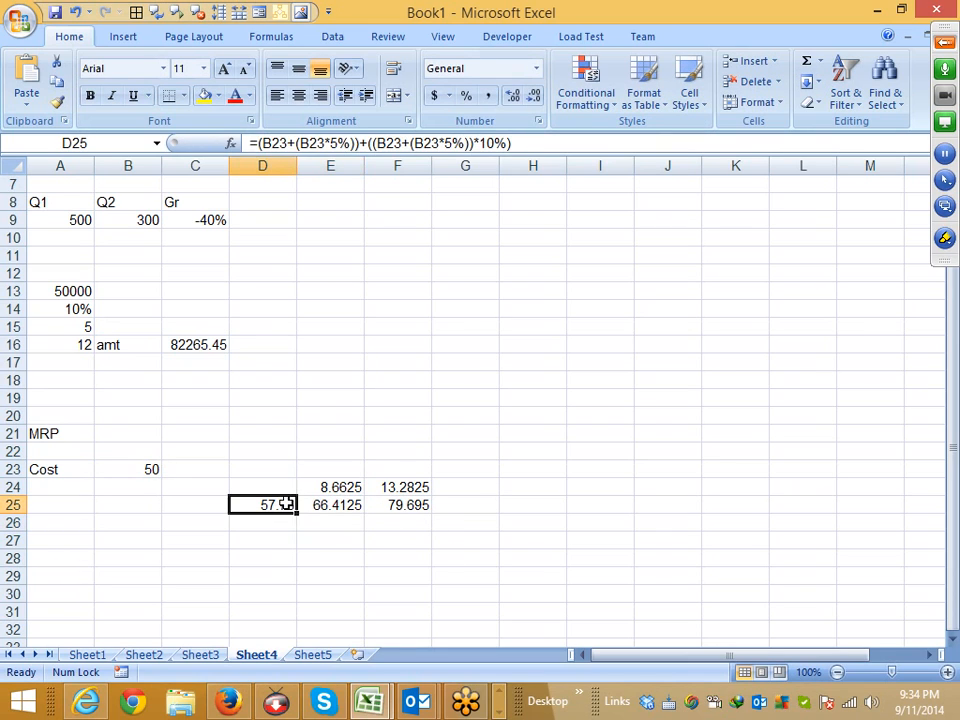
pyautogui.press('Right')
pyautogui.press('Up')
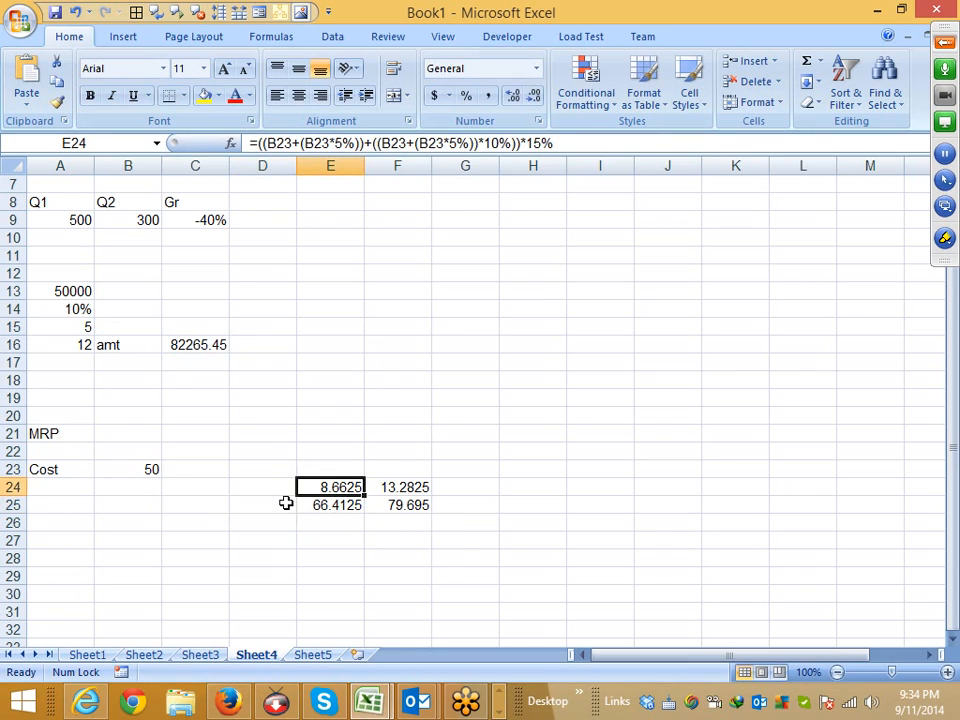
# Copy the expression ((B23+(B23*5%))+((B23+(B23*5%))*10%))*15% from the formula in E24.
pyautogui.press('Down')
pyautogui.press('Up')
pyautogui.moveTo(560, 144); pyautogui.dragTo(278, 143)
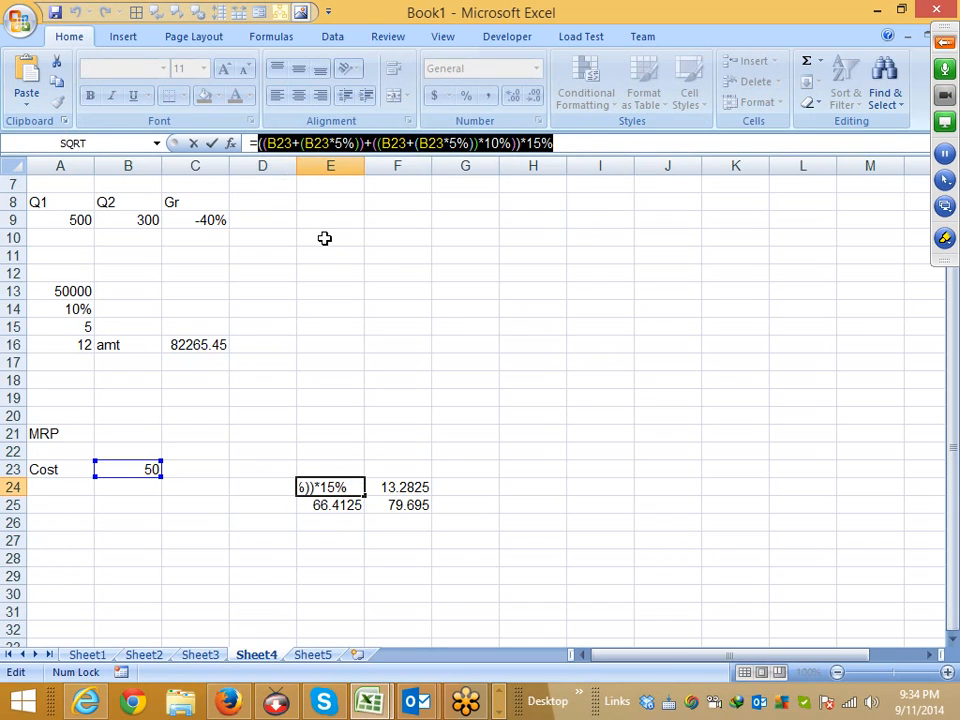
pyautogui.click(343, 484)
# Replace the E24 reference in E25 with (((B23+(B23*5%))+((B23+(B23*5%))*10%))*15%) and clear E24.
pyautogui.click(343, 505)
pyautogui.doubleClick(537, 143)
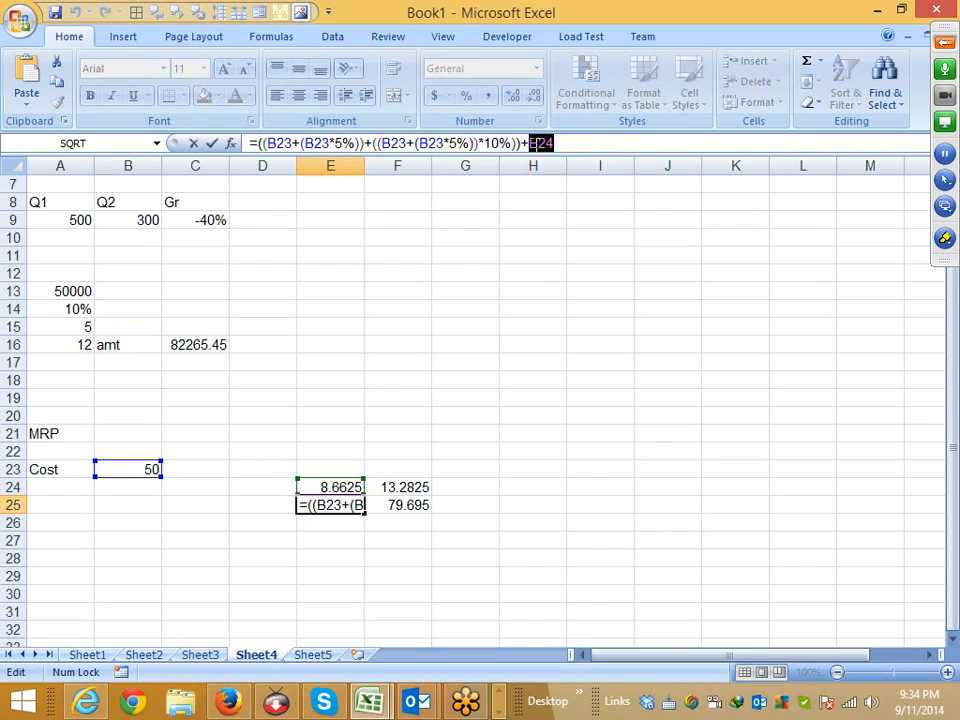
pyautogui.write('()')
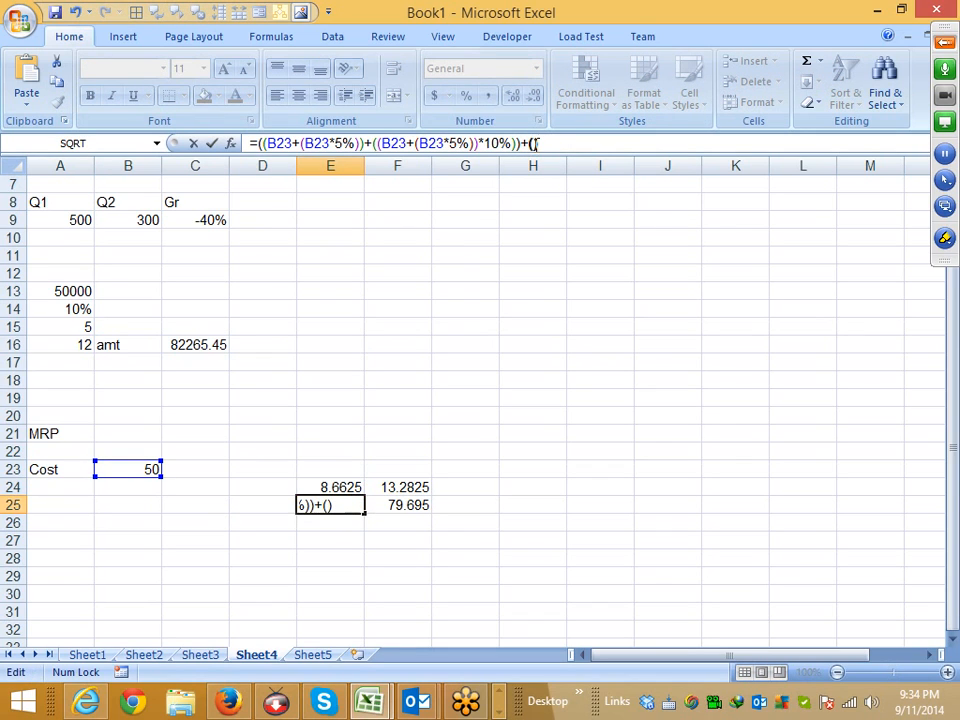
pyautogui.write('((B23+(B23*5%))+((B23+(B23*5%))*10%))*15%')
pyautogui.press('Return')
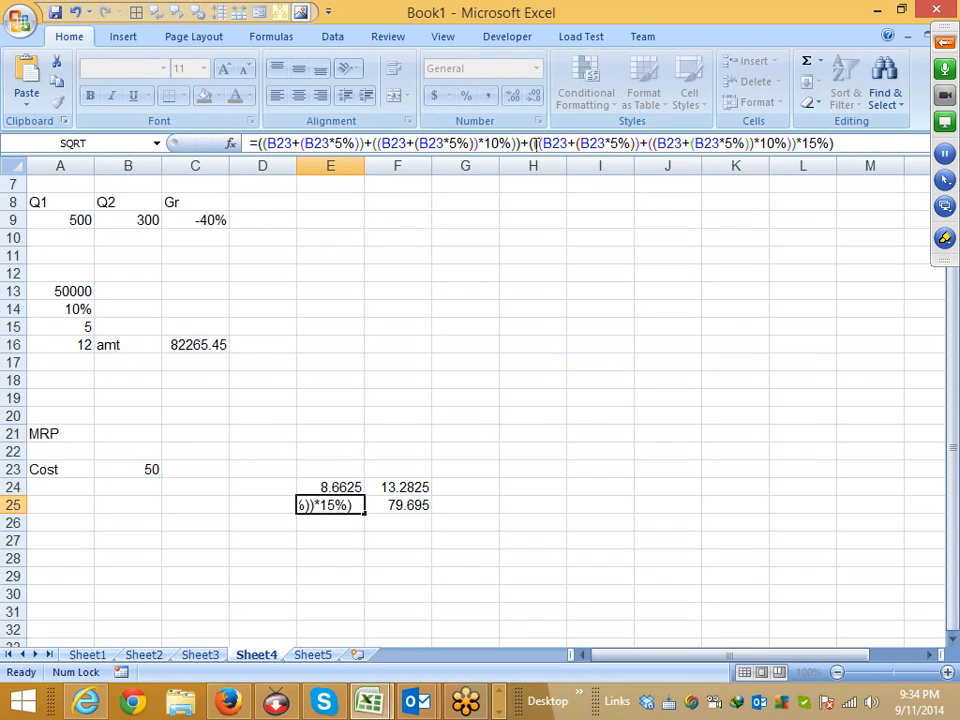
pyautogui.press('Up')
pyautogui.press('Up')
pyautogui.press('Delete')
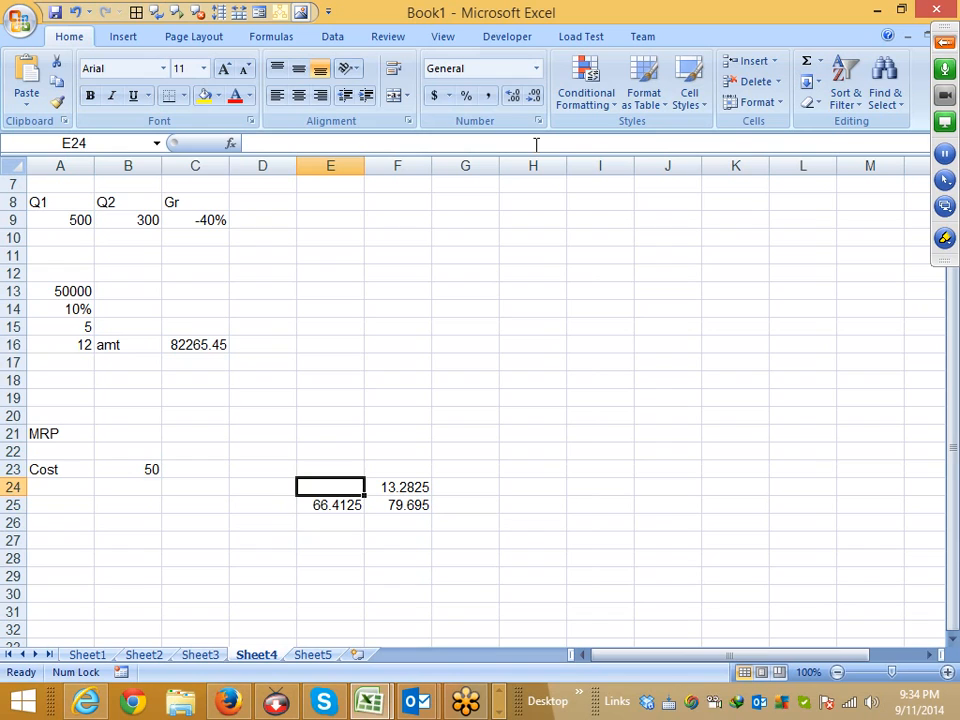
pyautogui.press('Down')
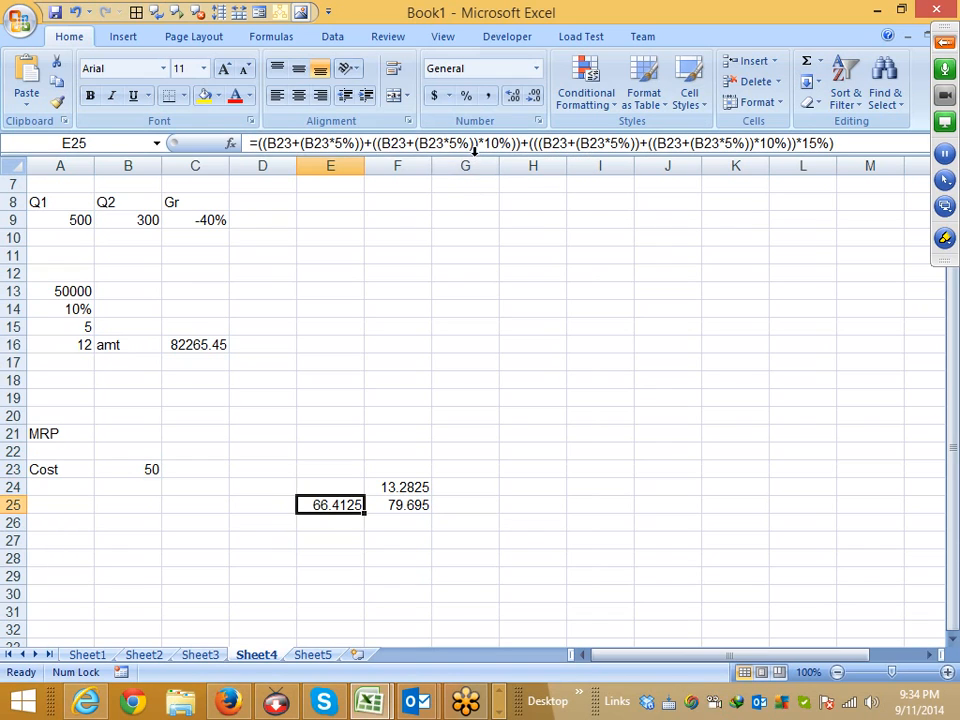
# Enlarge the formula bar to two lines and copy the full expression after the equals sign in E25.
pyautogui.moveTo(475, 154); pyautogui.dragTo(476, 168)
pyautogui.moveTo(844, 142); pyautogui.dragTo(263, 143)
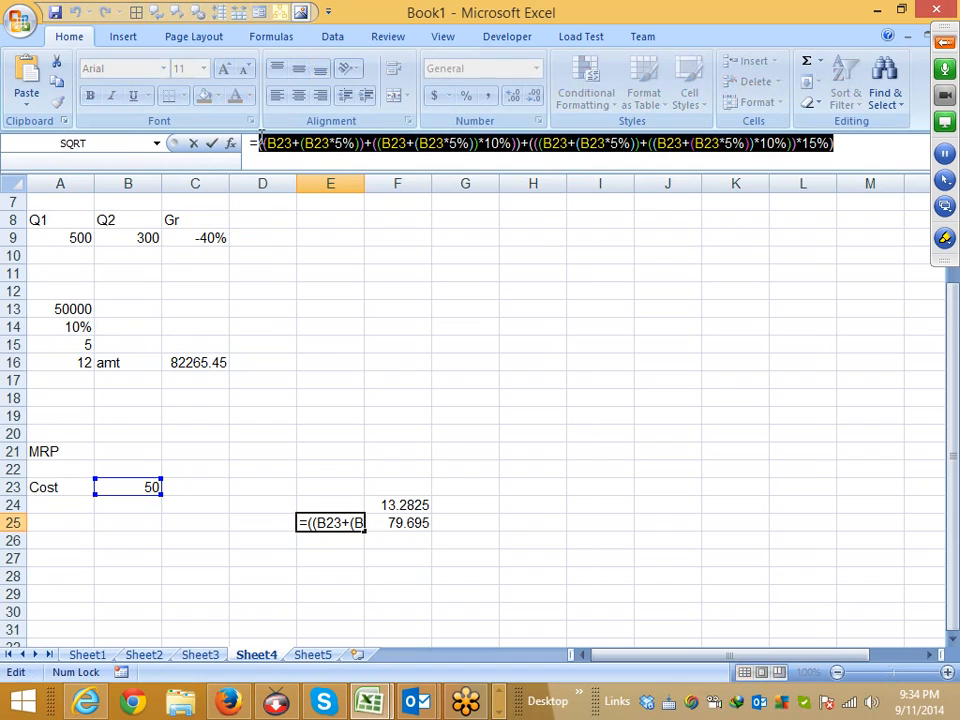
pyautogui.press('Escape')
# Substitute the copied E25 expression in parentheses for the E25 reference in F24, keeping the *20% multiplier.
pyautogui.click(413, 500)
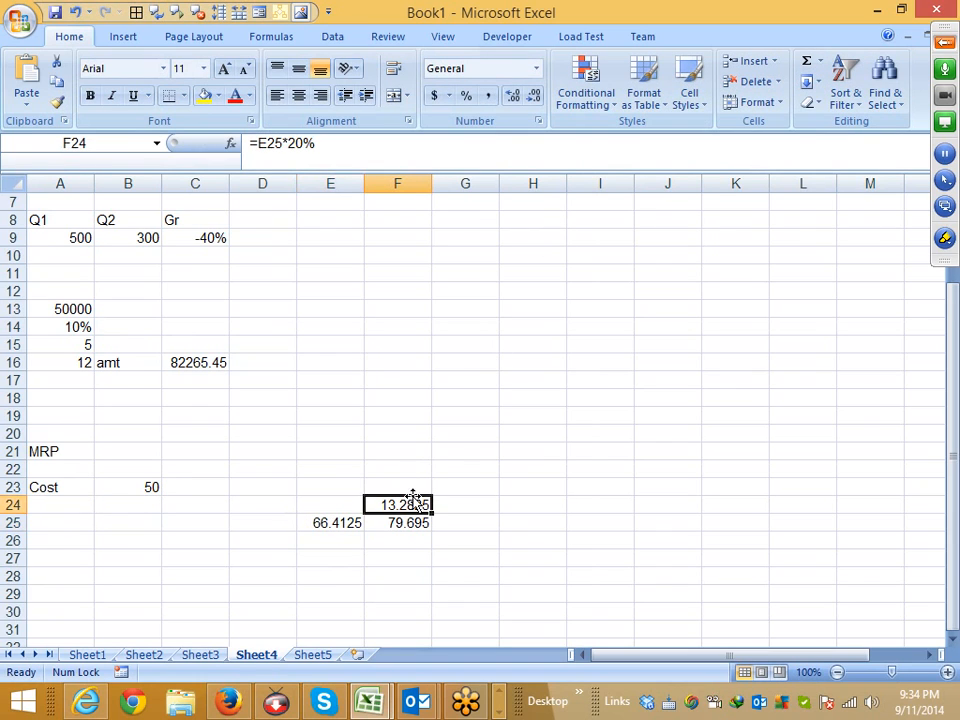
pyautogui.click(270, 143)
pyautogui.doubleClick(270, 143)
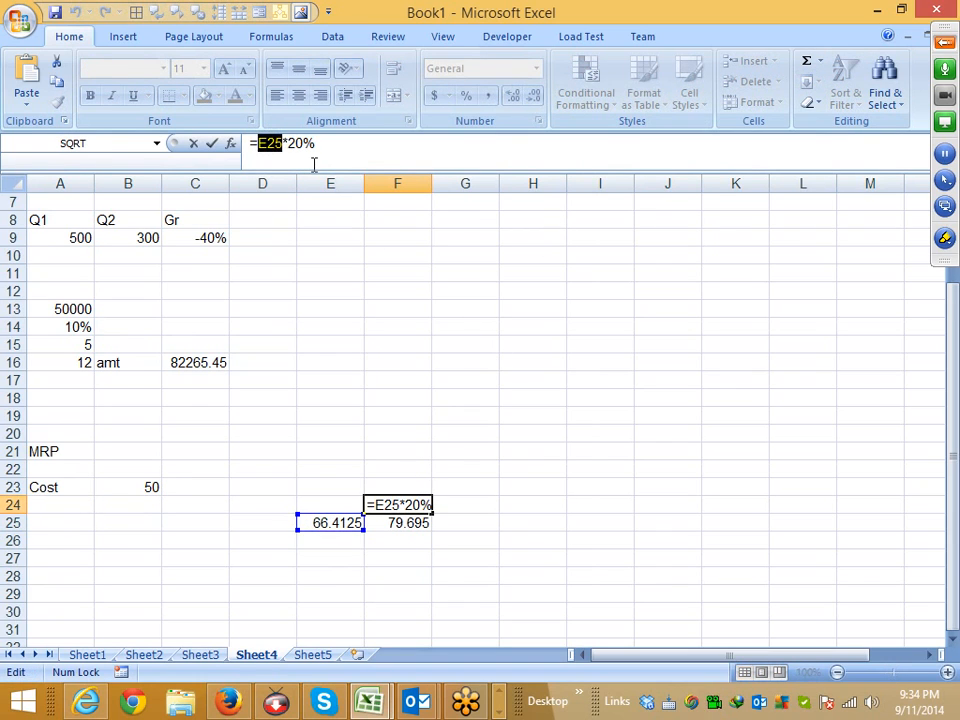
pyautogui.write('()')
pyautogui.press('Left')
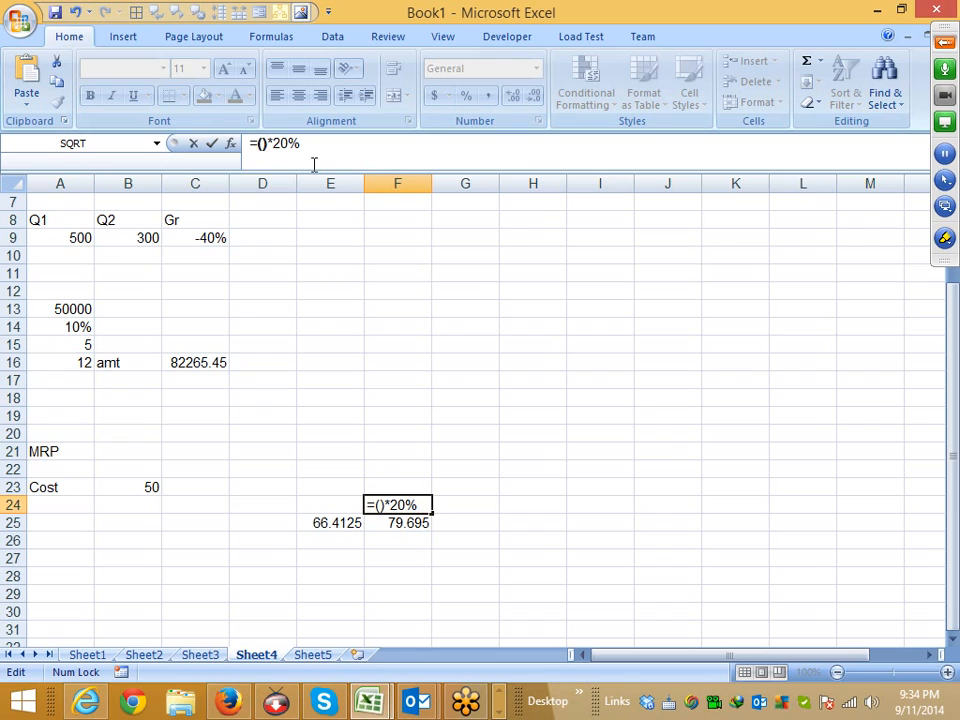
pyautogui.write('((B23+(B23*5%))+((B23+(B23*5%))*10%))+(((B23+(B23*5%))+((B23+(B23*5%))*10%))*15%)')
pyautogui.press('Return')
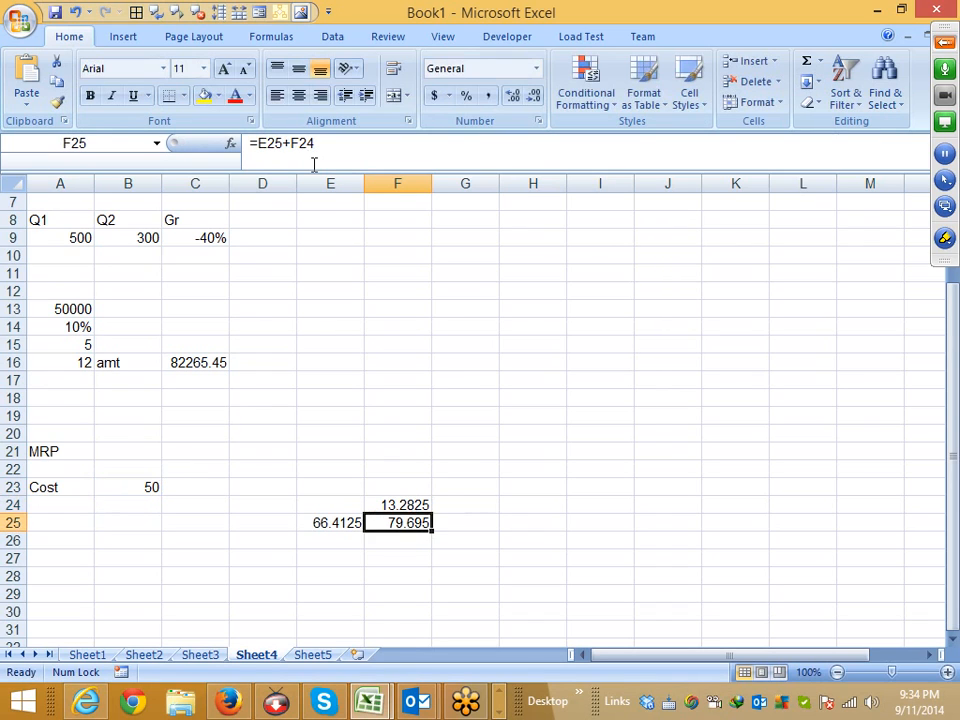
# Substitute the copied expression in parentheses for the E25 reference in F25, keeping +F24, and clear E25.
pyautogui.click(259, 143)
pyautogui.doubleClick(270, 143)
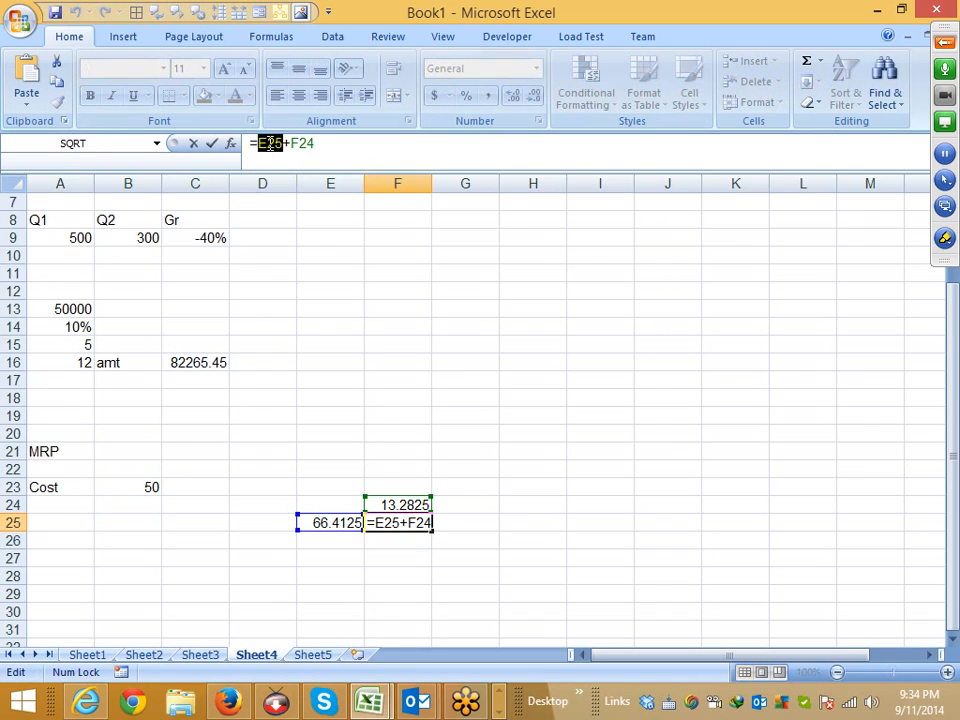
pyautogui.write('()')
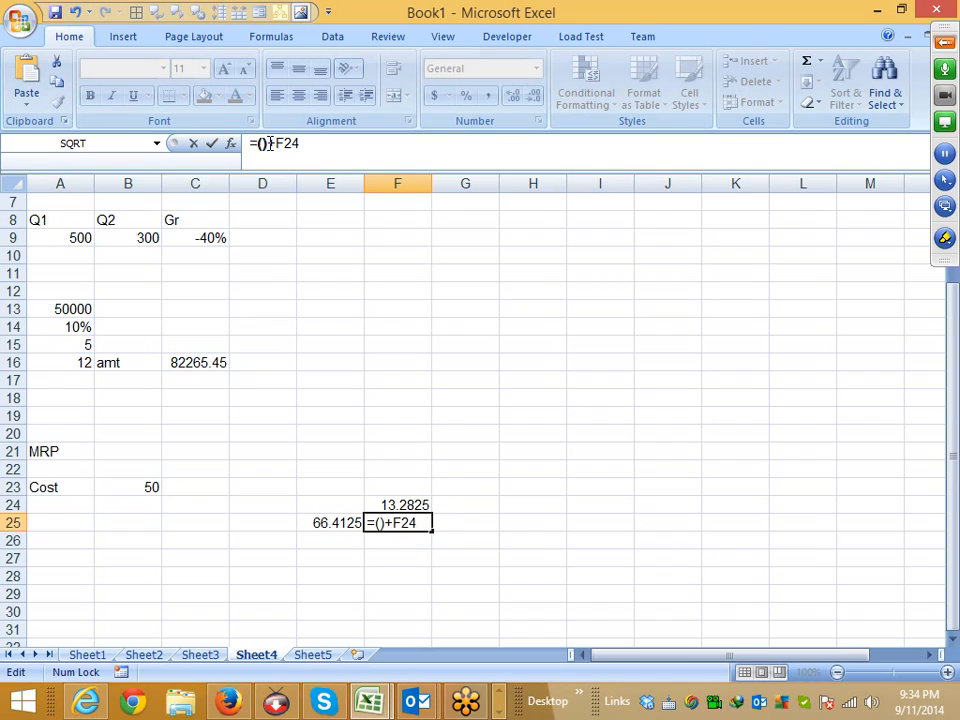
pyautogui.write('((B23+(B23*5%))+((B23+(B23*5%))*10%))+(((B23+(B23*5%))+((B23+(B23*5%))*10%))*15%)')
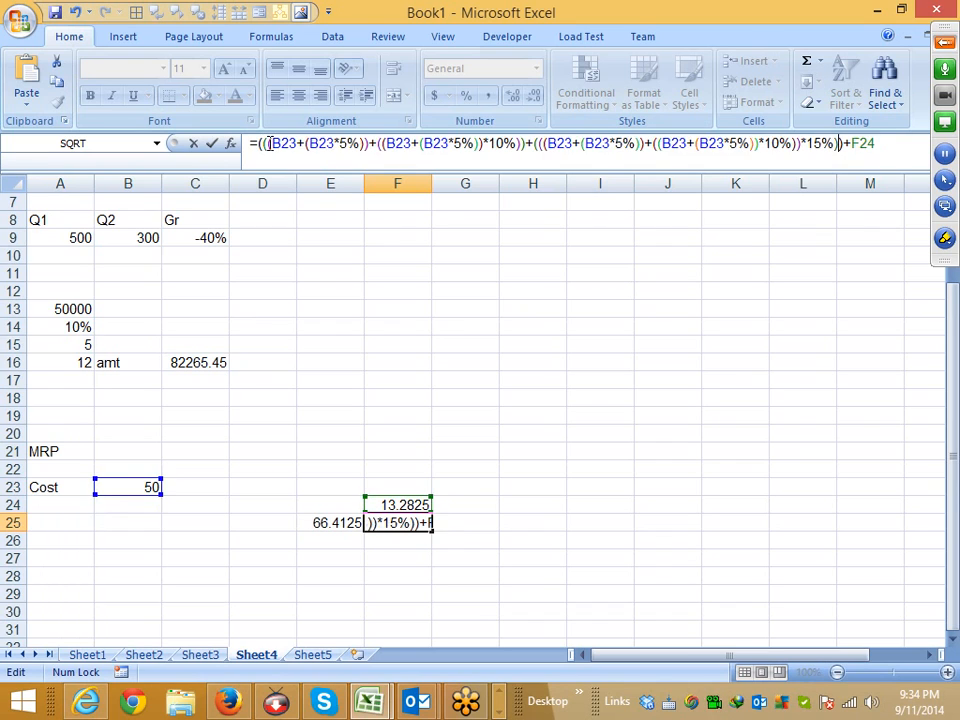
pyautogui.press('Return')
pyautogui.press('Left')
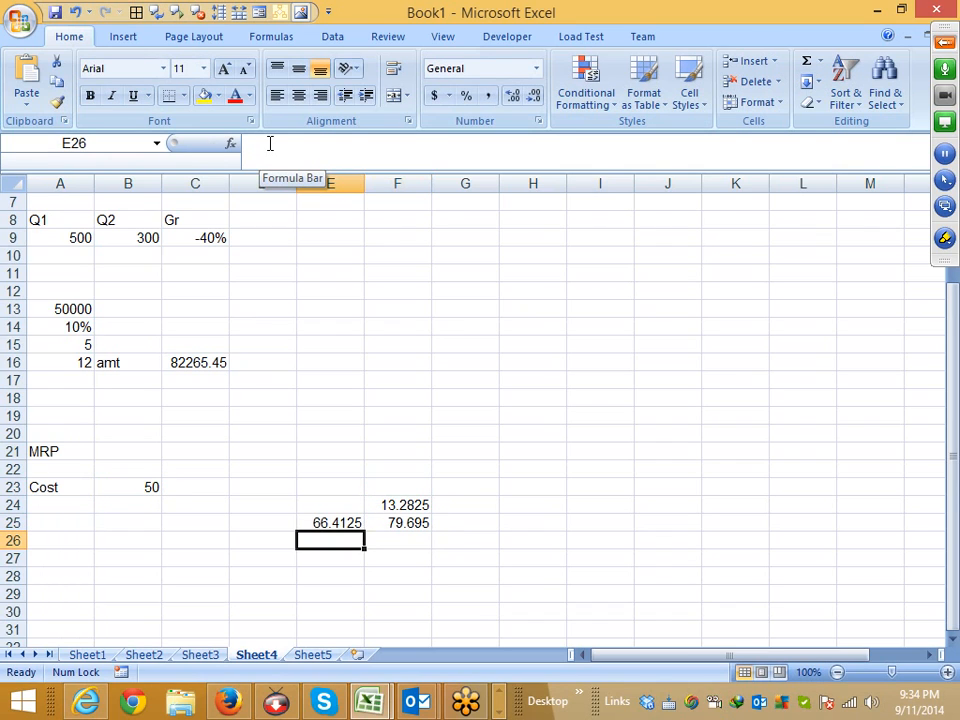
pyautogui.press('Up')
pyautogui.press('Up')
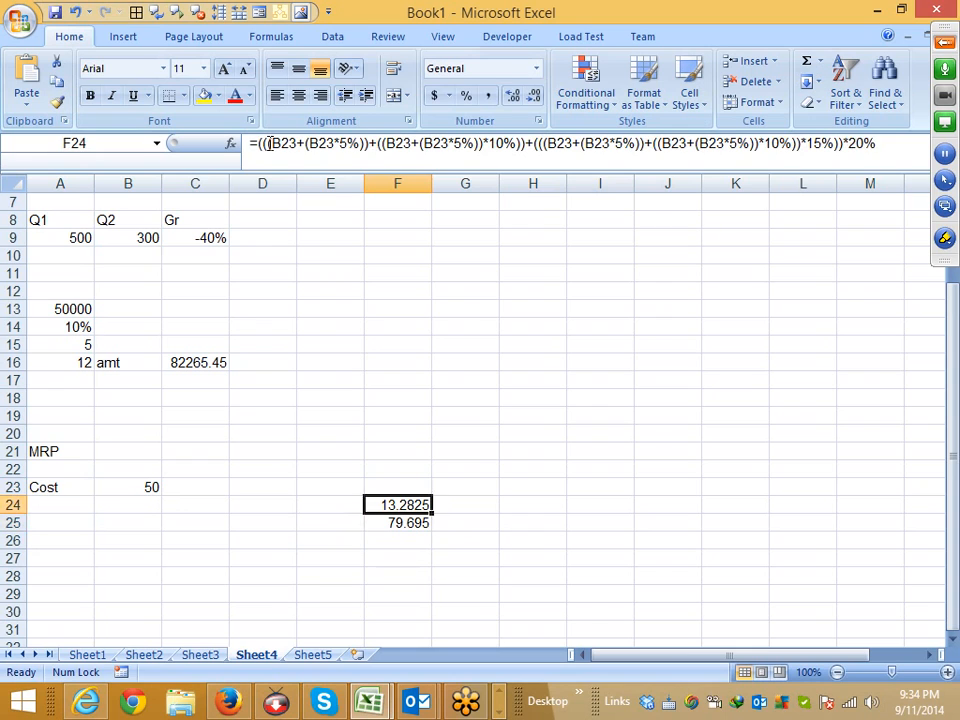
# Copy the whole expression ending in *20% from the formula in F24, without the equals sign.
pyautogui.moveTo(900, 143); pyautogui.dragTo(258, 146)
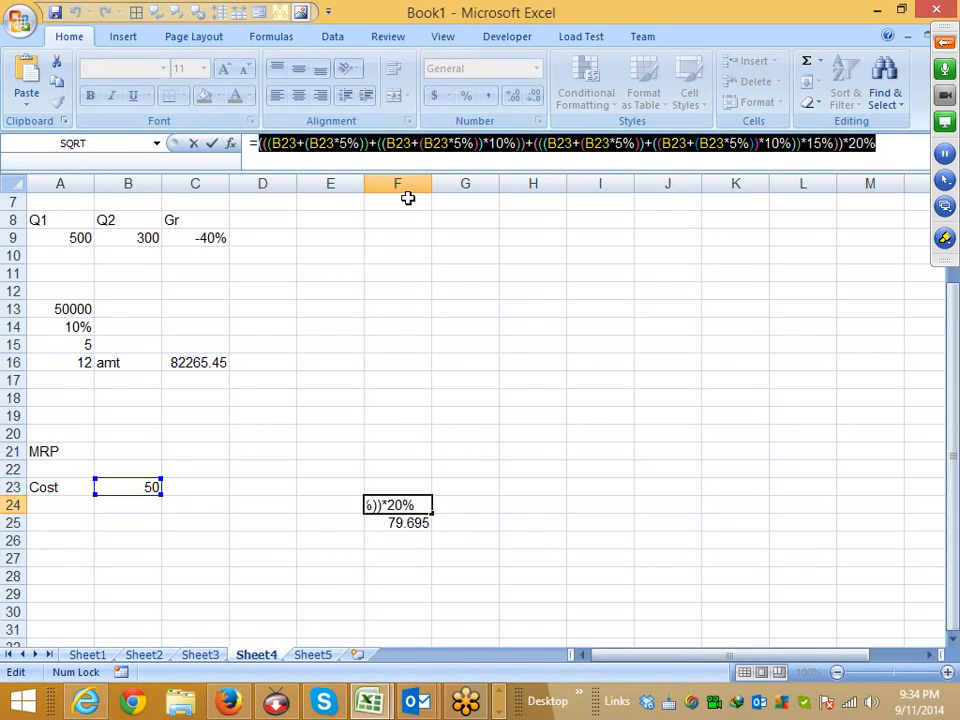
pyautogui.hotkey('ctrl', 'c')
pyautogui.press('Escape')
# Replace the F24 reference in F25 with the copied 20% expression in parentheses and clear F24.
pyautogui.click(412, 522)
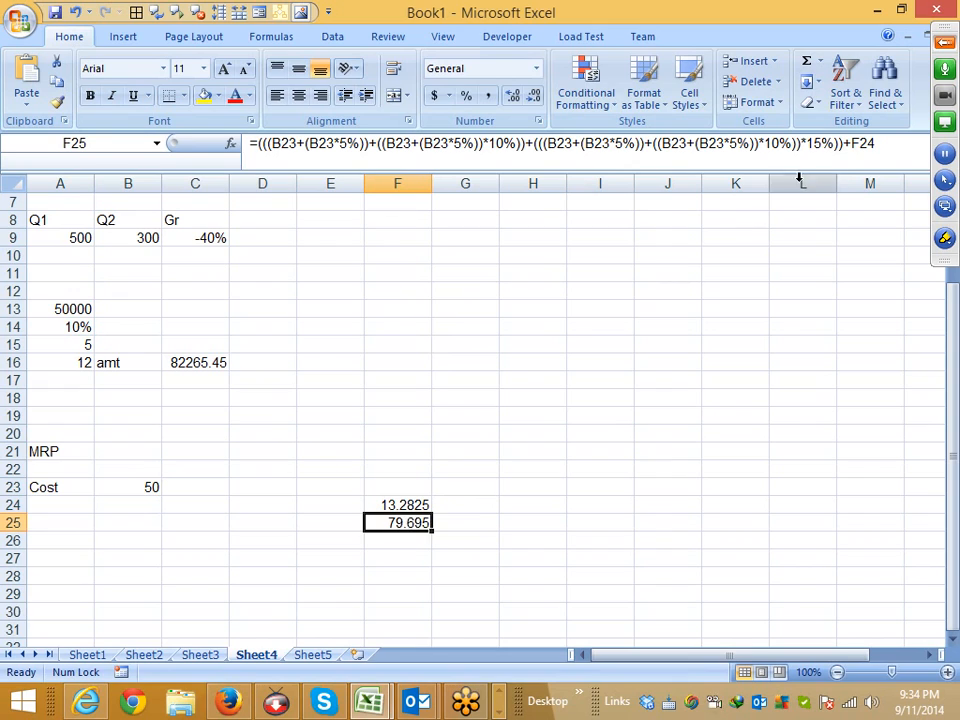
pyautogui.click(879, 143)
pyautogui.doubleClick(879, 143)
pyautogui.write('()')
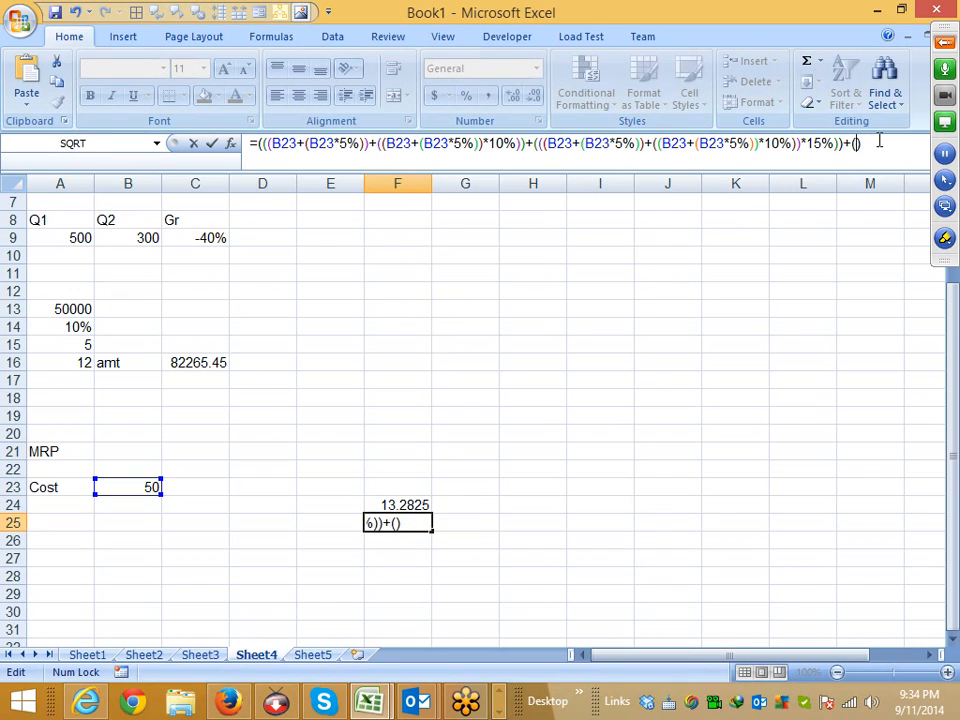
pyautogui.hotkey('ctrl', 'v')
pyautogui.write('*20%')
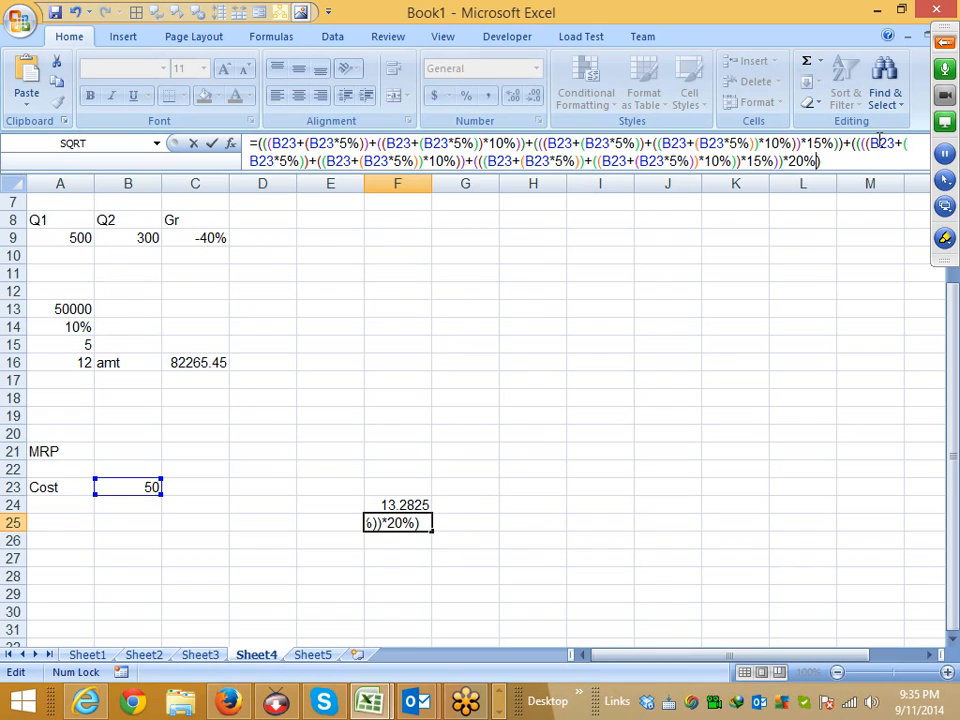
pyautogui.press('Return')
pyautogui.press('Up')
pyautogui.press('Up')
pyautogui.press('Delete')
pyautogui.press('Down')
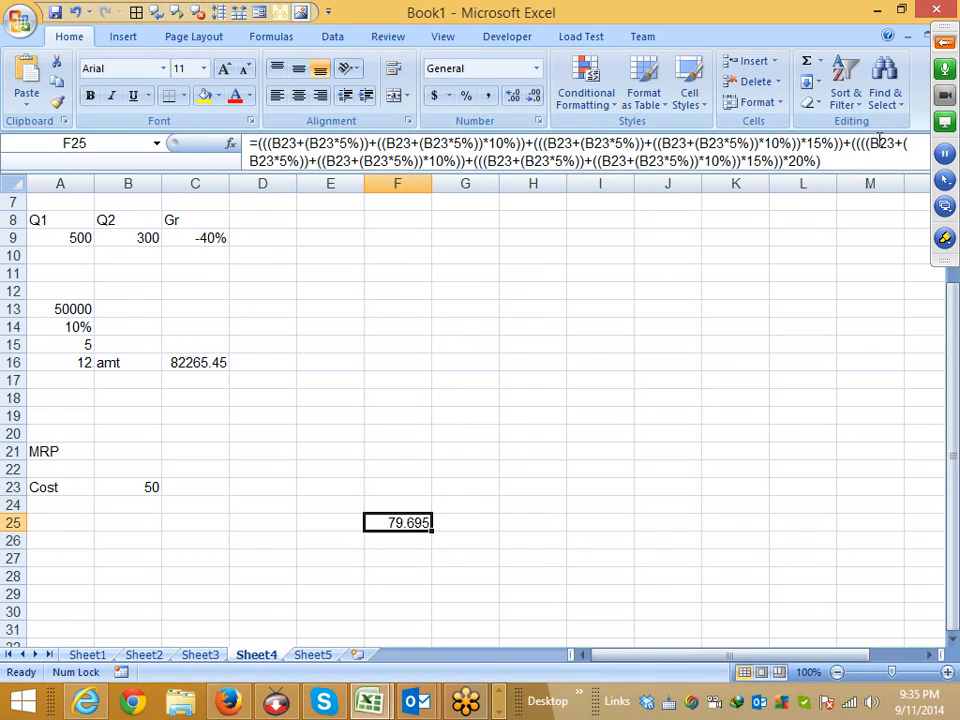
# Move the combined MRP formula from F25 to C23 beside the cost, and enlarge the formula bar further.
pyautogui.hotkey('ctrl', 'c')
pyautogui.press('Left')
pyautogui.press('Left')
pyautogui.press('Left')
pyautogui.press('Up')
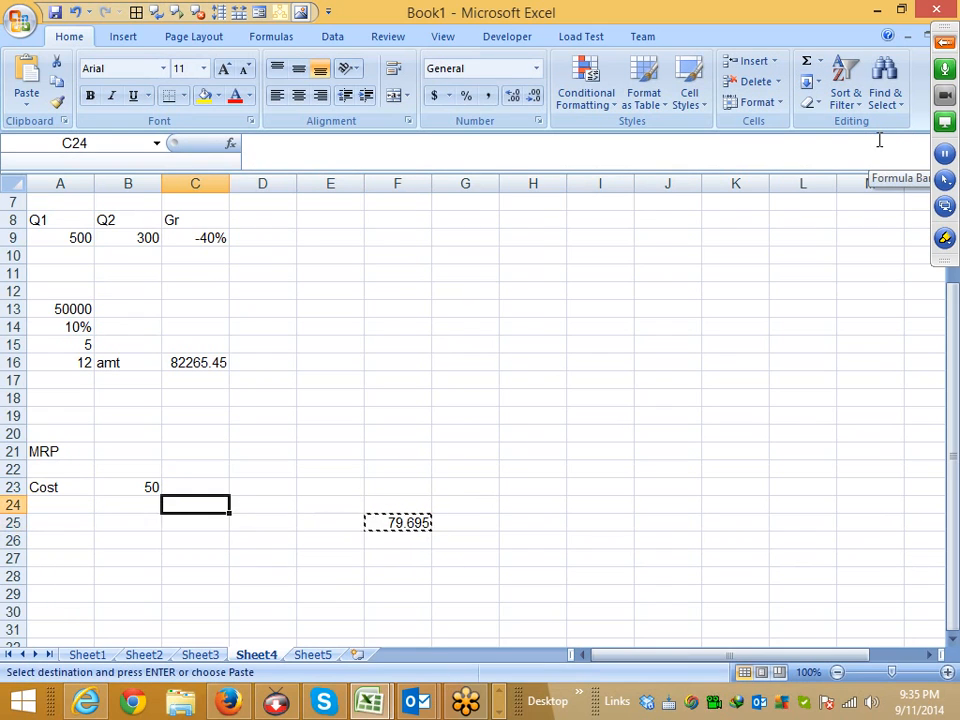
pyautogui.press('Up')
pyautogui.press('Return')
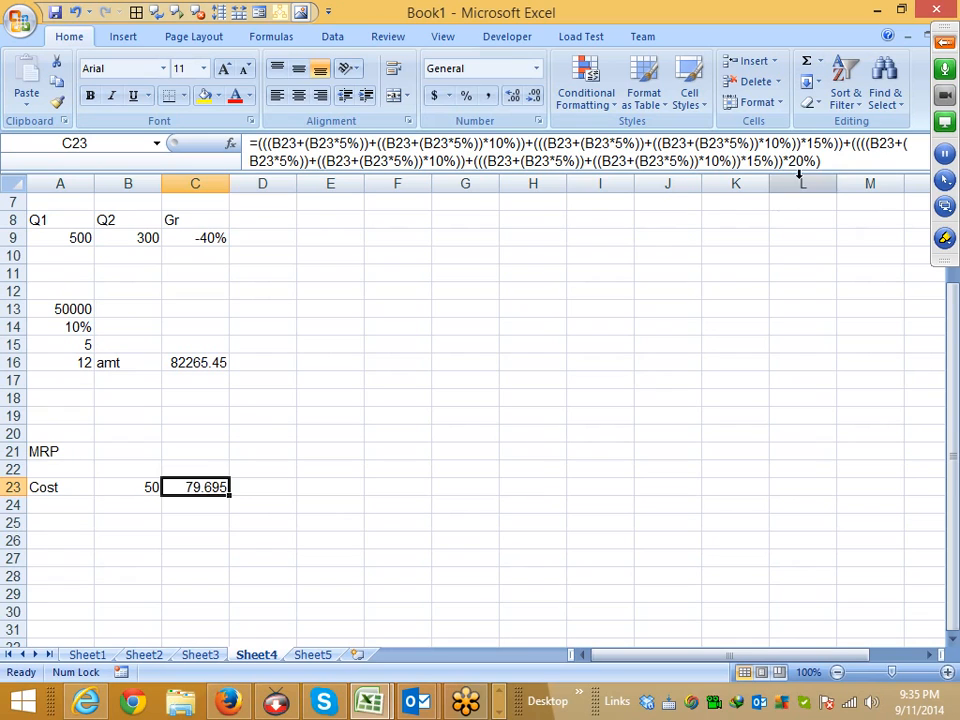
pyautogui.moveTo(799, 176); pyautogui.dragTo(799, 197)
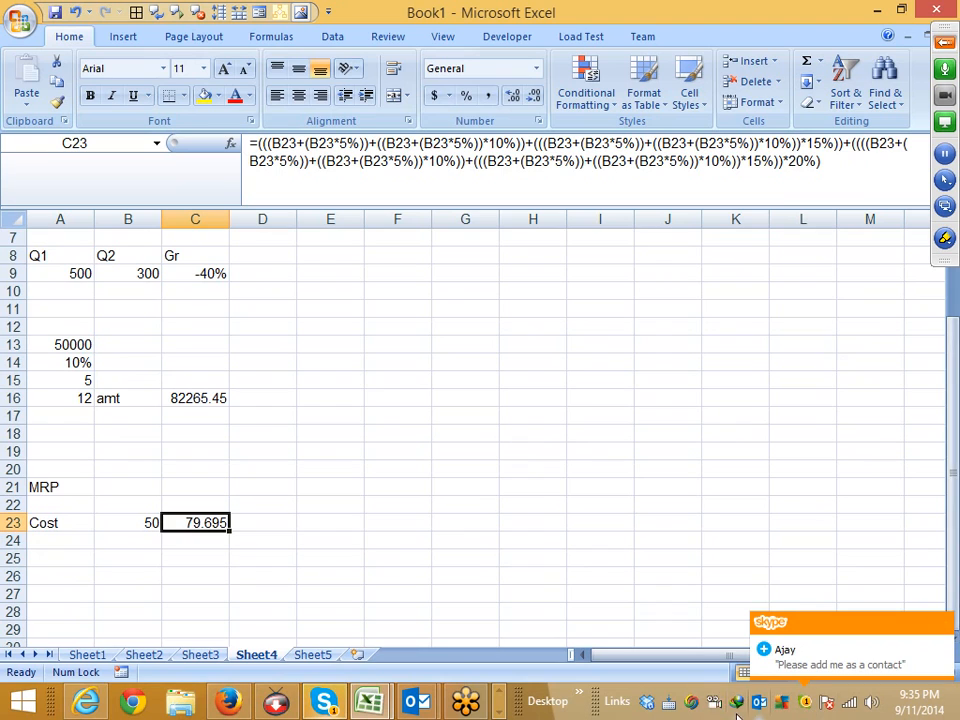
# Switch to Skype and accept the newly received contact request.
pyautogui.click(806, 666)
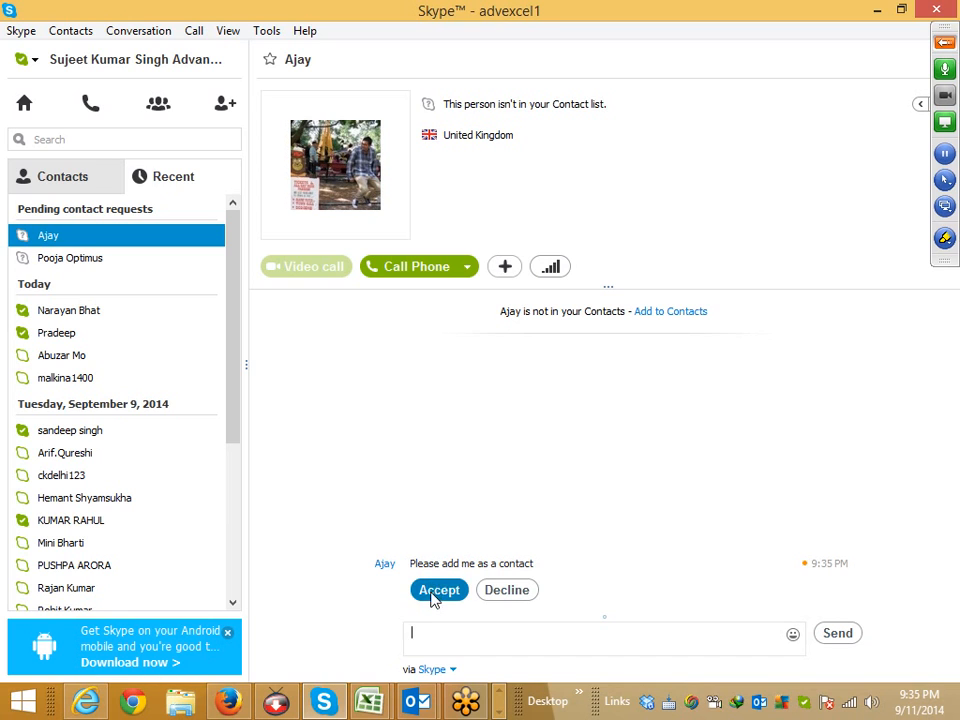
pyautogui.click(434, 592)
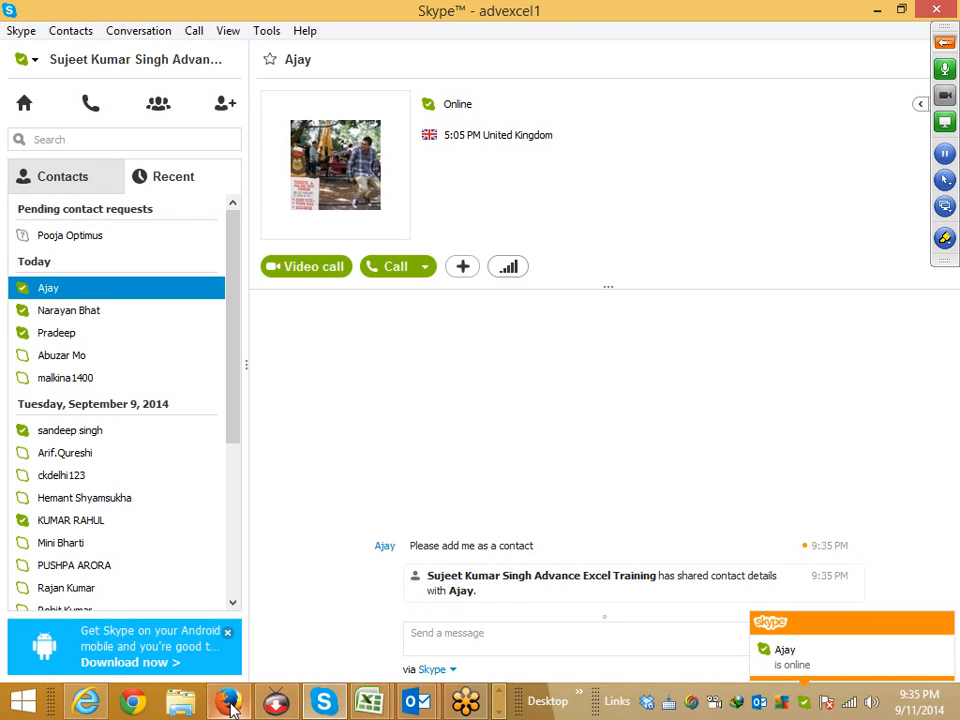
# Switch to Outlook and look through today's Sent Items, including the link, Excel VBA Video and RE: Excel Course messages.
pyautogui.moveTo(329, 706)
pyautogui.moveTo(410, 700)
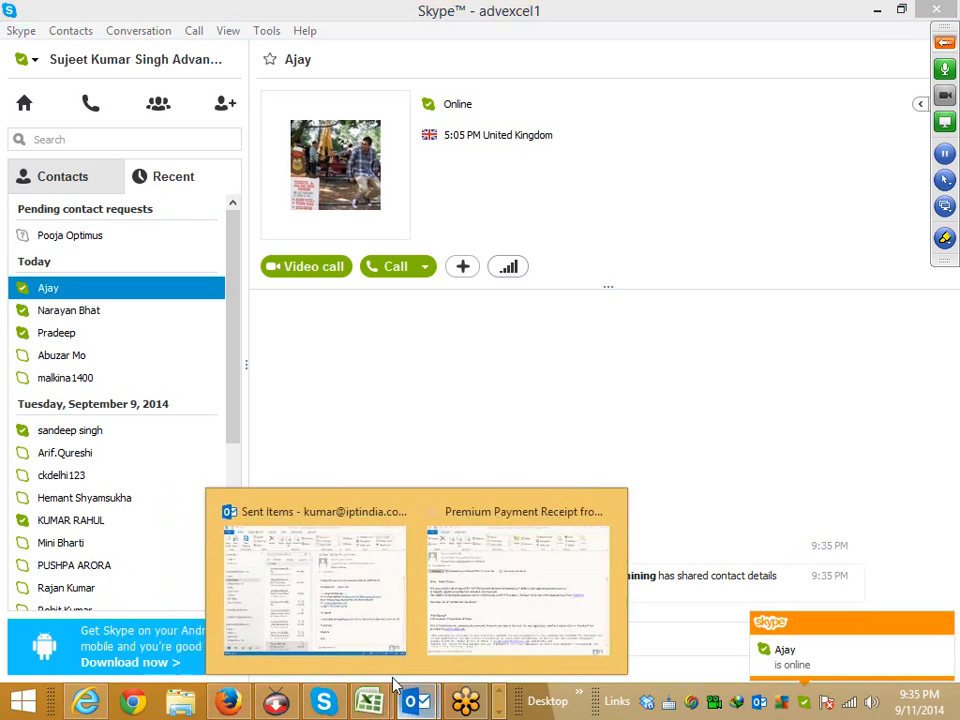
pyautogui.click(388, 658)
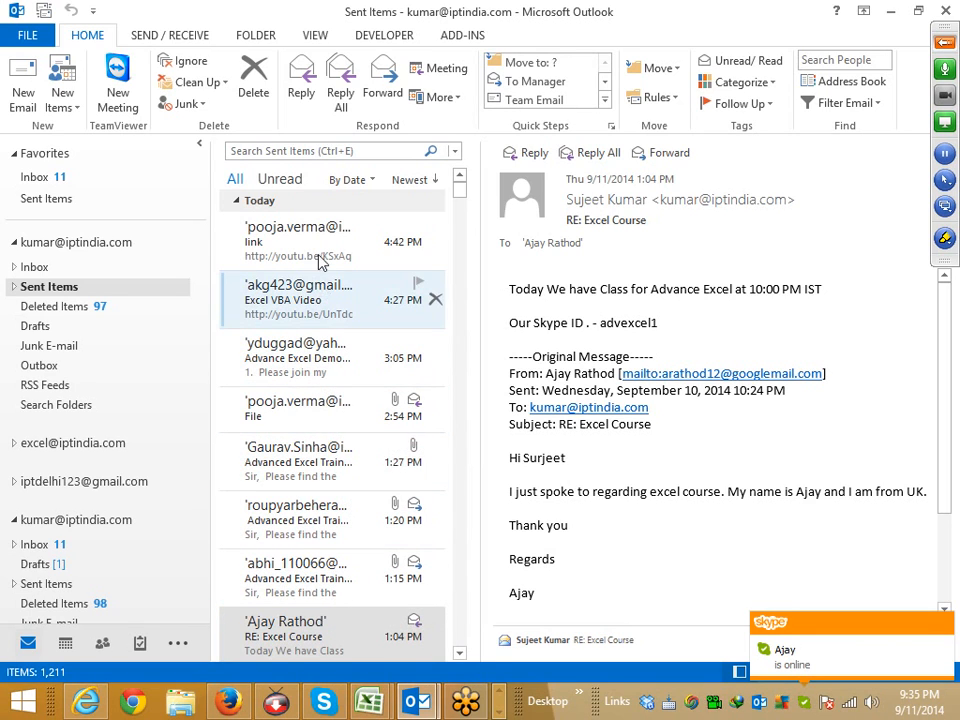
pyautogui.click(268, 236)
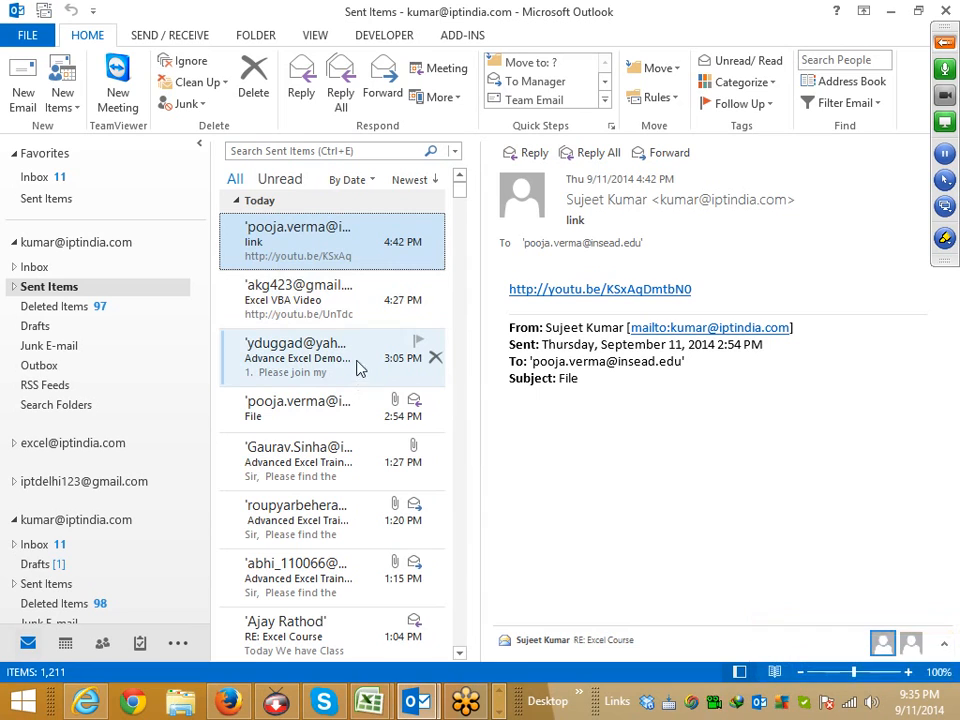
pyautogui.click(345, 318)
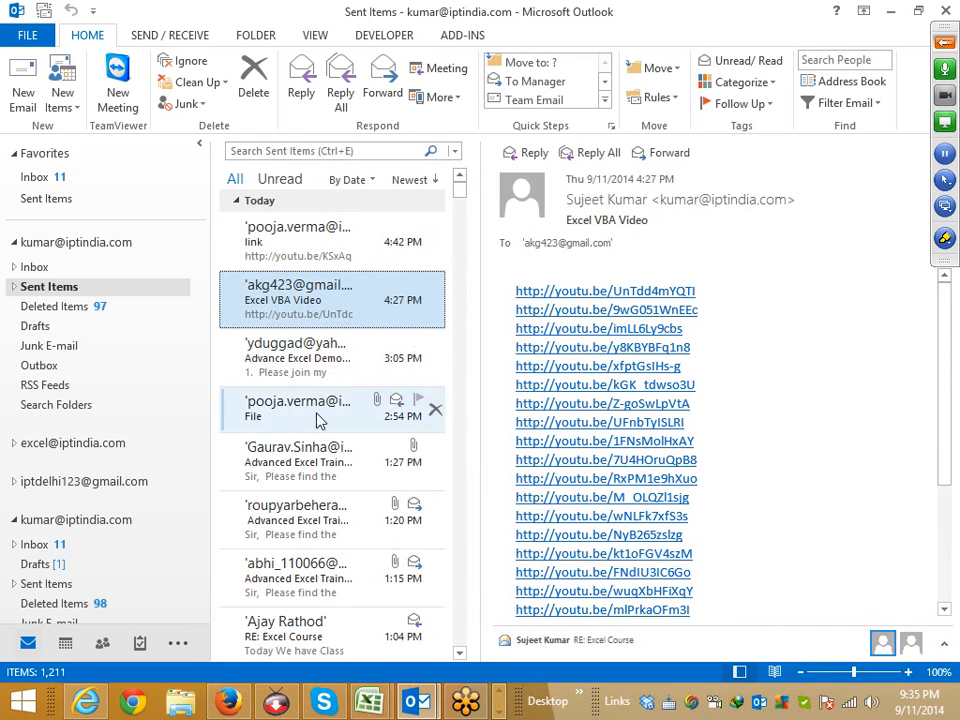
pyautogui.click(337, 630)
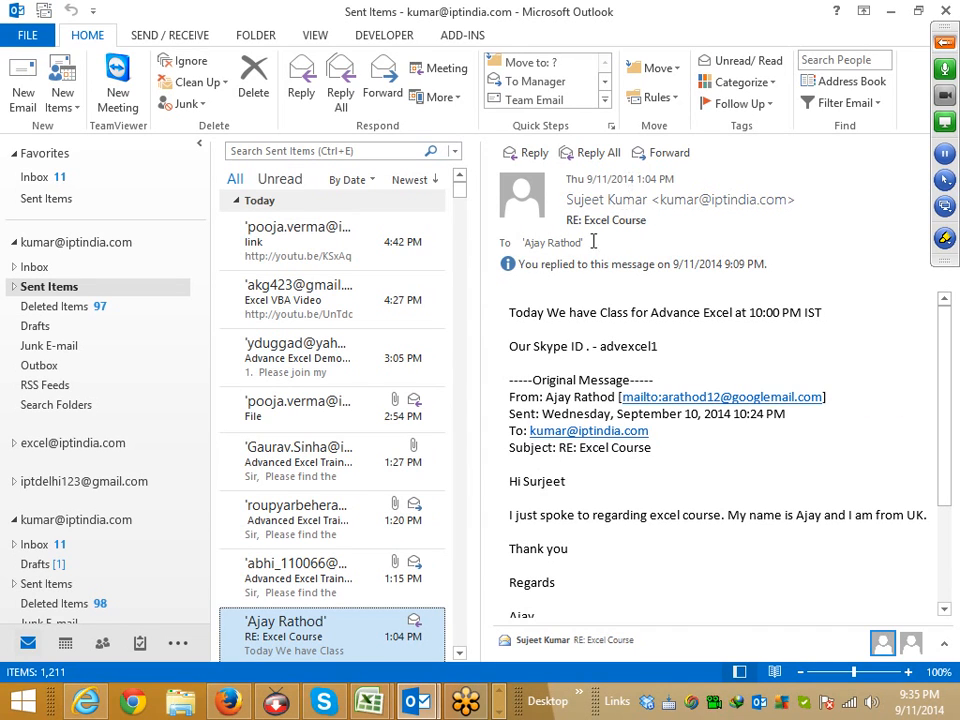
# Minimize Outlook and Skype, and switch back to the Book1 workbook in Excel.
pyautogui.click(893, 16)
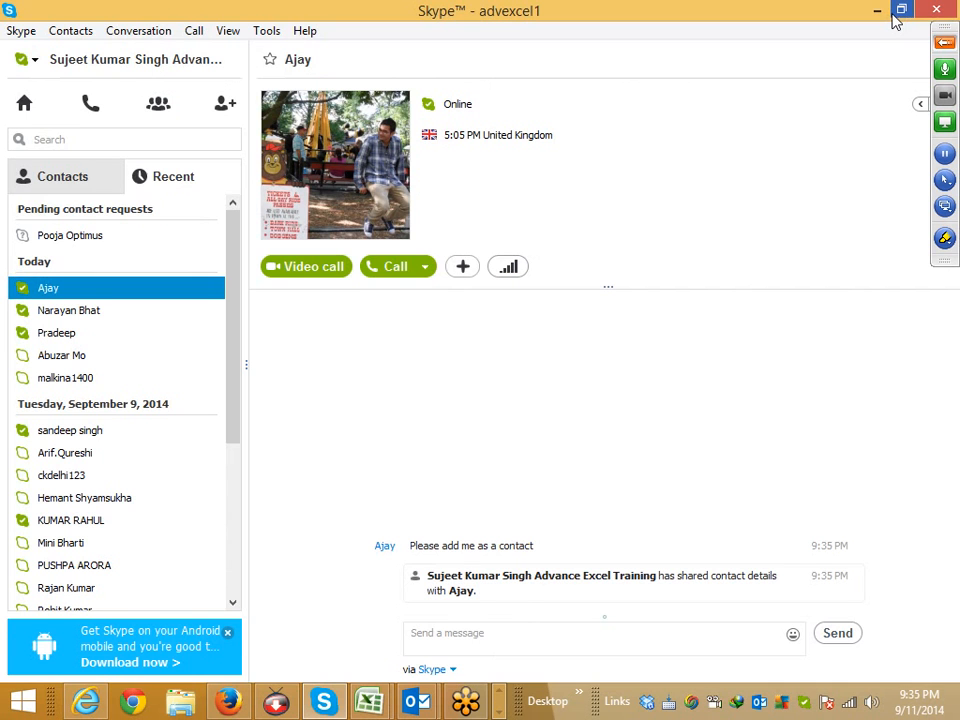
pyautogui.click(893, 16)
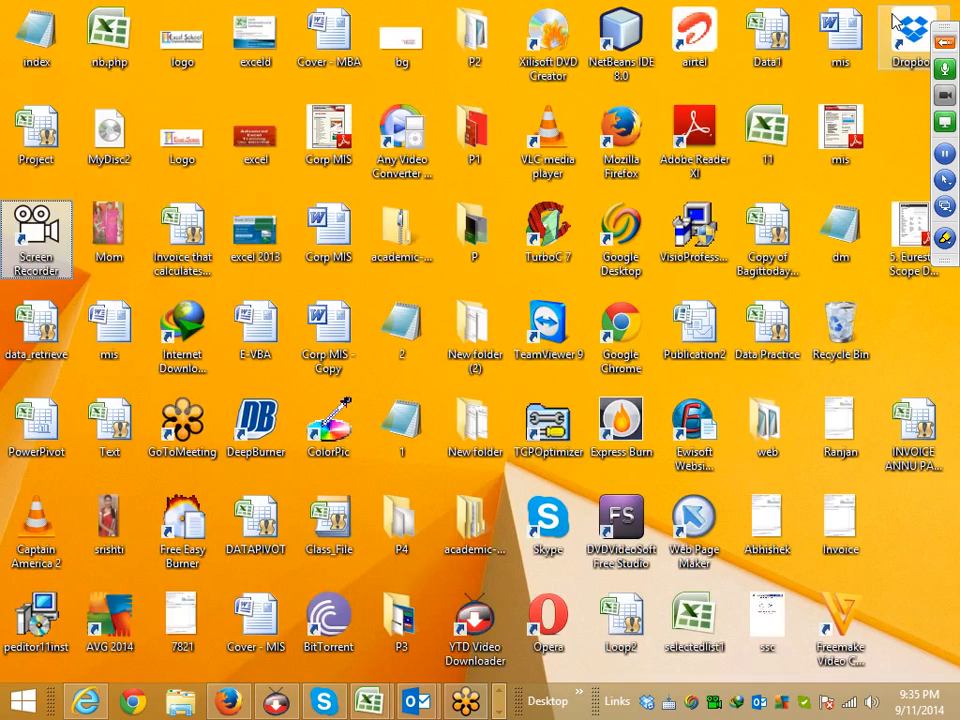
pyautogui.moveTo(369, 700)
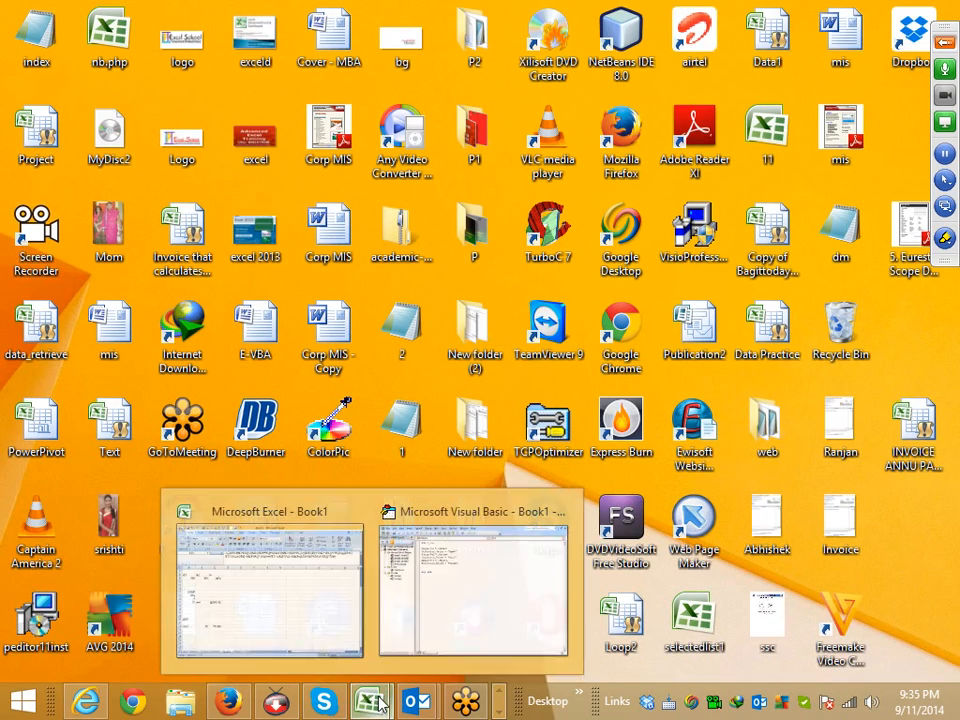
pyautogui.click(334, 608)
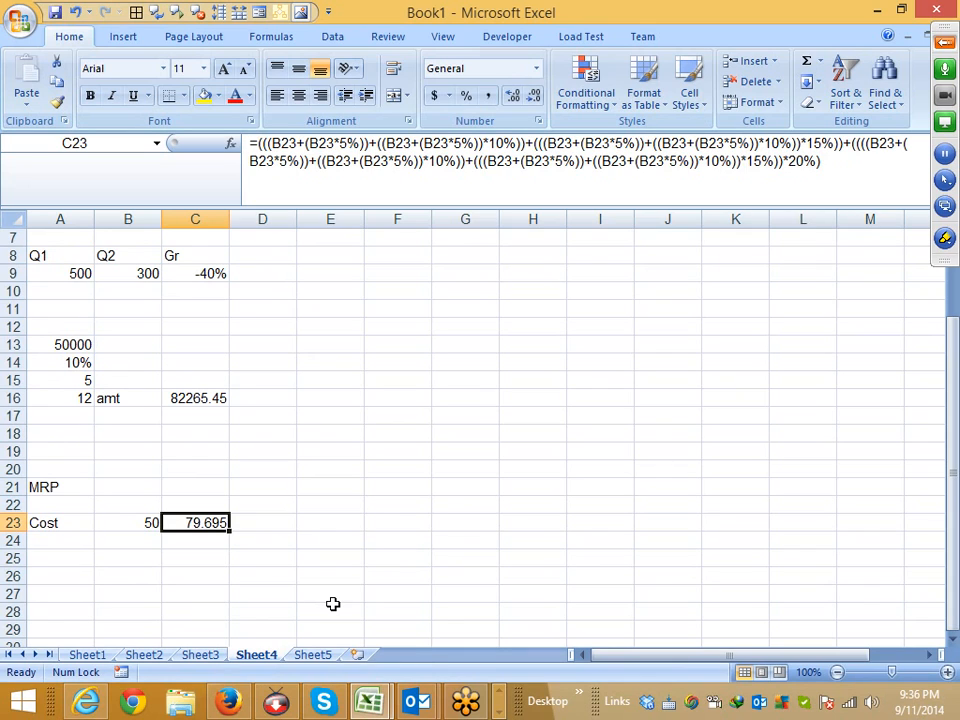
# Expand the GoToMeeting control panel and shrink Excel's formula bar to a single line.
pyautogui.click(944, 42)
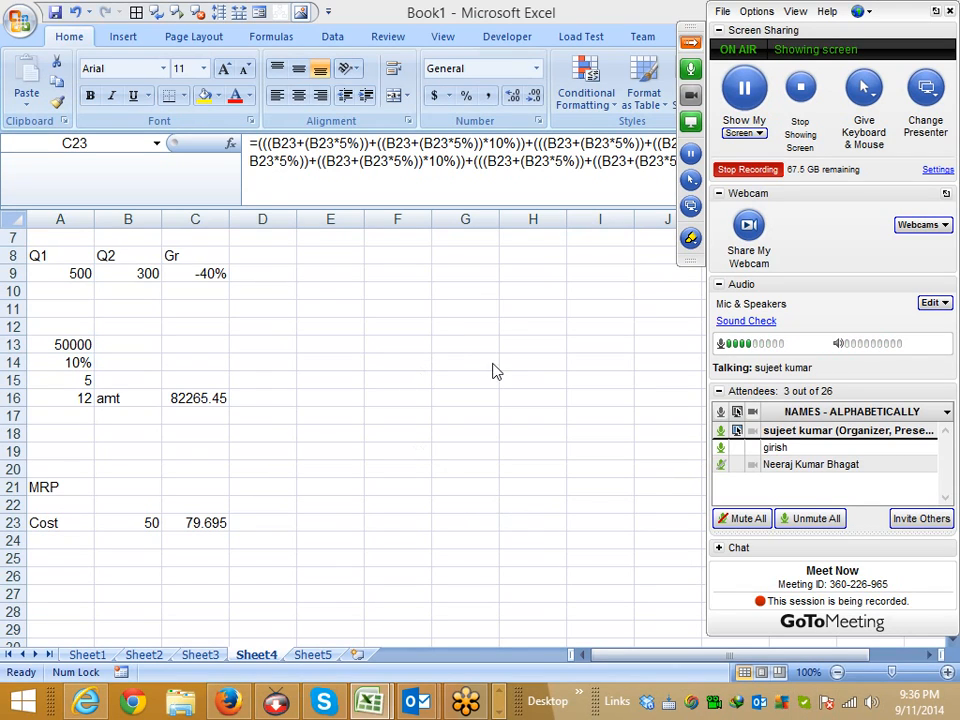
pyautogui.press('Escape')
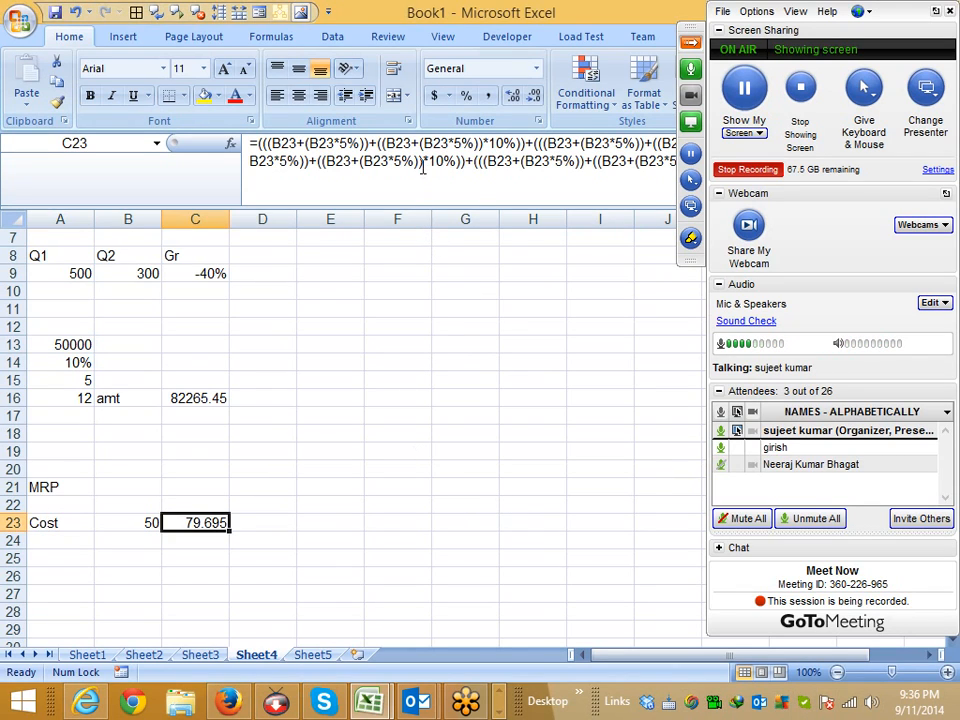
pyautogui.moveTo(411, 210); pyautogui.dragTo(411, 147)
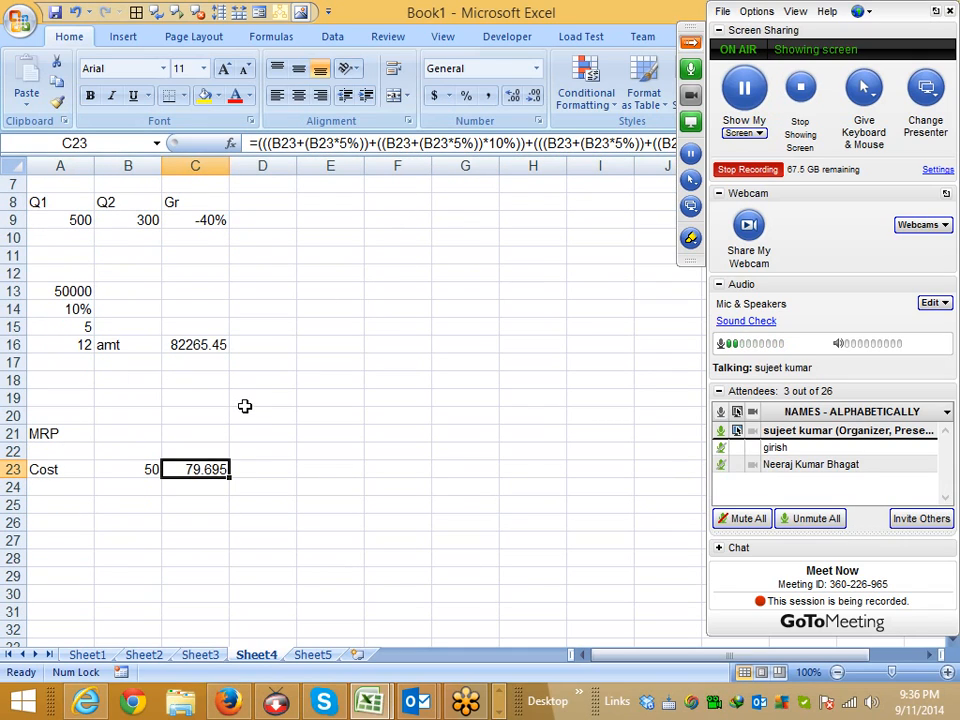
# Insert a new worksheet after Sheet5 and collapse the GoToMeeting control panel.
pyautogui.scroll(2, 223, 362)
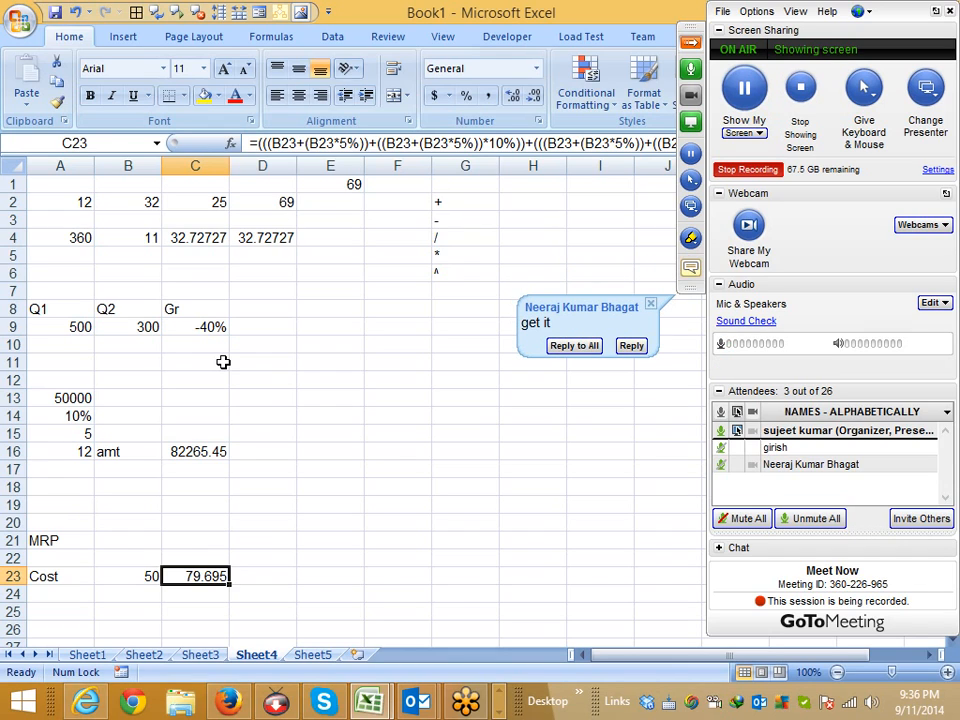
pyautogui.click(218, 397)
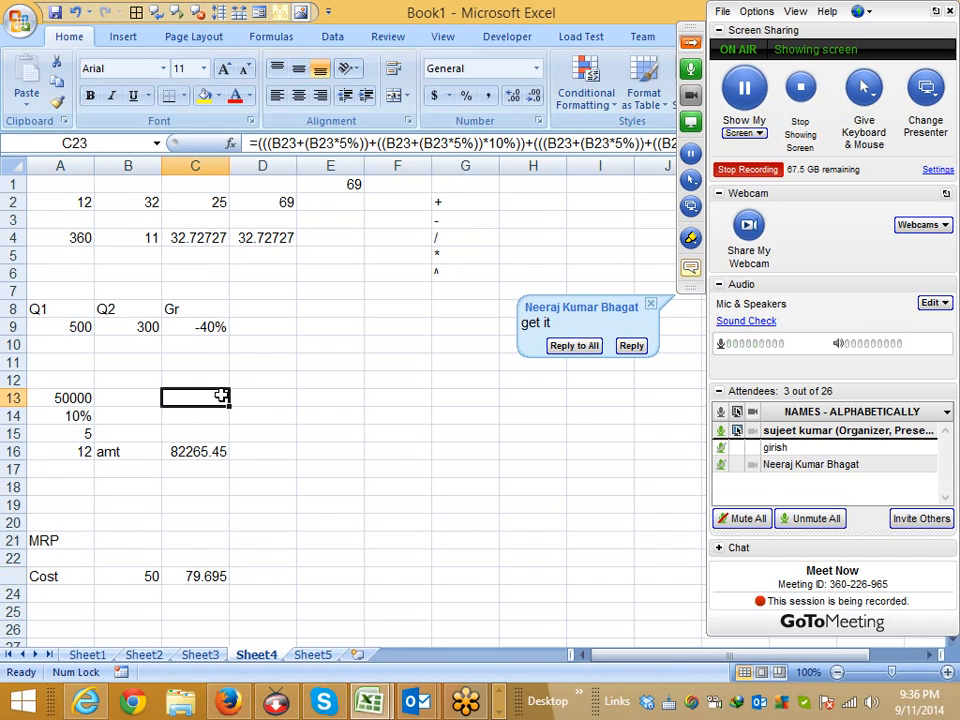
pyautogui.click(313, 655)
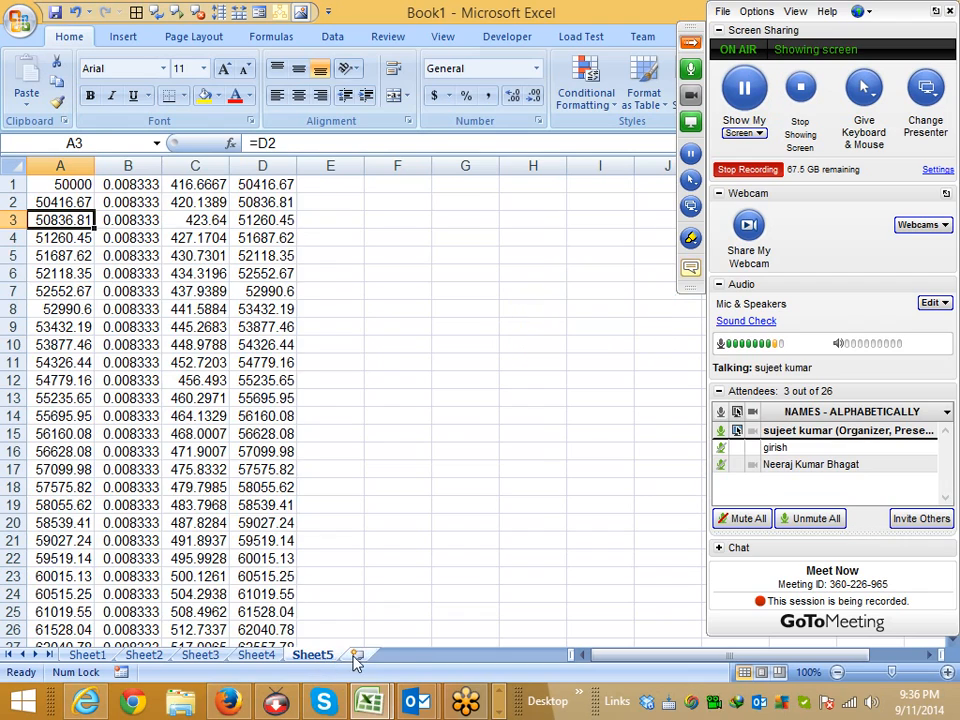
pyautogui.click(357, 655)
pyautogui.click(690, 42)
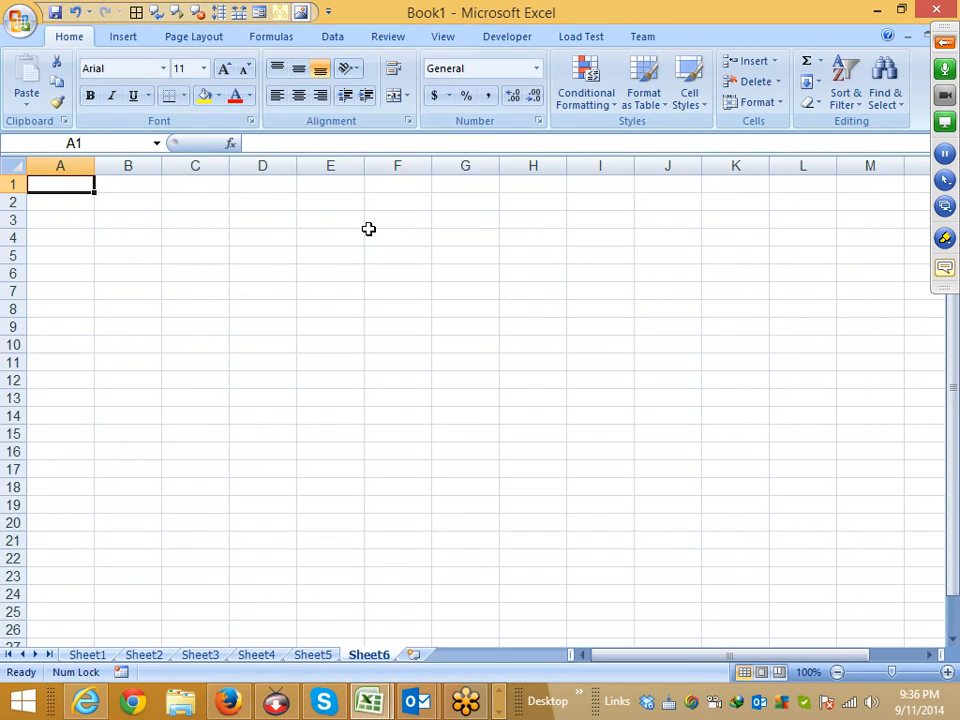
# Enter the heading Sales in A1 of the new sheet.
pyautogui.write('=')
pyautogui.press('Escape')
pyautogui.write('SAles')
pyautogui.press('Return')
# Enter the formula =RANDBETWEEN(10,90) in A2 under the Sales heading.
pyautogui.write('=')
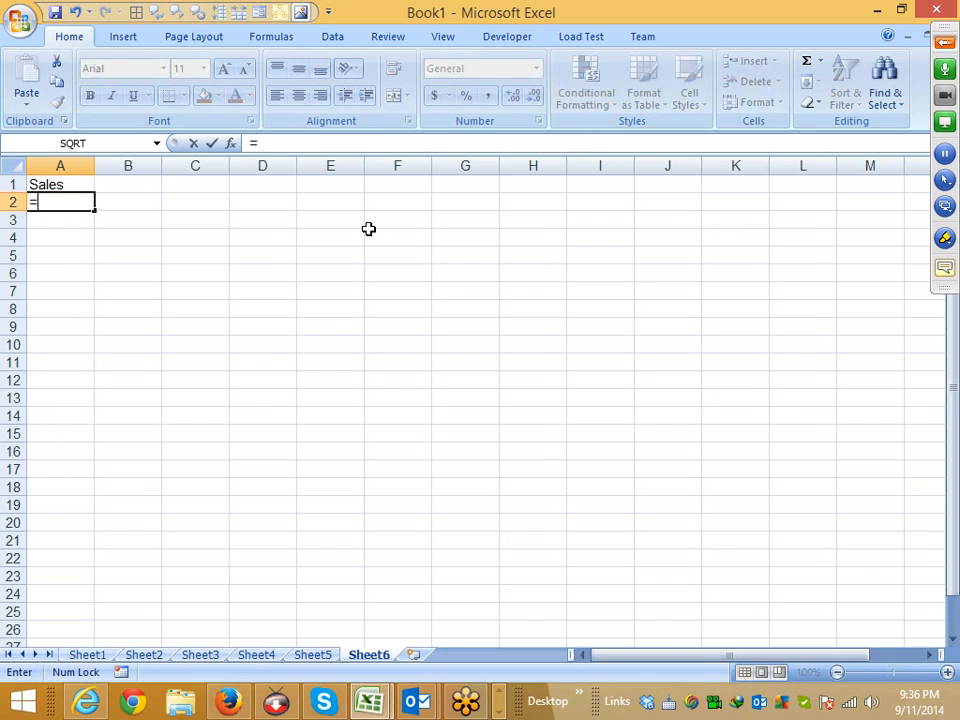
pyautogui.write('ra')
pyautogui.press('Down')
pyautogui.press('Down')
pyautogui.press('Tab')
pyautogui.write('10')
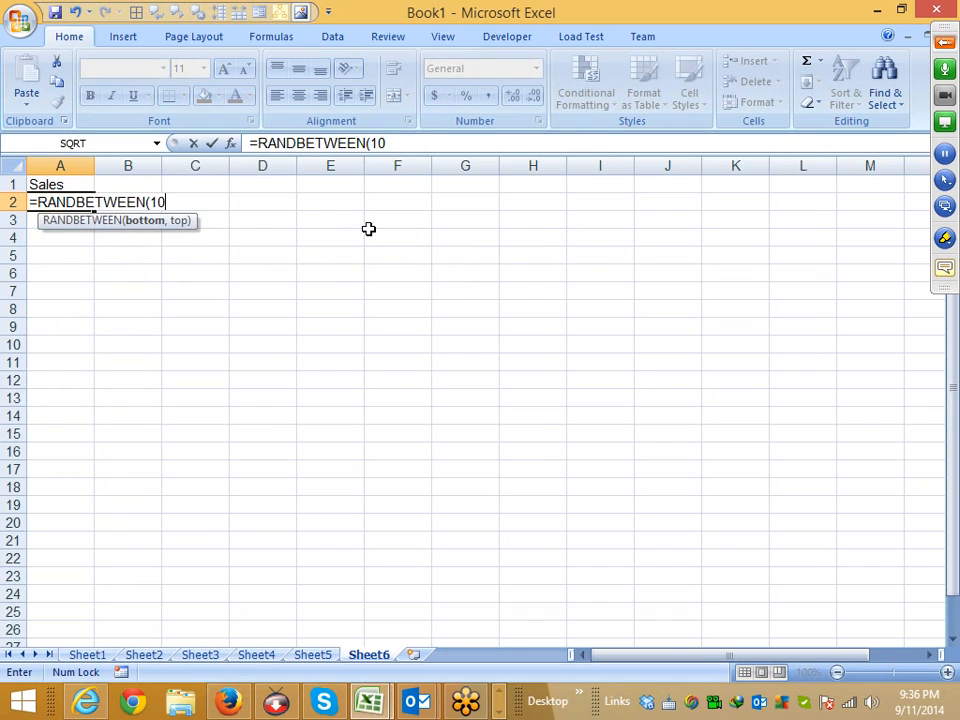
pyautogui.write(',90')
pyautogui.press('Return')
pyautogui.press('Up')
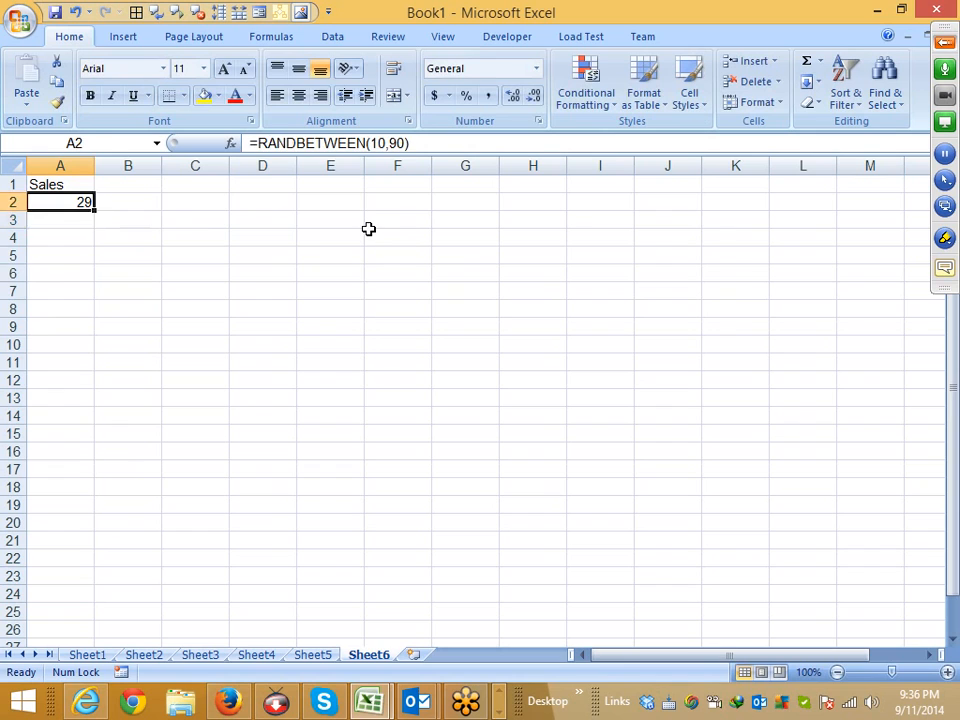
# Fill the RANDBETWEEN formula down from A2 through A28.
pyautogui.hotkey('shift', 'Down')
pyautogui.hotkey('shift', 'Down')
pyautogui.hotkey('shift', 'Down')
pyautogui.hotkey('shift', 'Down')
pyautogui.hotkey('shift', 'Down')
pyautogui.hotkey('shift', 'Down')
pyautogui.hotkey('shift', 'Down')
pyautogui.hotkey('shift', 'Down')
pyautogui.hotkey('shift', 'Down')
pyautogui.hotkey('shift', 'Down')
pyautogui.hotkey('shift', 'Down')
pyautogui.hotkey('shift', 'Down')
pyautogui.hotkey('shift', 'Down')
pyautogui.hotkey('shift', 'Down')
pyautogui.hotkey('shift', 'Down')
pyautogui.hotkey('shift', 'Down')
pyautogui.hotkey('shift', 'Down')
pyautogui.hotkey('shift', 'Down')
pyautogui.hotkey('shift', 'Down')
pyautogui.hotkey('shift', 'Down')
pyautogui.hotkey('ctrl', 'd')
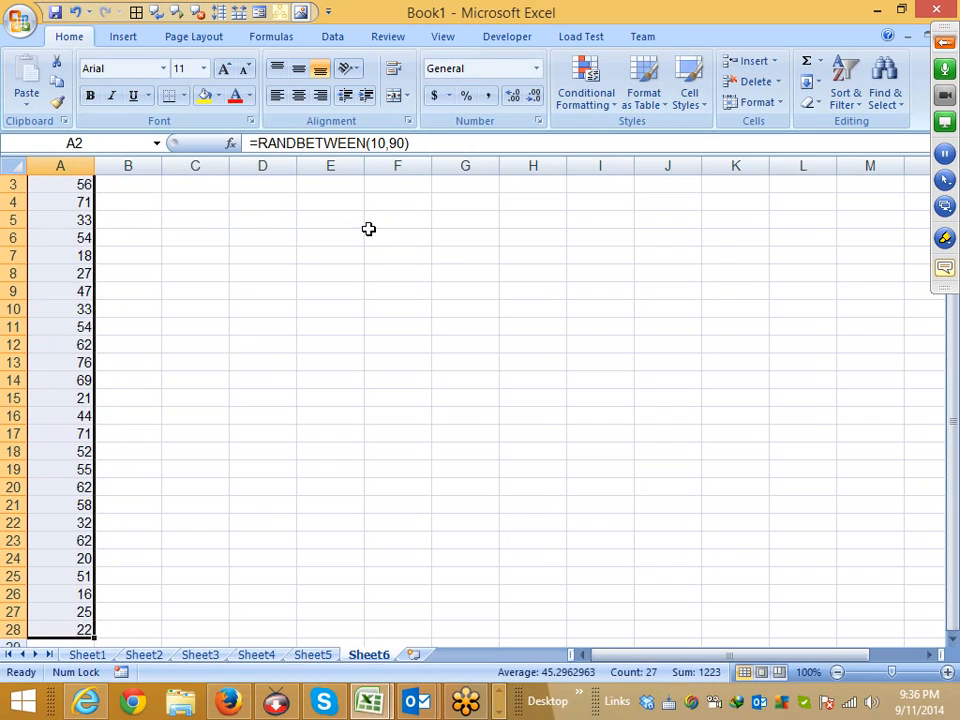
# Replace the random-number formulas in A2:A28 with their fixed values.
pyautogui.hotkey('ctrl', 'c')
pyautogui.scroll(1, 332, 289)
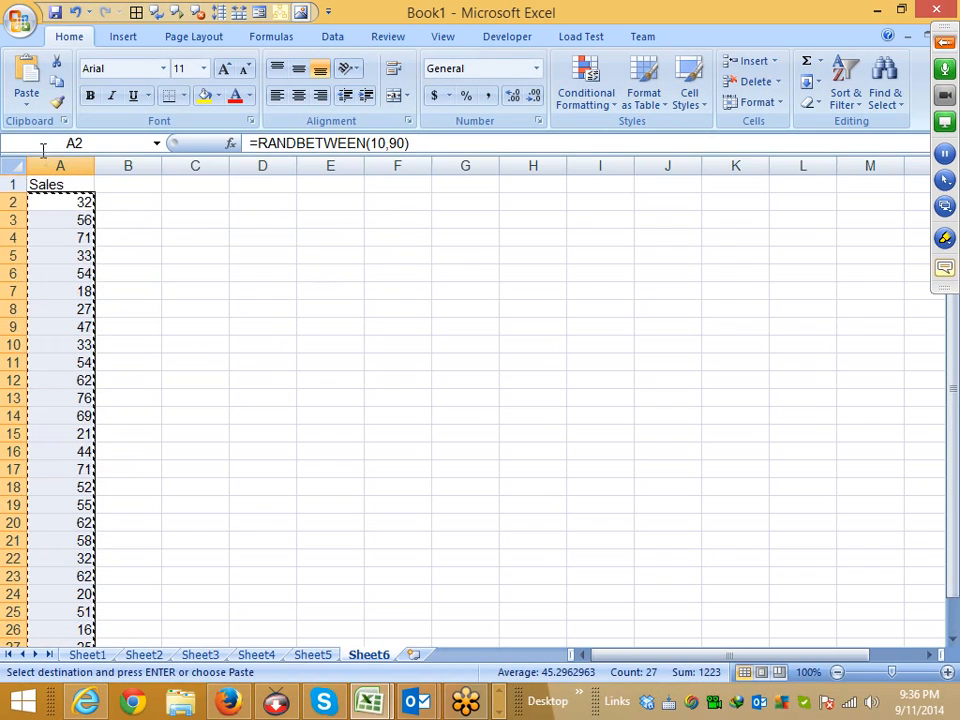
pyautogui.click(27, 102)
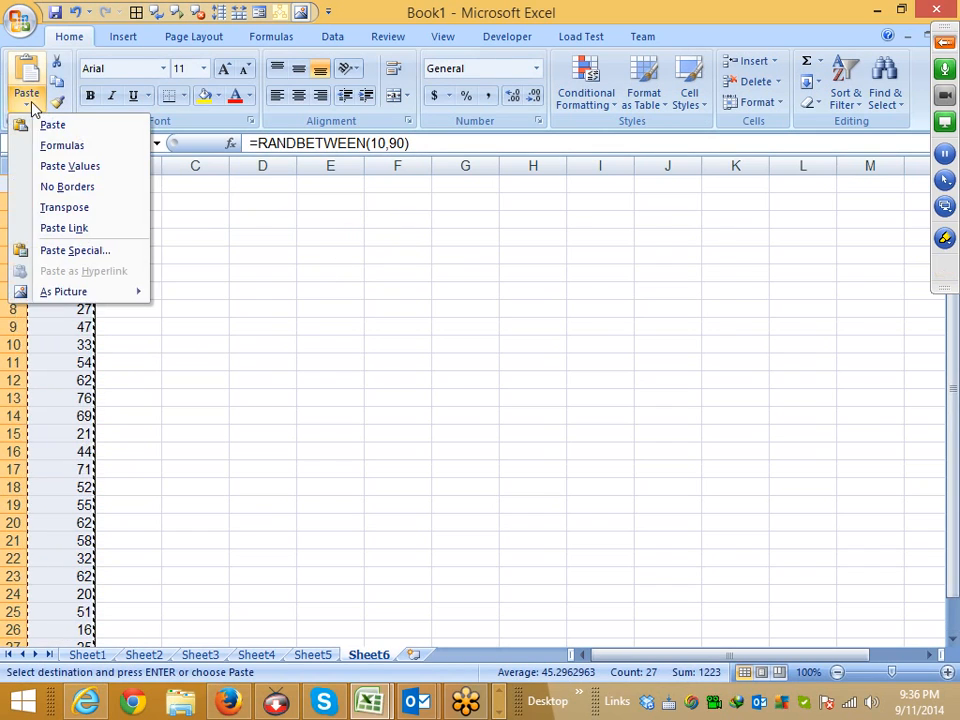
pyautogui.click(72, 167)
pyautogui.press('Escape')
# Enter the logical test =A2>=50 in B2 beside the first sales figure.
pyautogui.click(117, 203)
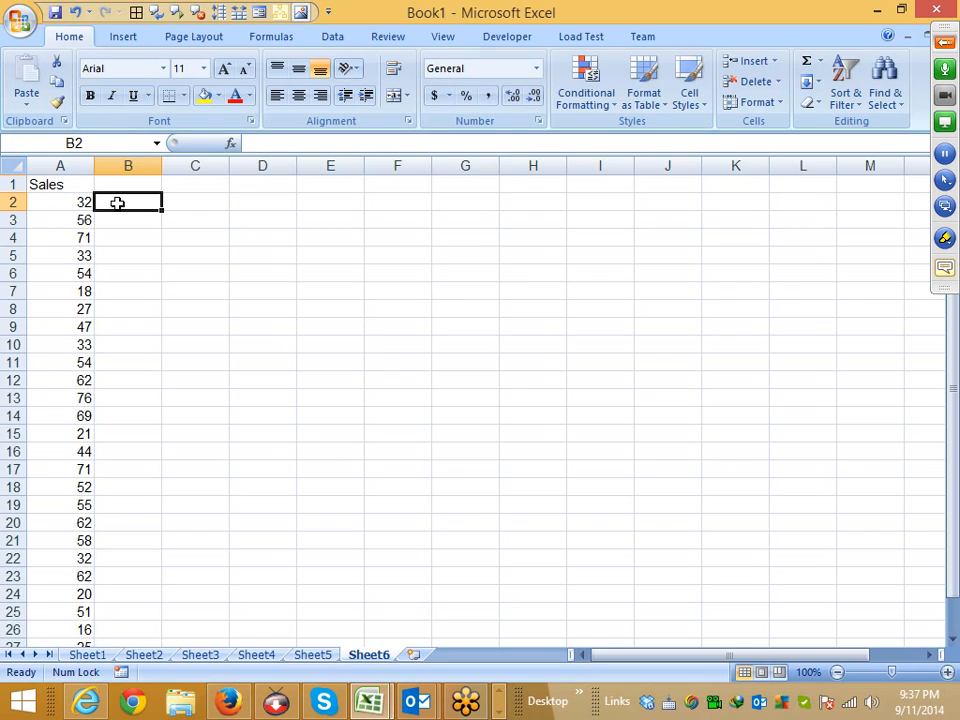
pyautogui.write('=')
pyautogui.press('Left')
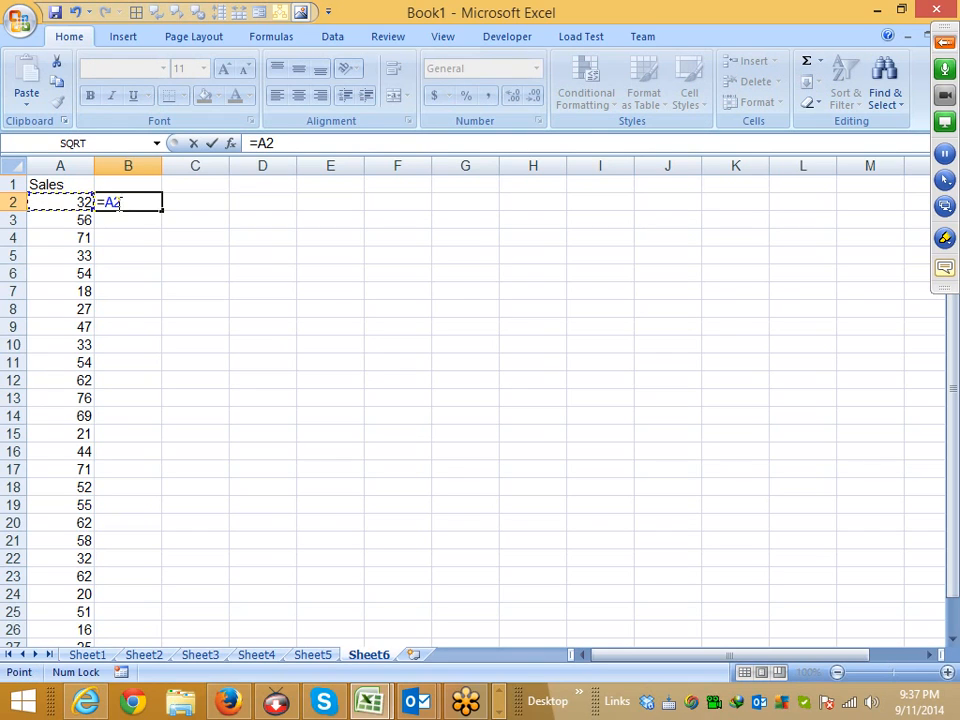
pyautogui.write('>=50')
pyautogui.press('Return')
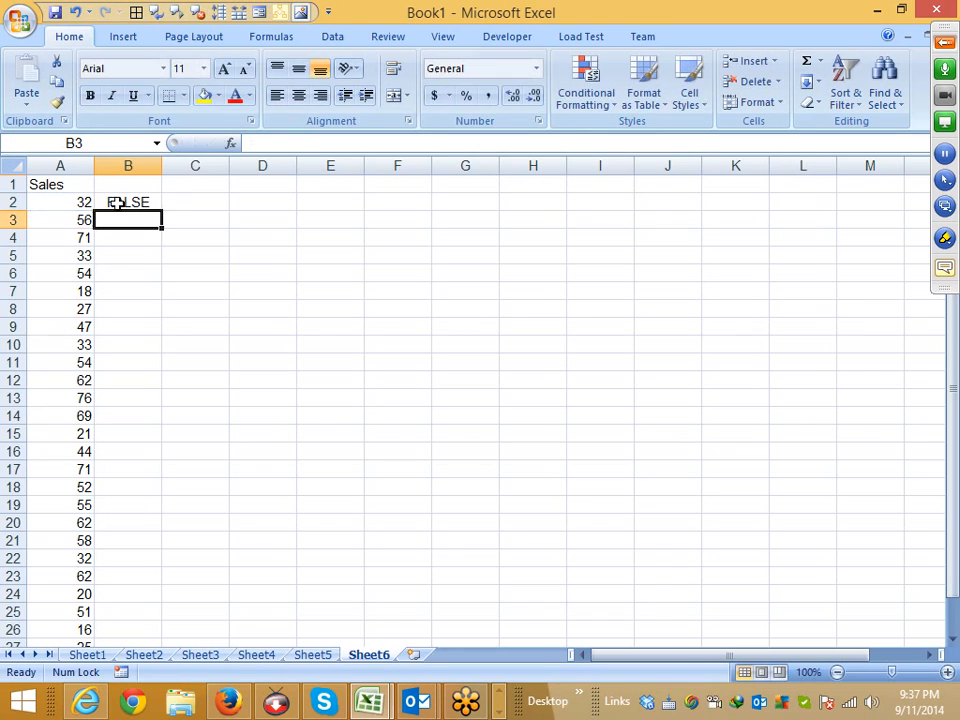
# Fill the logical test from B2 down alongside all the sales figures and select B8.
pyautogui.click(126, 206)
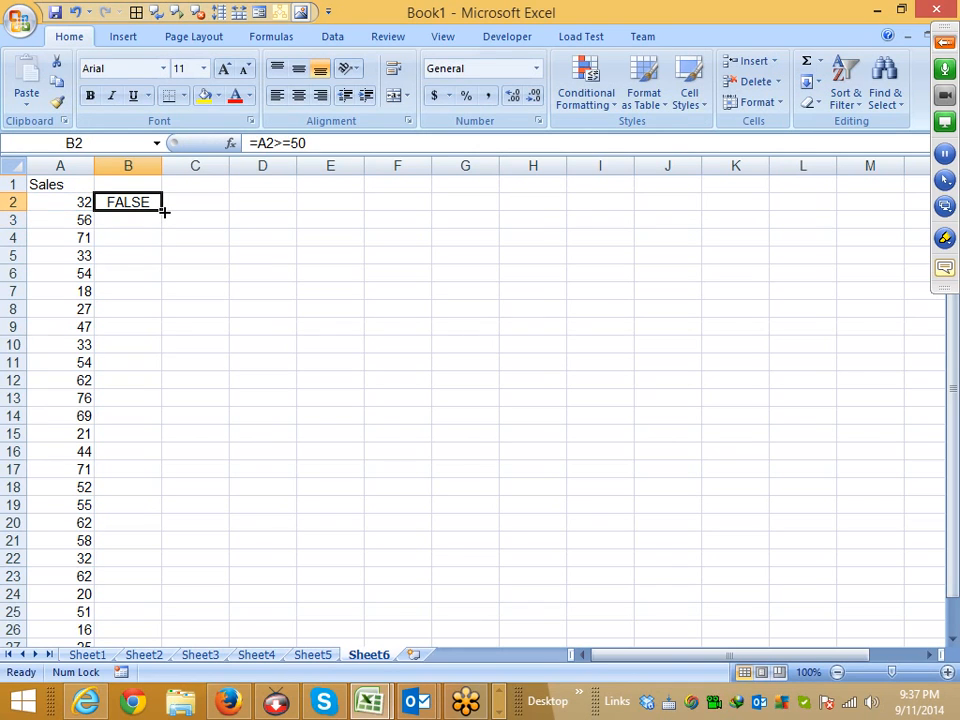
pyautogui.doubleClick(163, 211)
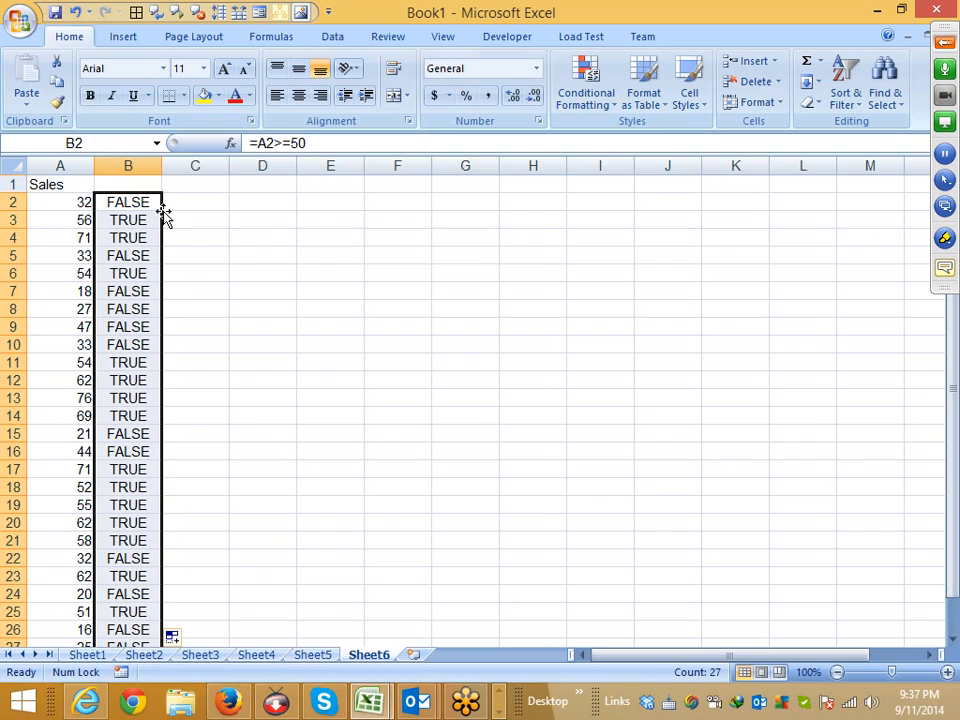
pyautogui.click(142, 308)
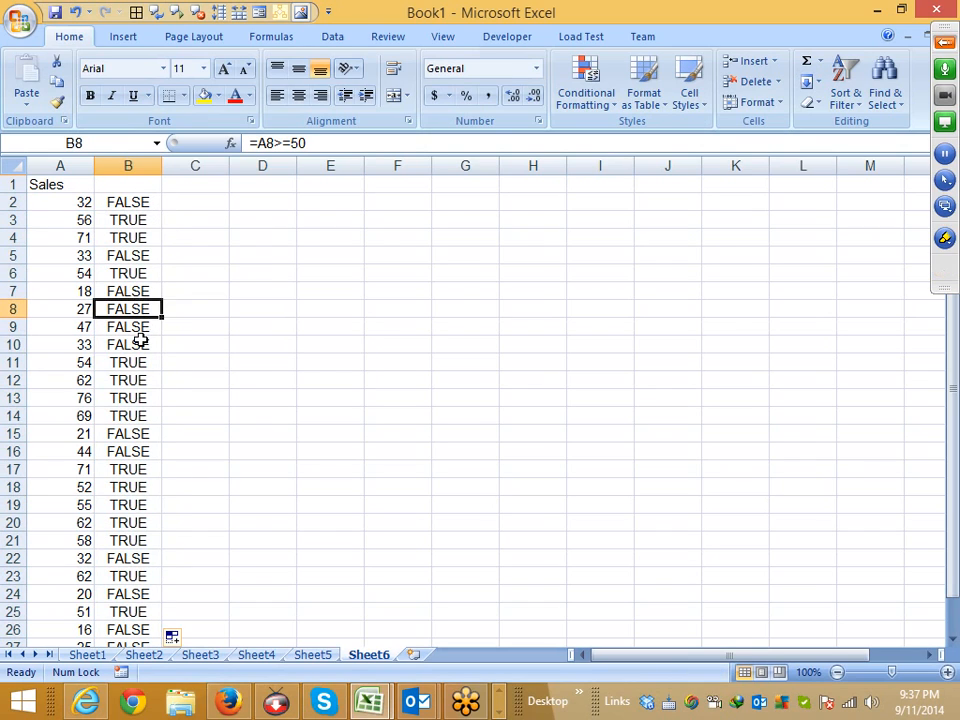
# Begin an IF formula in C2 that tests A2>=50, giving "D" if true and U if false.
pyautogui.click(210, 200)
pyautogui.write('=')
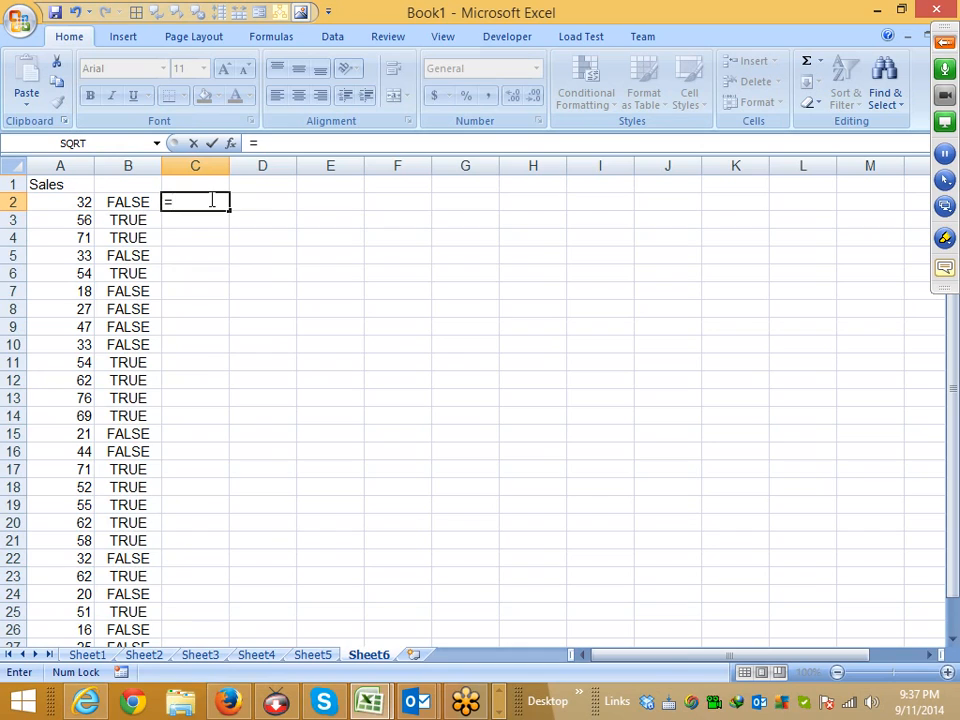
pyautogui.write('if')
pyautogui.press('Tab')
pyautogui.press('Left')
pyautogui.press('Left')
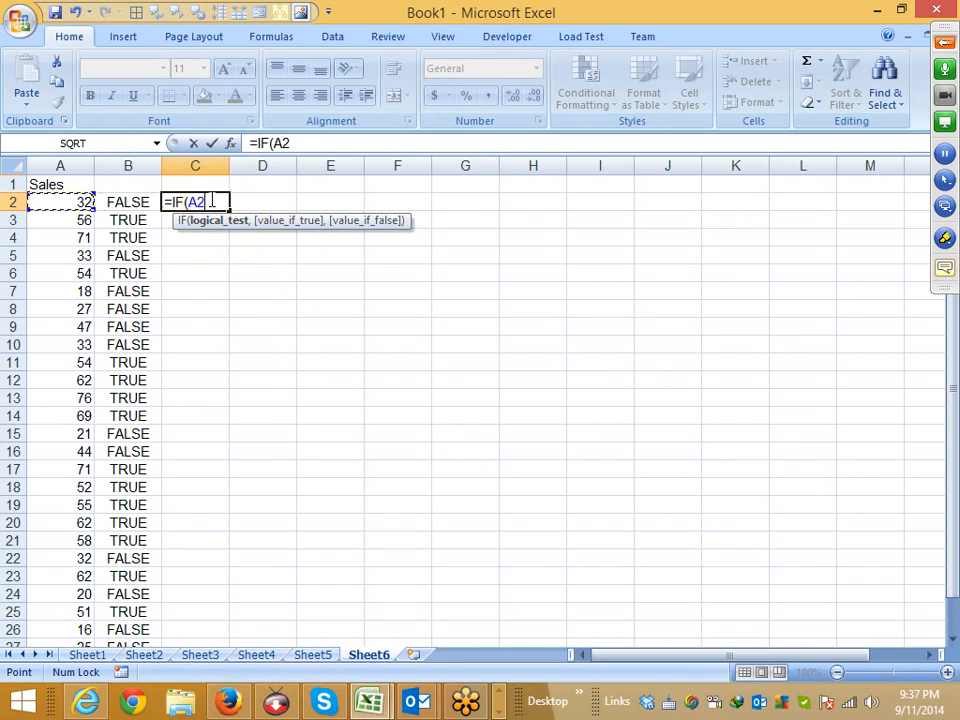
pyautogui.write('>=50')
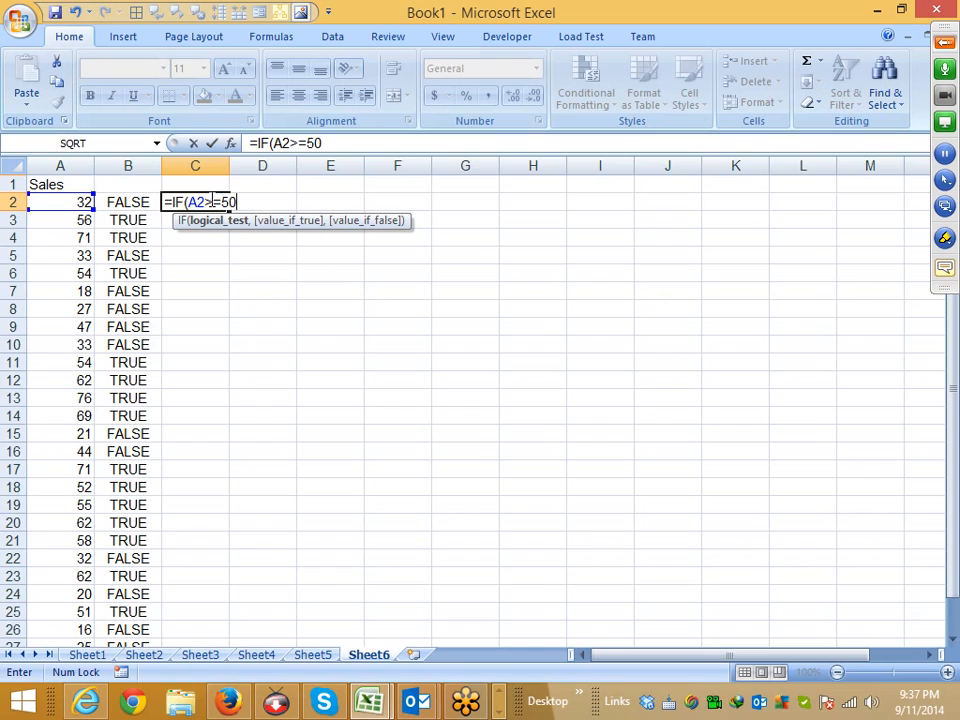
pyautogui.write(',"D",')
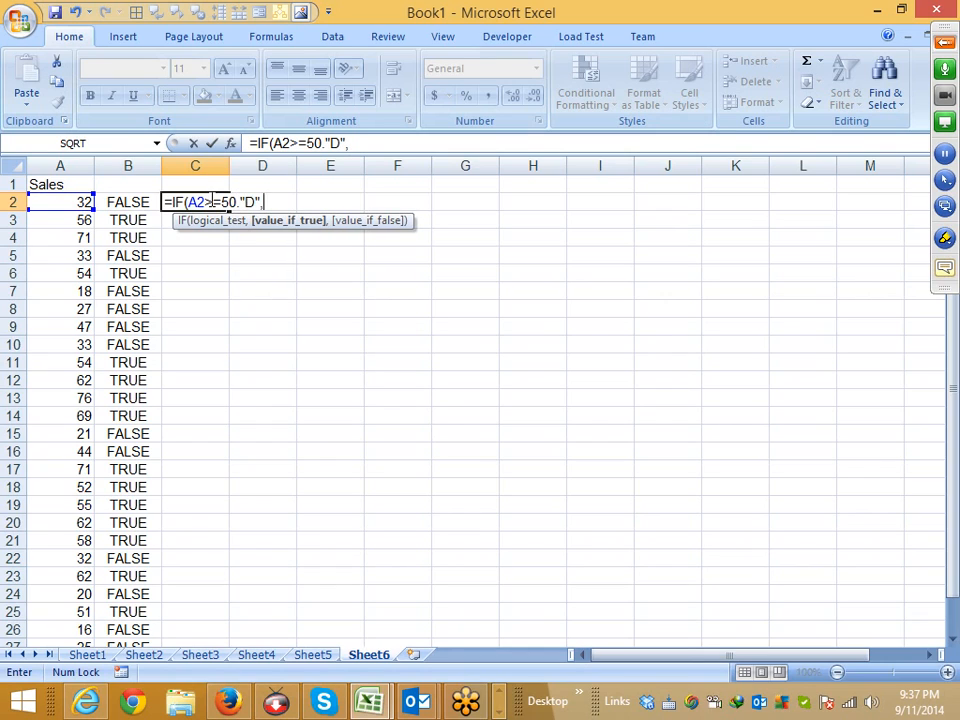
pyautogui.write('U"')
# Add the missing opening quotation mark before U in the C2 formula and try to enter it.
pyautogui.click(264, 203)
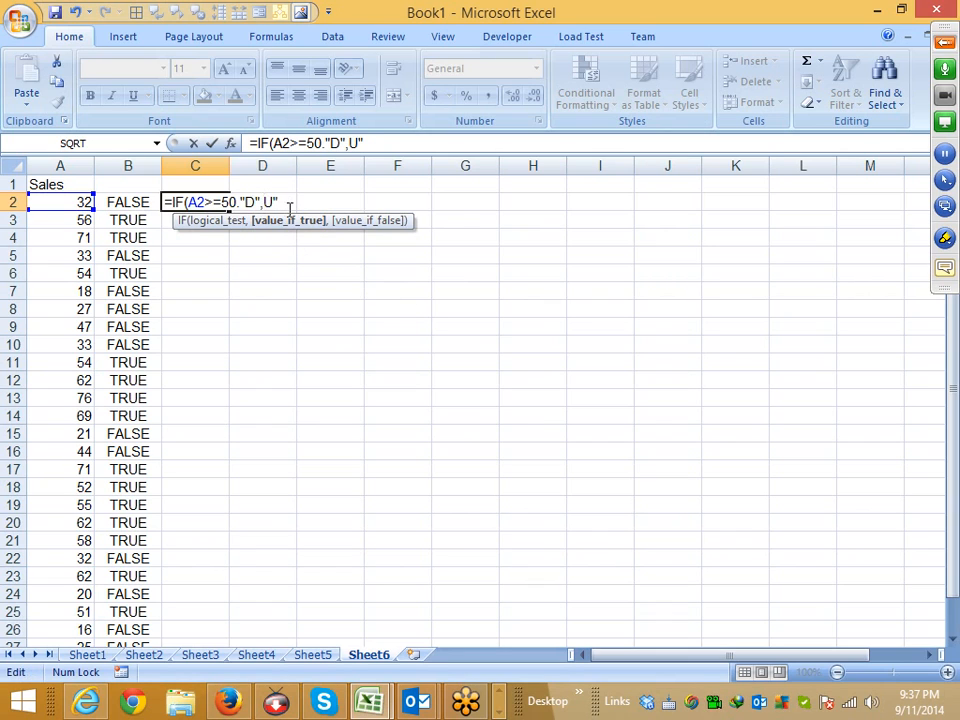
pyautogui.write('"')
pyautogui.press('Return')
pyautogui.press('Return')
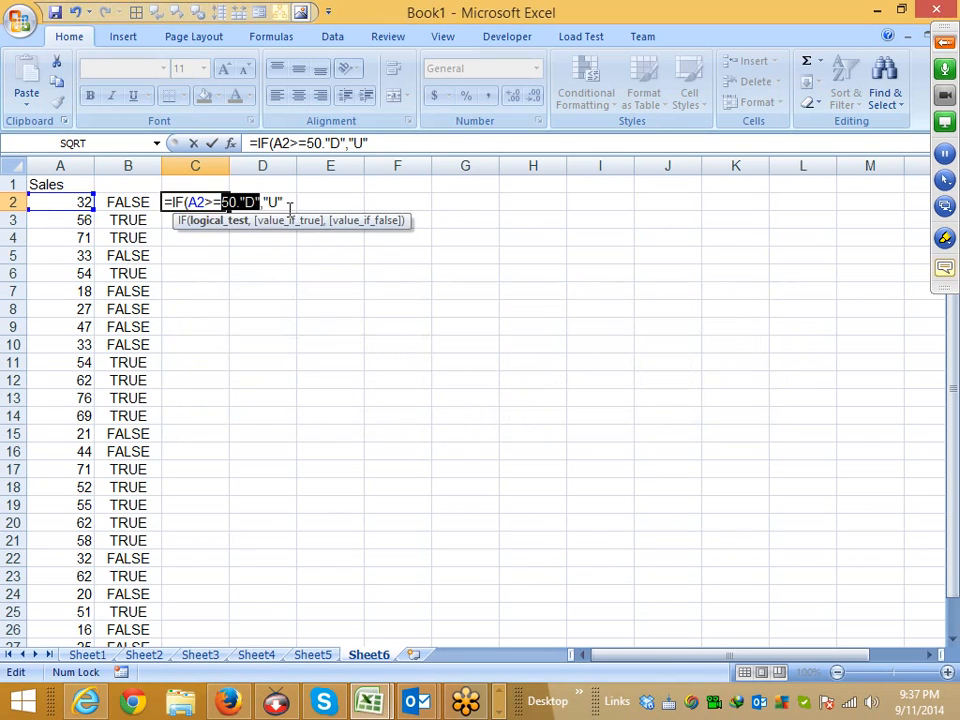
# Correct the C2 IF formula by replacing the period after 50 with a comma, and enter it.
pyautogui.press('Right')
pyautogui.press('Left')
pyautogui.press('Left')
pyautogui.press('Left')
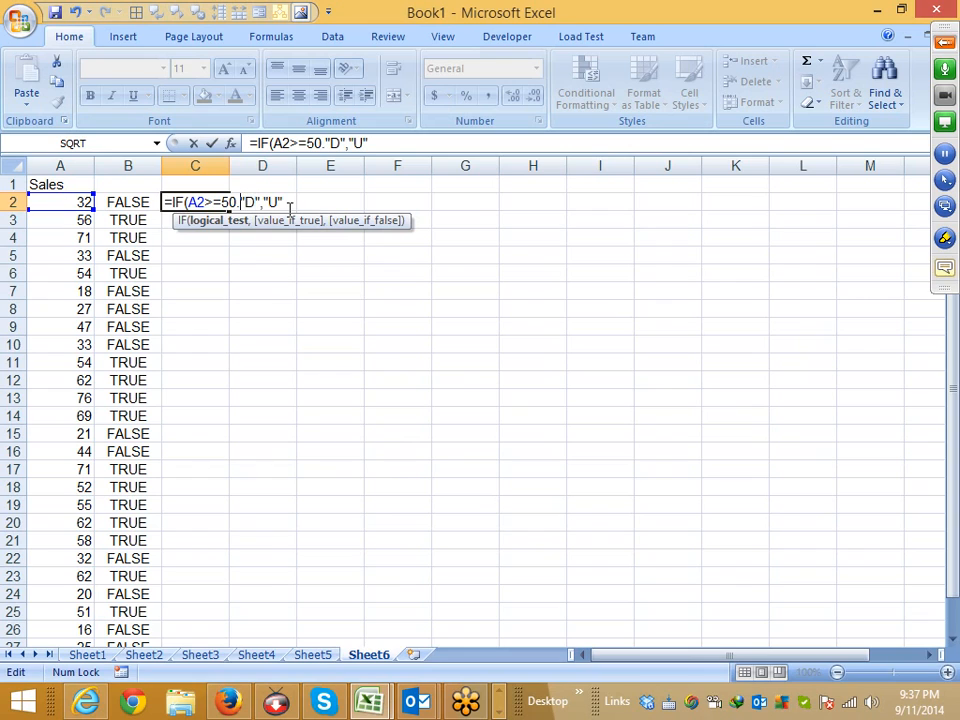
pyautogui.press('BackSpace')
pyautogui.write(',')
pyautogui.press('Return')
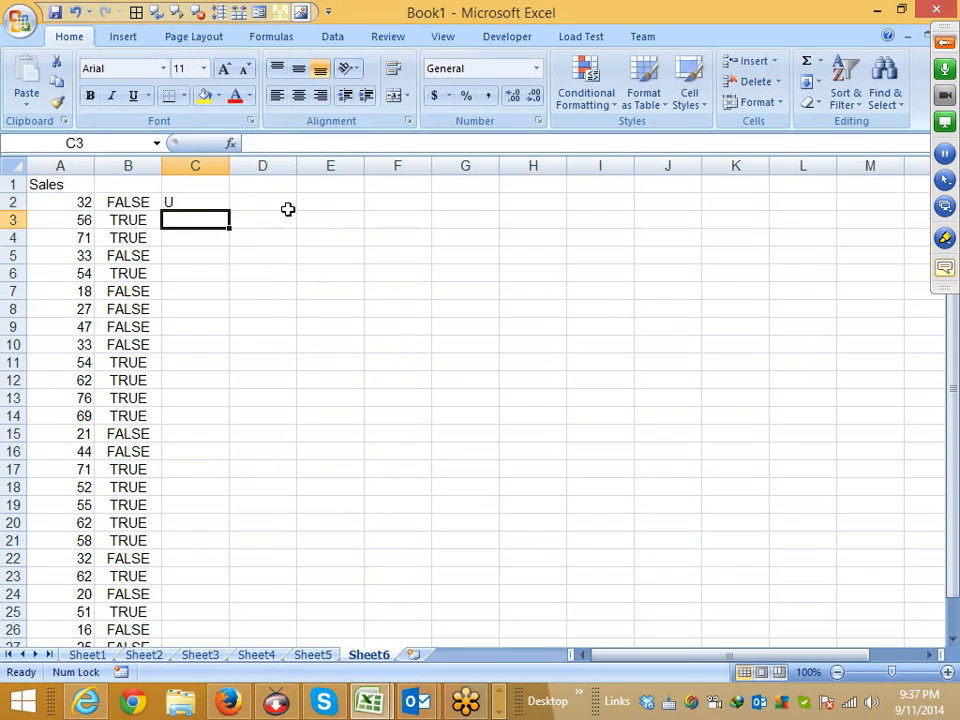
# Replace the A2>=50 test in the C2 IF formula with the logical value TRUE.
pyautogui.press('Up')
pyautogui.press('F2')
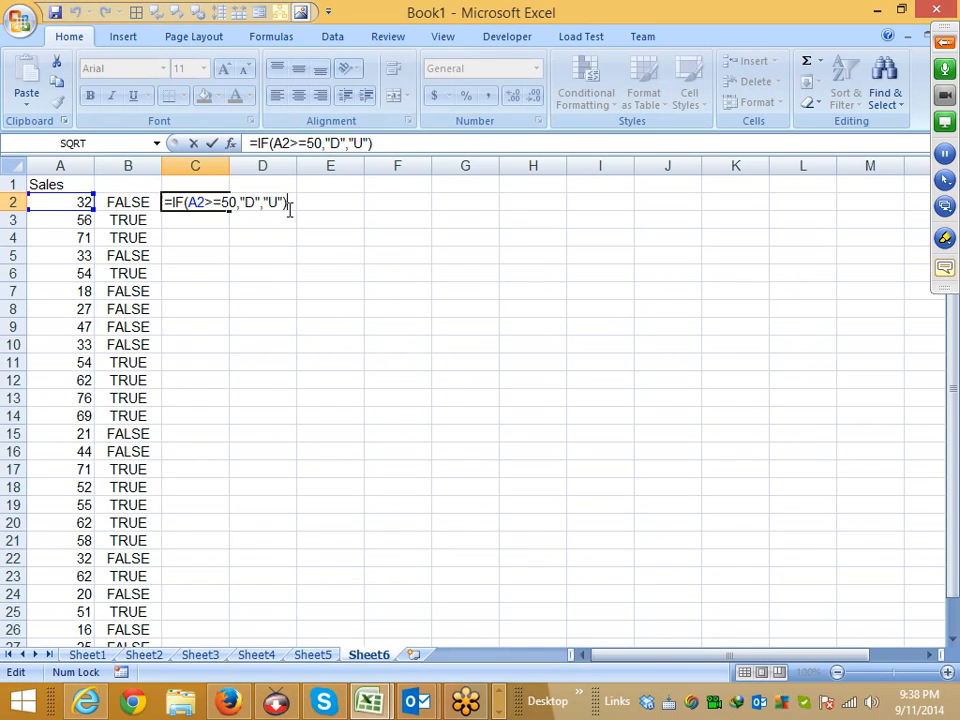
pyautogui.moveTo(236, 202); pyautogui.dragTo(189, 201)
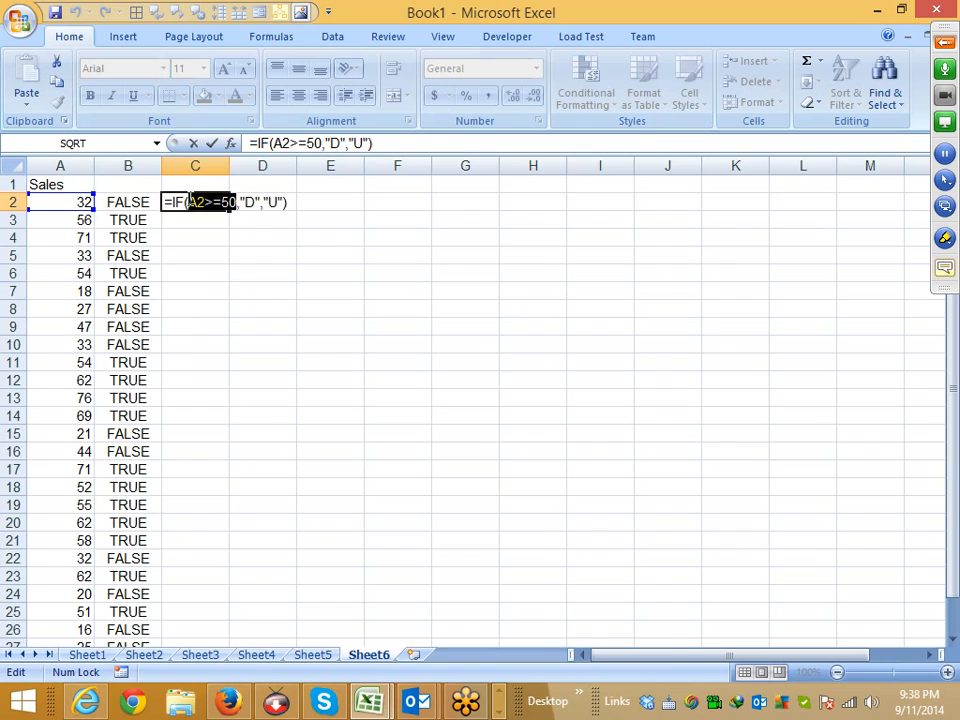
pyautogui.write('tr')
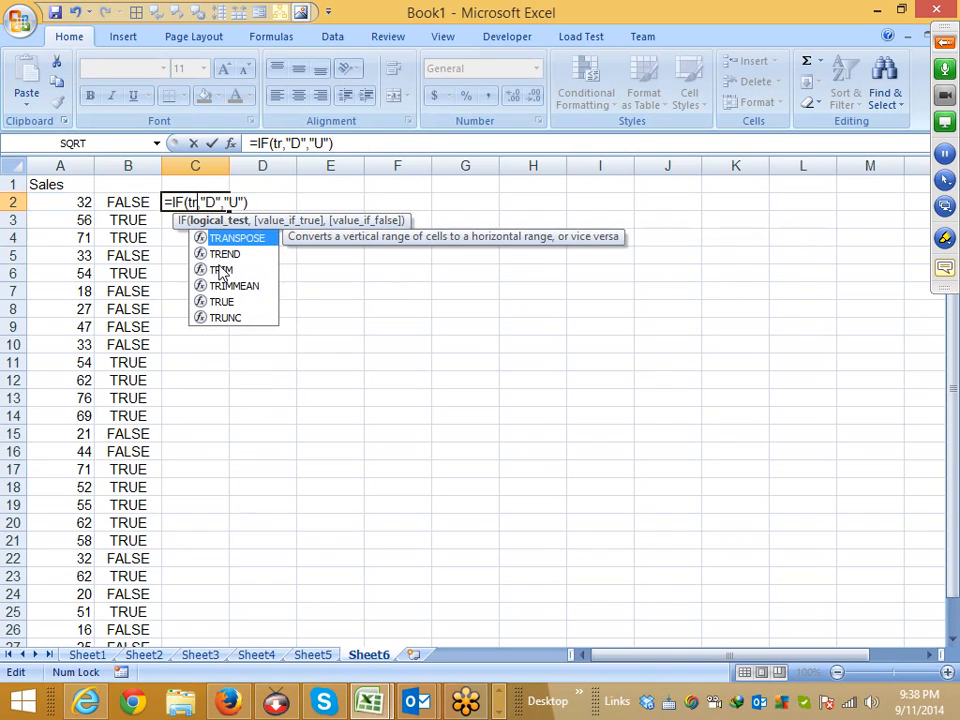
pyautogui.write('ue')
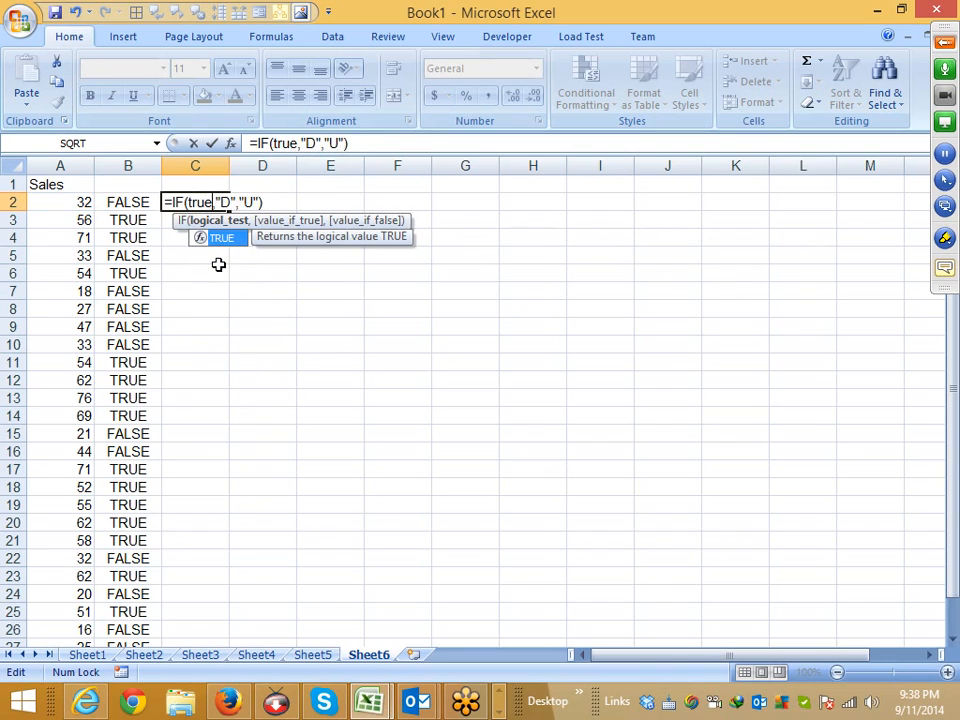
pyautogui.press('Tab')
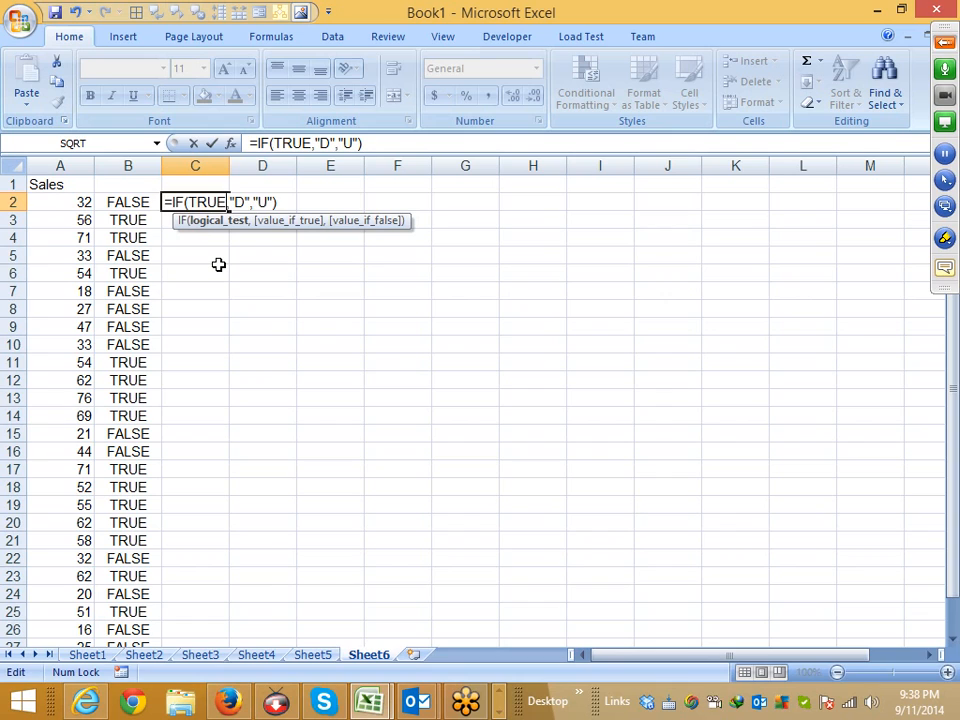
# Use a reference to B2 as the logical test in the C2 IF formula, enter it, and select B2.
pyautogui.press('BackSpace')
pyautogui.press('BackSpace')
pyautogui.press('BackSpace')
pyautogui.press('BackSpace')
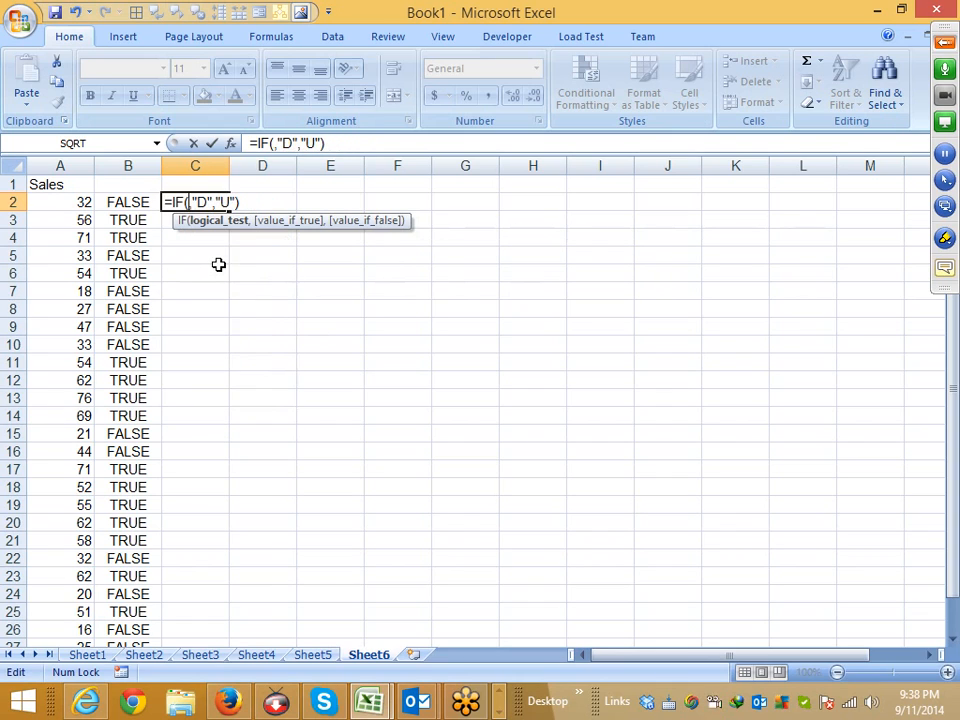
pyautogui.click(135, 205)
pyautogui.press('Return')
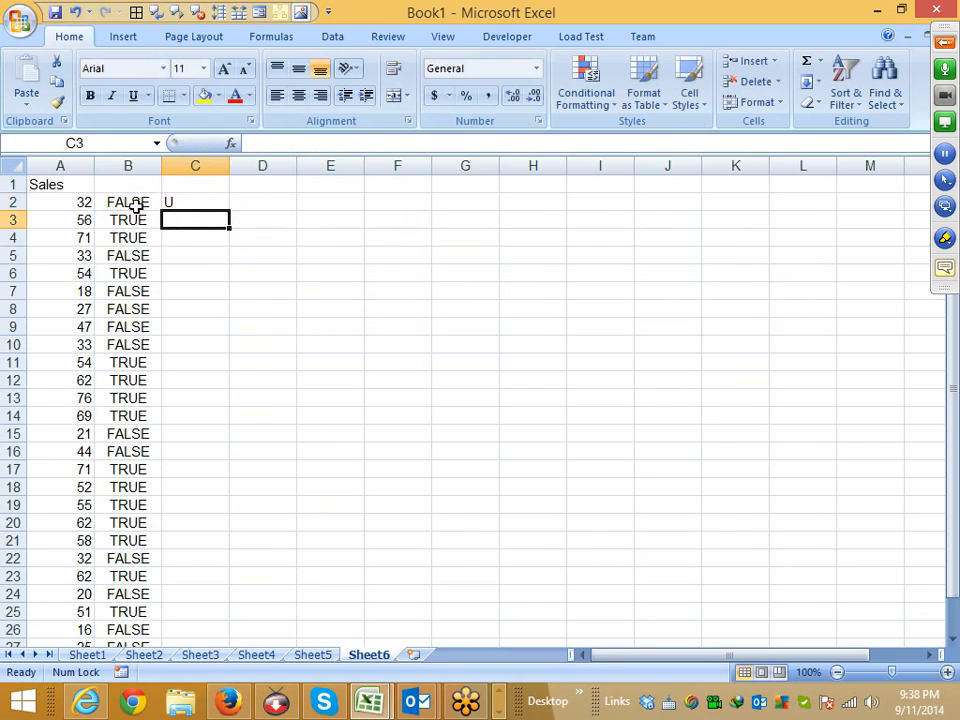
pyautogui.press('Up')
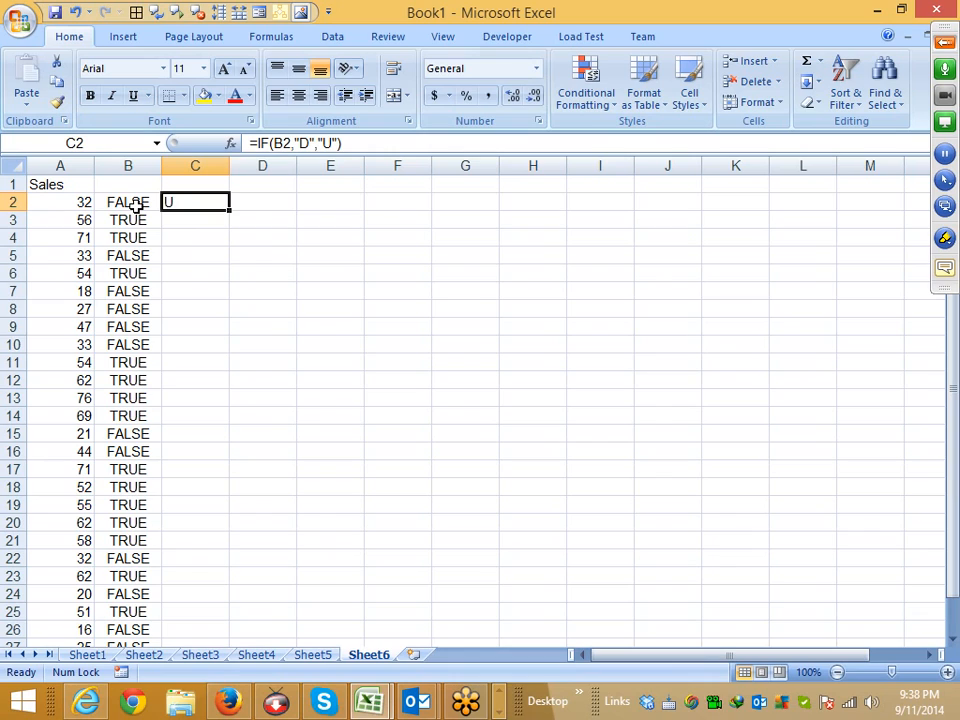
pyautogui.click(135, 205)
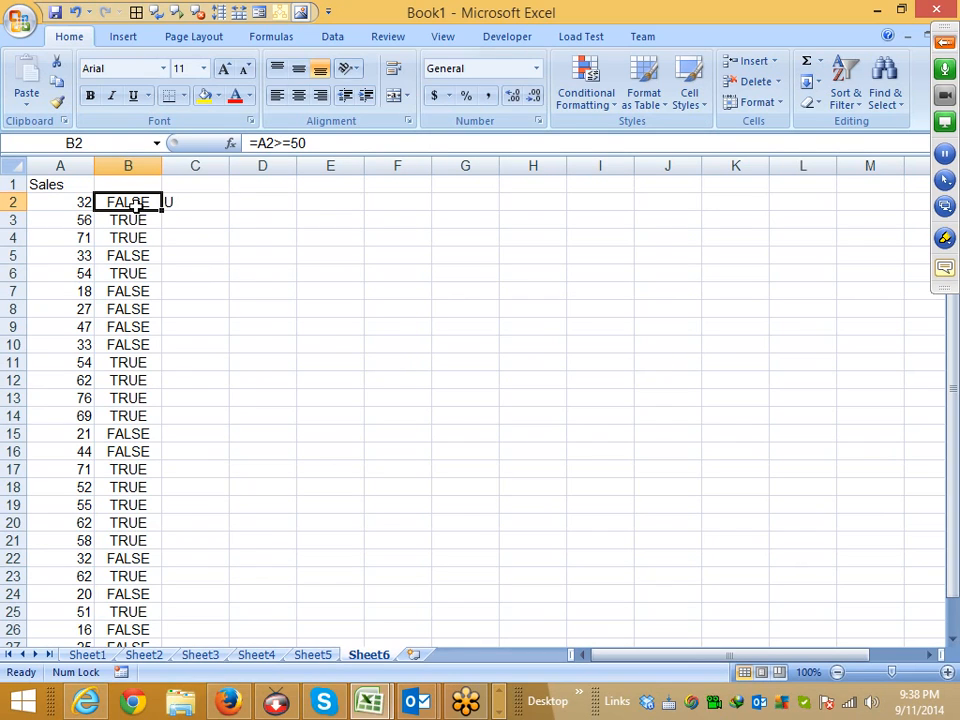
# List the comparison operators =, > and <= in cells F2 to F4.
pyautogui.press('Right')
pyautogui.press('Right')
pyautogui.press('Right')
pyautogui.press('Right')
pyautogui.write('=')
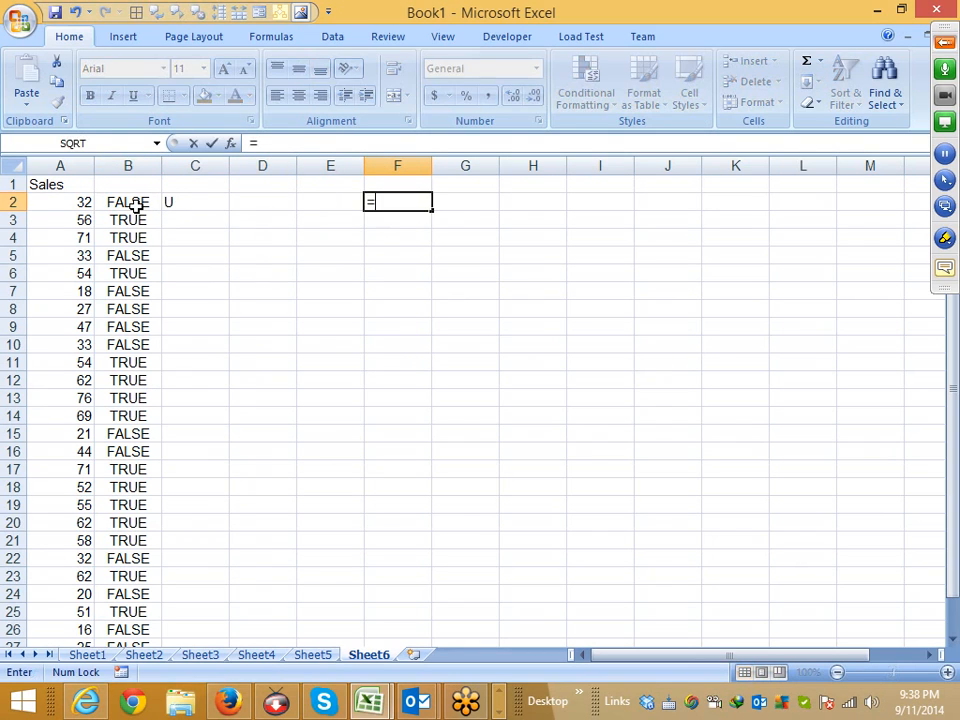
pyautogui.press('Return')
pyautogui.write('>')
pyautogui.press('Return')
pyautogui.write('<')
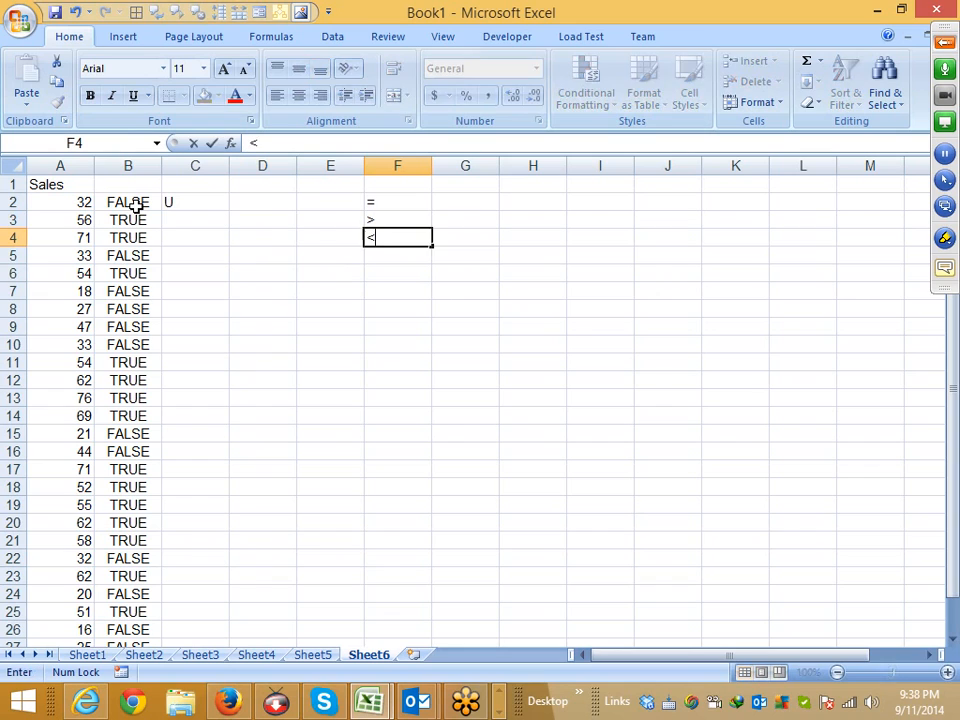
pyautogui.write('=')
pyautogui.press('Return')
# Add the operators >= in F5 and <> in F6, and select F6.
pyautogui.write('>')
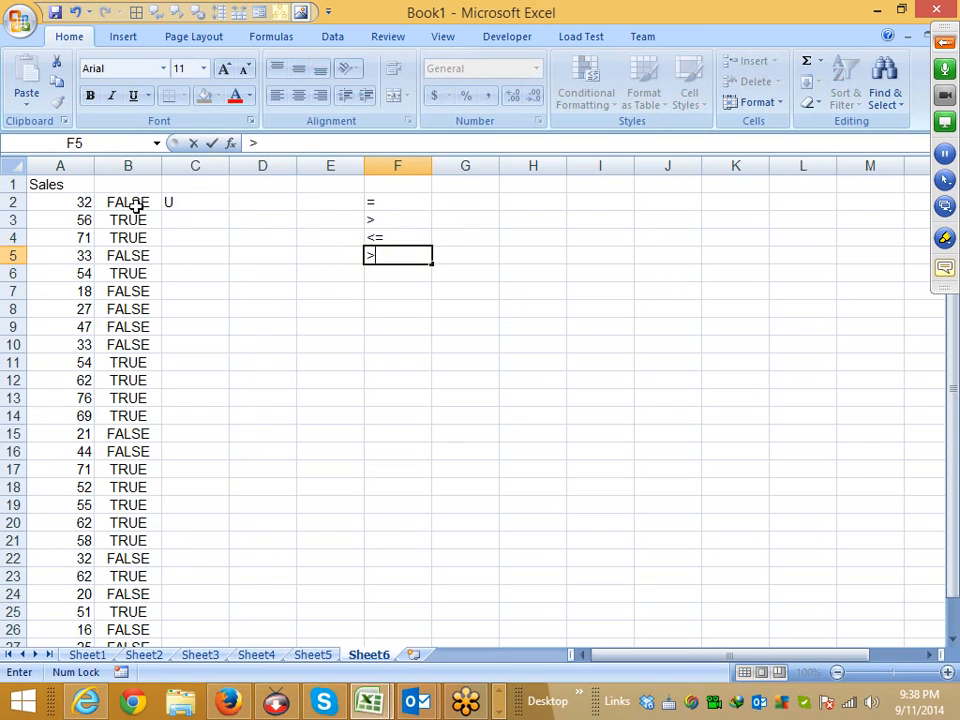
pyautogui.write('=')
pyautogui.press('Return')
pyautogui.write('M')
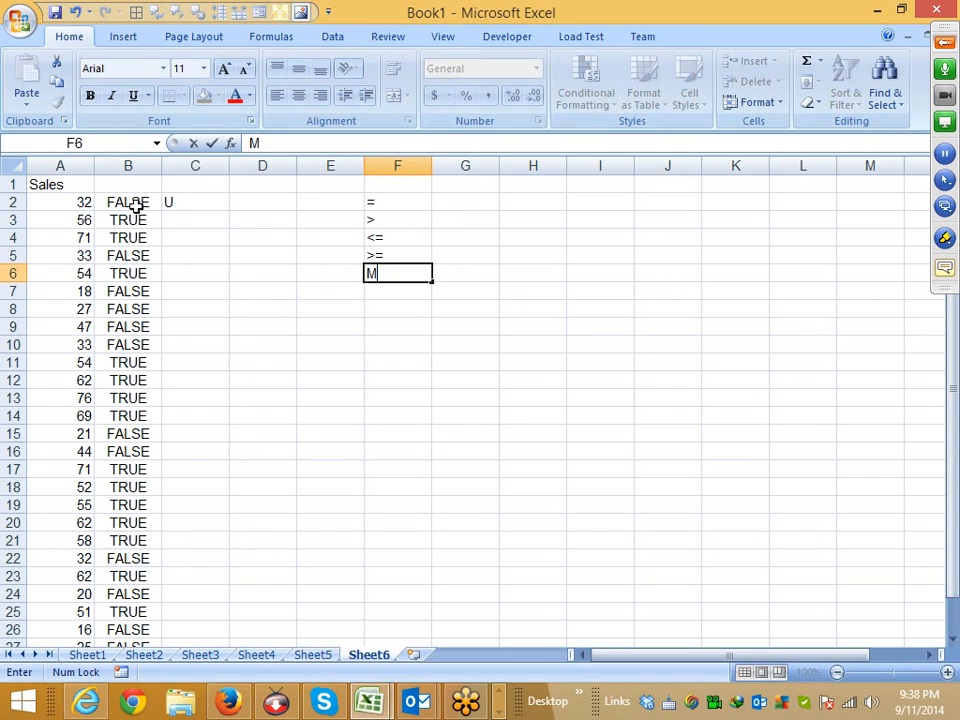
pyautogui.press('BackSpace')
pyautogui.write('<>')
pyautogui.press('Return')
pyautogui.press('Up')
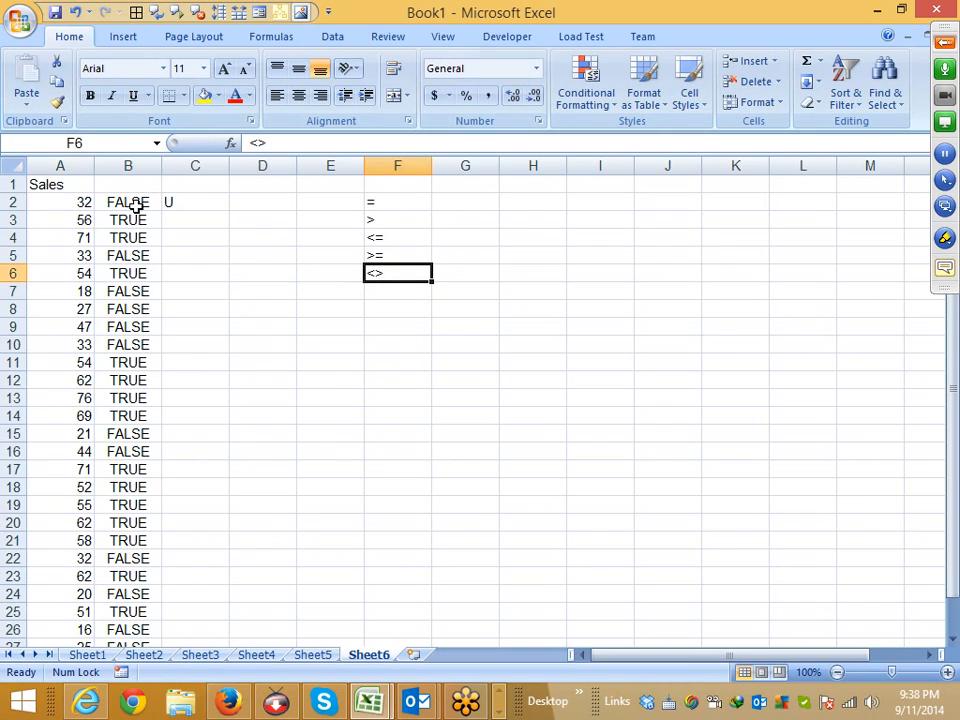
# Enter != in D6 on the same row as the <> operator.
pyautogui.press('Left')
pyautogui.press('Left')
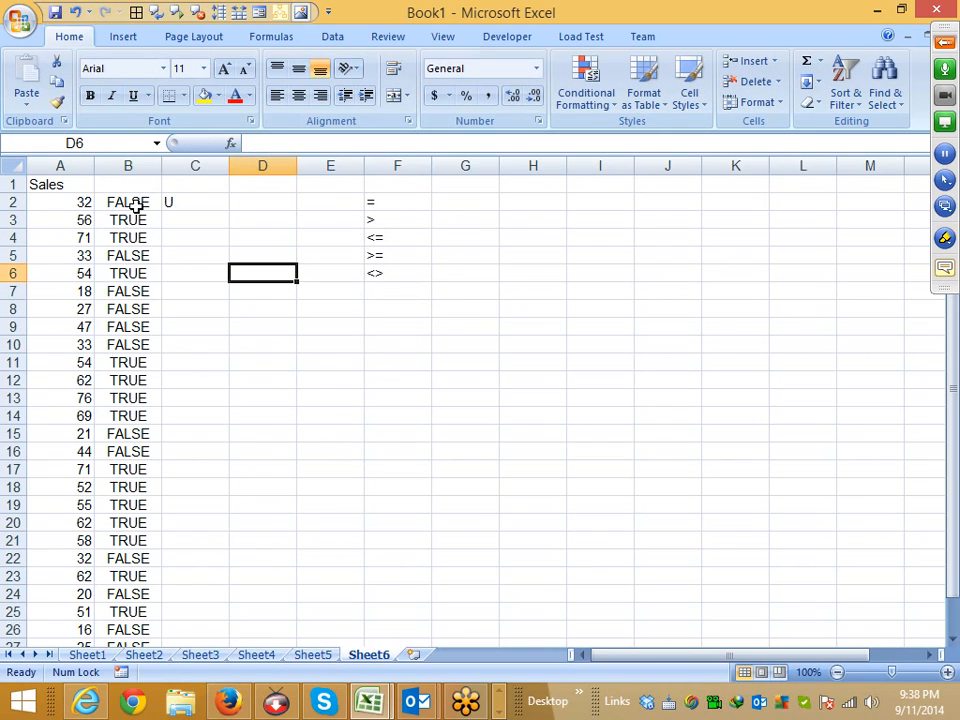
pyautogui.write('!')
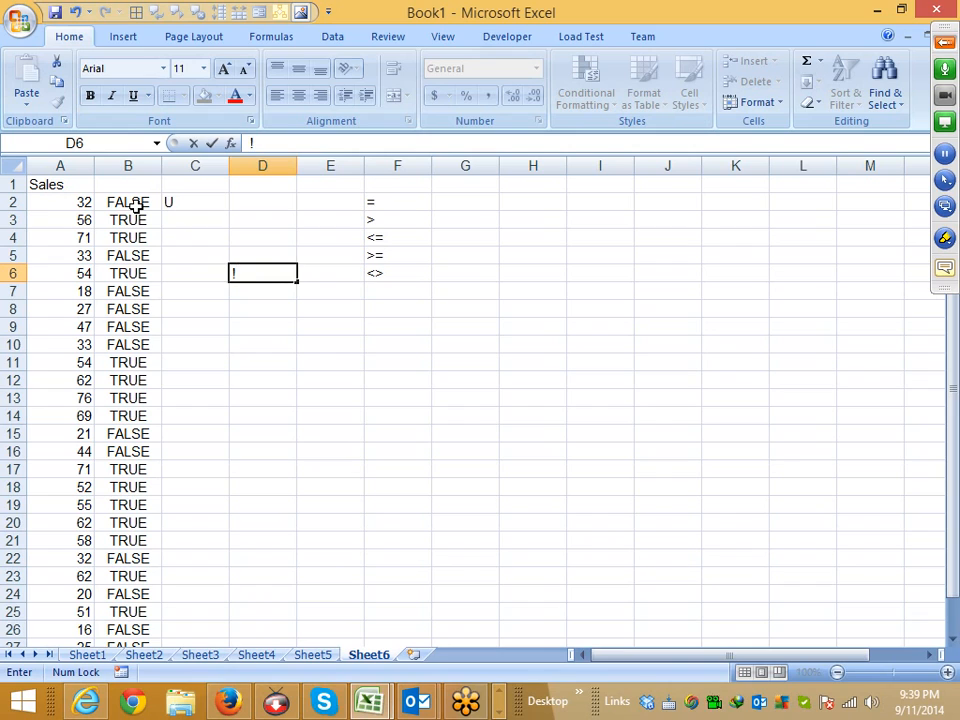
pyautogui.write('=')
pyautogui.press('Return')
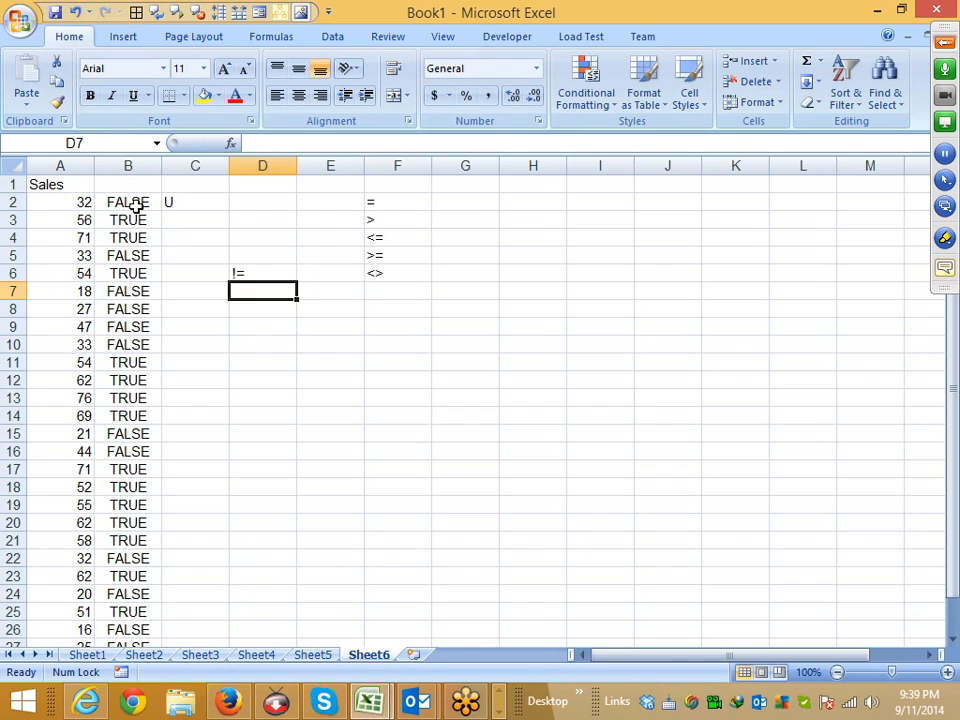
# Examine the <> operator in F6 and the logical test in B2.
pyautogui.press('Right')
pyautogui.press('Right')
pyautogui.press('Up')
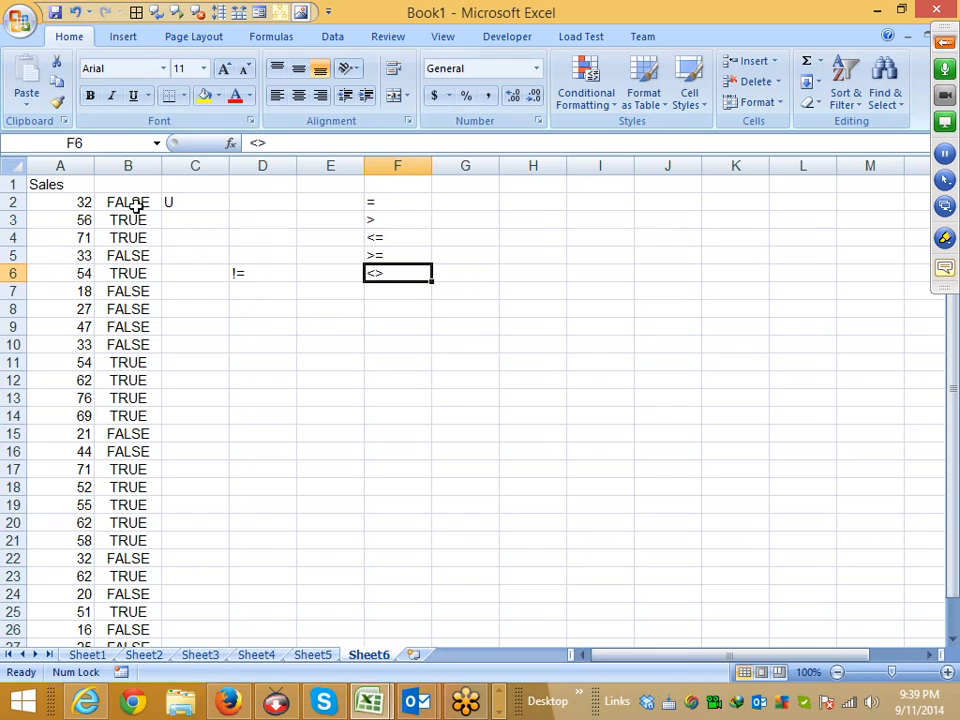
pyautogui.press('Up')
pyautogui.press('Left')
pyautogui.press('Left')
pyautogui.press('Left')
pyautogui.press('Left')
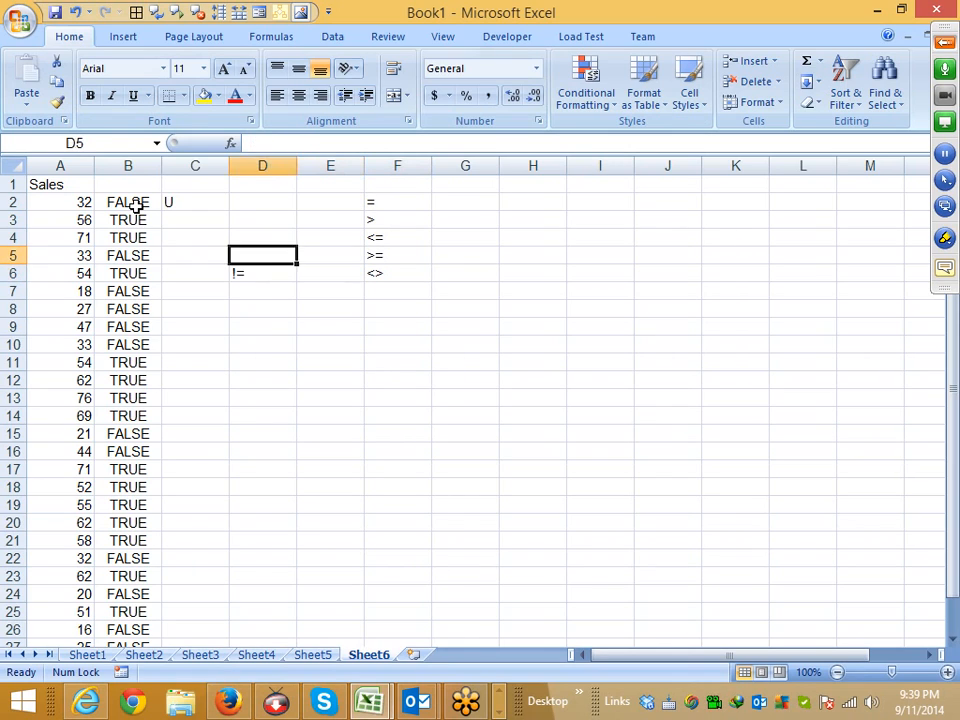
pyautogui.press('Up')
pyautogui.press('Up')
pyautogui.press('Up')
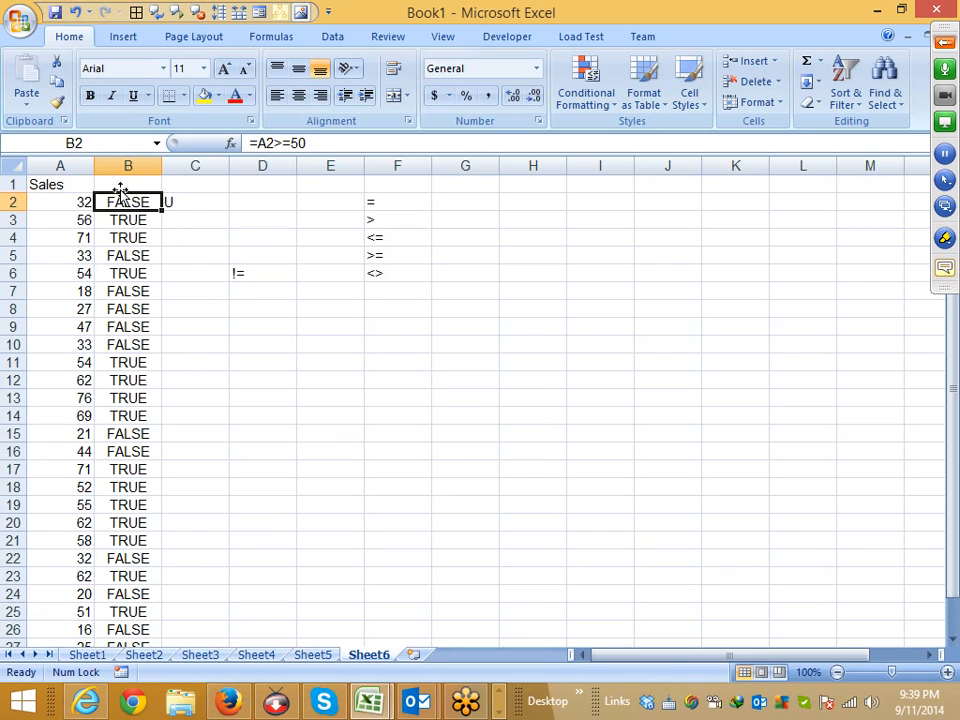
# Switch to Firefox and open iptindia.com in a new tab.
pyautogui.click(226, 703)
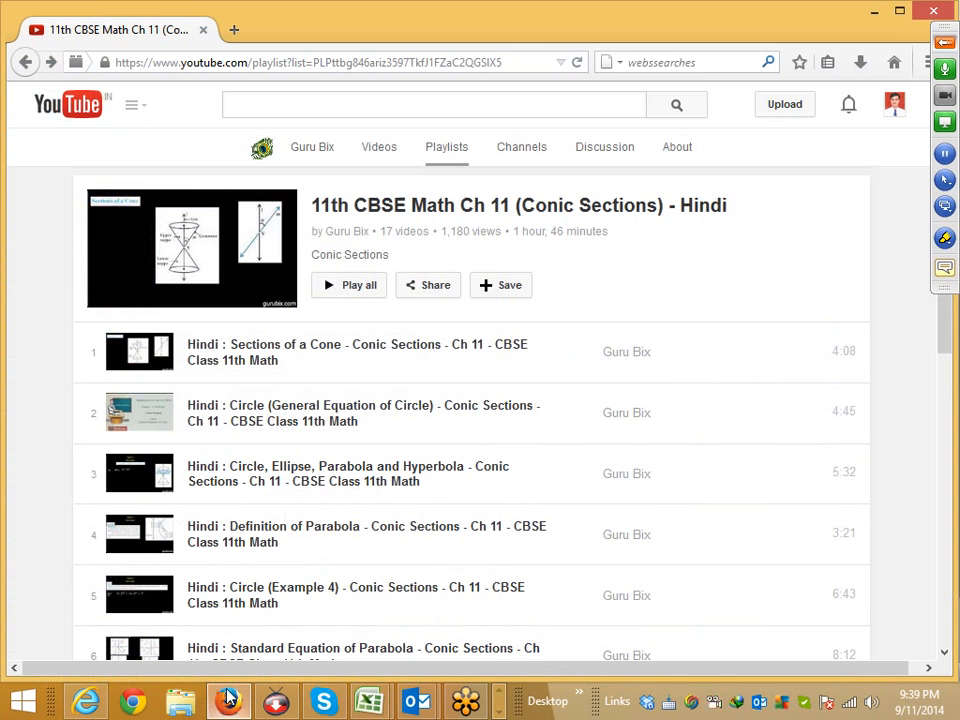
pyautogui.click(233, 30)
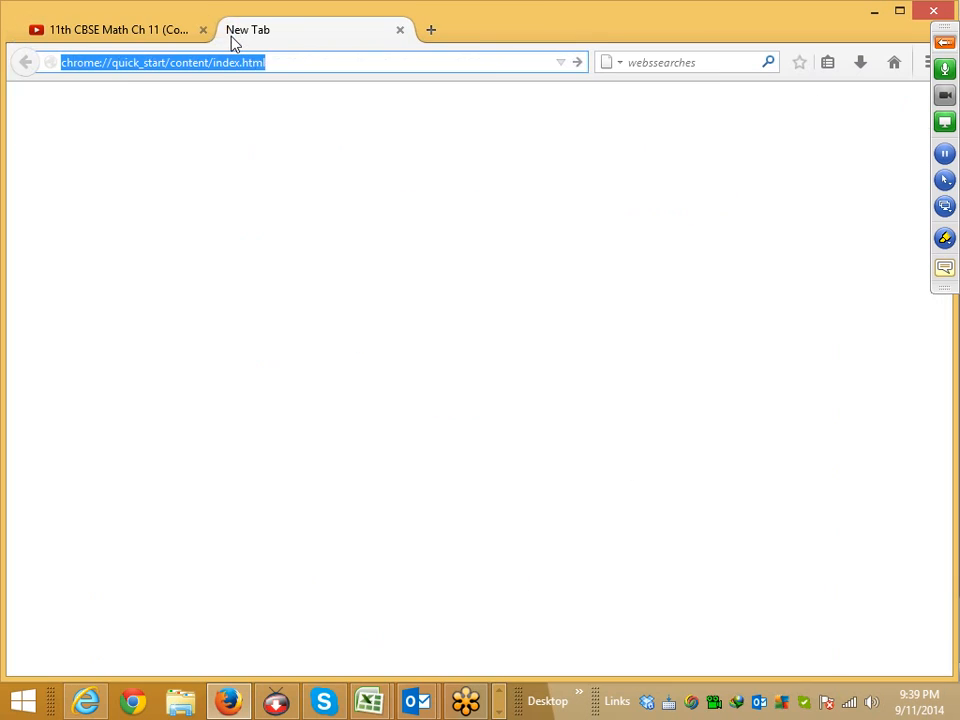
pyautogui.write('ip')
pyautogui.press('BackSpace')
pyautogui.press('BackSpace')
pyautogui.press('BackSpace')
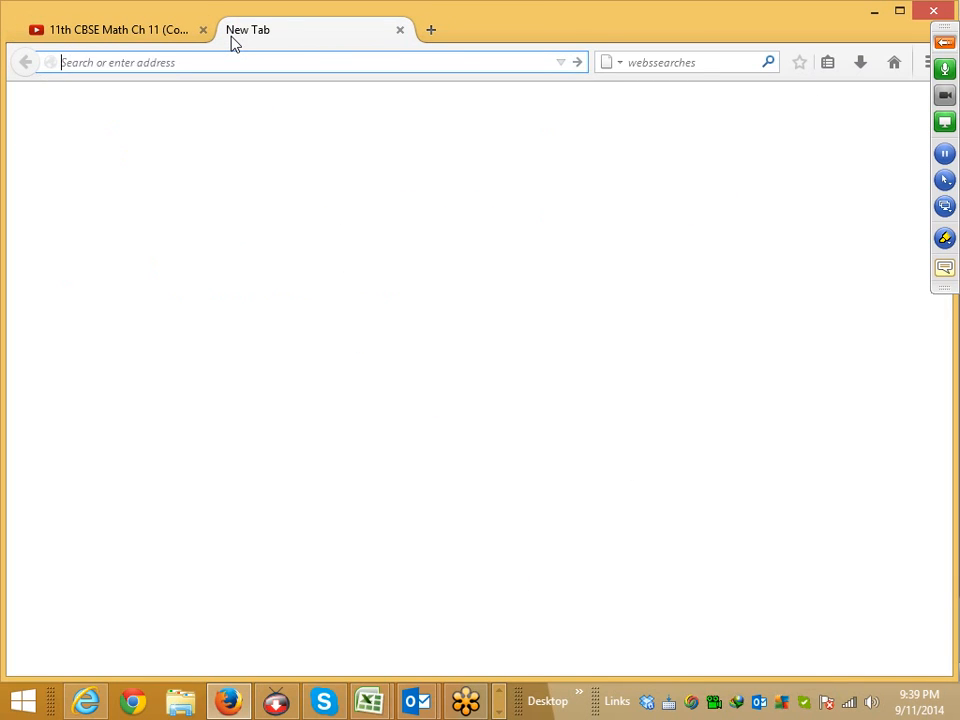
pyautogui.write('i')
pyautogui.press('BackSpace')
pyautogui.press('BackSpace')
pyautogui.write('iptindia.com/')
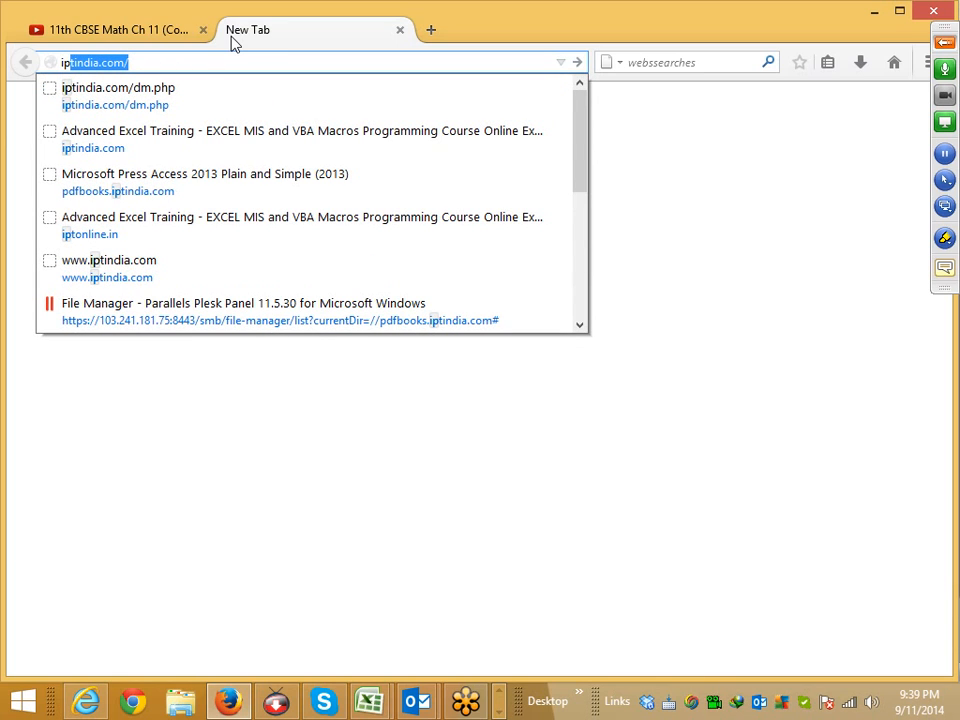
pyautogui.press('Return')
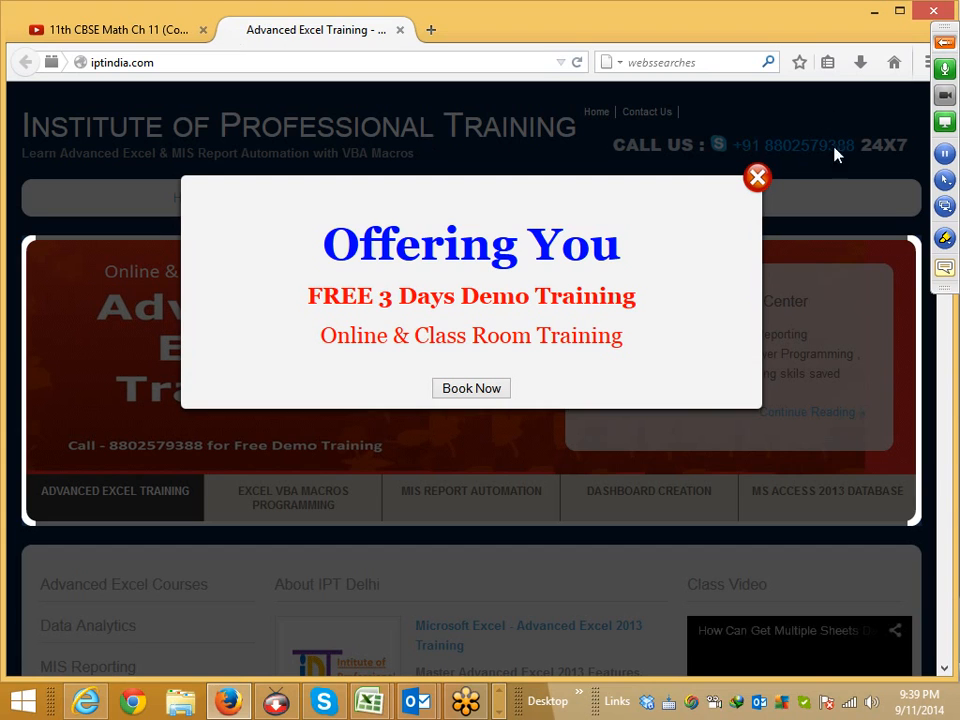
# Close the demo training offer and open the site's Video playlist, going as far as the If Formulas video.
pyautogui.click(758, 180)
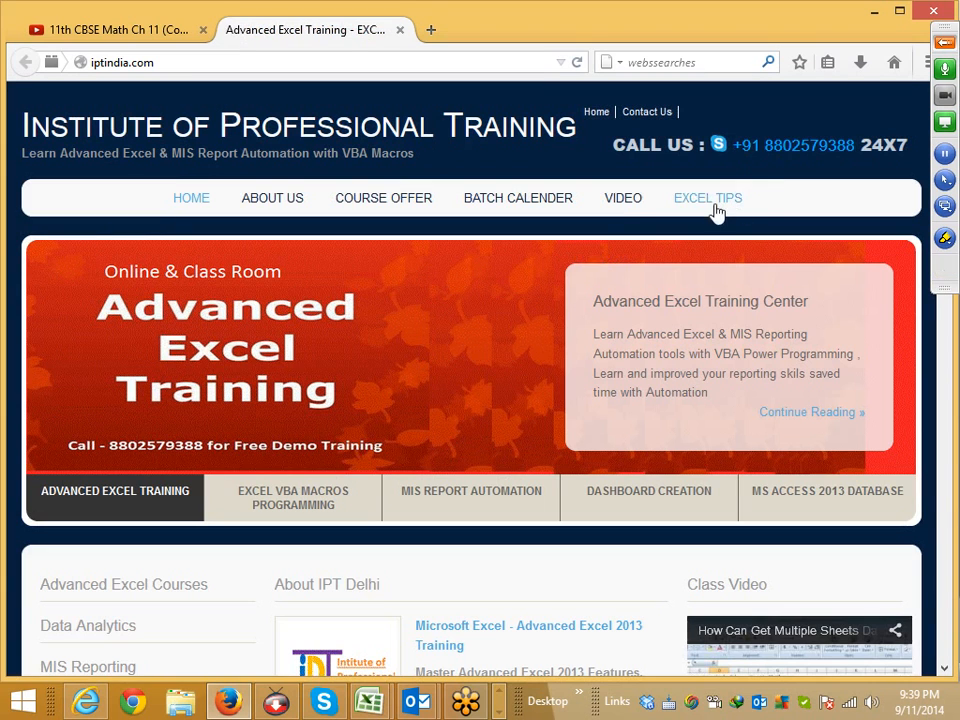
pyautogui.click(617, 205)
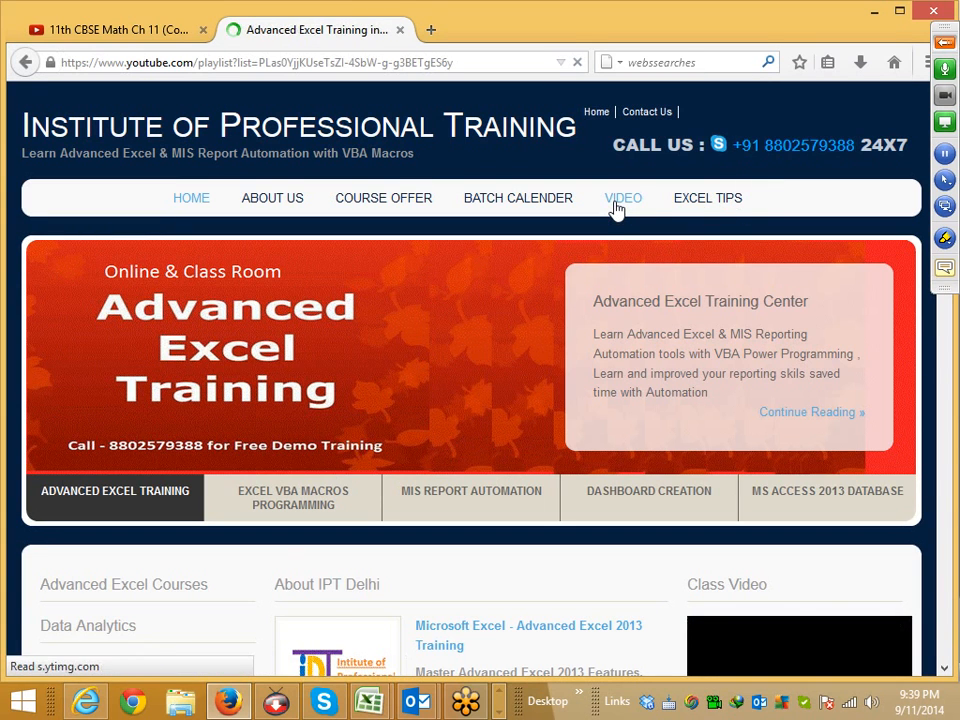
pyautogui.scroll(-4, 518, 407)
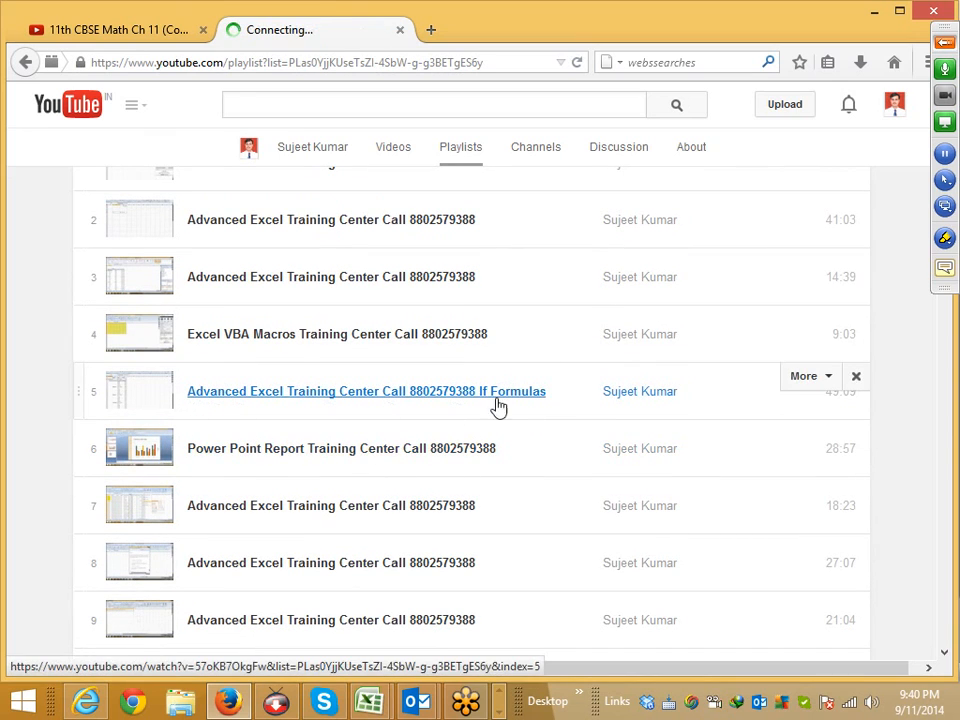
# Copy the link address of the Advanced Excel Training Center If Formulas video.
pyautogui.click(497, 398)
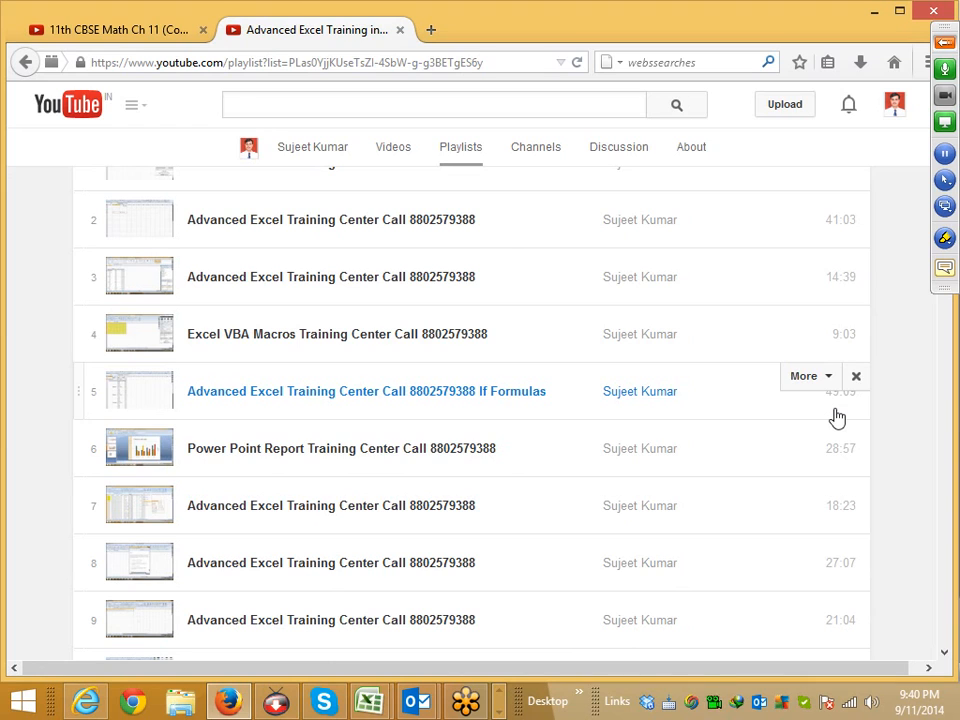
pyautogui.rightClick(449, 405)
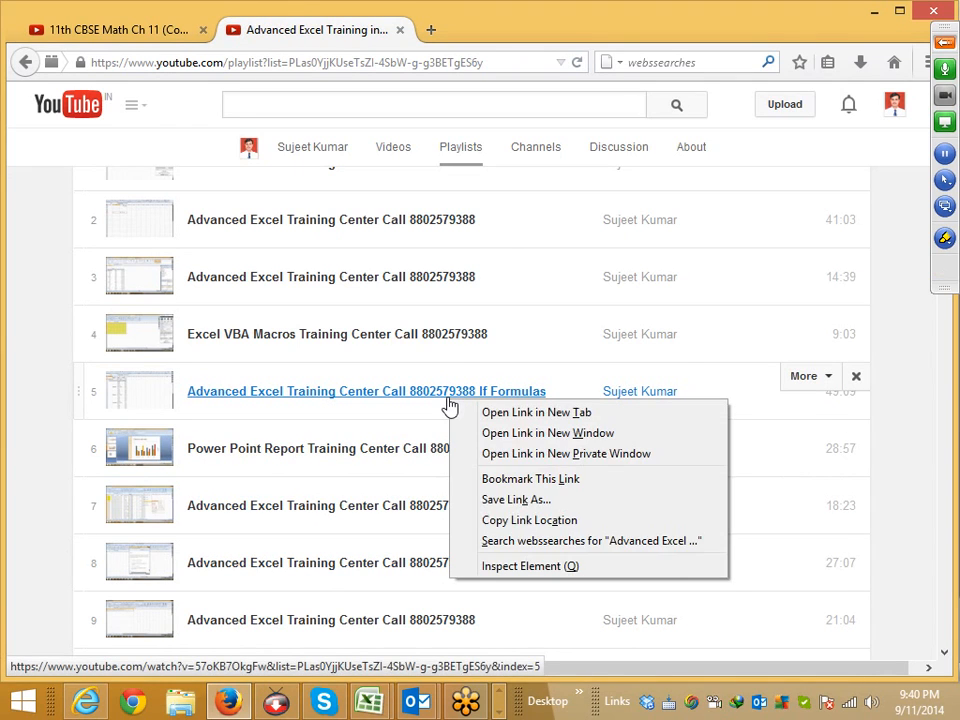
pyautogui.click(549, 520)
# Send the copied video link to the entire audience in the GoToMeeting chat.
pyautogui.click(944, 42)
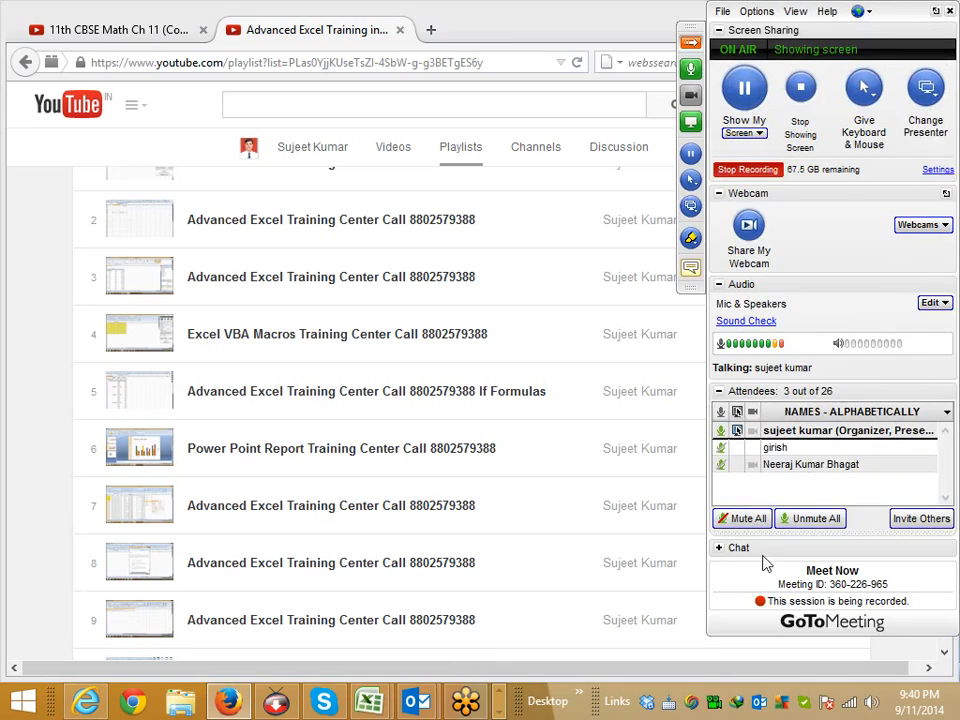
pyautogui.click(720, 548)
pyautogui.click(743, 458)
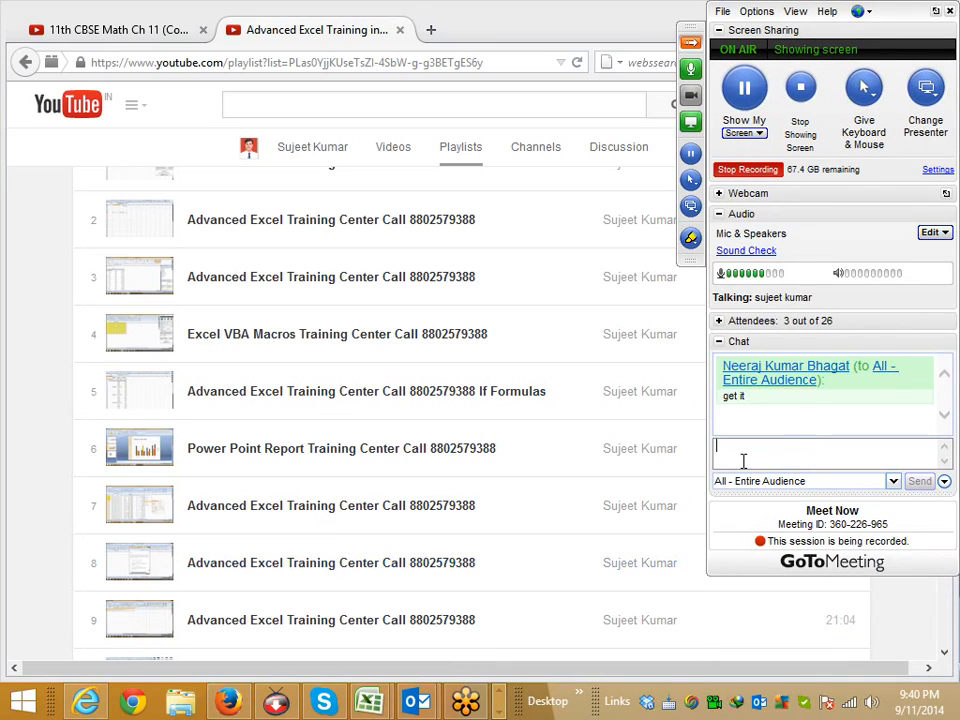
pyautogui.hotkey('ctrl', 'v')
pyautogui.press('Return')
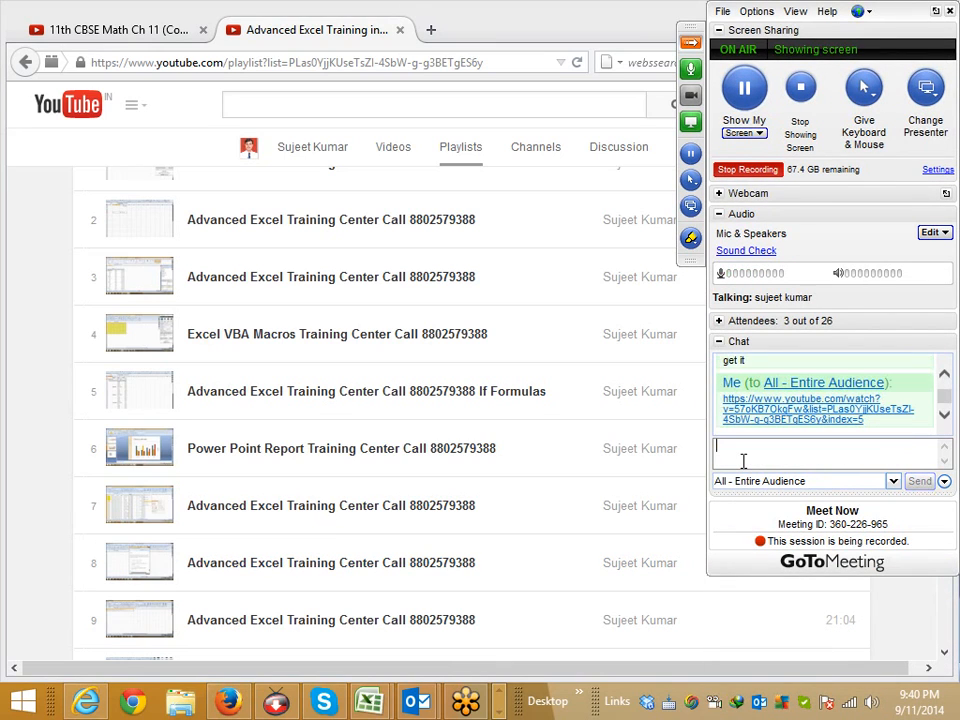
# Switch to Skype and send the copied video link to the second contact listed under Today.
pyautogui.click(322, 703)
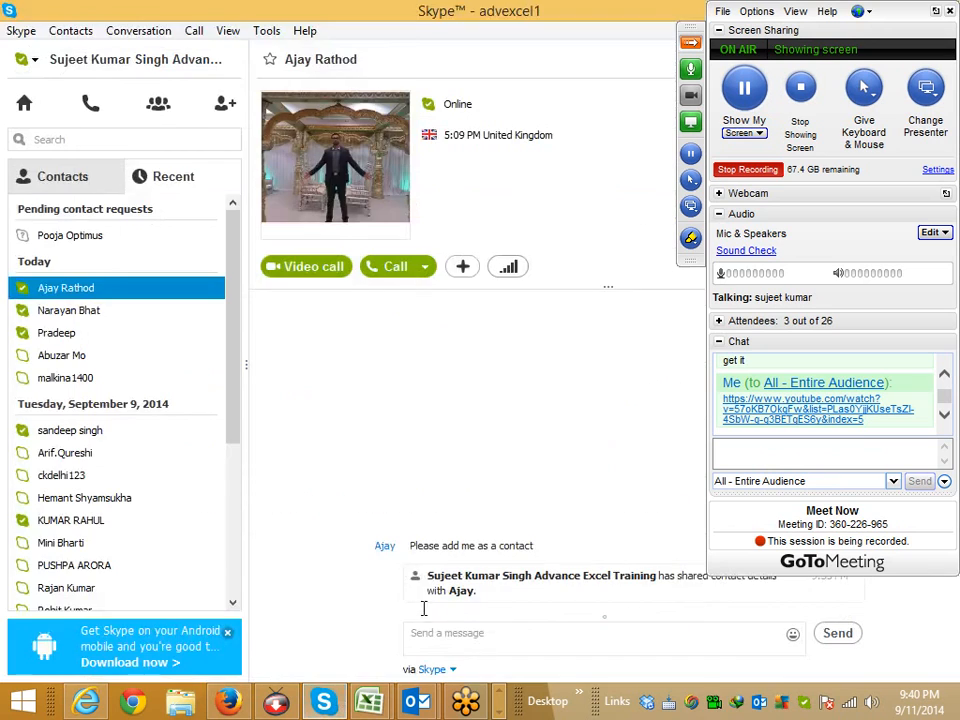
pyautogui.click(97, 314)
pyautogui.click(481, 637)
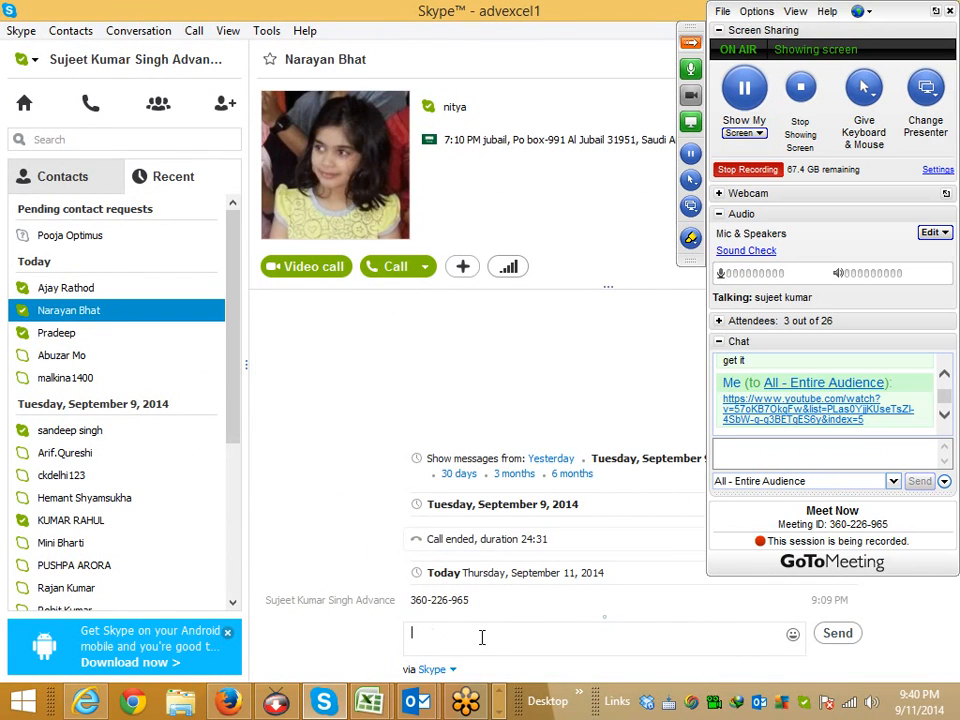
pyautogui.hotkey('ctrl', 'v')
pyautogui.press('Return')
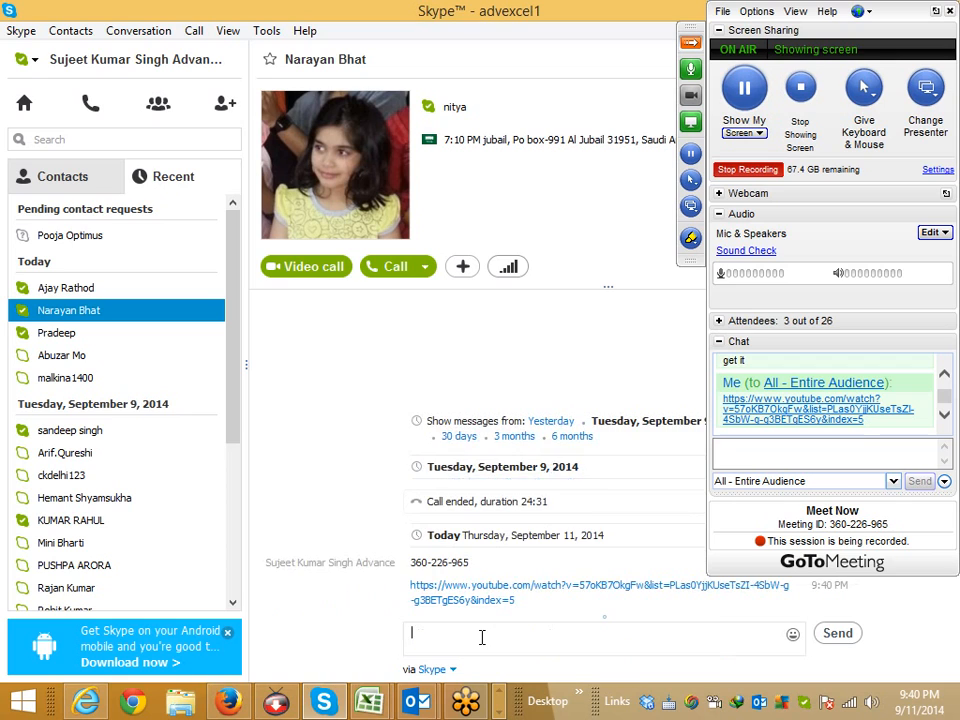
# Return to Firefox and stop the GoToMeeting session recording.
pyautogui.click(232, 700)
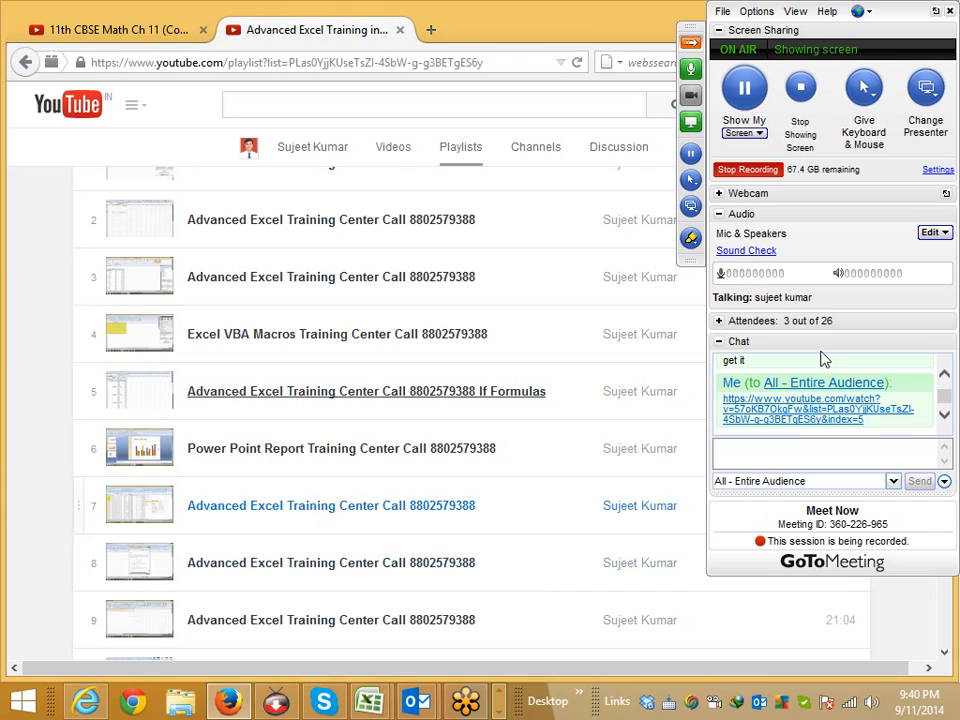
pyautogui.click(758, 172)
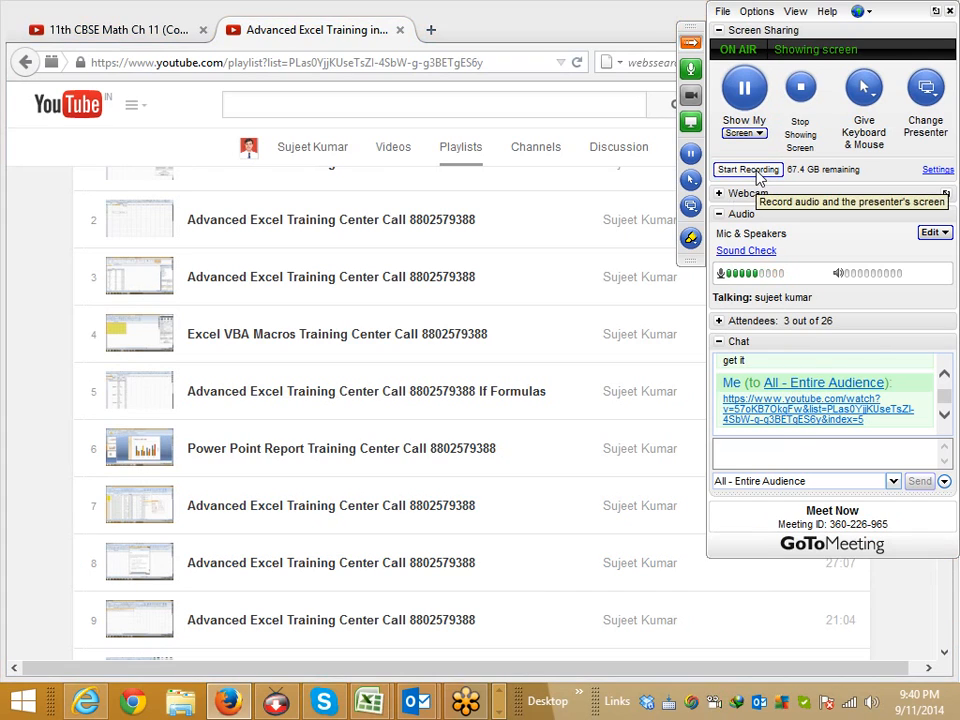